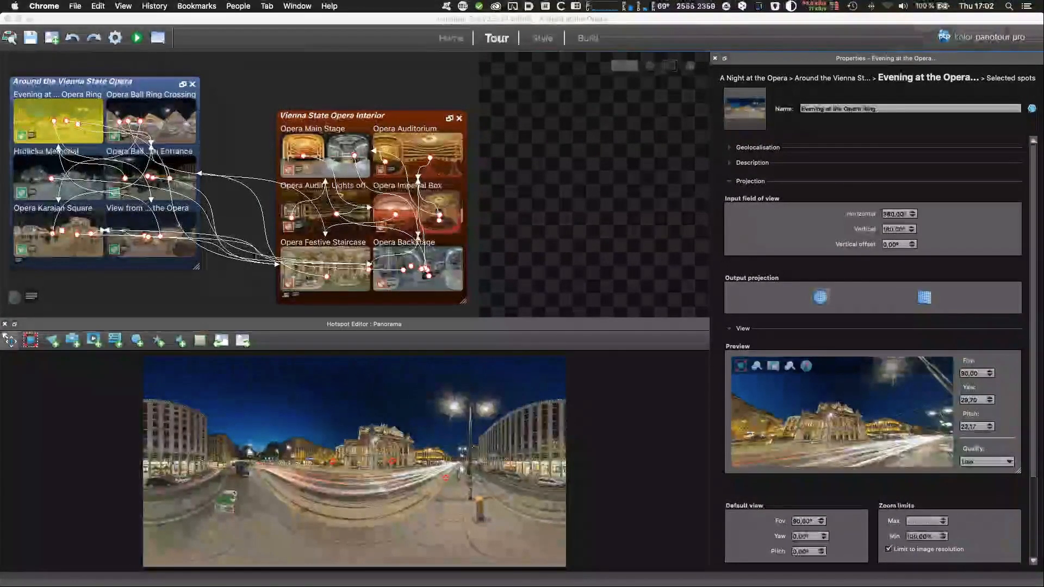
# In Panotour Pro, examine the web video source and ID of the video hotspots in the Opera Backstage panorama.
pyautogui.click(217, 25)
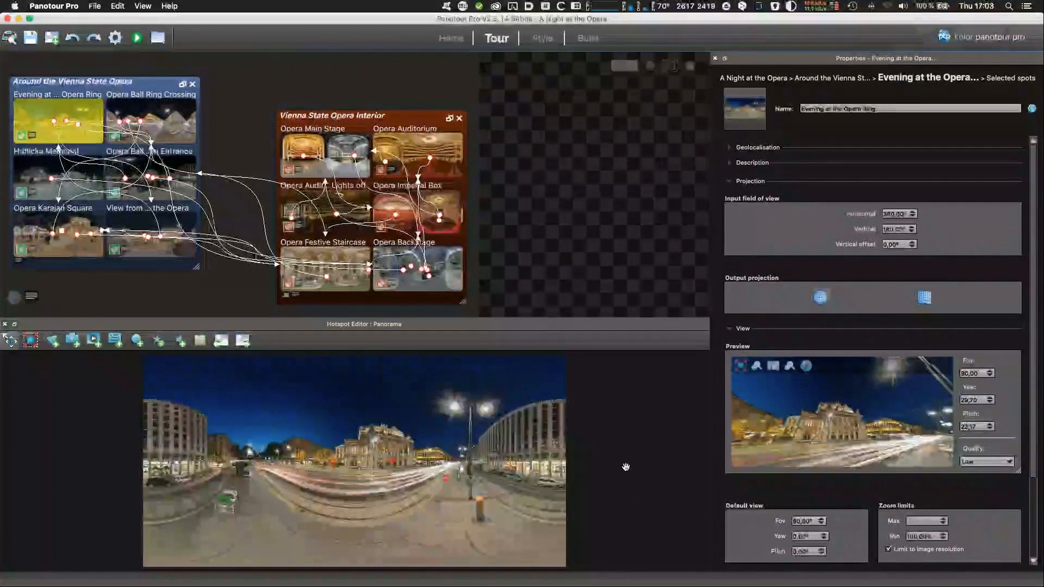
pyautogui.click(447, 276)
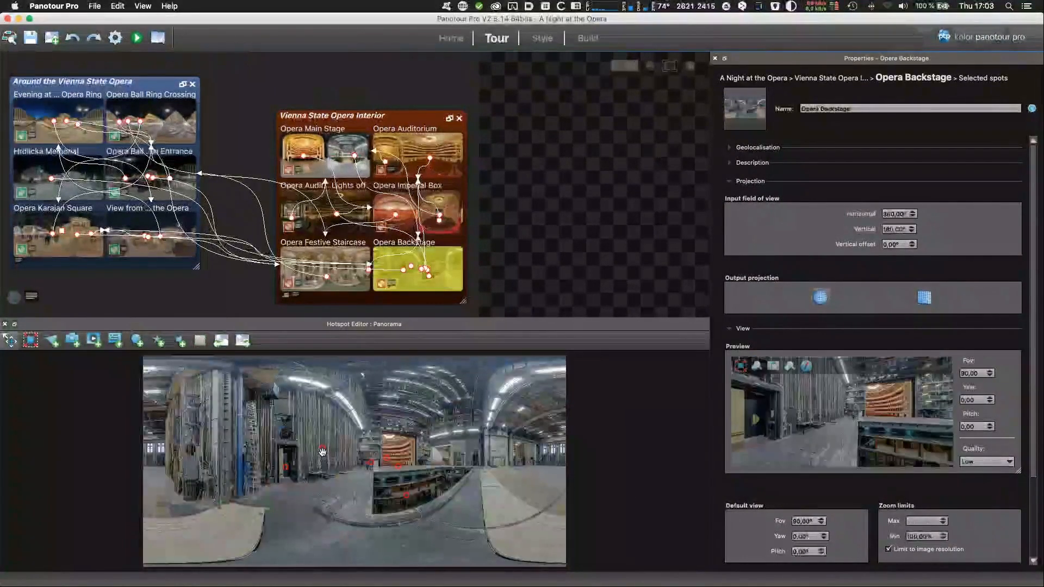
pyautogui.click(323, 450)
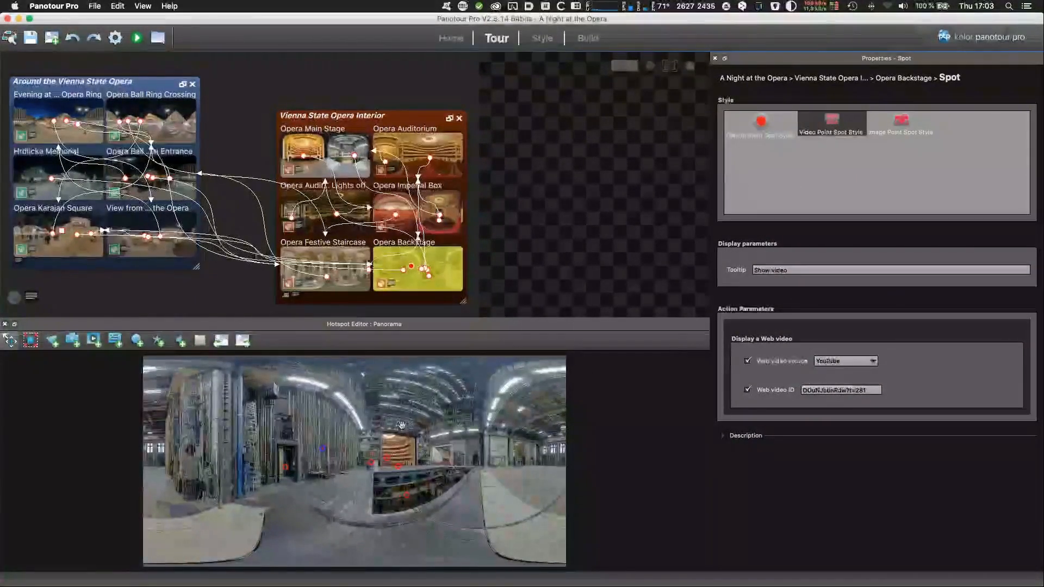
pyautogui.click(407, 495)
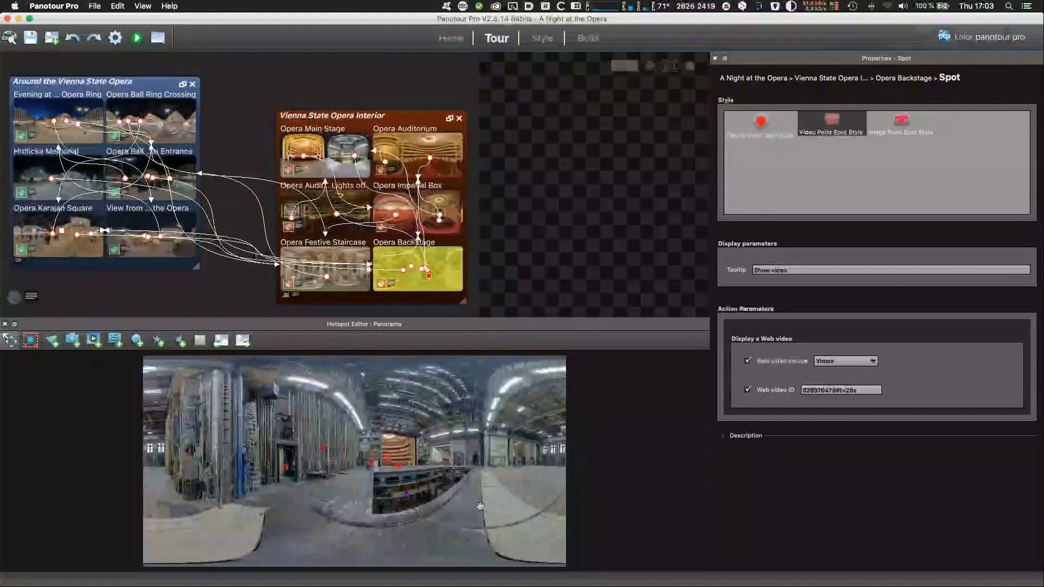
pyautogui.click(323, 450)
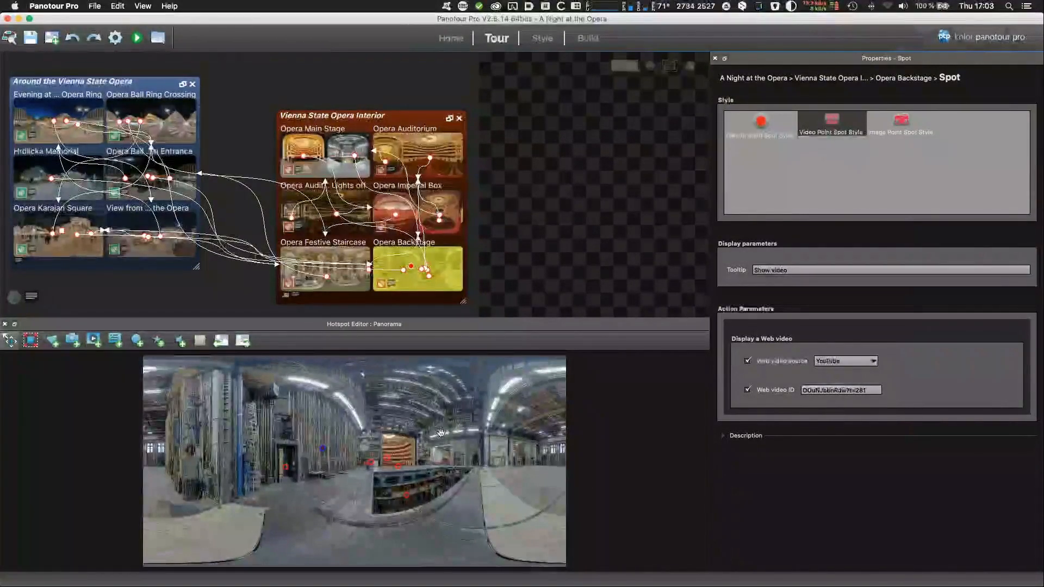
# Glance at the Pano2VR project, return to Panotour Pro and show the style settings of the Panorama Combobox plugin.
pyautogui.press('super+Tab')
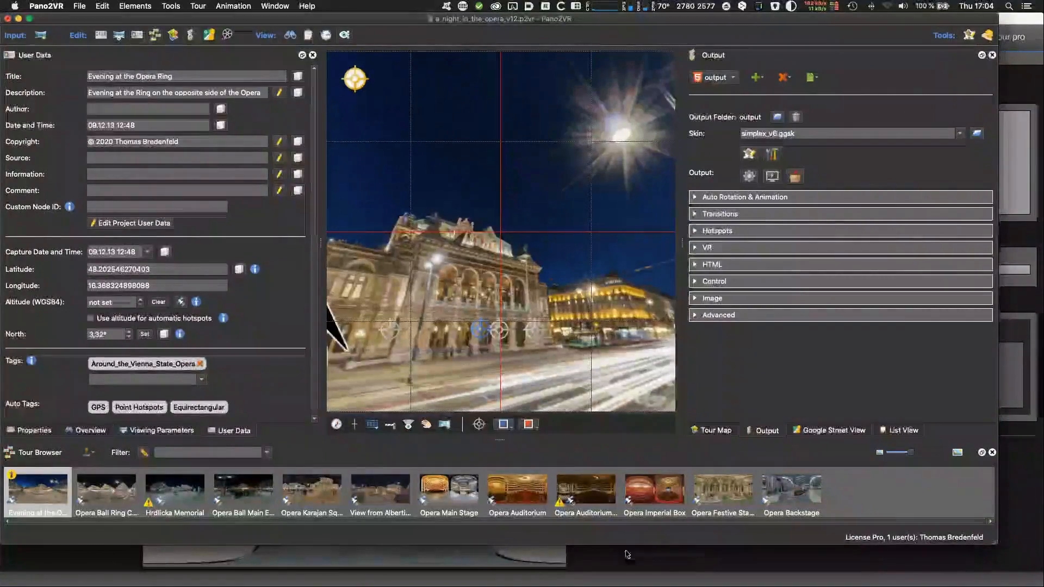
pyautogui.click(818, 573)
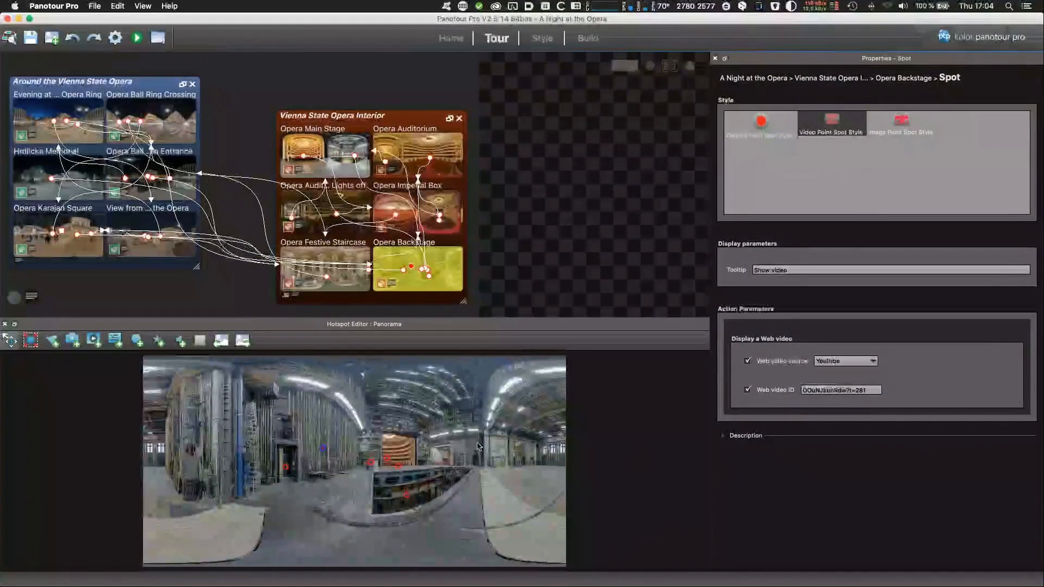
pyautogui.click(542, 39)
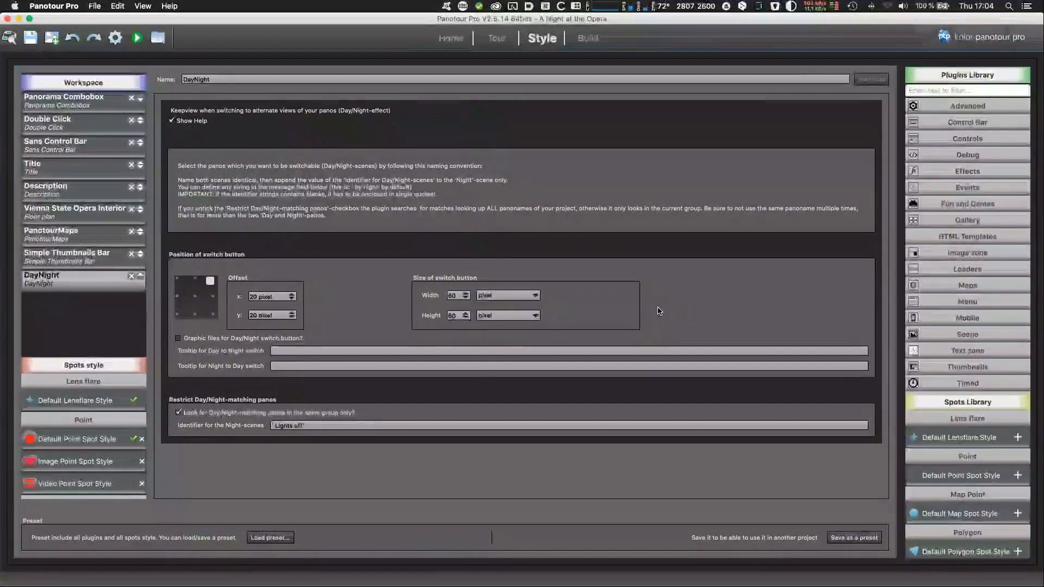
pyautogui.click(89, 104)
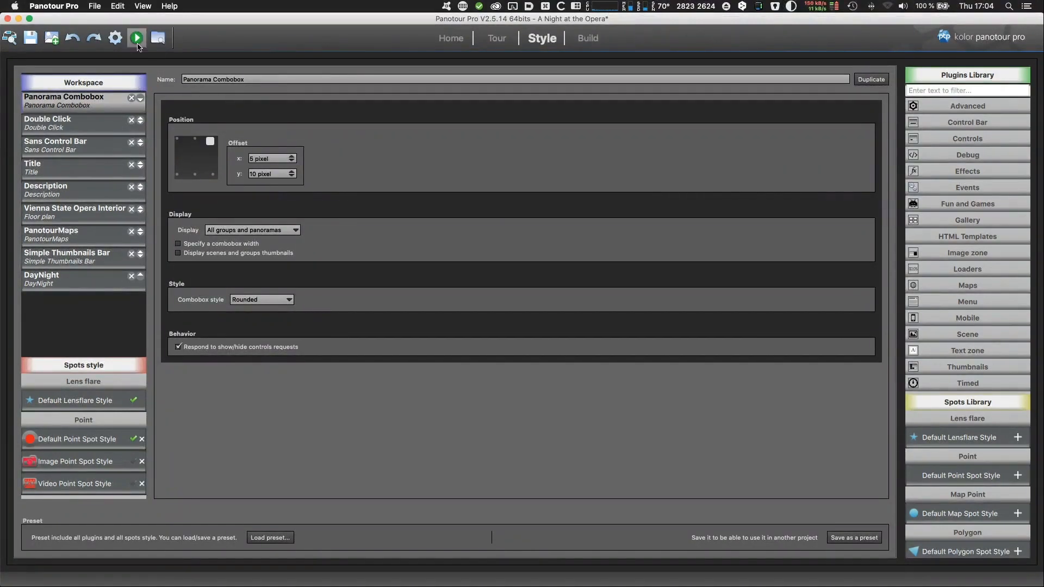
# Preview the Panotour tour in the browser and view the entries of its panorama selection list.
pyautogui.click(136, 38)
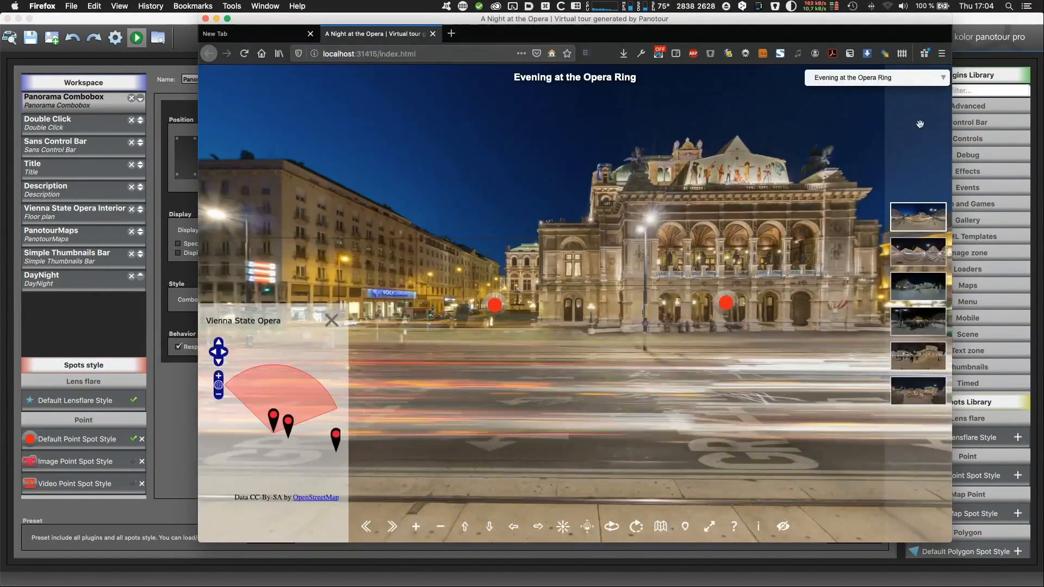
pyautogui.click(924, 85)
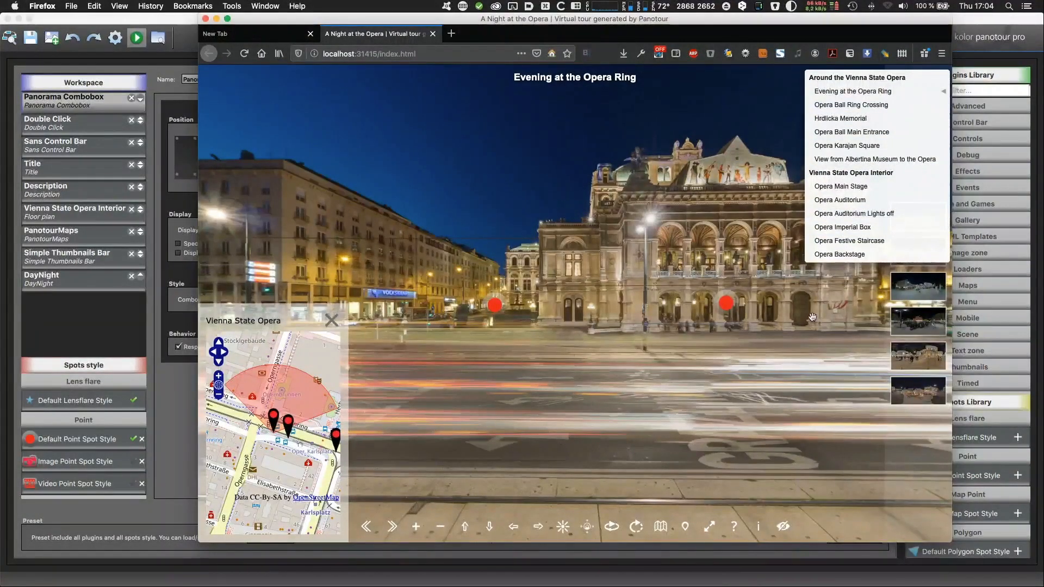
pyautogui.click(764, 110)
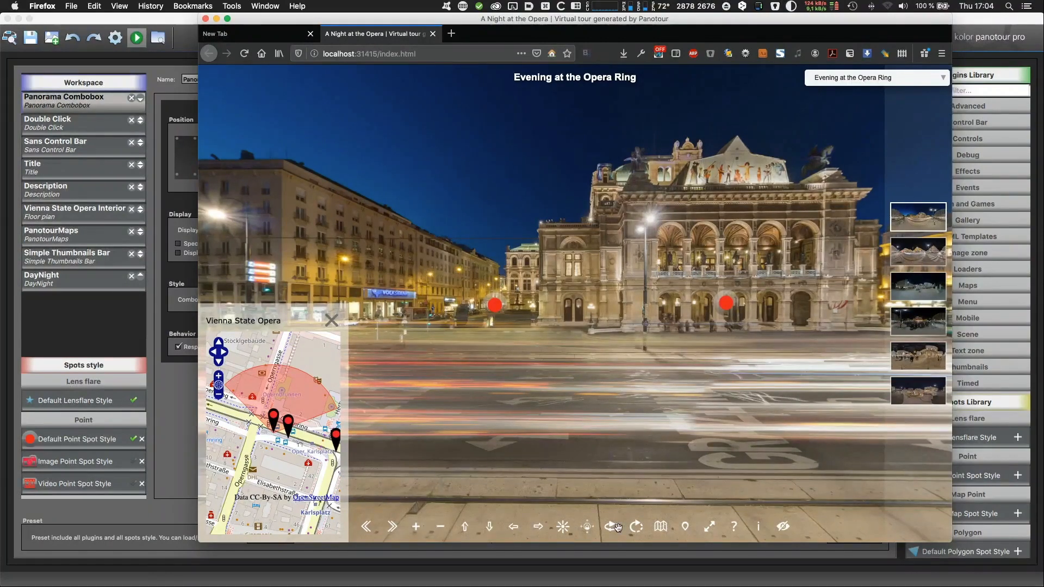
# Switch to Pano2VR and save a copy of the output skin as simplex_v6_opera.ggsk in the PTP_import_2 folder.
pyautogui.press('super+Tab')
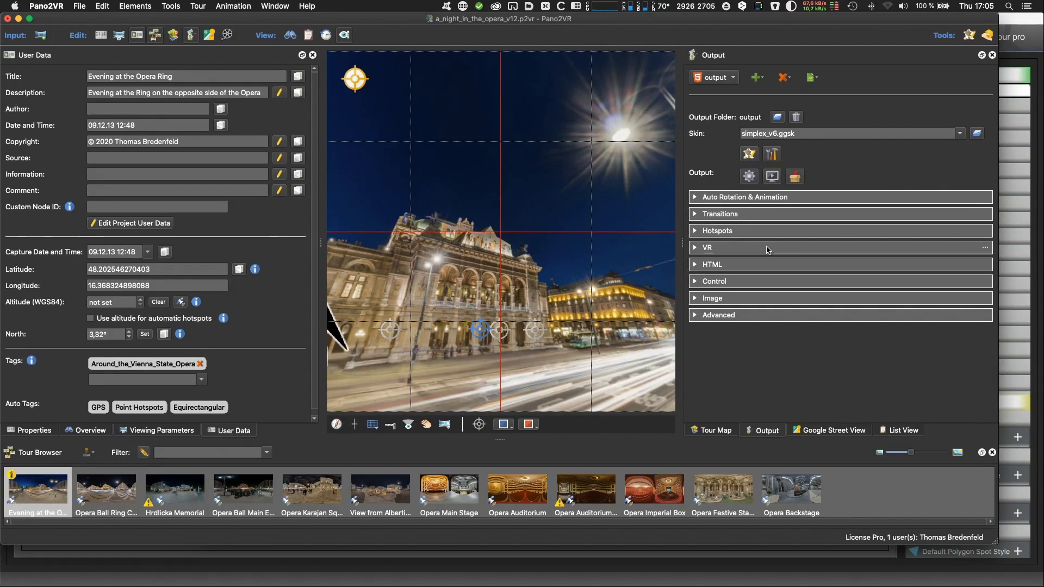
pyautogui.click(749, 154)
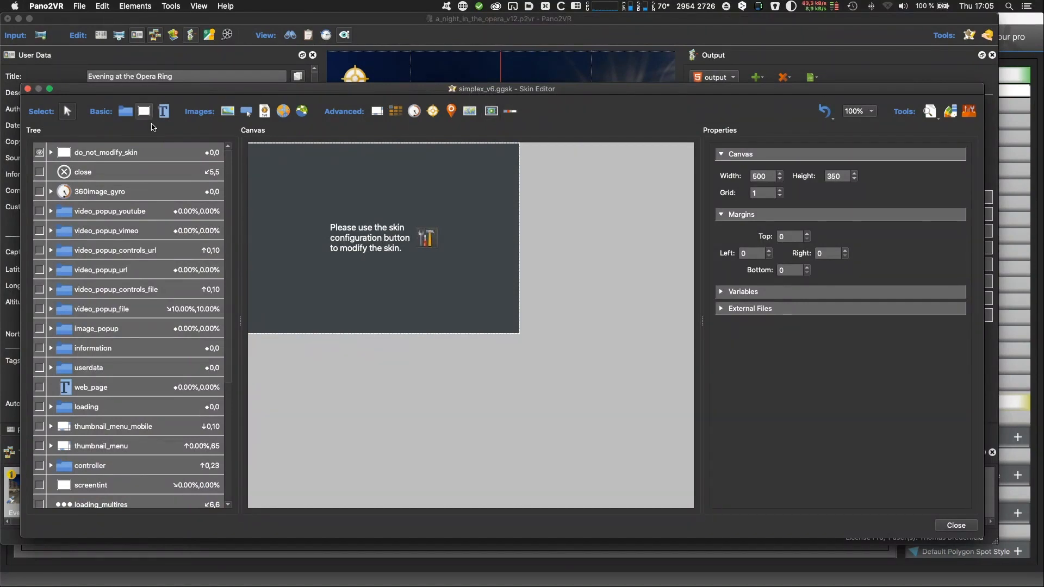
pyautogui.moveTo(84, 97); pyautogui.dragTo(86, 86)
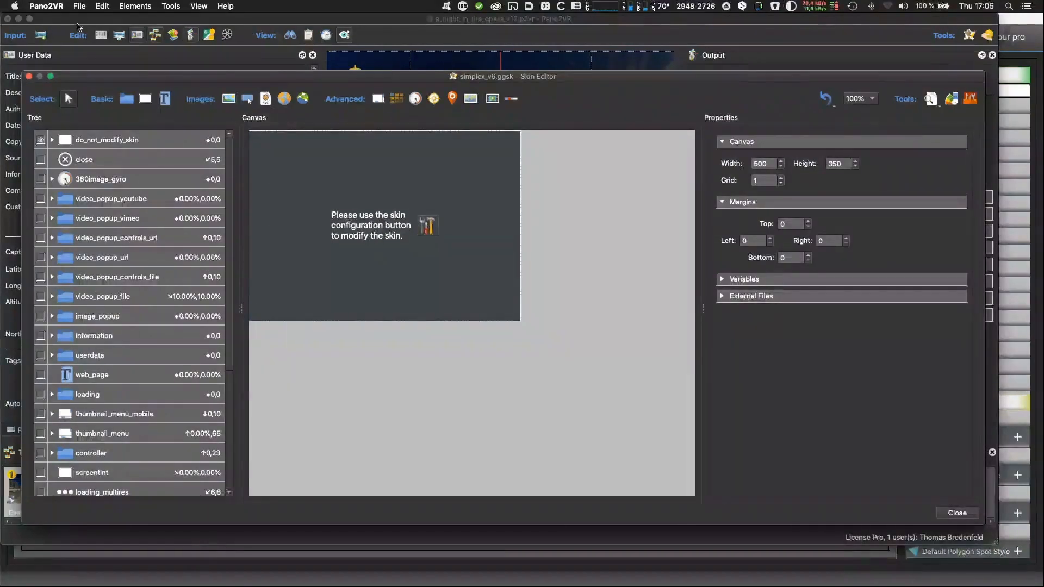
pyautogui.click(80, 6)
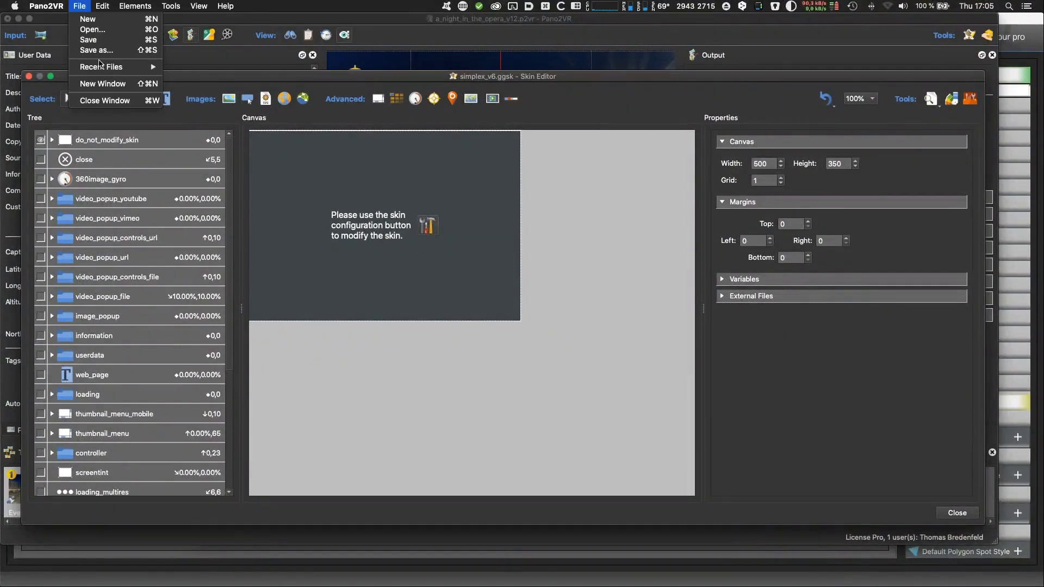
pyautogui.click(420, 318)
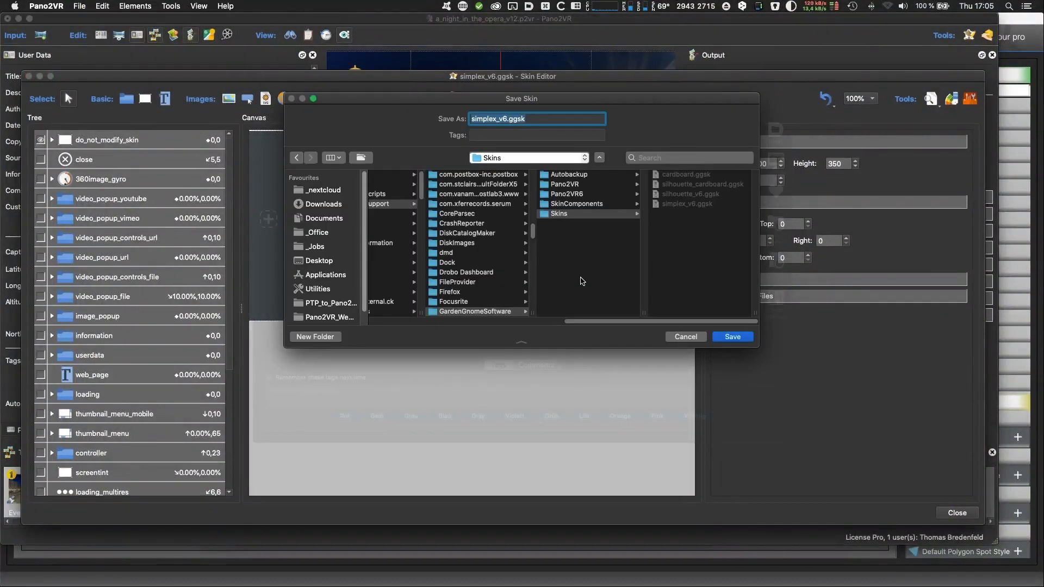
pyautogui.click(781, 219)
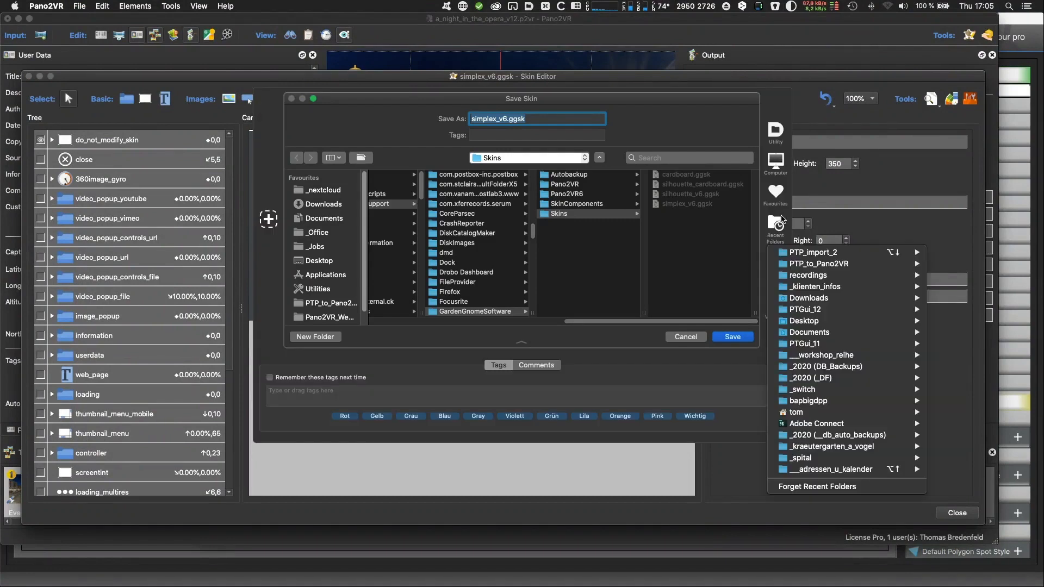
pyautogui.click(808, 252)
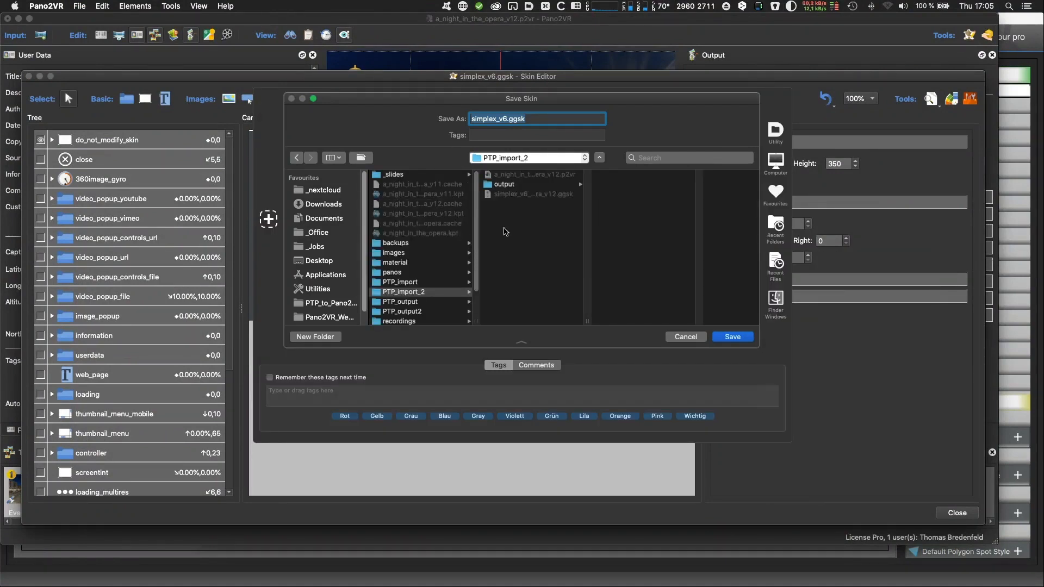
pyautogui.scroll(-1, 435, 280)
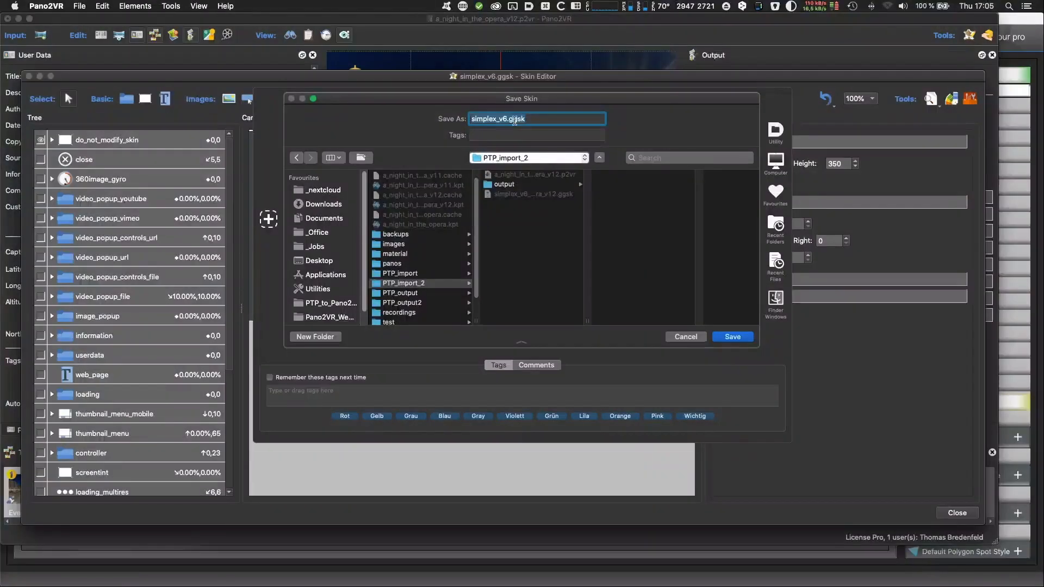
pyautogui.click(506, 119)
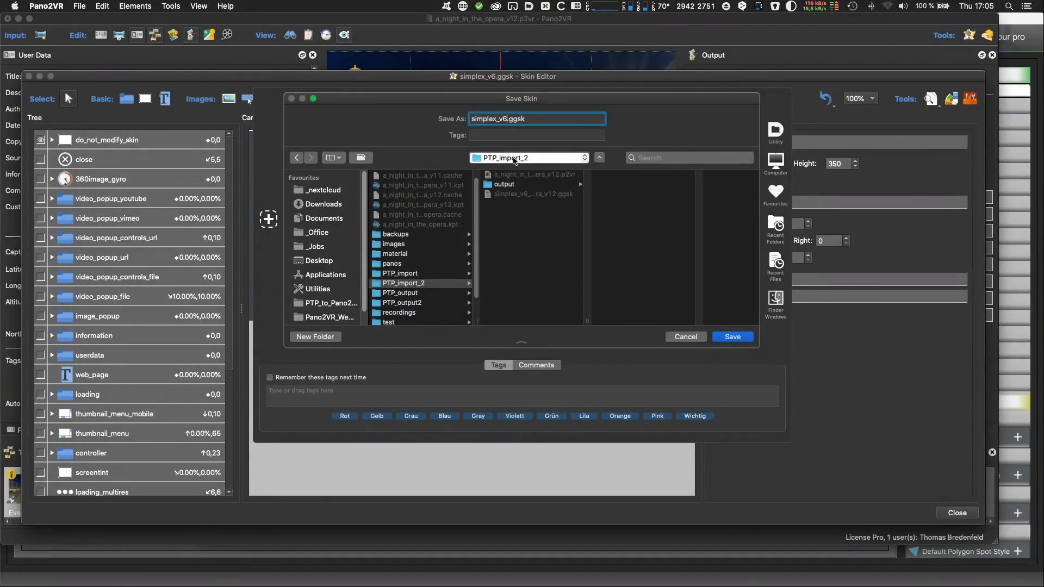
pyautogui.write('_opera')
pyautogui.press('Return')
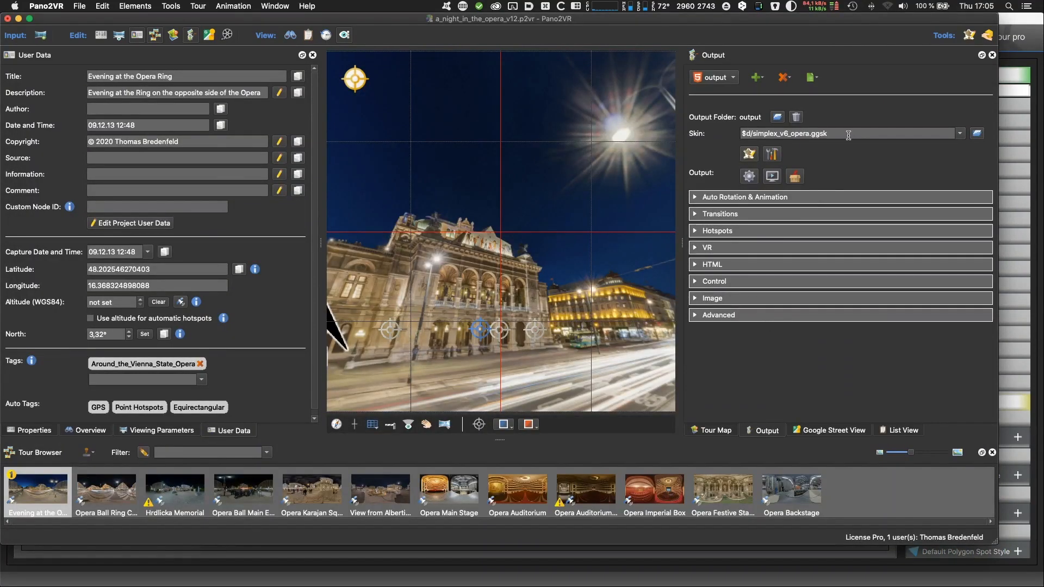
# Examine the $d/ prefix in the output's skin path.
pyautogui.click(752, 133)
pyautogui.moveTo(751, 133); pyautogui.dragTo(733, 132)
pyautogui.click(792, 166)
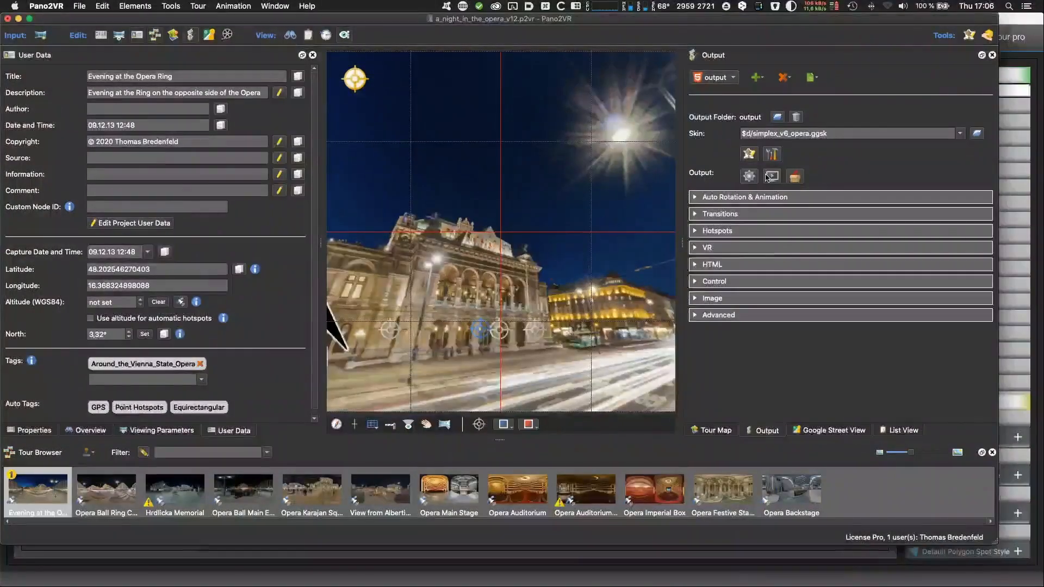
# Open simplex_v6_opera.ggsk in the Skin Editor, delete the do_not_modify_skin element and look through the remaining element tree.
pyautogui.click(749, 155)
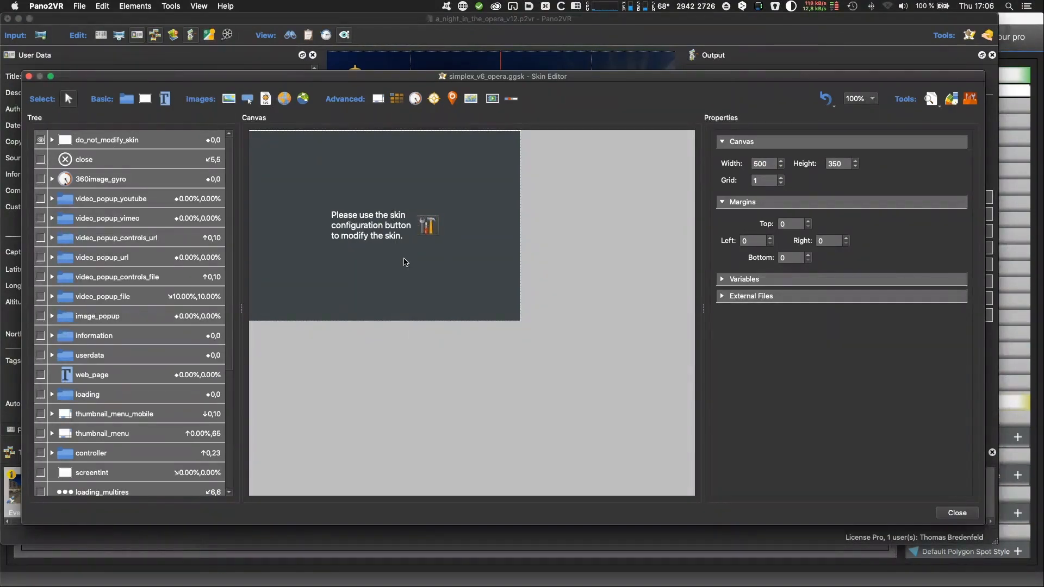
pyautogui.click(106, 142)
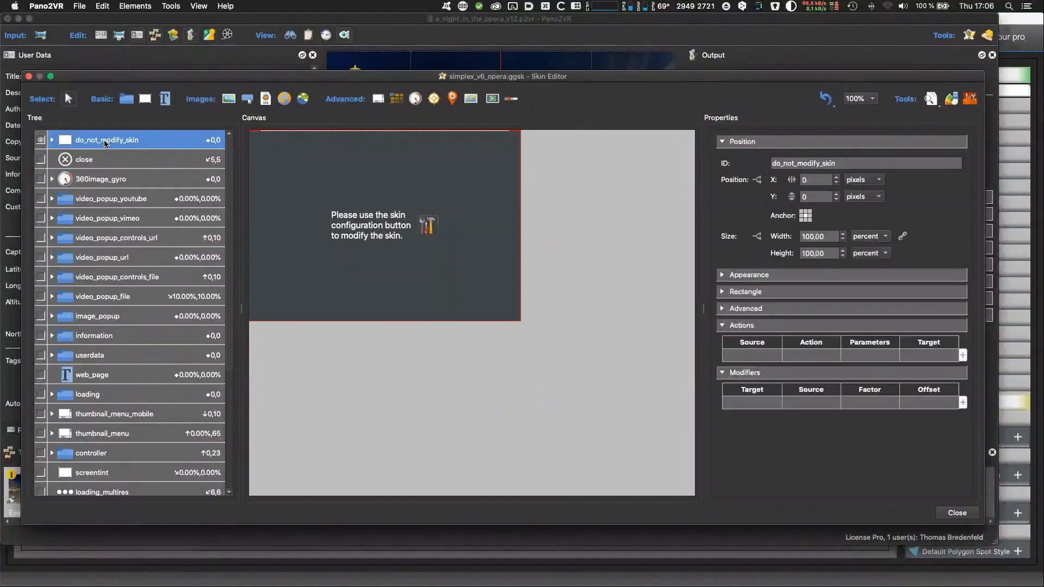
pyautogui.press('Delete')
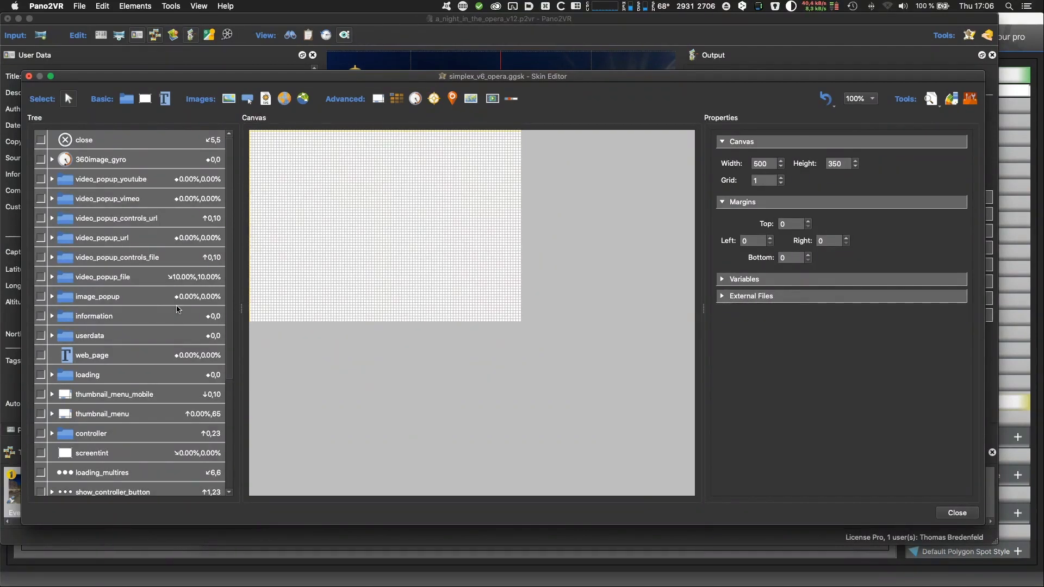
pyautogui.scroll(-5, 126, 288)
pyautogui.scroll(5, 132, 316)
# Open the Components Toolbox and compare it with the Plugins Library in Panotour Pro.
pyautogui.click(951, 98)
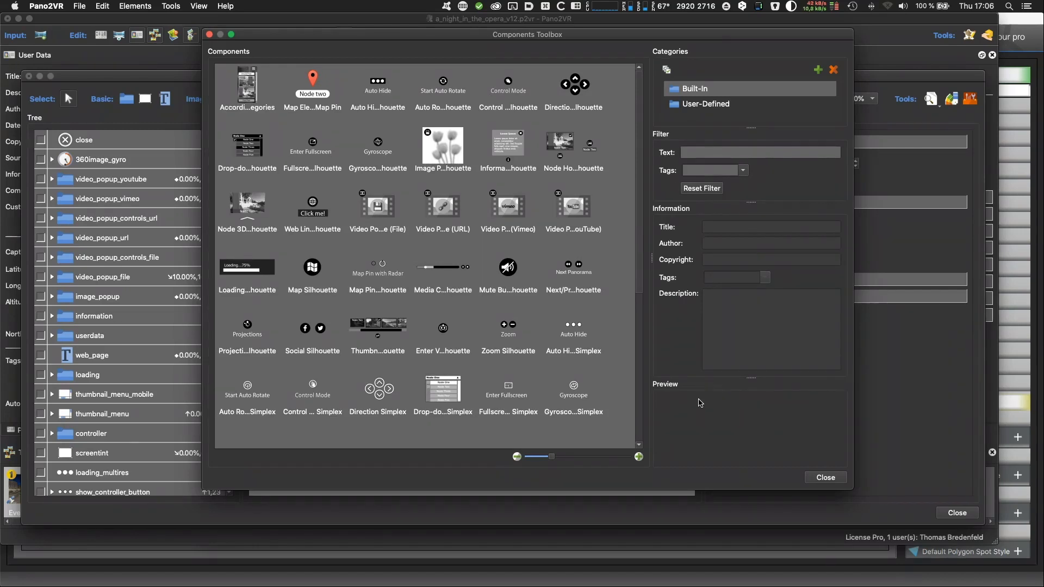
pyautogui.press('super+Tab')
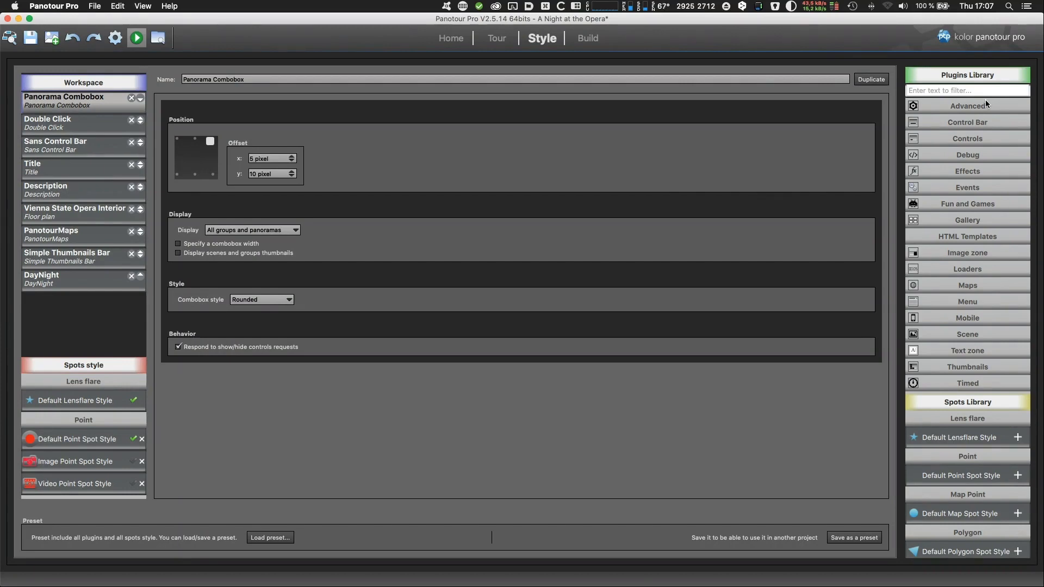
pyautogui.press('super+Tab')
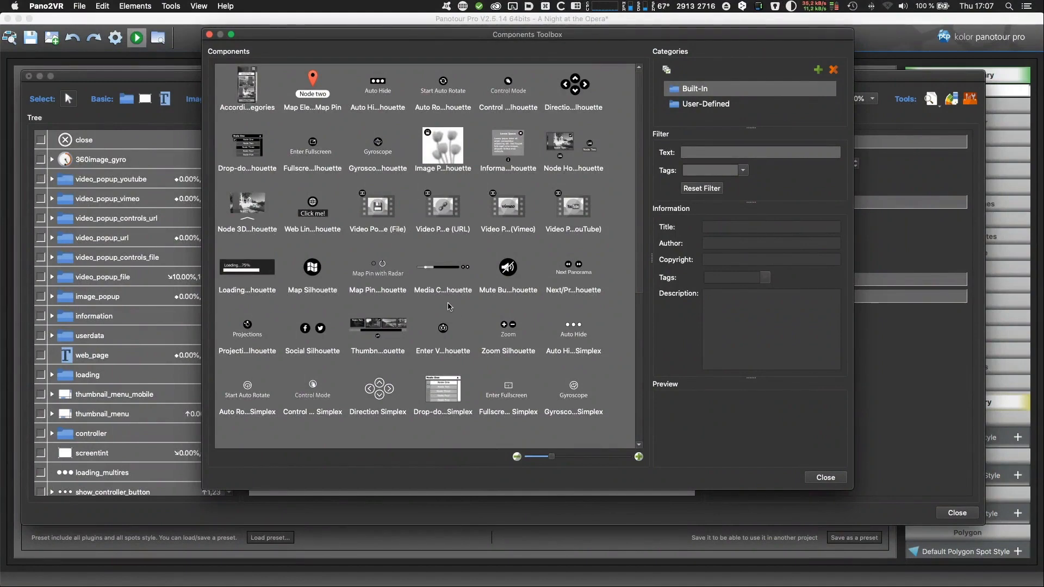
# Examine the Image Popup Silhouette component's information and look through the built-in Silhouette and Simplex components.
pyautogui.click(442, 150)
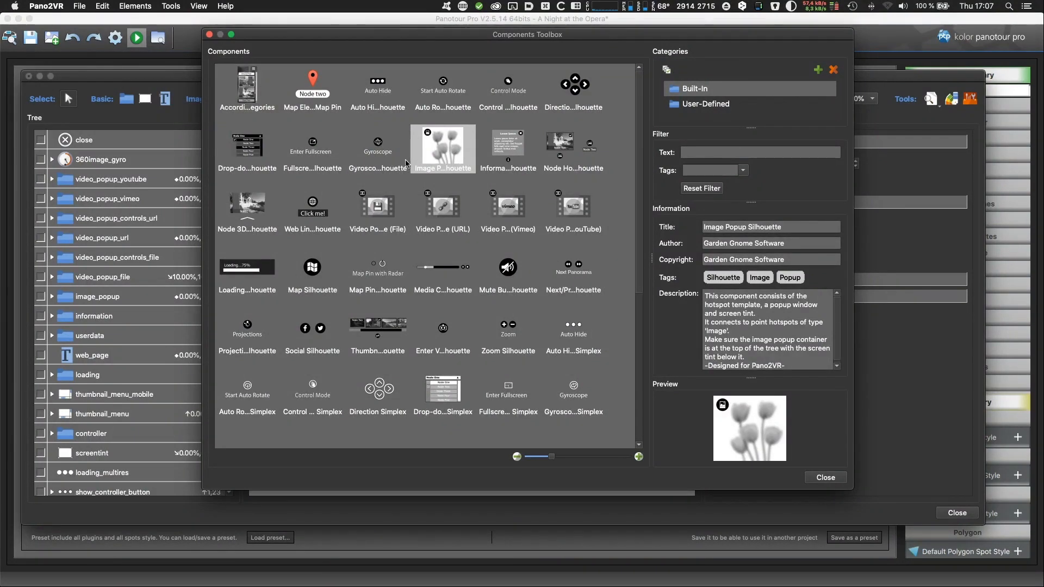
pyautogui.scroll(-5, 605, 240)
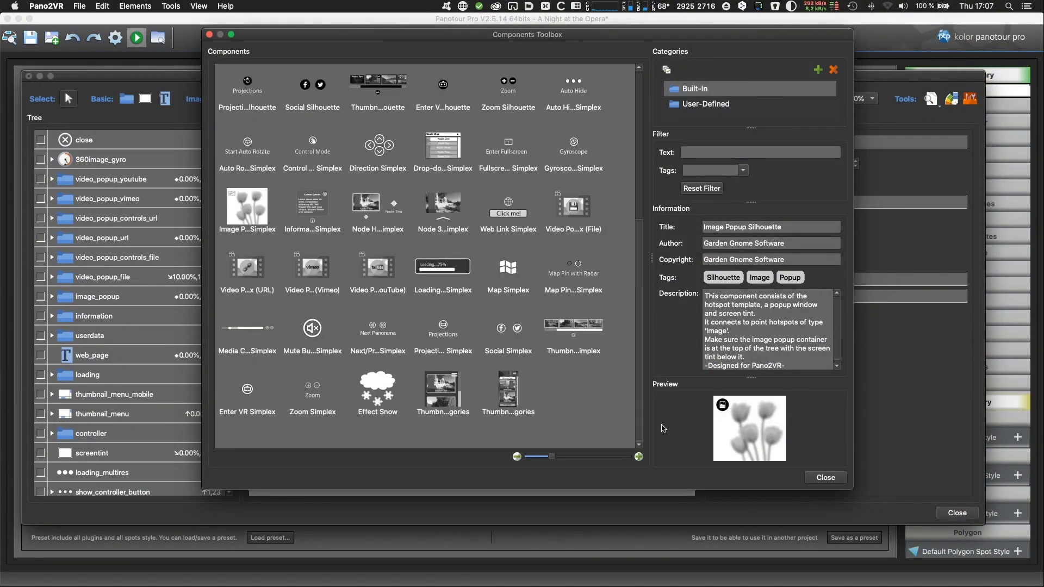
pyautogui.scroll(5, 629, 108)
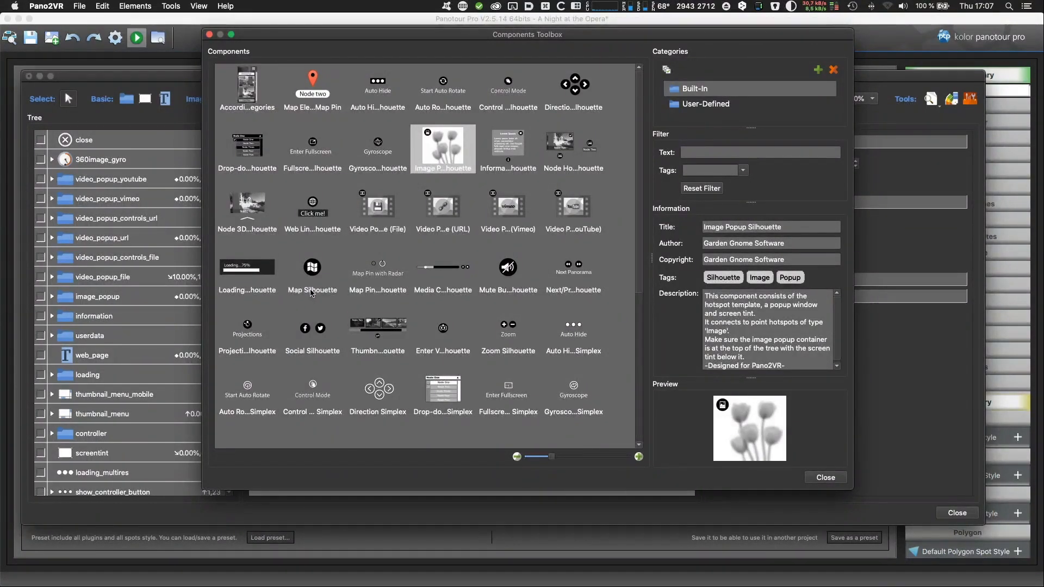
pyautogui.scroll(-5, 451, 373)
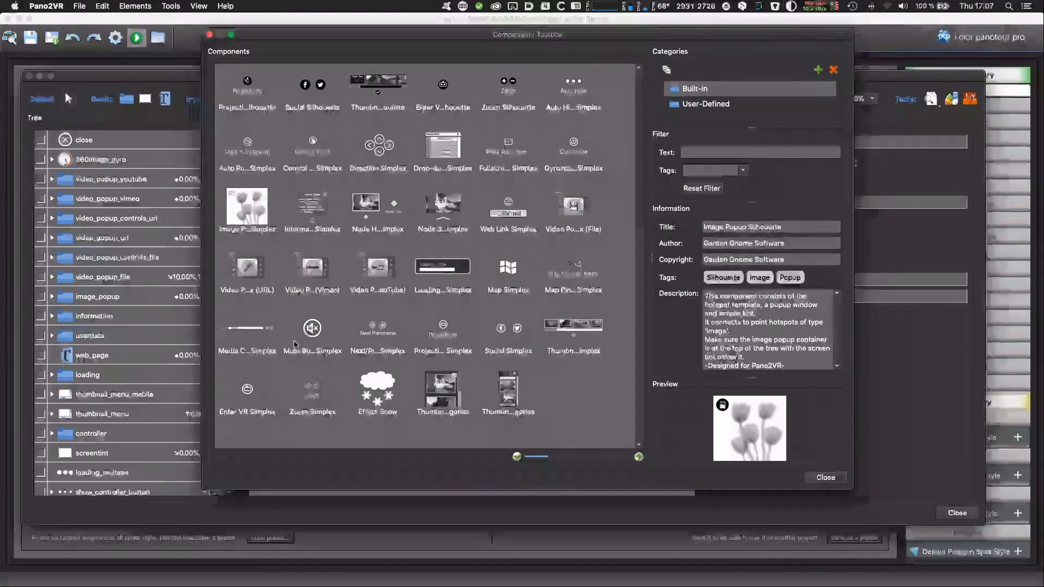
pyautogui.scroll(5, 523, 276)
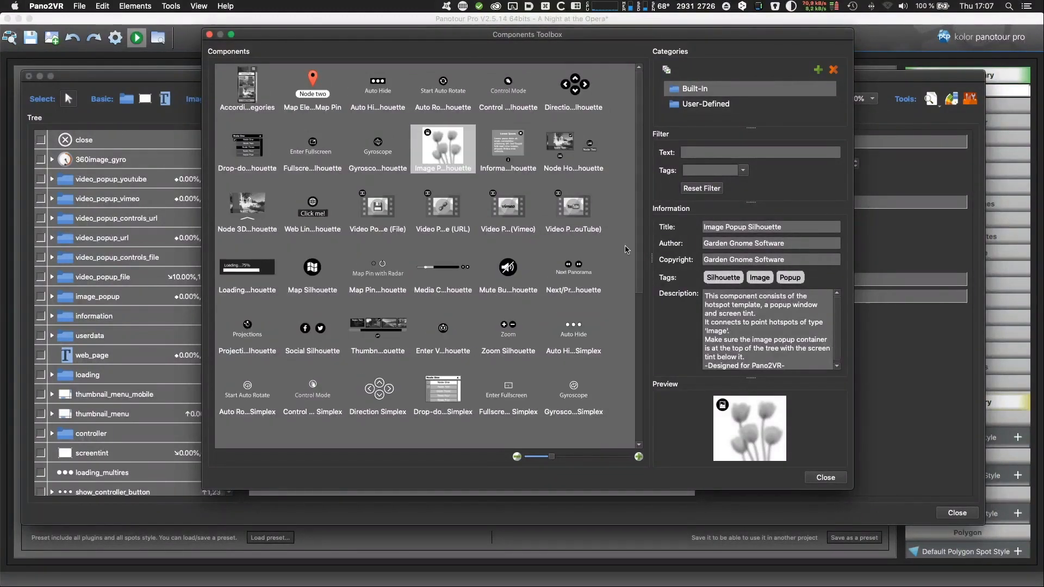
# Filter the built-in components by the Simplex tag and insert the Drop-down Simplex component into the skin.
pyautogui.click(743, 170)
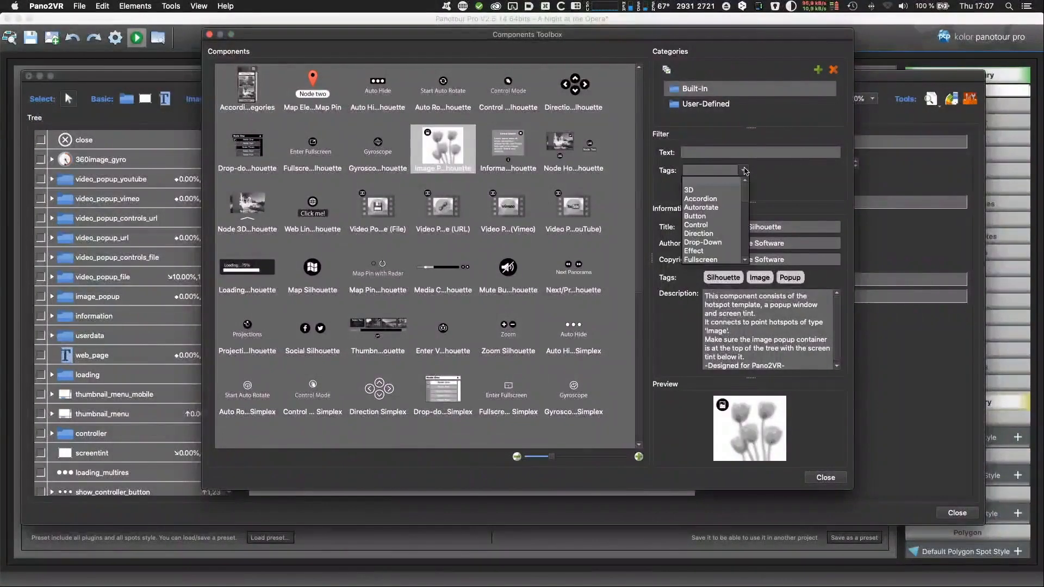
pyautogui.scroll(-7, 706, 228)
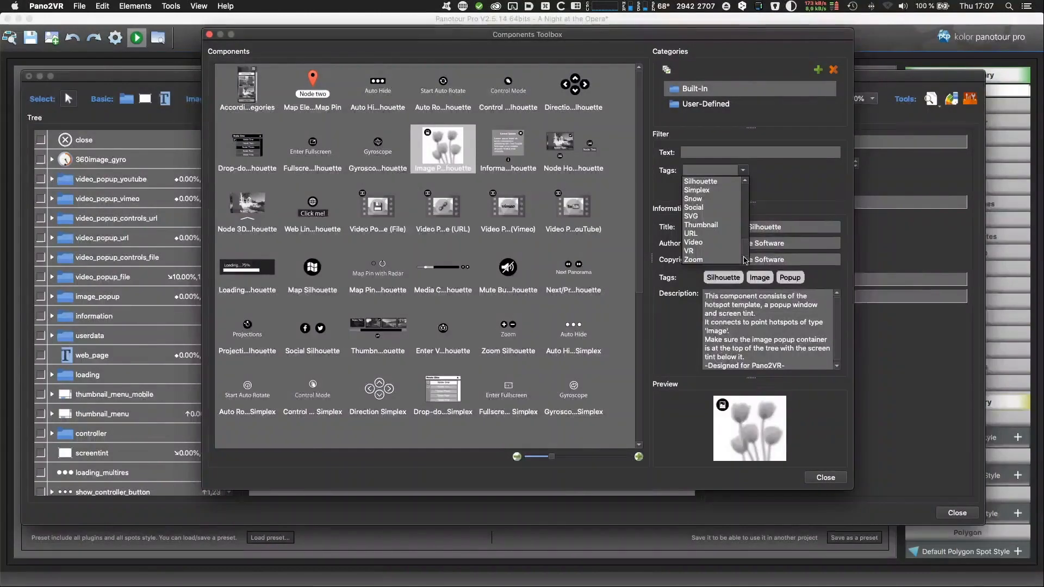
pyautogui.click(707, 190)
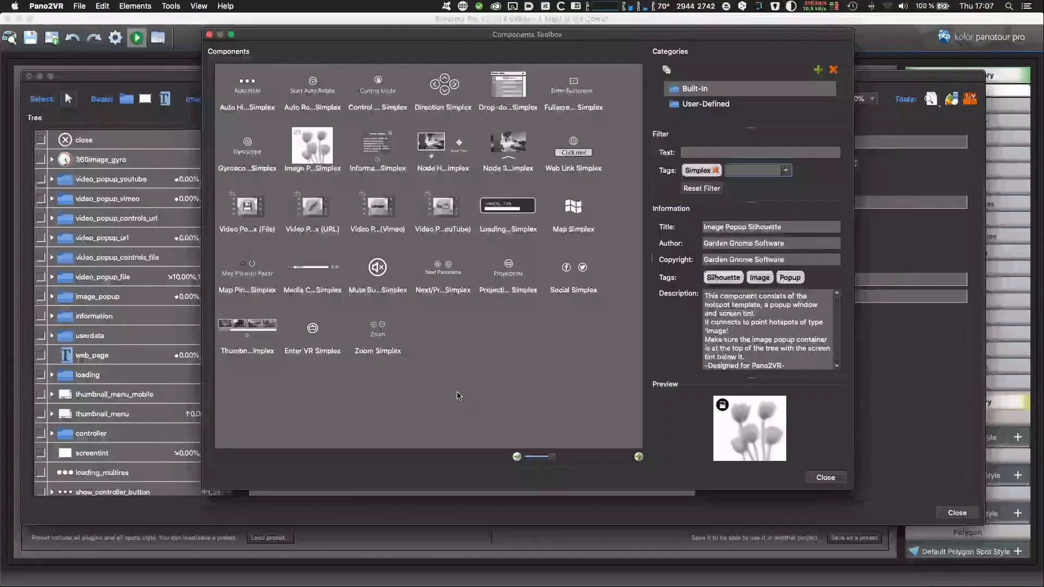
pyautogui.click(514, 86)
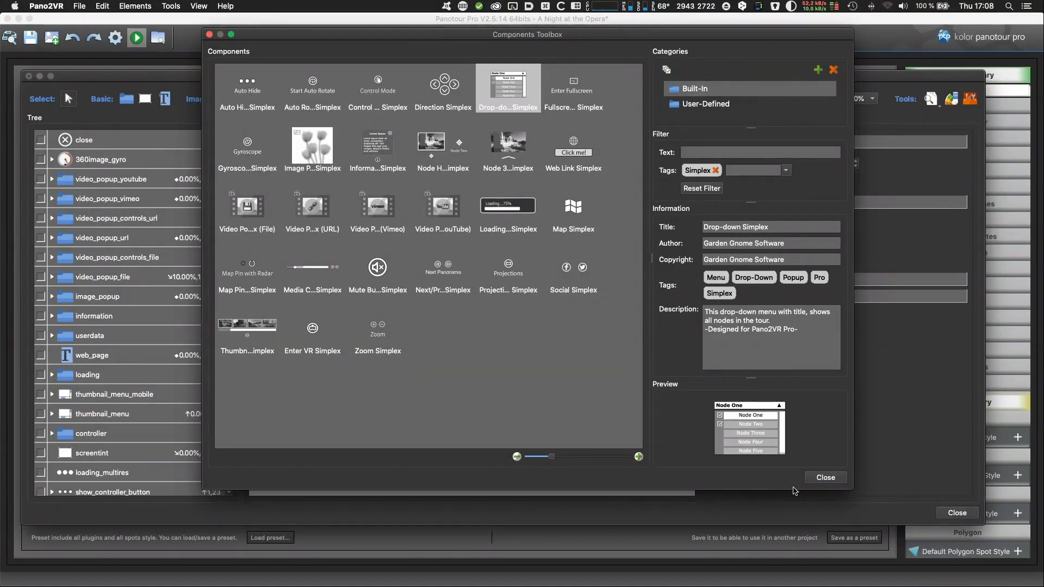
pyautogui.rightClick(511, 87)
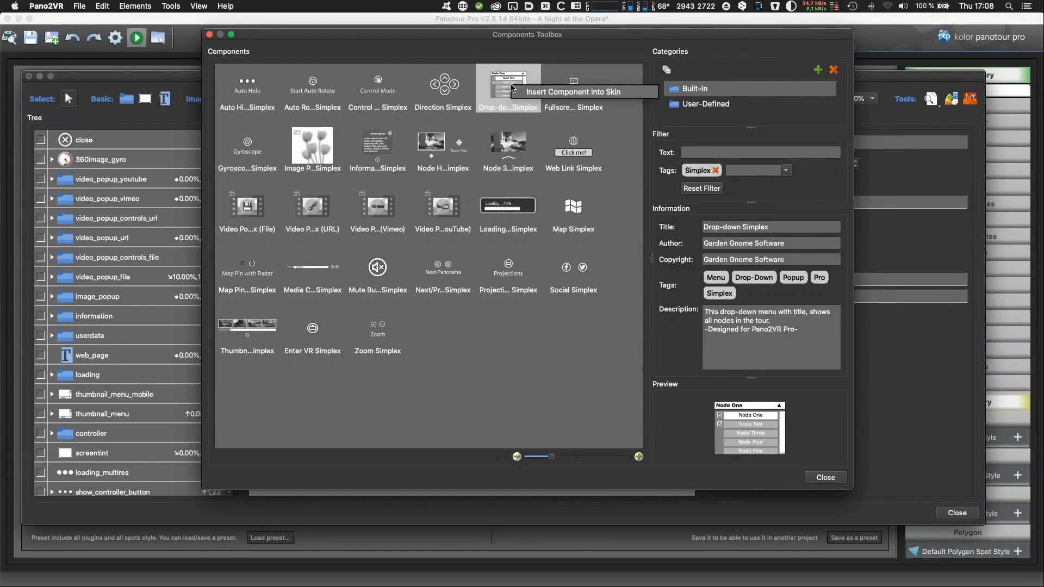
pyautogui.click(558, 92)
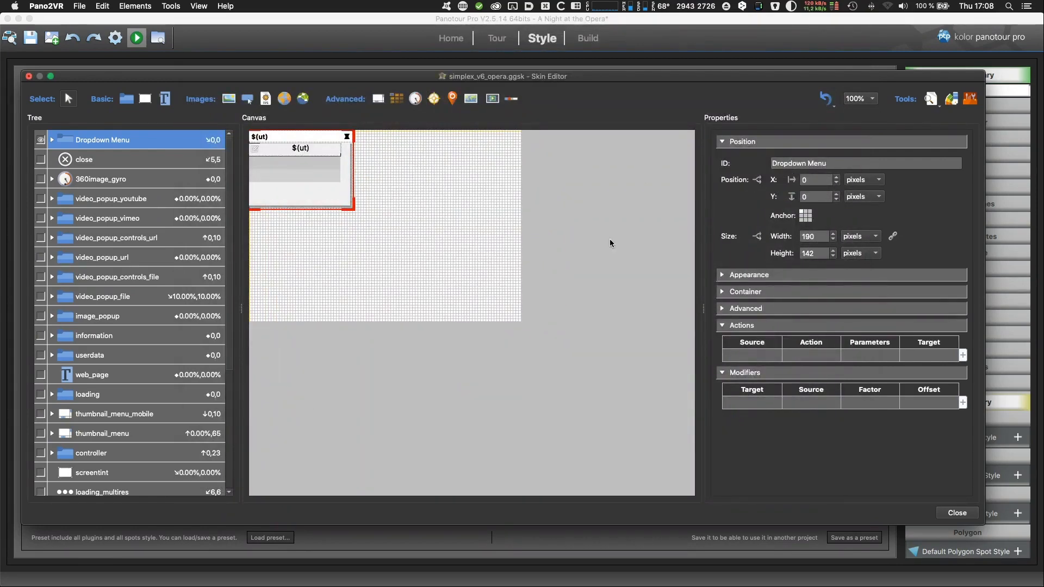
# Reopen the Components Toolbox to review the Simplex components and close it without inserting another one.
pyautogui.click(969, 99)
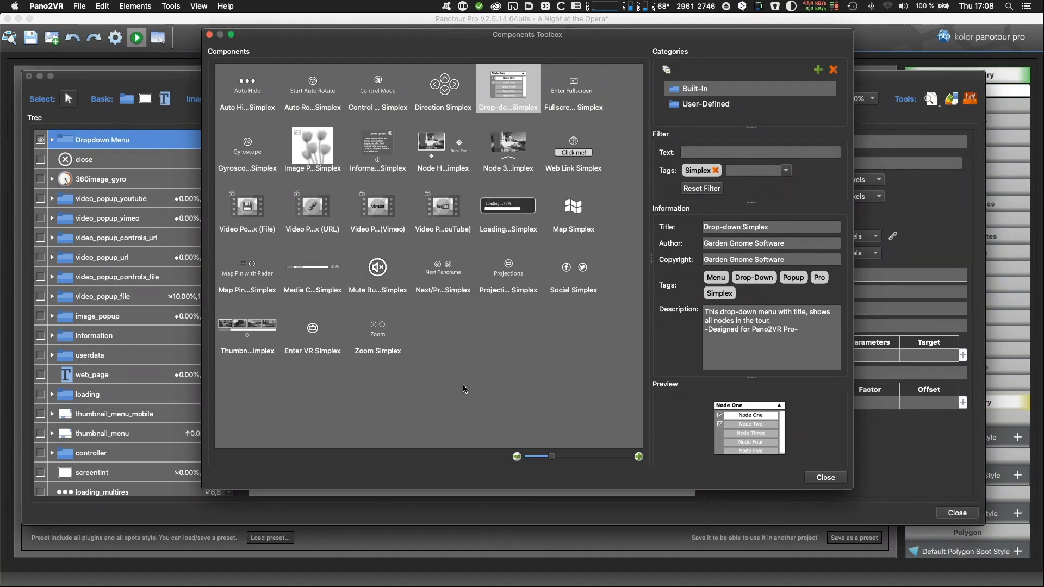
pyautogui.click(824, 479)
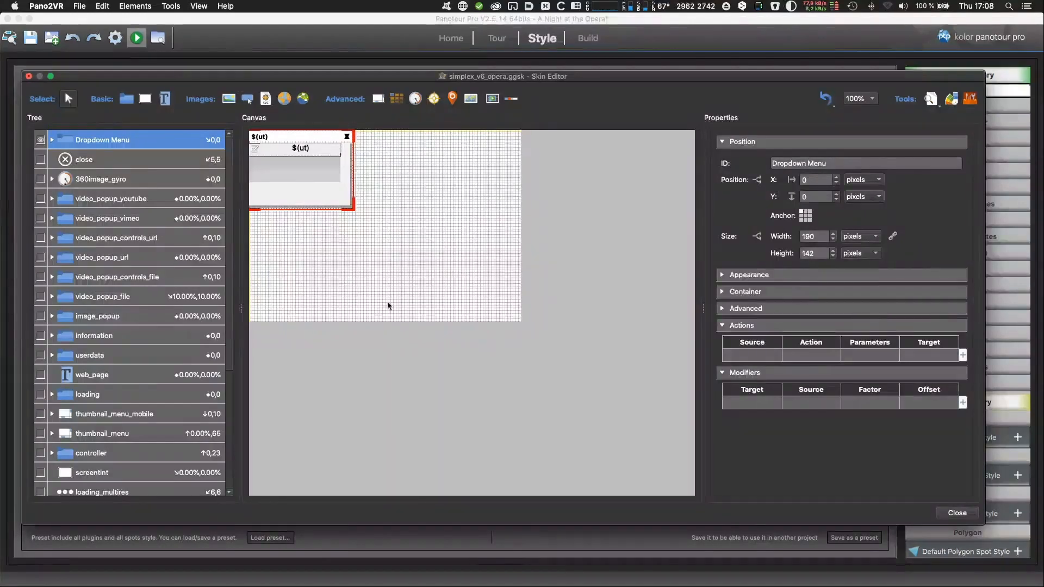
# Anchor the Dropdown Menu to the canvas's upper-right corner and set its X and Y position to 10 pixels.
pyautogui.click(810, 212)
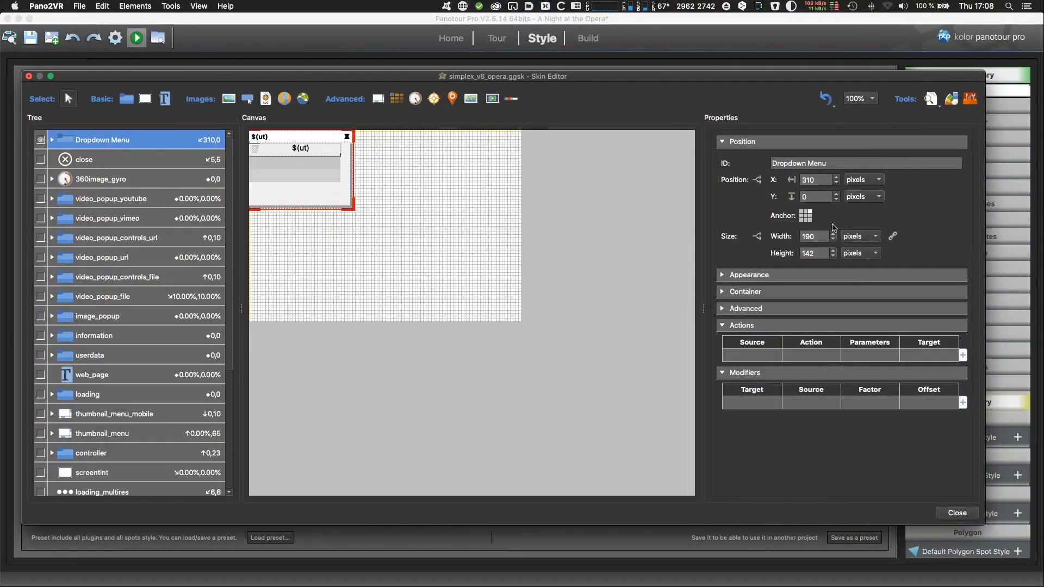
pyautogui.doubleClick(819, 179)
pyautogui.write('10')
pyautogui.press('Tab')
pyautogui.write('10')
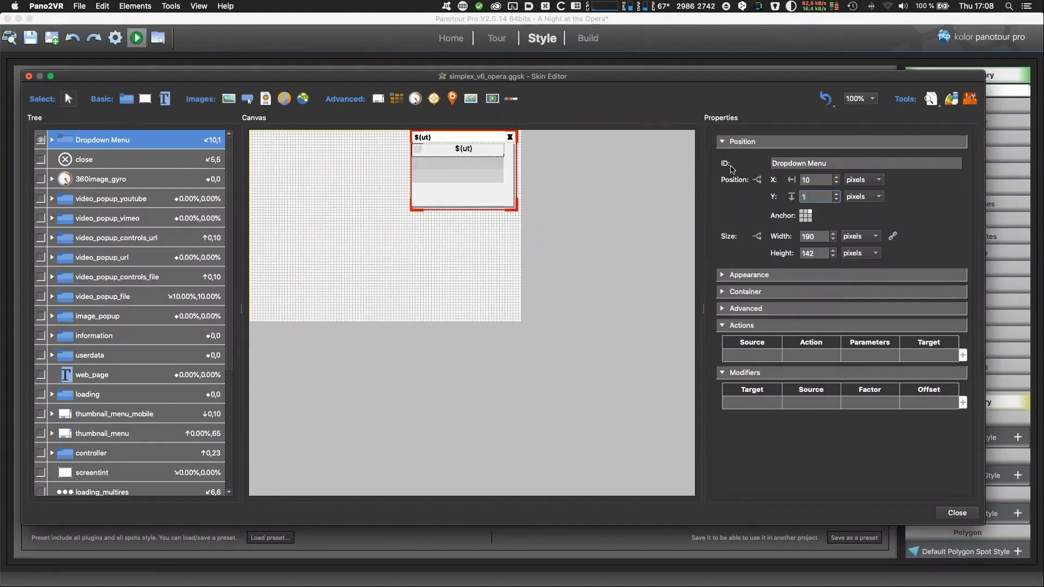
pyautogui.press('Return')
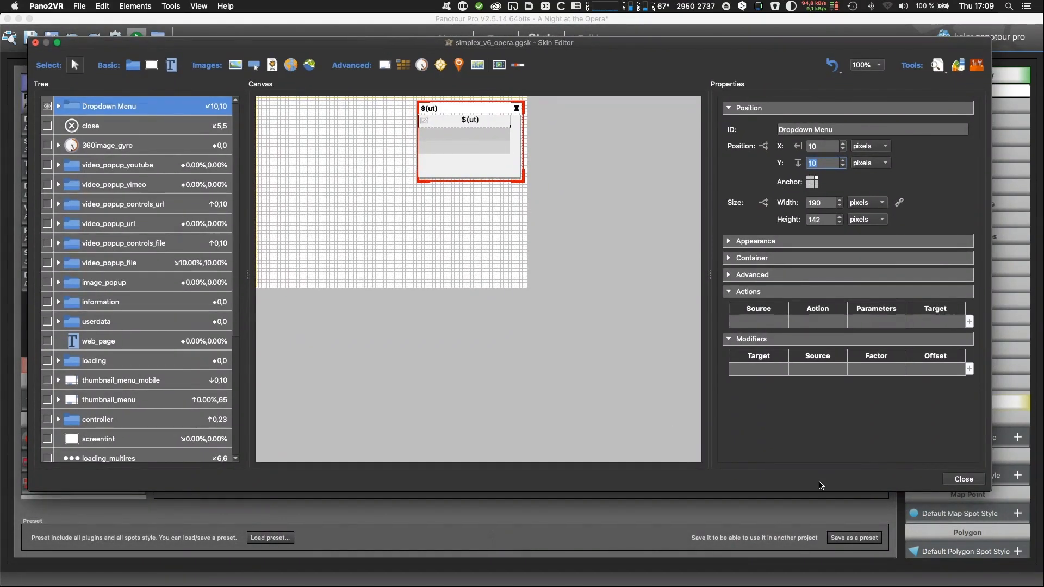
# Inspect the Dropdown Menu Title Background element inside the Dropdown Menu, and close the Skin Editor with the skin changes saved.
pyautogui.moveTo(818, 488); pyautogui.dragTo(815, 544)
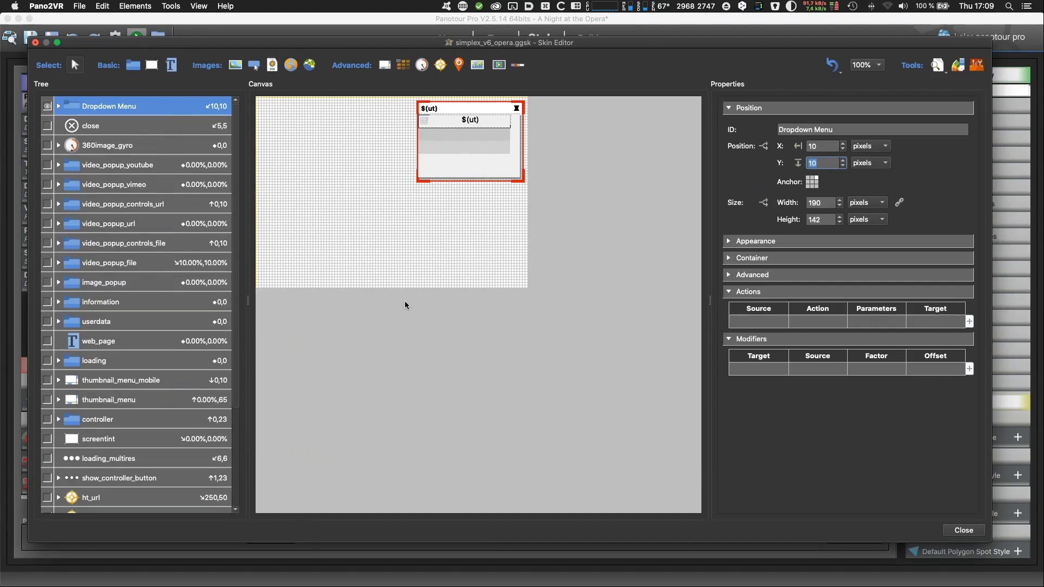
pyautogui.click(58, 106)
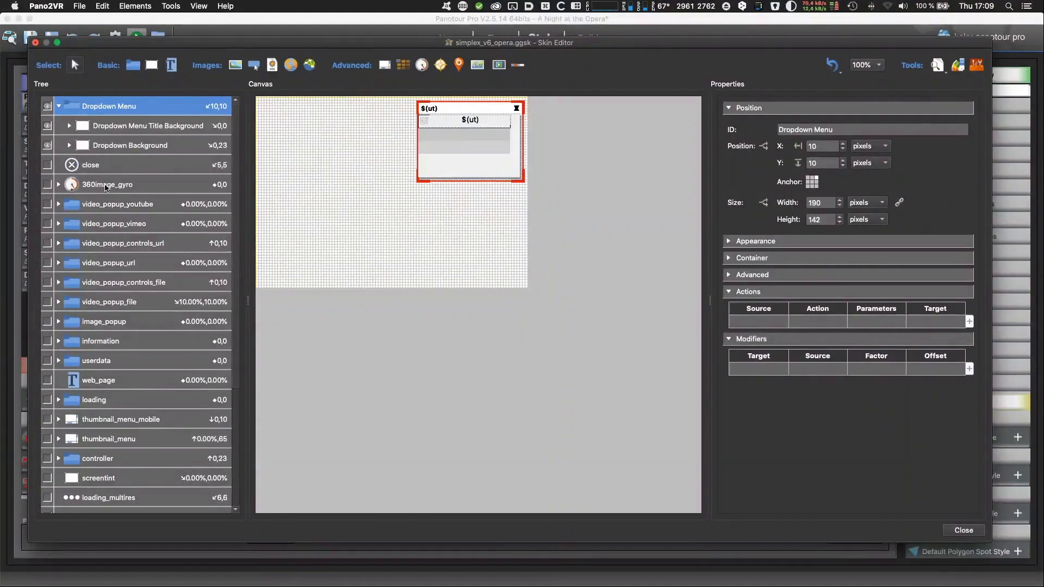
pyautogui.click(148, 127)
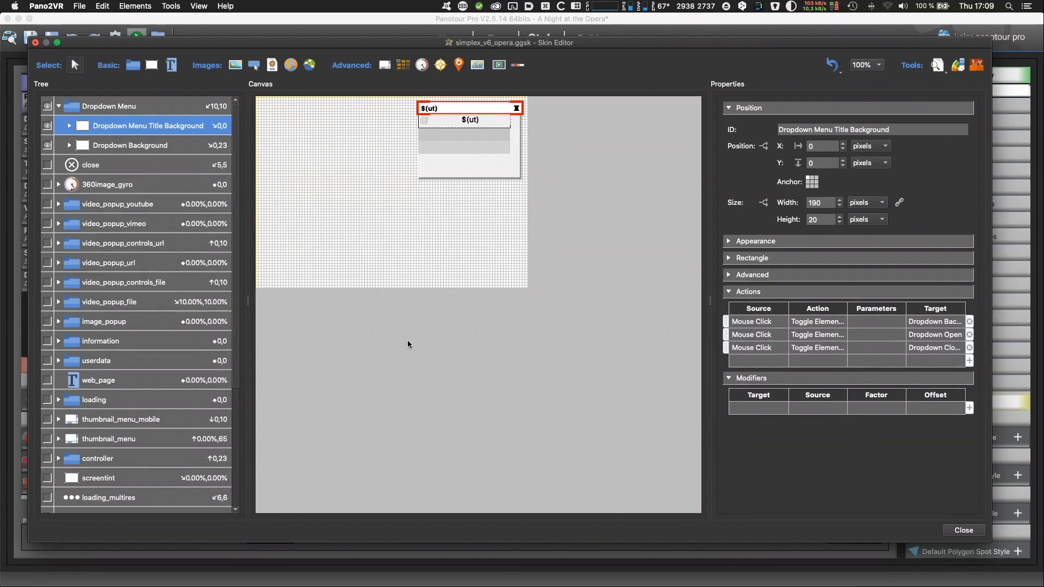
pyautogui.click(962, 530)
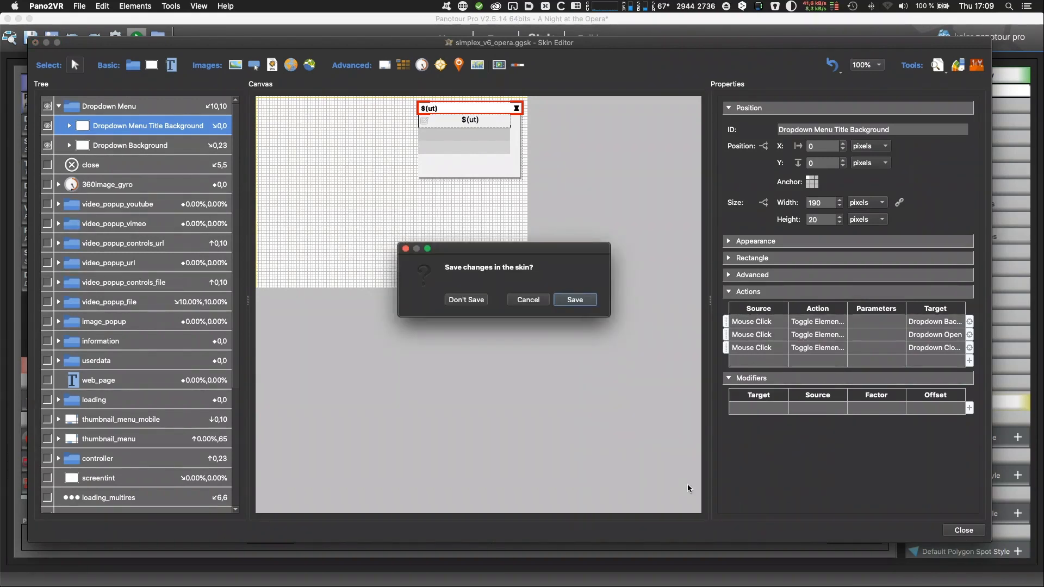
pyautogui.click(575, 300)
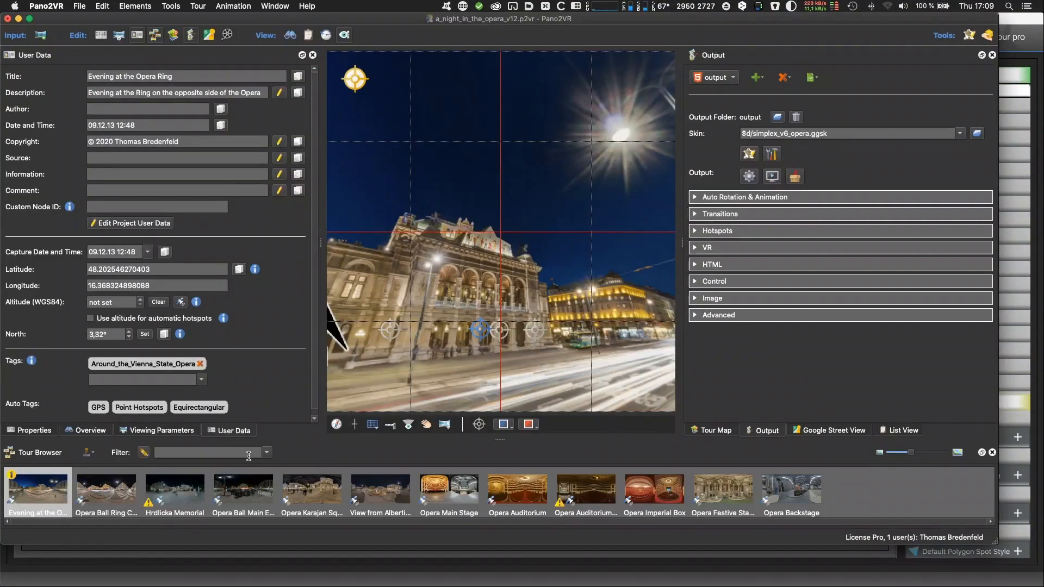
# Examine the title and description in the user data of the first panorama, Evening at the Opera Ring.
pyautogui.moveTo(182, 77); pyautogui.dragTo(79, 64)
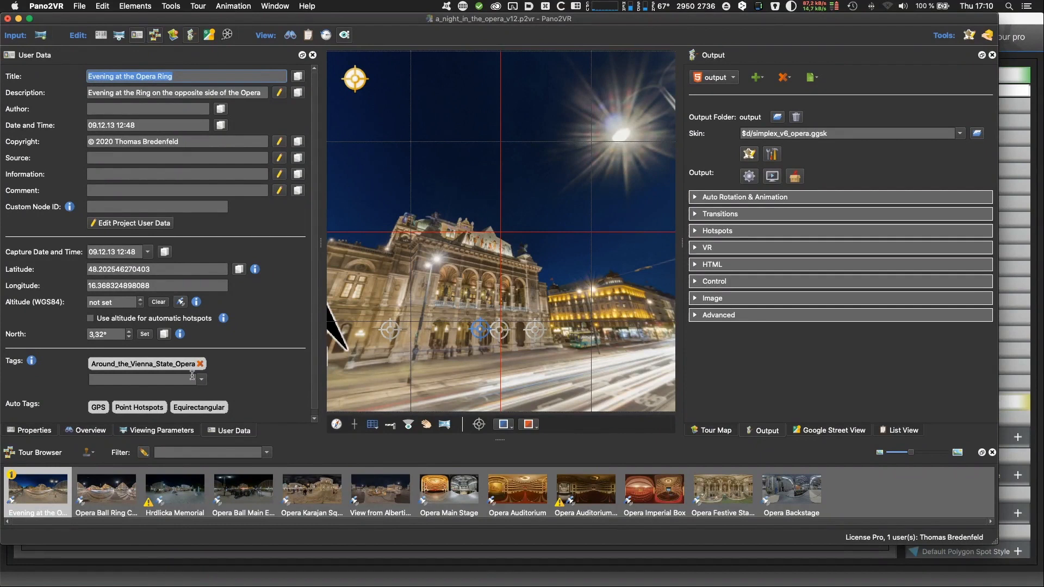
pyautogui.click(135, 92)
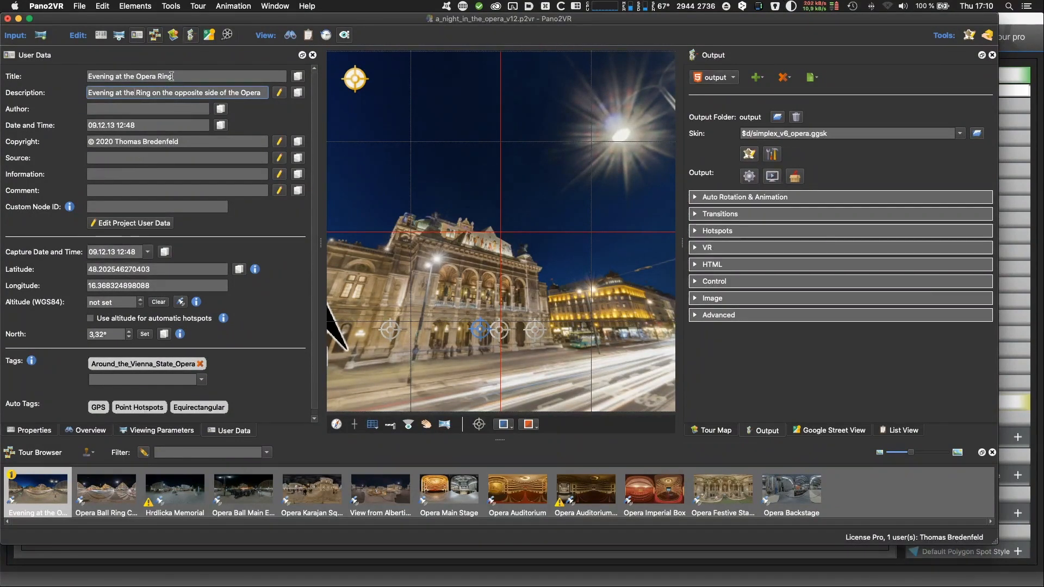
pyautogui.moveTo(174, 75); pyautogui.dragTo(95, 72)
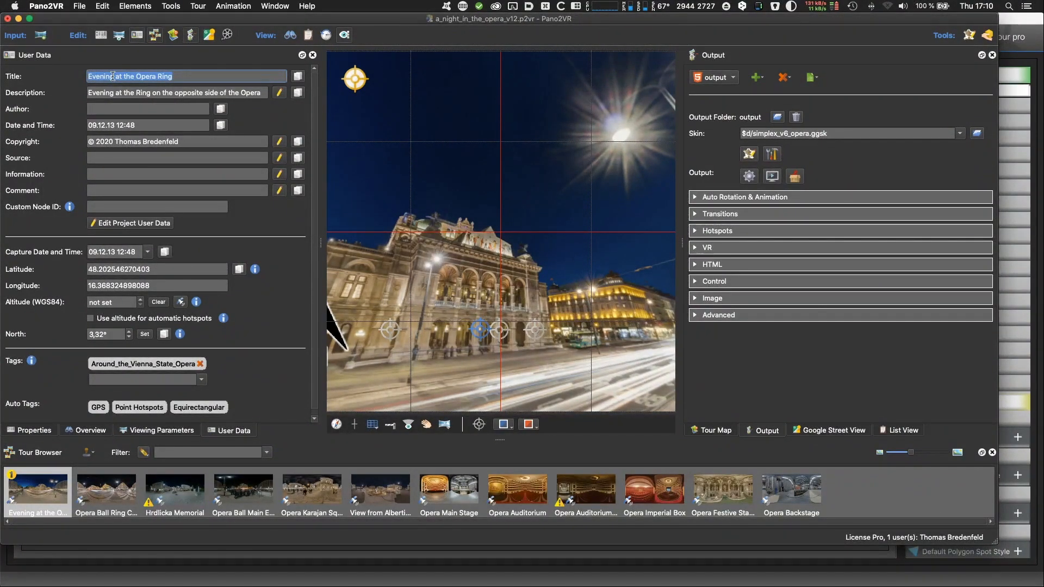
pyautogui.click(109, 94)
pyautogui.doubleClick(109, 95)
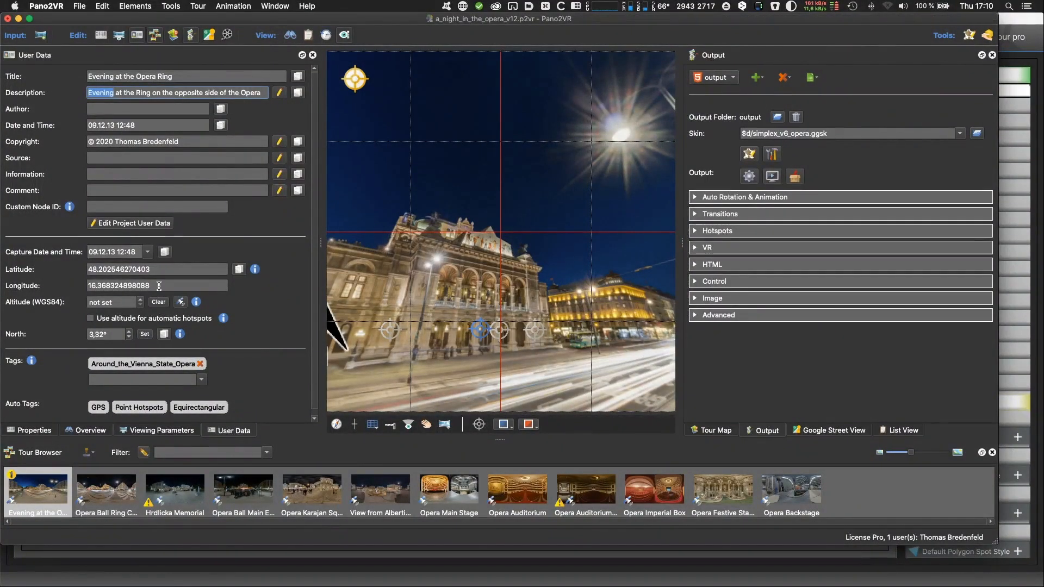
pyautogui.click(249, 332)
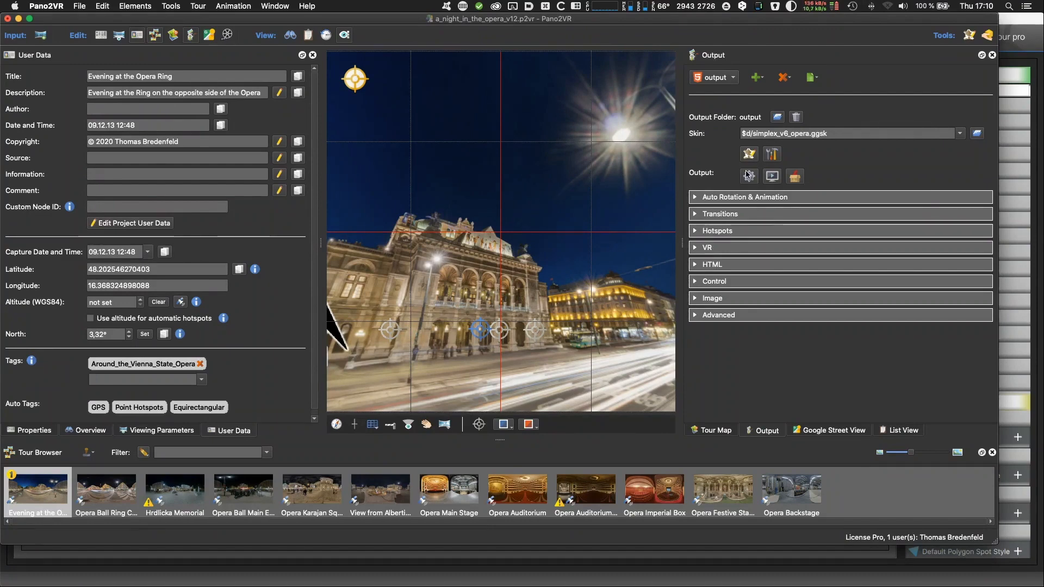
# Reopen the skin in the Skin Editor and examine the Dropdown Menu's nested elements, including Dropdown Close and Dropdown Open.
pyautogui.click(748, 154)
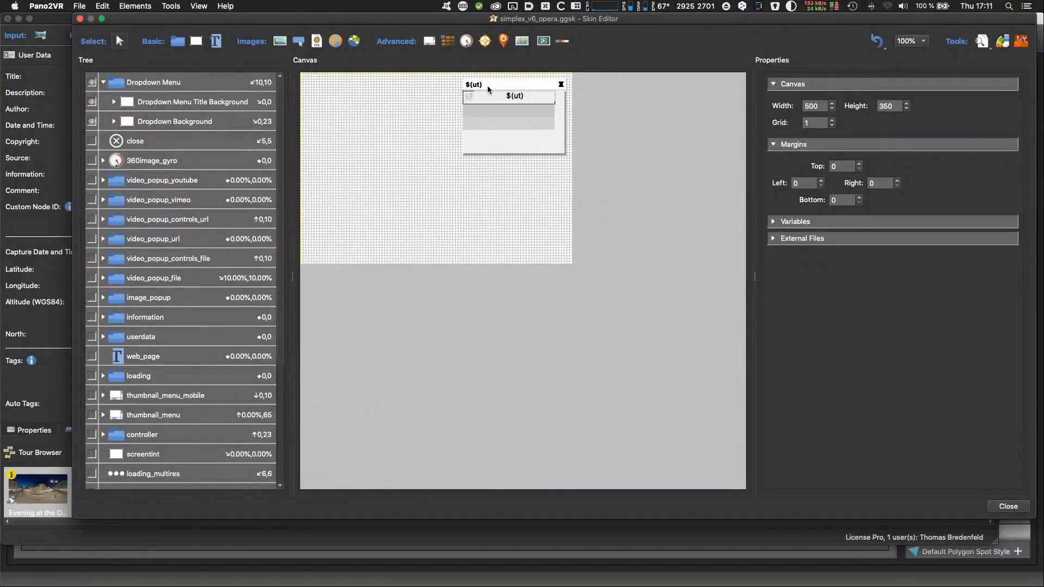
pyautogui.click(114, 101)
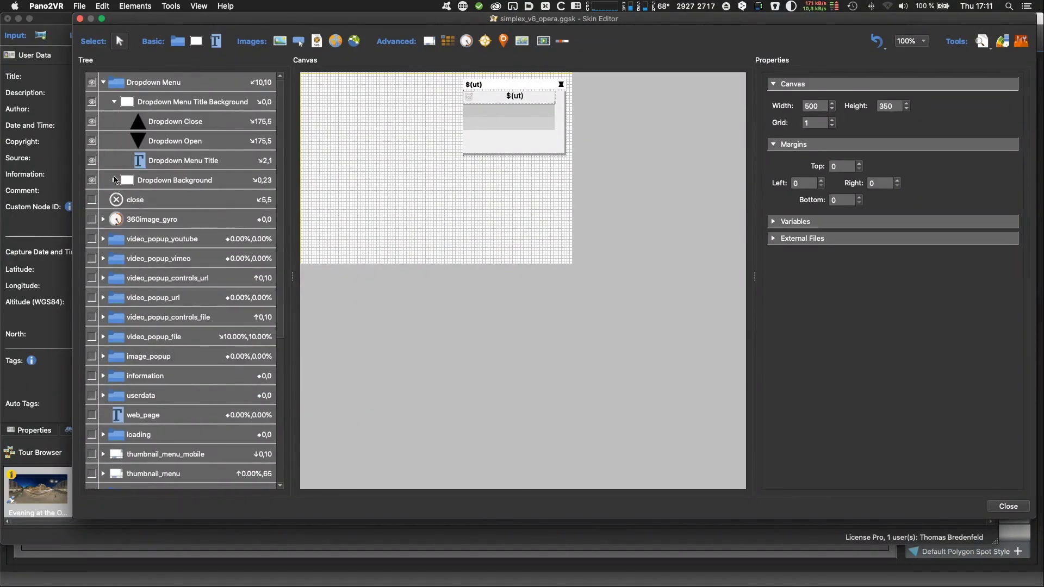
pyautogui.click(115, 180)
pyautogui.click(193, 123)
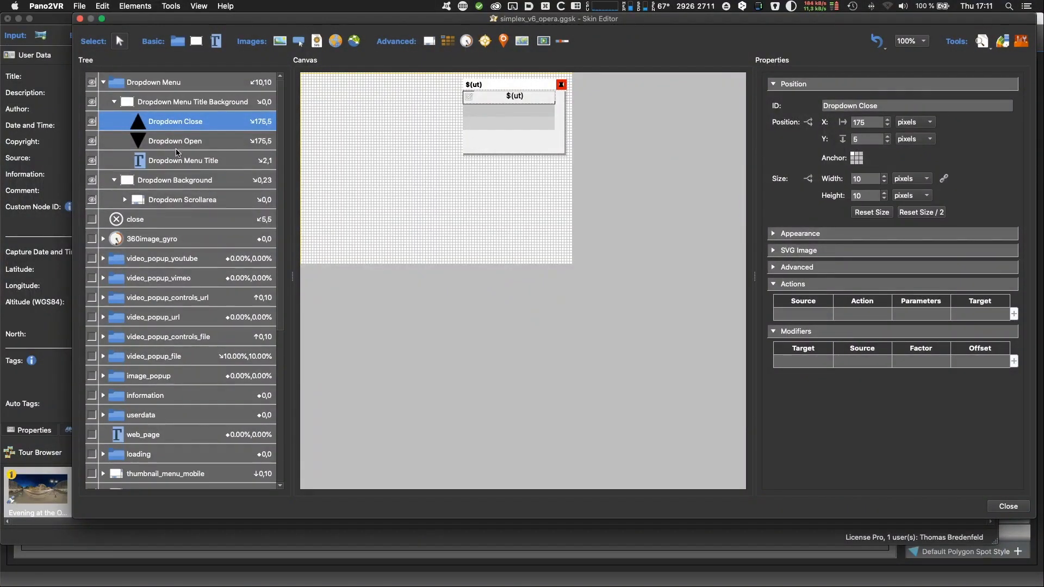
pyautogui.click(188, 142)
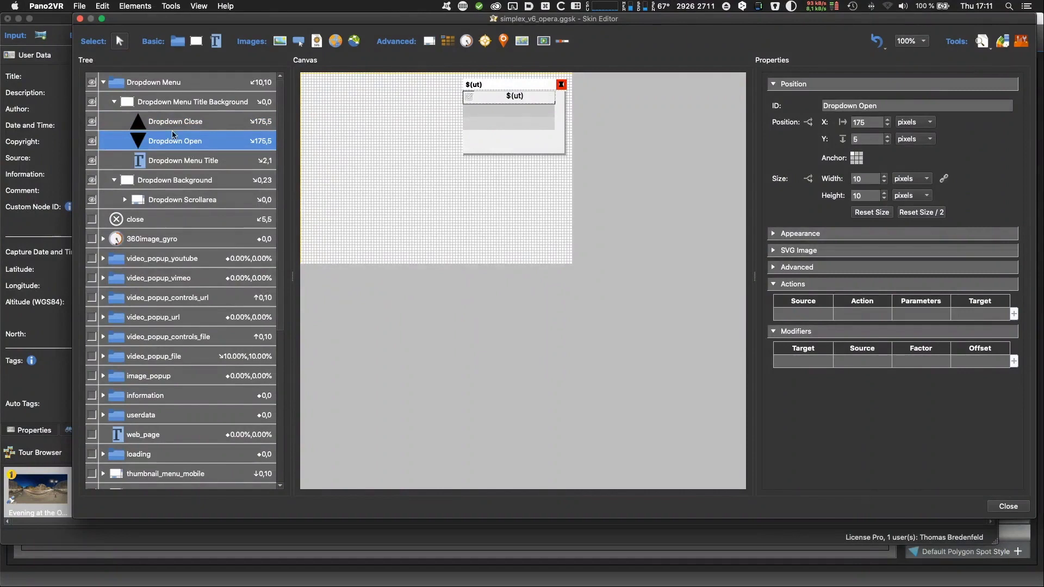
# Examine the text of the Dropdown Menu Title and the available placeholders for user data, project user data and variables.
pyautogui.click(198, 164)
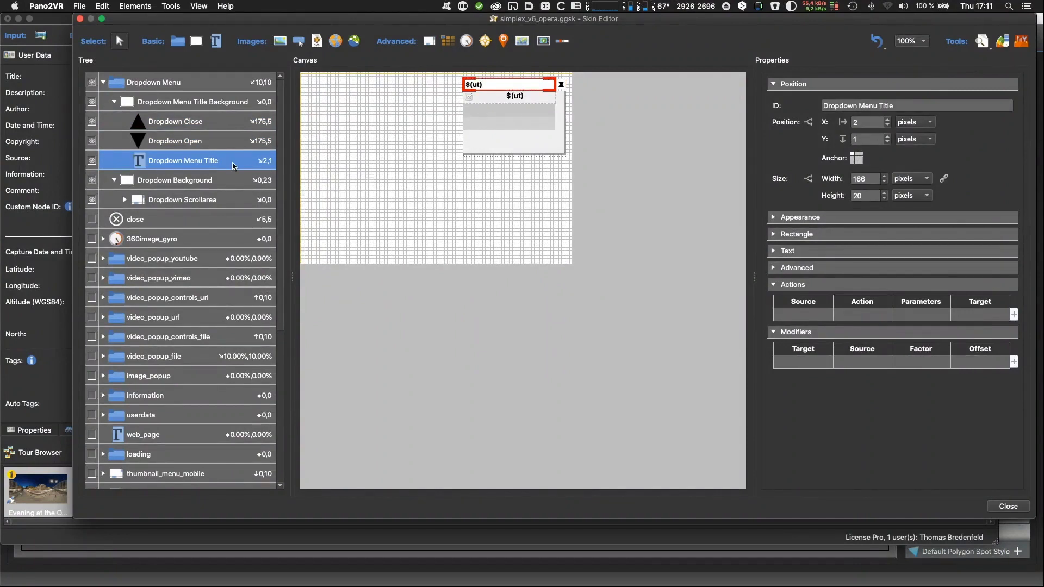
pyautogui.click(787, 251)
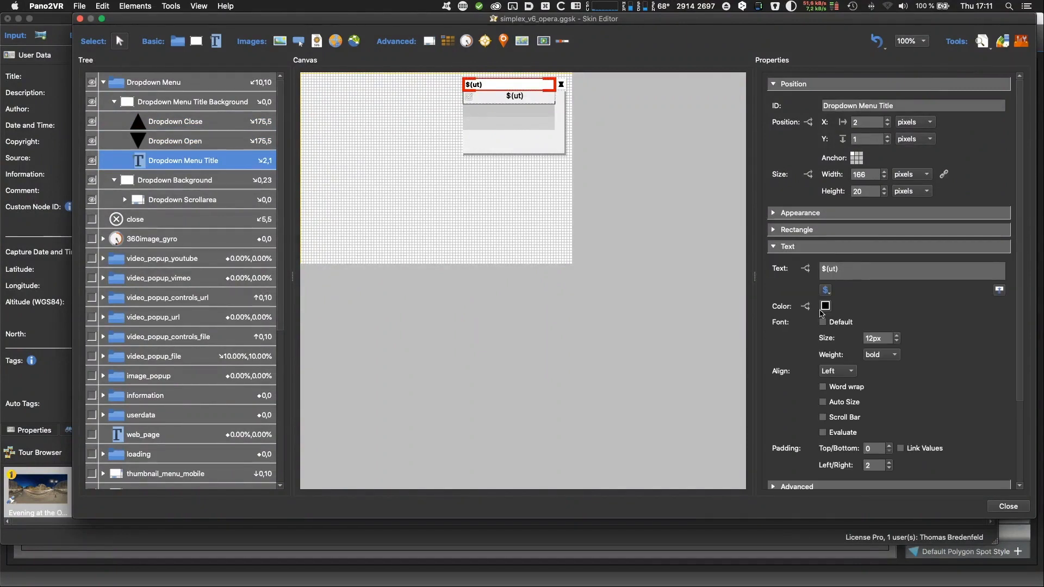
pyautogui.click(825, 290)
pyautogui.moveTo(868, 308)
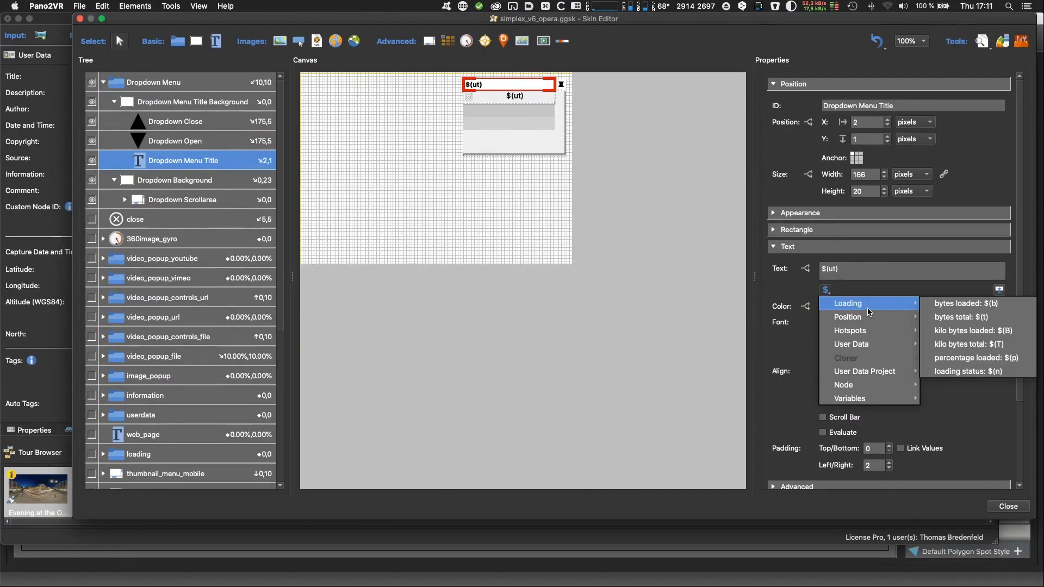
pyautogui.moveTo(870, 328)
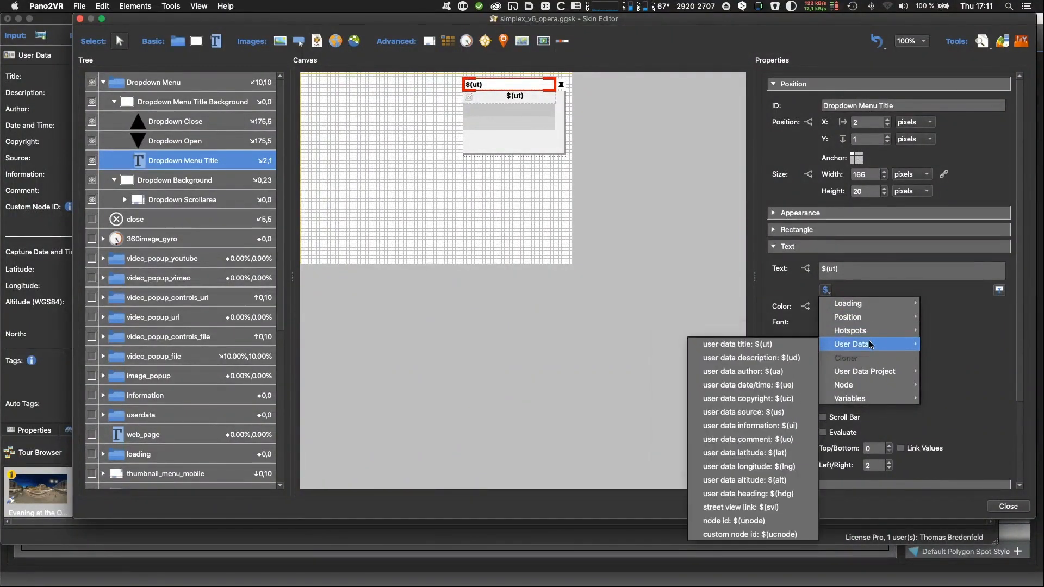
pyautogui.moveTo(871, 374)
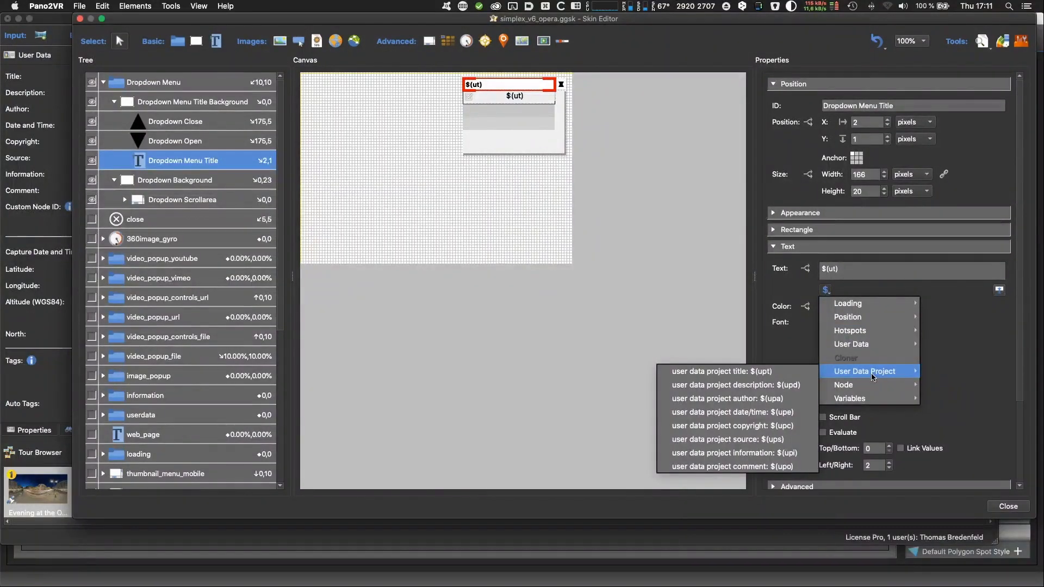
pyautogui.moveTo(866, 401)
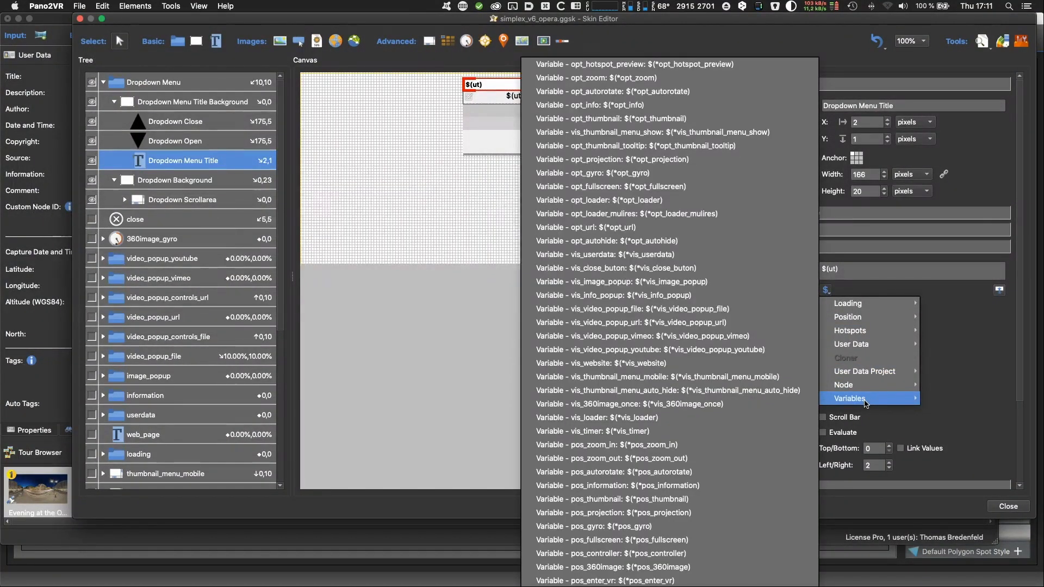
pyautogui.click(967, 343)
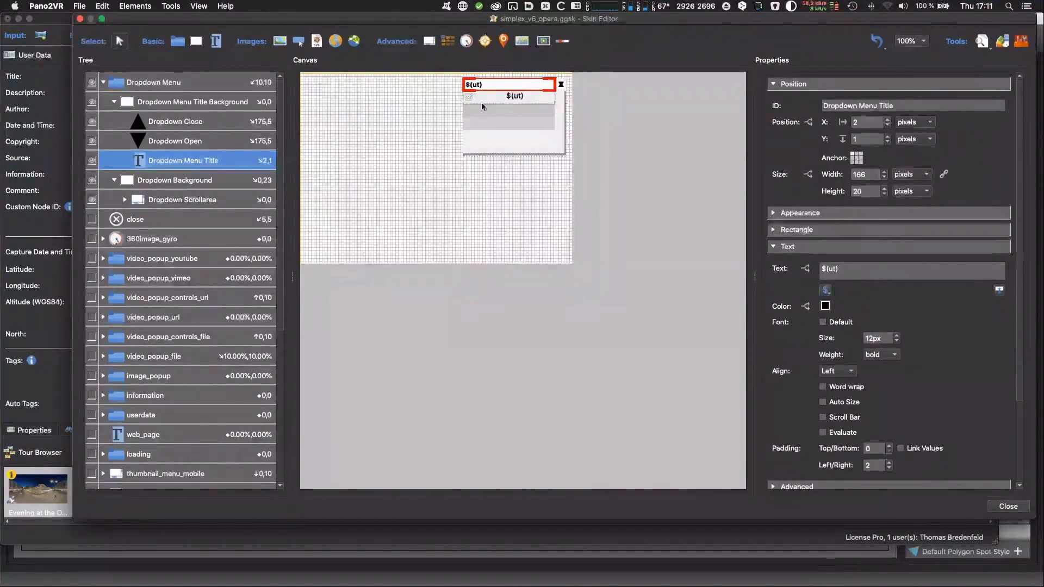
# Expand the Dropdown Scrollarea inside the Dropdown Background and examine the Dropdown Cloner's settings.
pyautogui.click(218, 180)
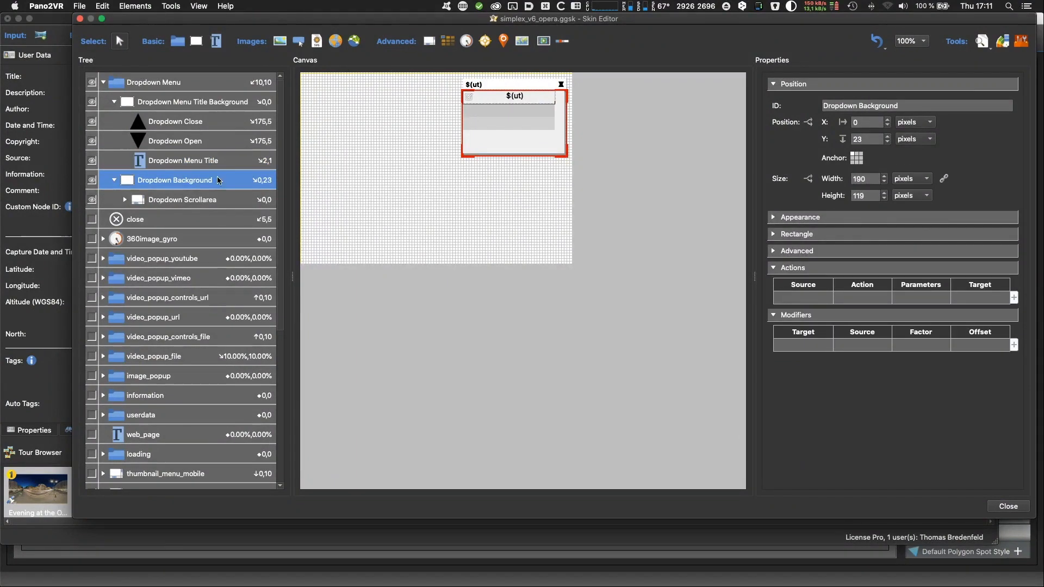
pyautogui.click(125, 200)
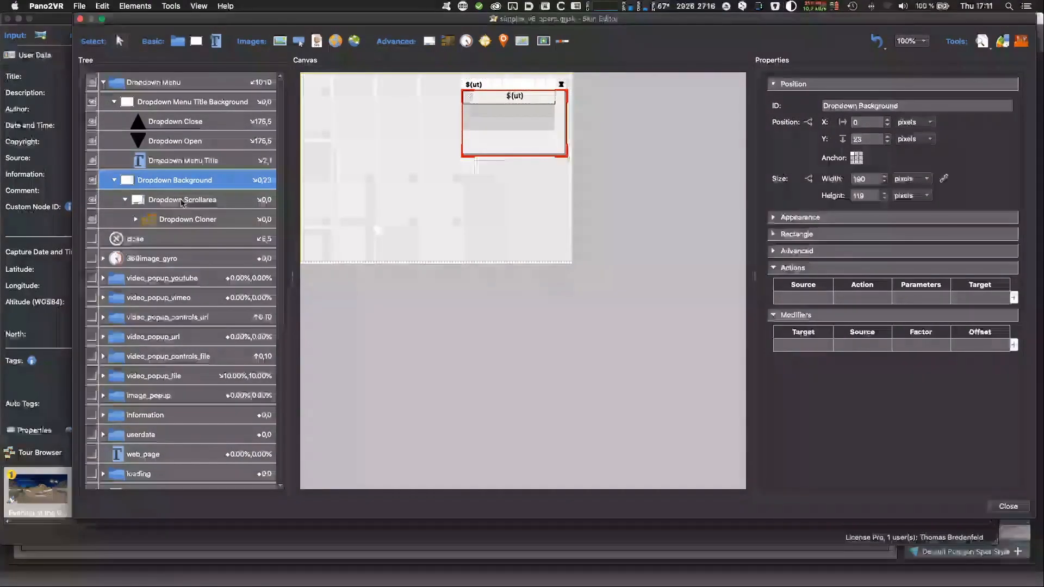
pyautogui.click(137, 219)
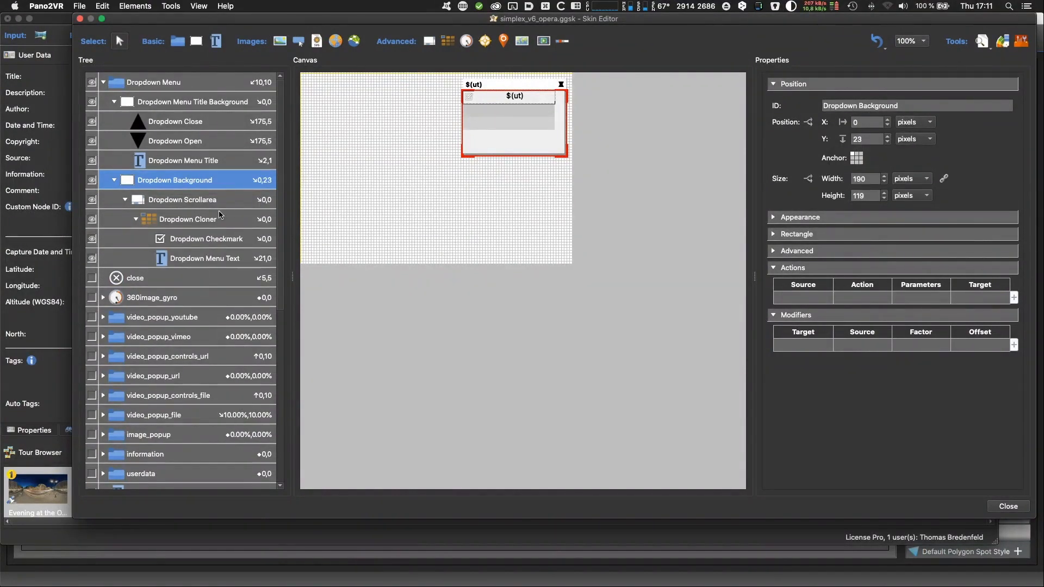
pyautogui.click(195, 220)
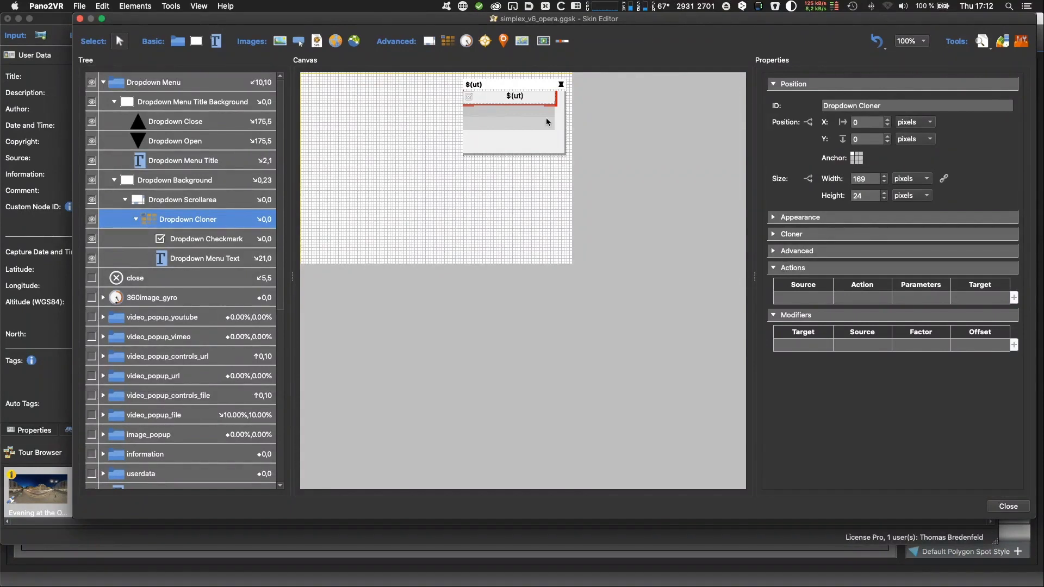
pyautogui.click(779, 235)
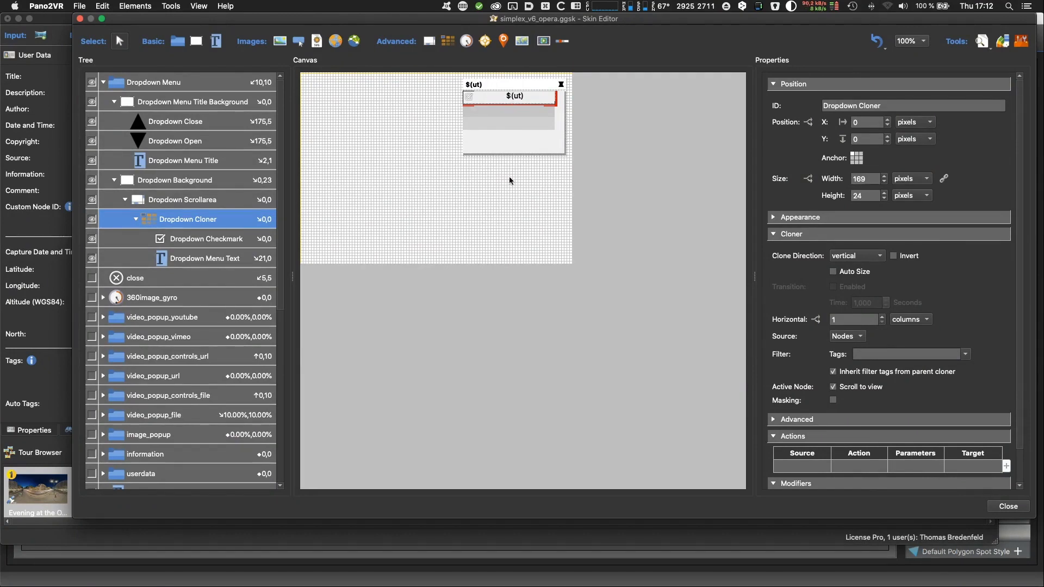
pyautogui.scroll(-2, 896, 409)
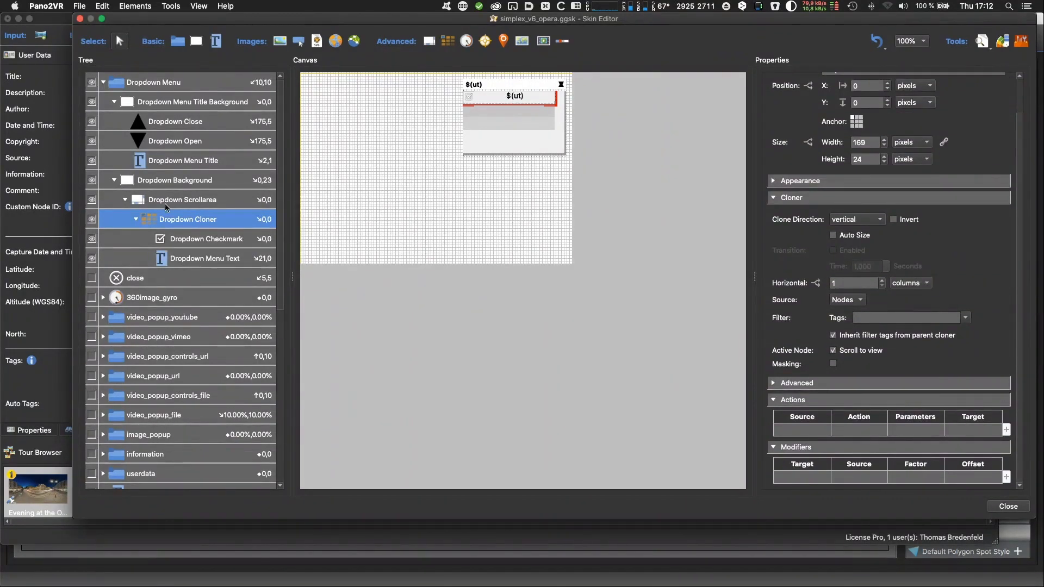
# Examine the two mouse-click actions of the Dropdown Menu Text element inside the Dropdown Cloner.
pyautogui.click(166, 256)
pyautogui.scroll(-5, 876, 433)
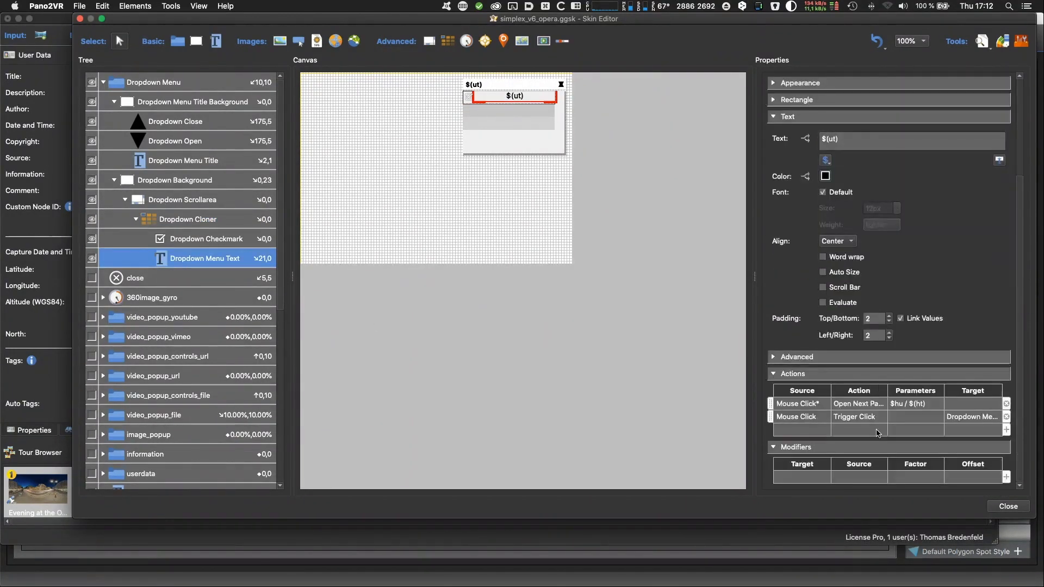
pyautogui.click(899, 405)
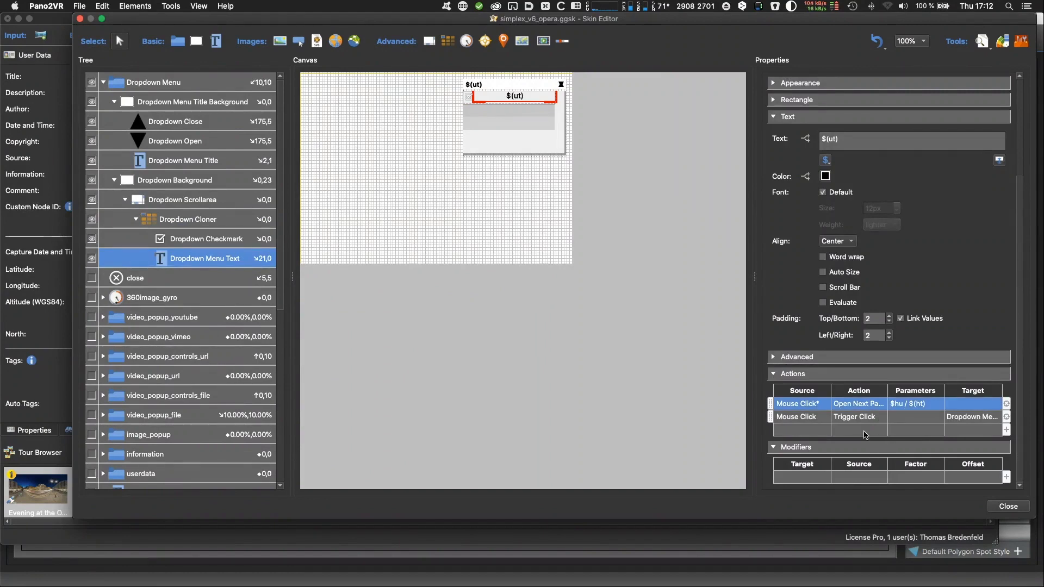
pyautogui.click(827, 419)
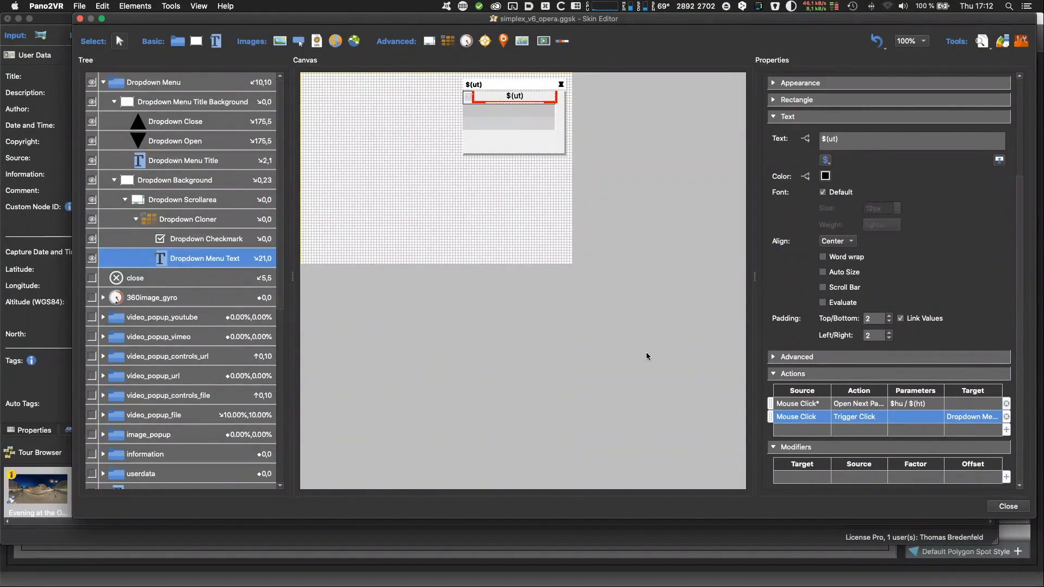
# Close the Skin Editor, view the tour in Firefox, and go to Opera Imperial Box through the drop-down menu.
pyautogui.click(1006, 506)
pyautogui.click(747, 176)
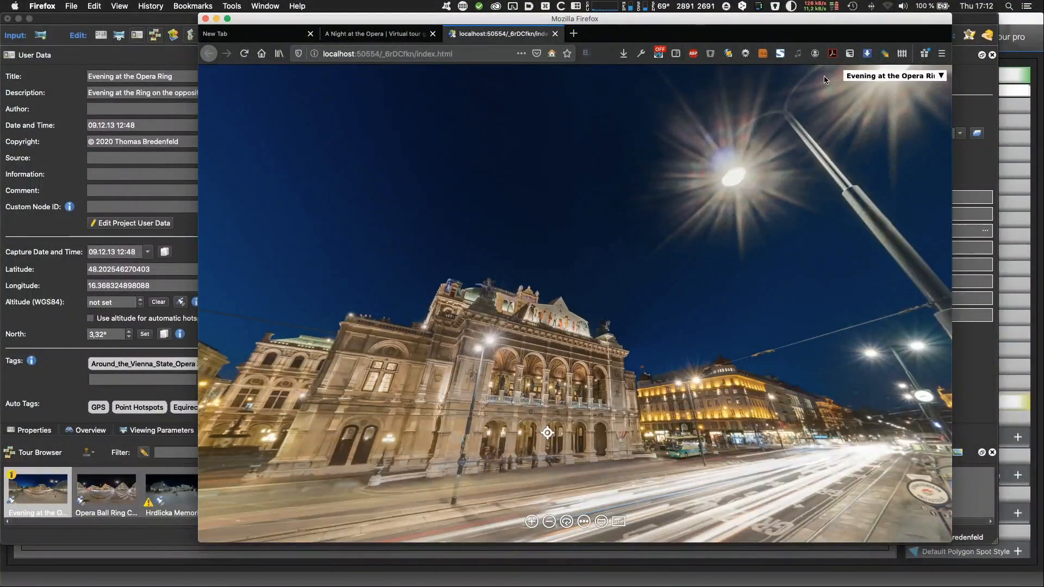
pyautogui.click(895, 76)
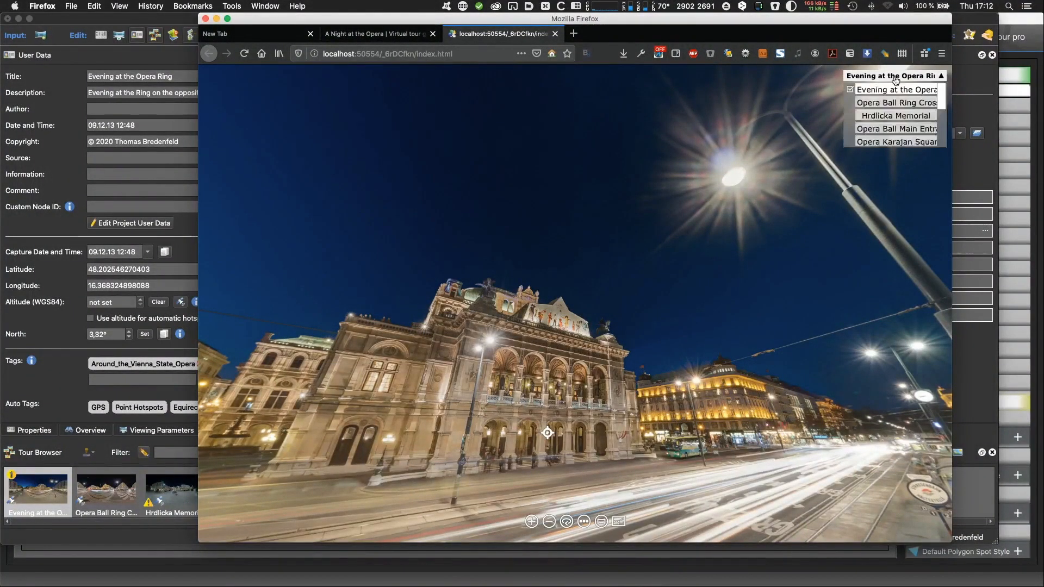
pyautogui.scroll(-3, 919, 120)
pyautogui.click(938, 133)
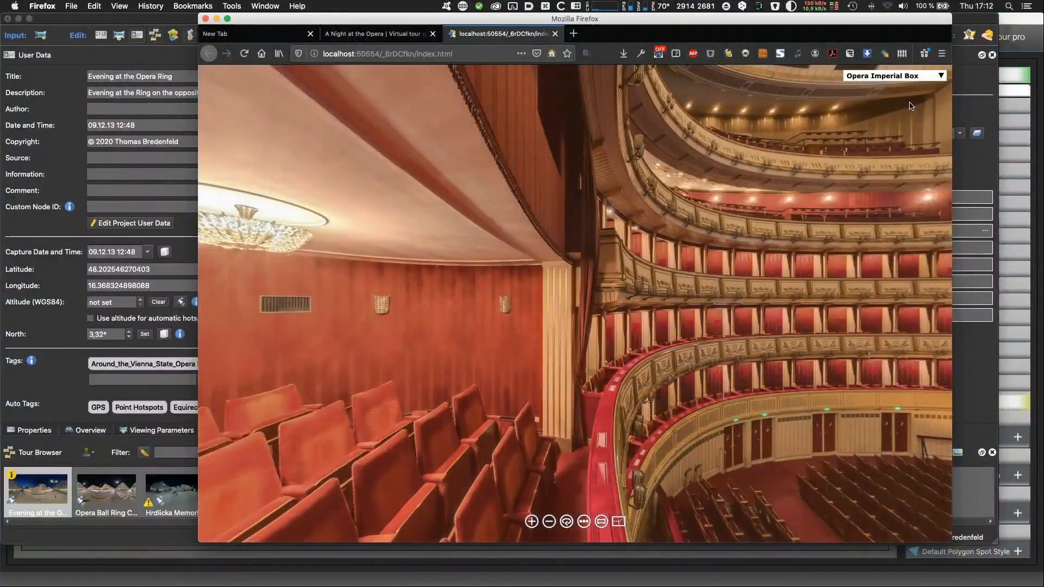
# Test the drop-down menu further by opening the Opera Auditorium Lights and Opera Ball Ring Crossing panoramas.
pyautogui.click(935, 76)
pyautogui.click(924, 105)
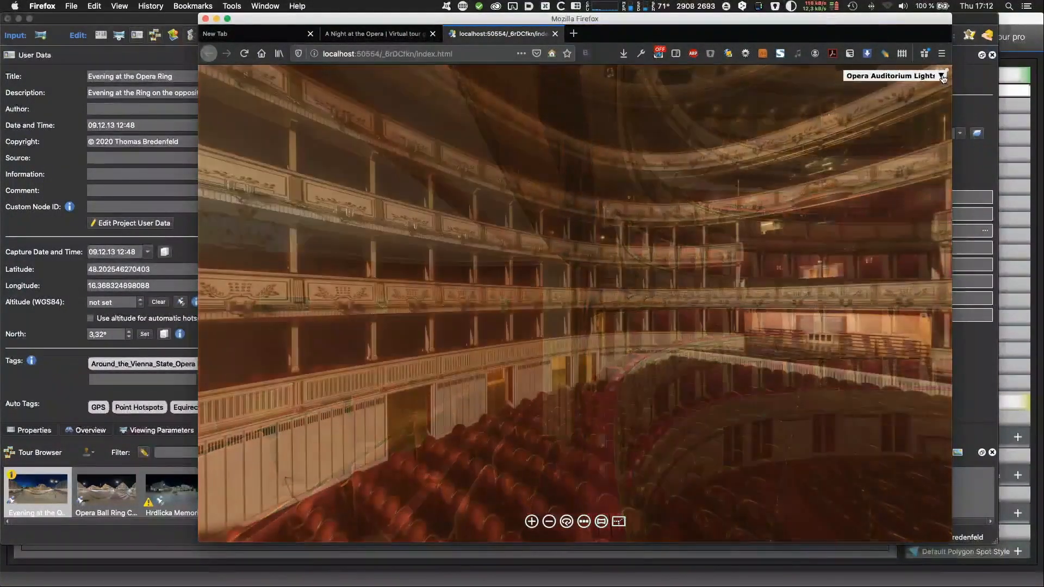
pyautogui.click(939, 76)
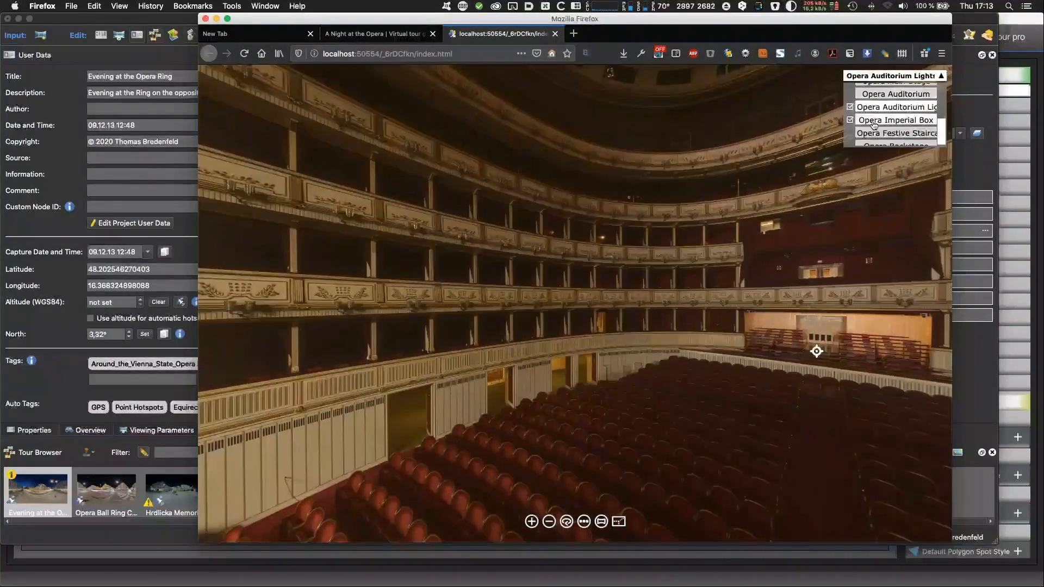
pyautogui.scroll(5, 891, 117)
pyautogui.scroll(2, 898, 116)
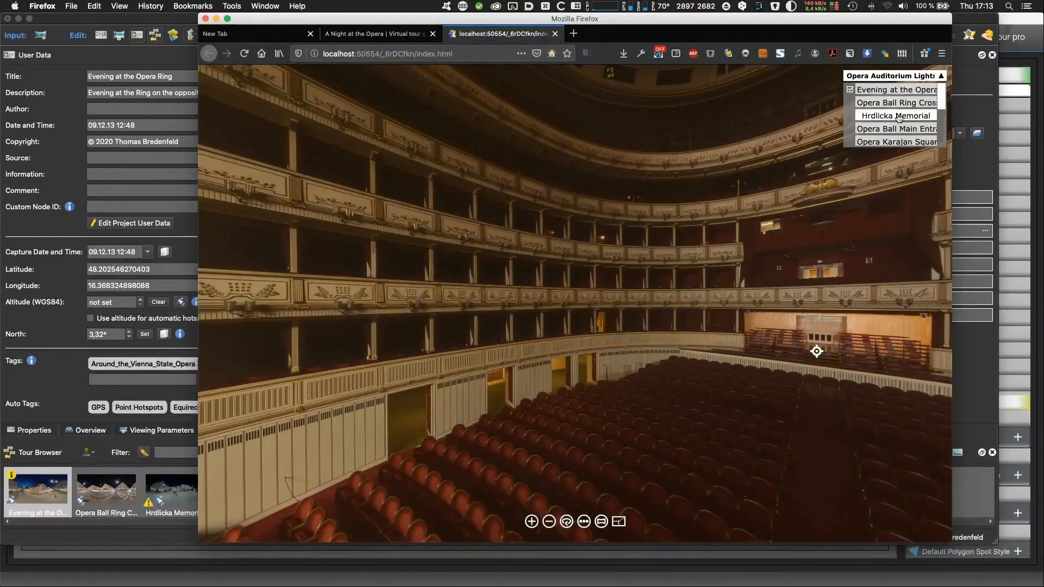
pyautogui.click(896, 102)
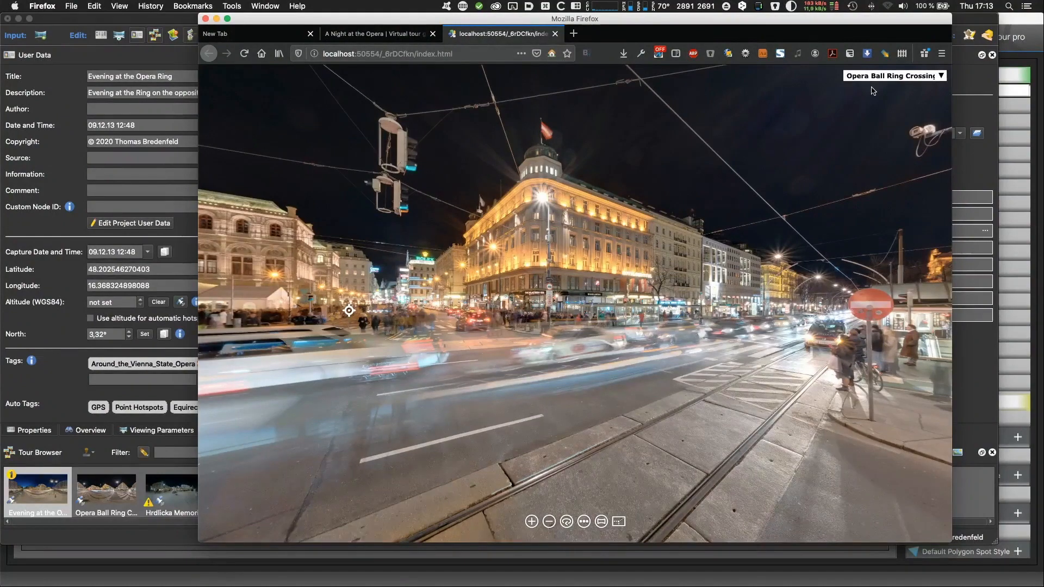
# Reopen the skin in the Skin Editor and stretch the Dropdown Scrollarea to about 258 and the Dropdown Background to about 265 pixels high.
pyautogui.click(961, 403)
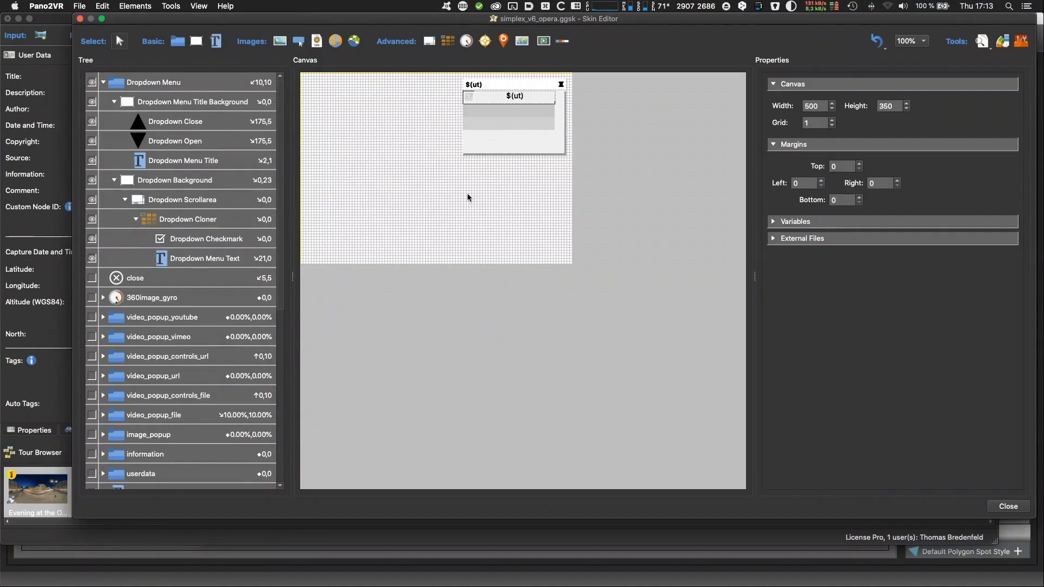
pyautogui.click(167, 199)
pyautogui.moveTo(501, 155); pyautogui.dragTo(501, 232)
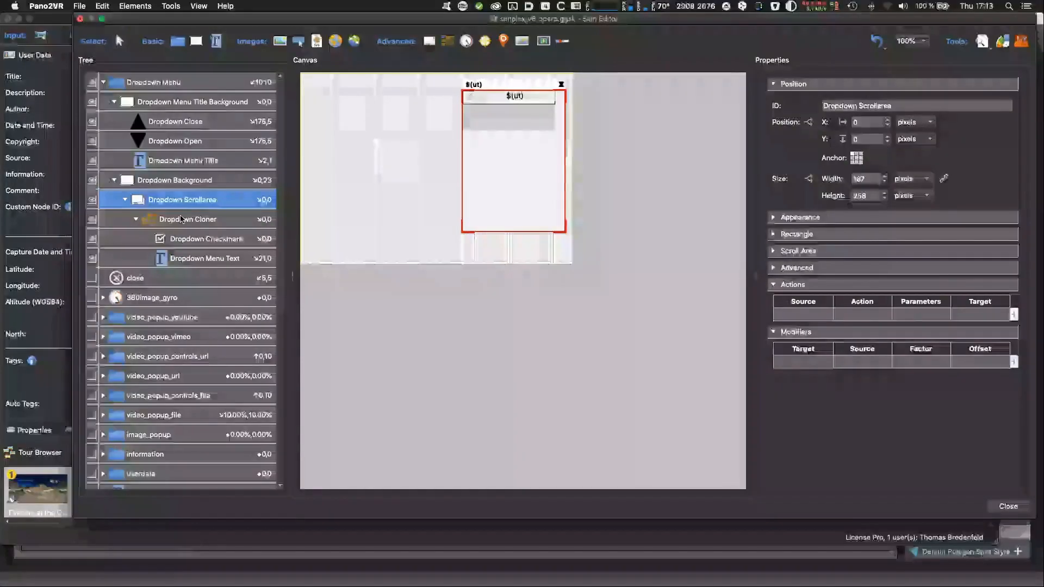
pyautogui.click(182, 219)
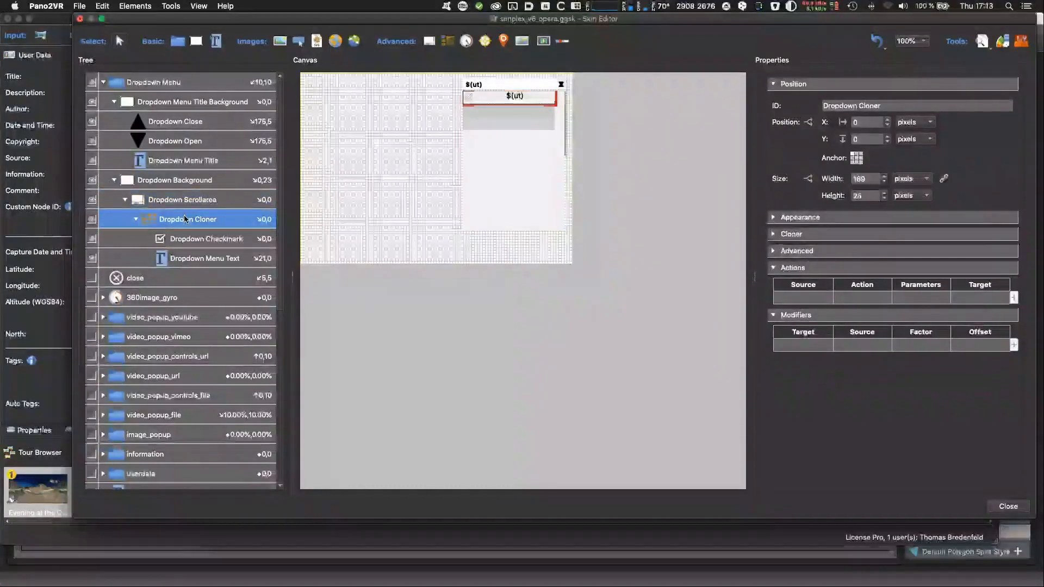
pyautogui.click(168, 181)
pyautogui.moveTo(566, 157); pyautogui.dragTo(566, 236)
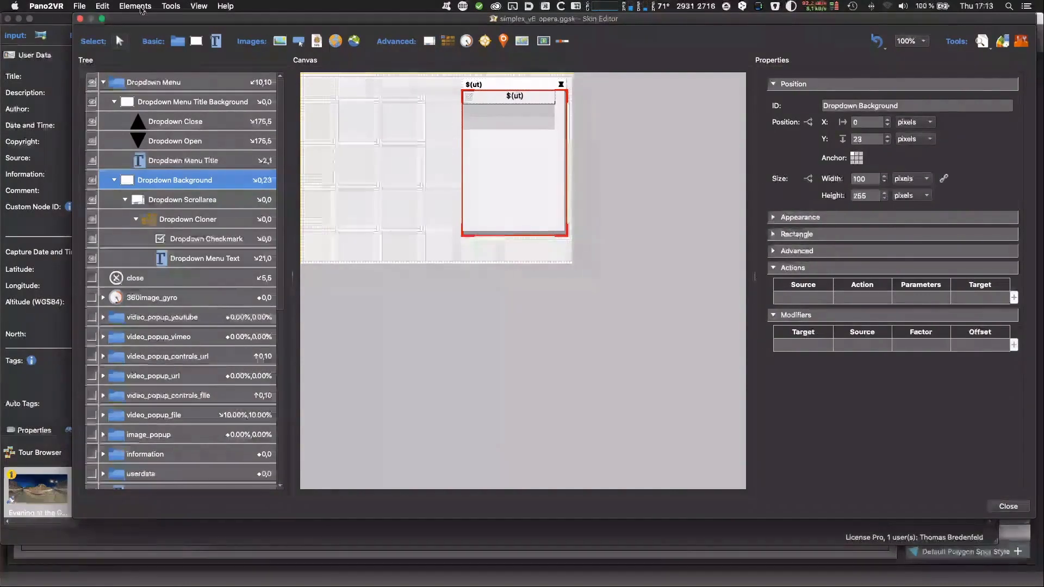
# Preview the tour with the modified skin in Firefox and open the drop-down menu to check its enlarged list.
pyautogui.click(199, 6)
pyautogui.moveTo(143, 7)
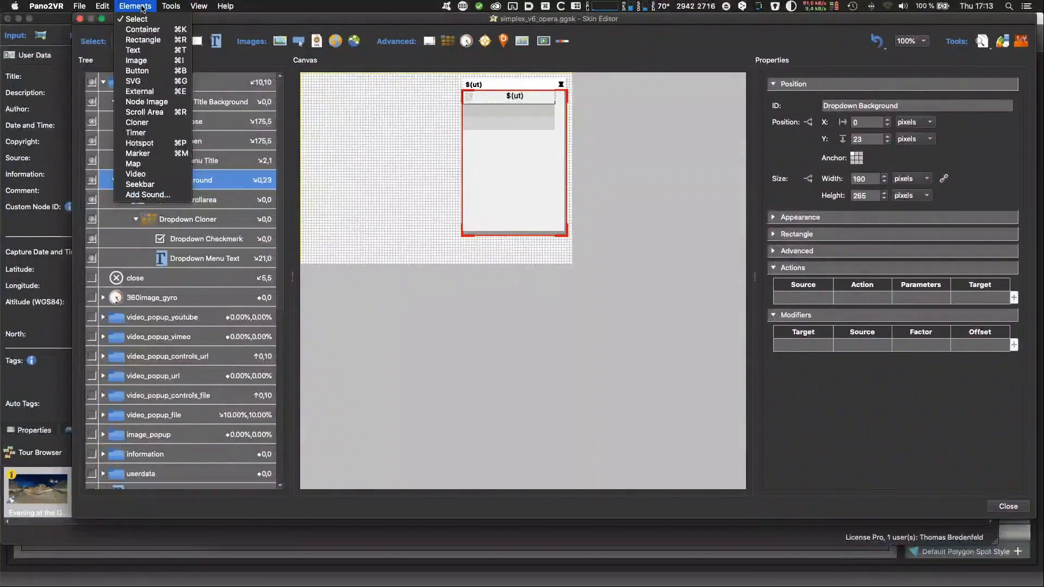
pyautogui.moveTo(97, 5)
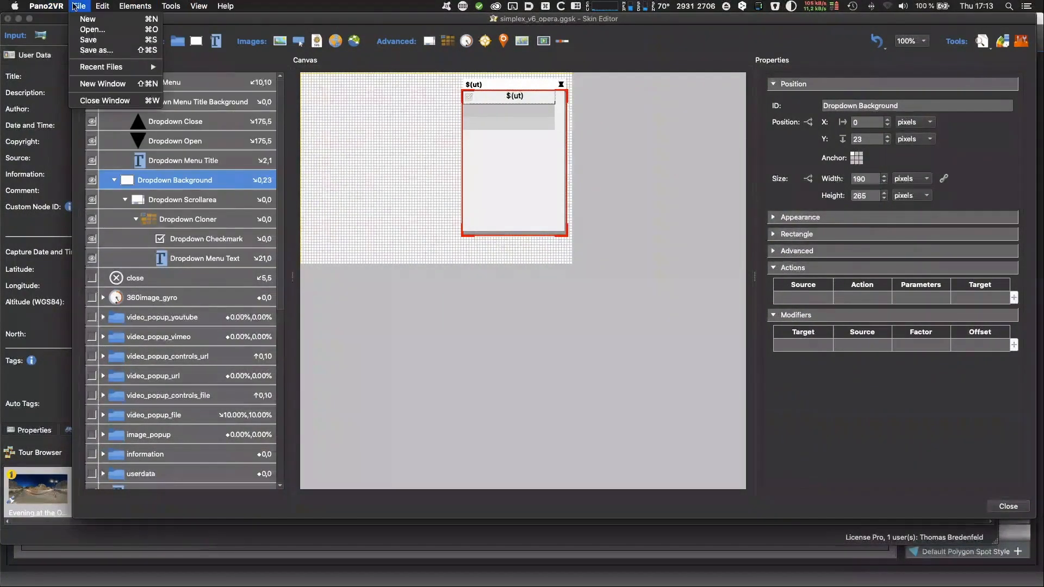
pyautogui.click(490, 431)
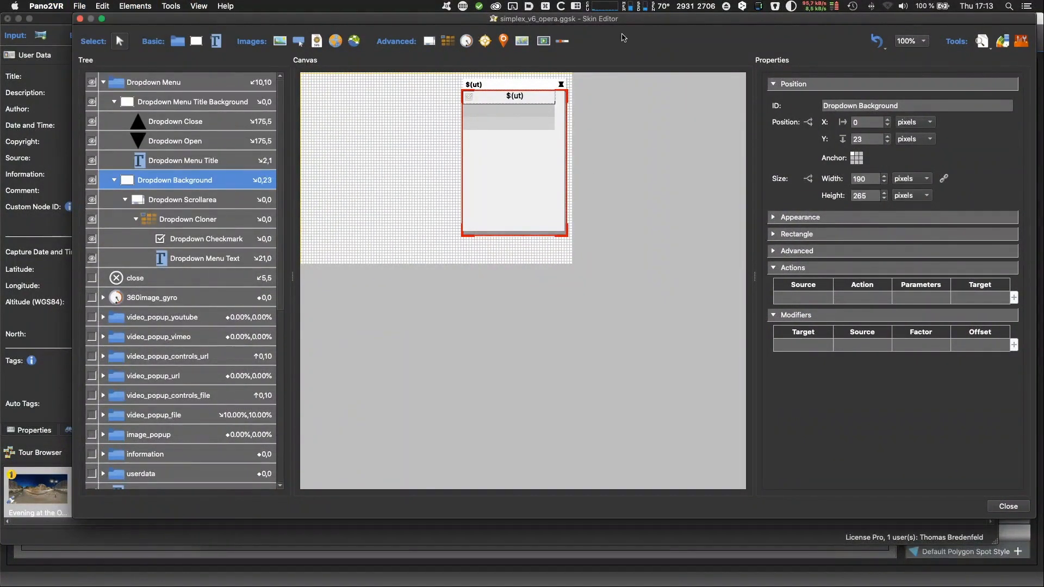
pyautogui.moveTo(597, 17); pyautogui.dragTo(568, 27)
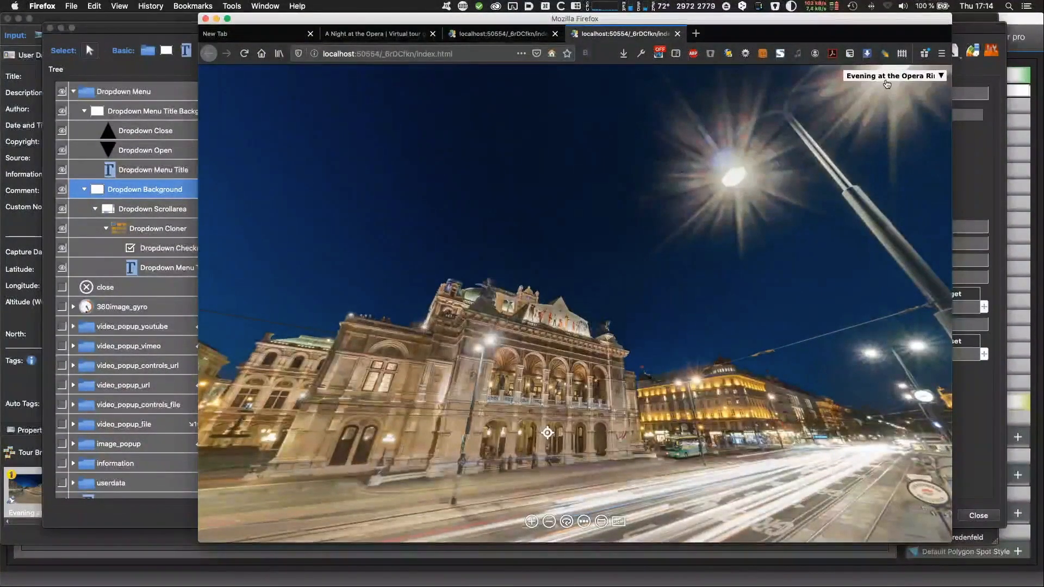
pyautogui.click(887, 76)
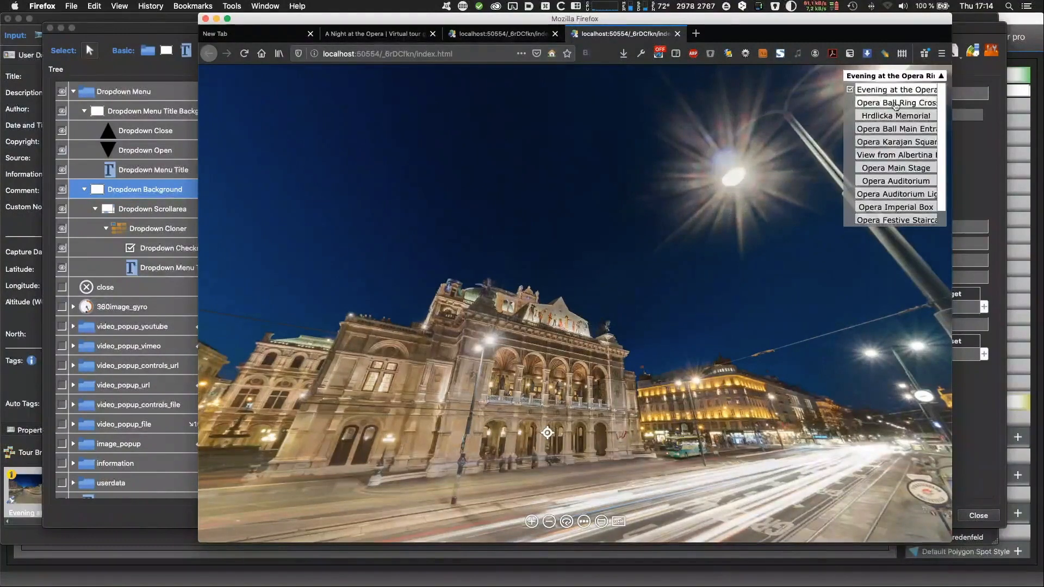
# Return to the Skin Editor, collapse the Dropdown Menu container in the element tree and select it.
pyautogui.click(971, 217)
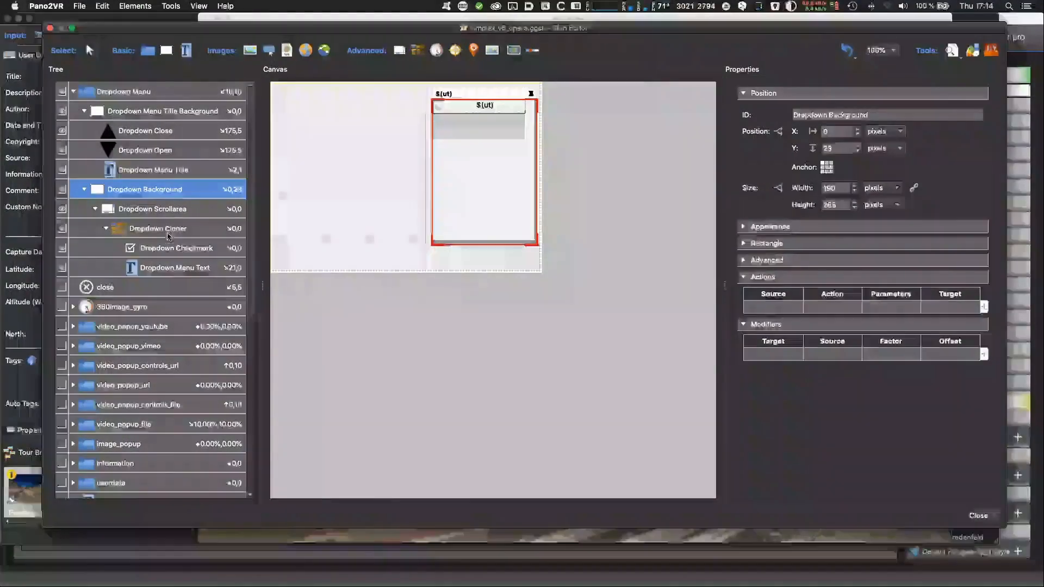
pyautogui.click(74, 91)
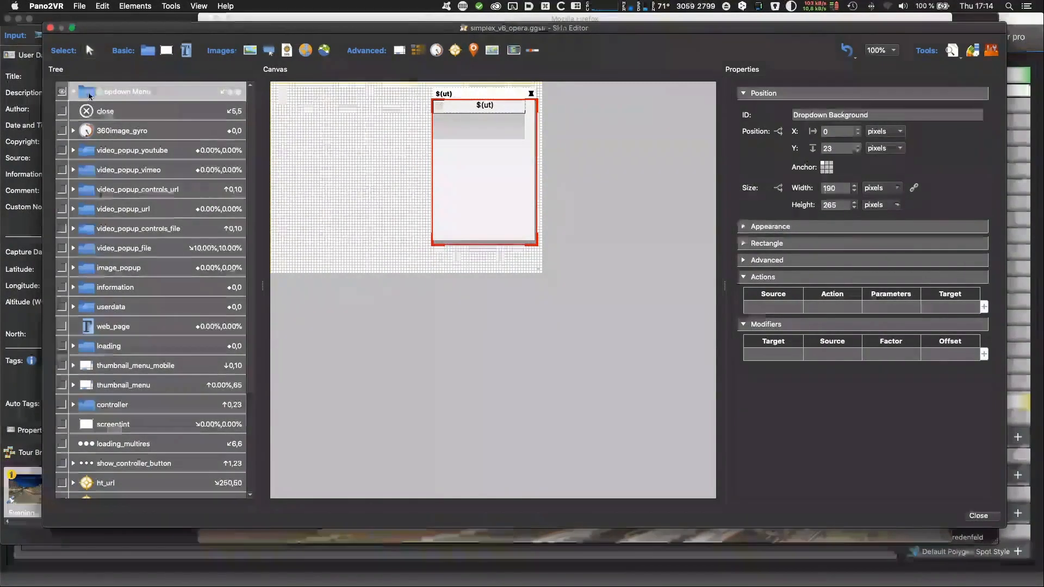
pyautogui.click(89, 96)
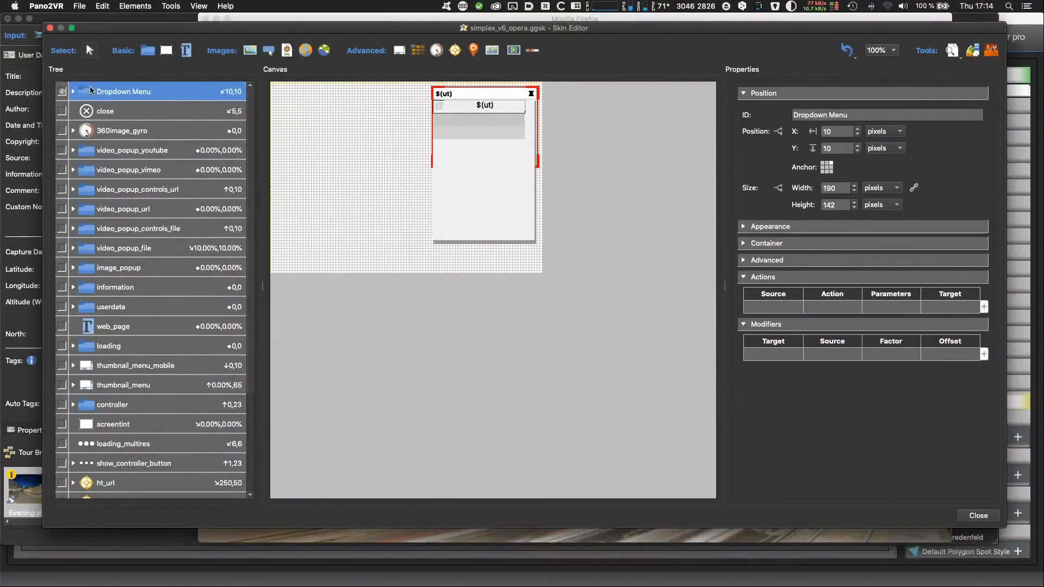
# Delete the Dropdown Menu container from the skin.
pyautogui.press('Delete')
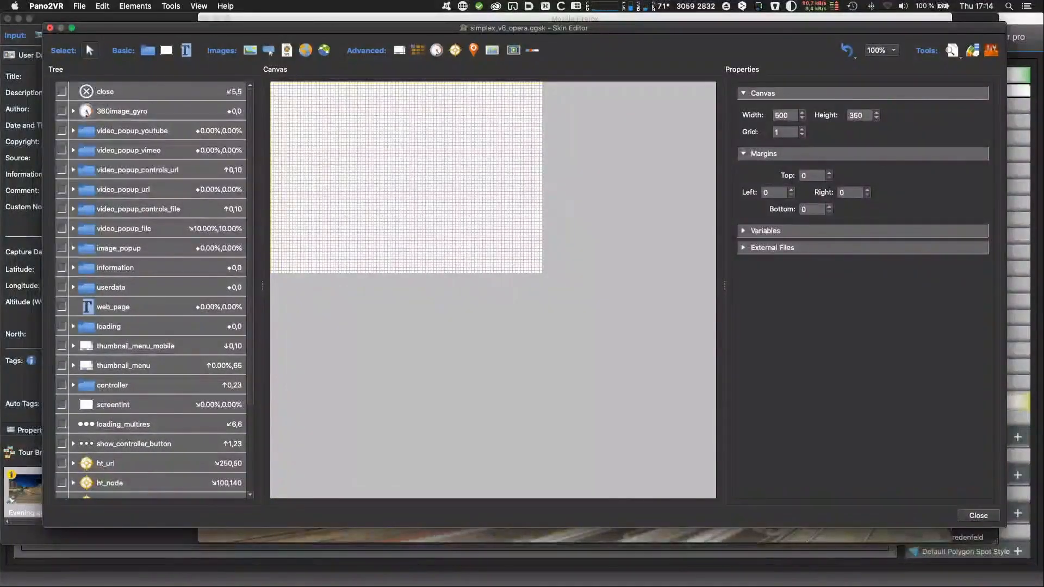
pyautogui.press('super+Tab')
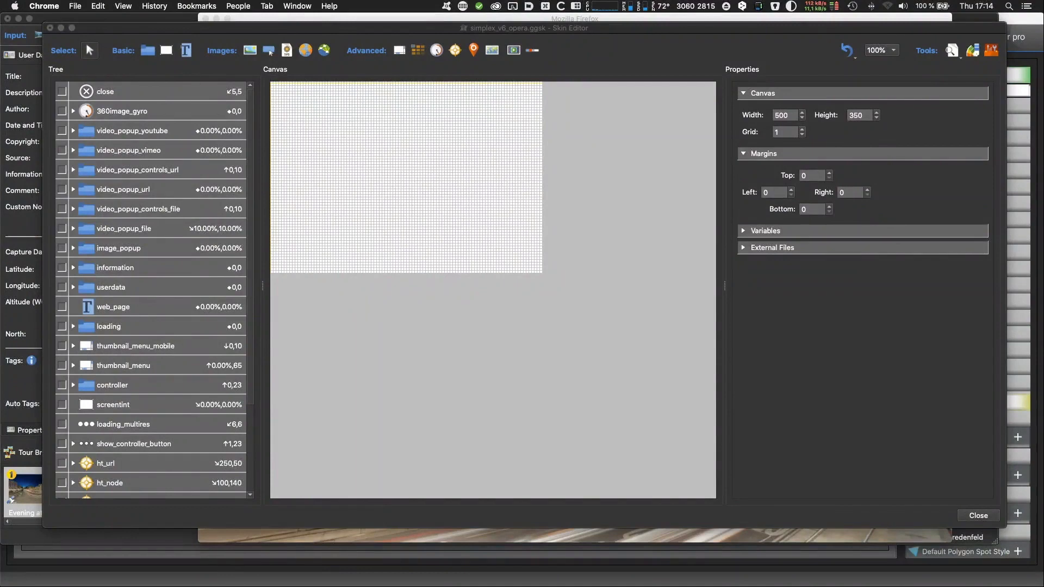
pyautogui.press('alt')
pyautogui.press('alt')
pyautogui.click(368, 217)
pyautogui.click(443, 175)
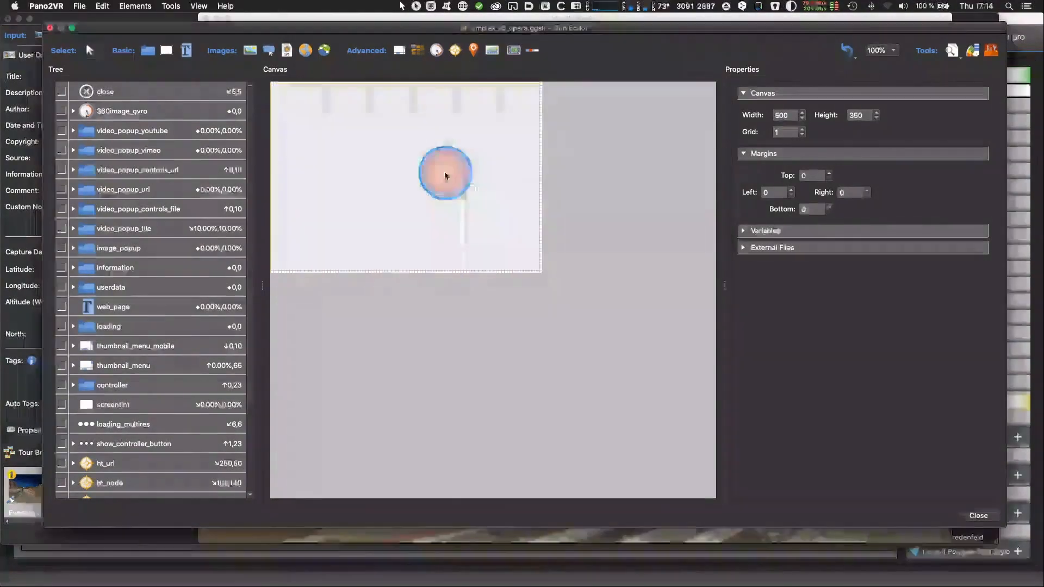
pyautogui.click(445, 175)
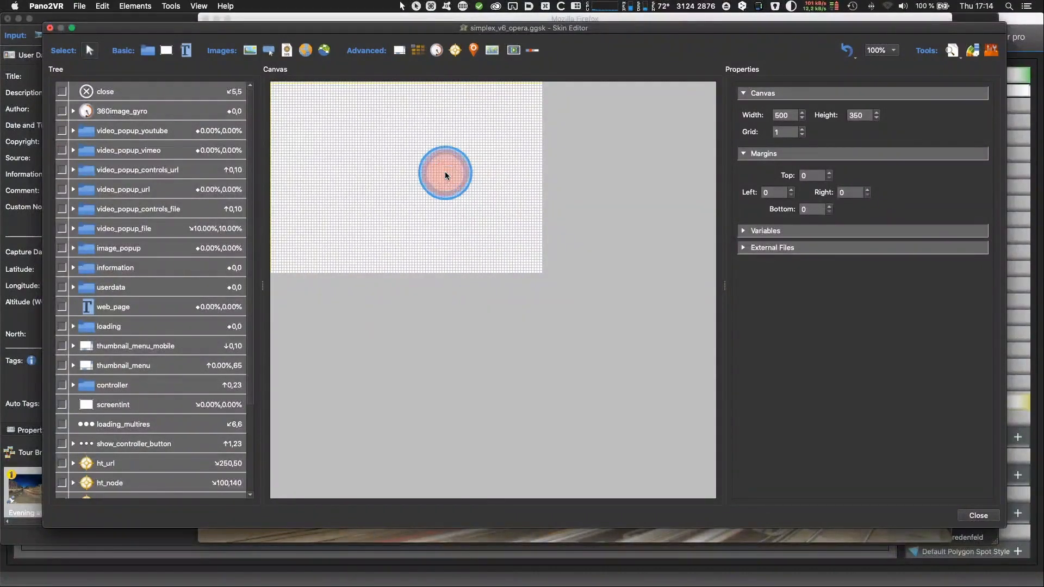
pyautogui.press('super')
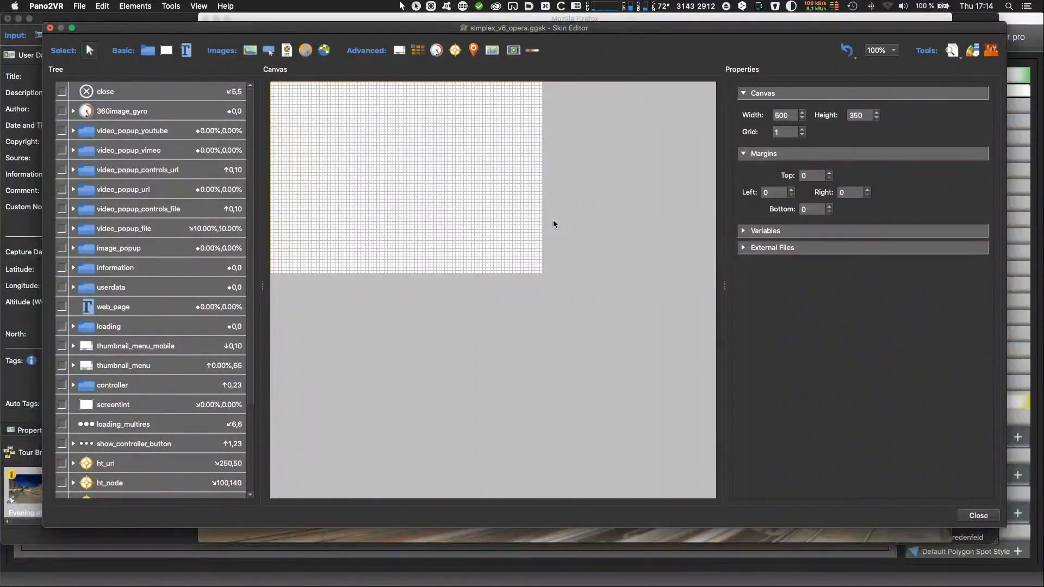
pyautogui.click(449, 244)
pyautogui.click(321, 286)
pyautogui.moveTo(321, 289); pyautogui.dragTo(613, 243)
# Look up the grouped_panos_menu component among the user-defined components and close the Components Toolbox.
pyautogui.click(989, 53)
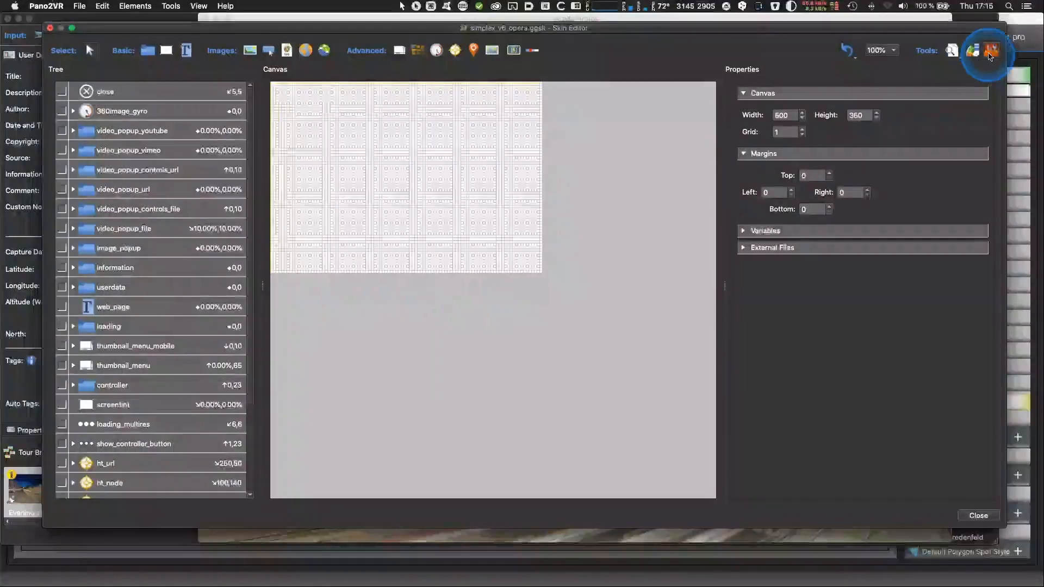
pyautogui.click(701, 103)
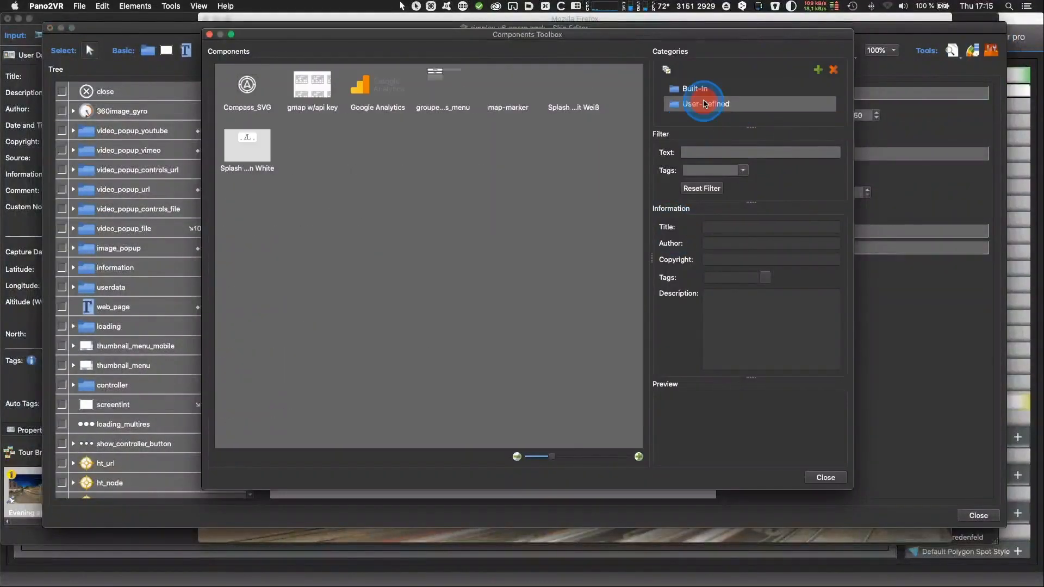
pyautogui.click(432, 76)
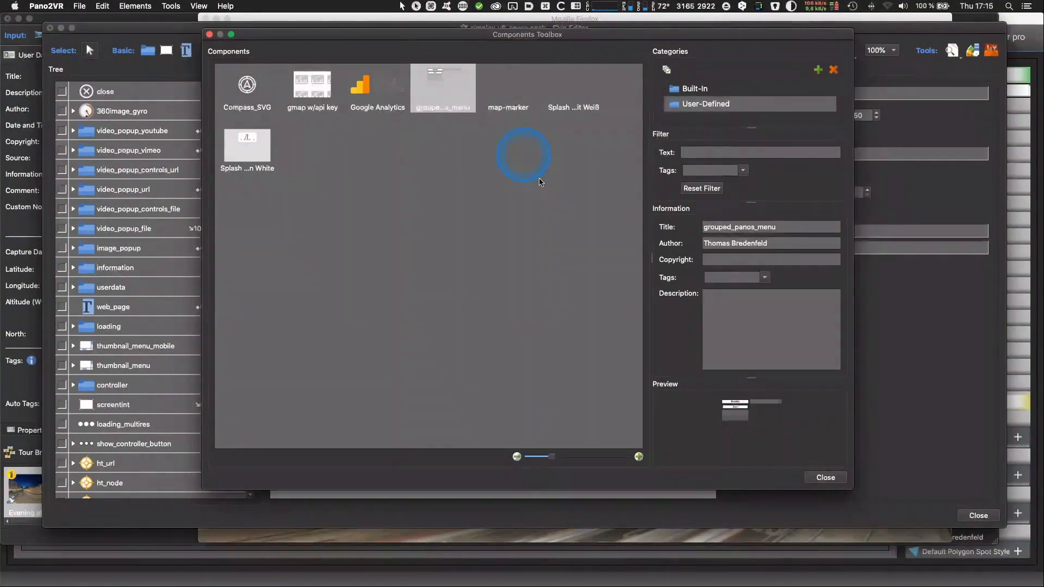
pyautogui.click(437, 102)
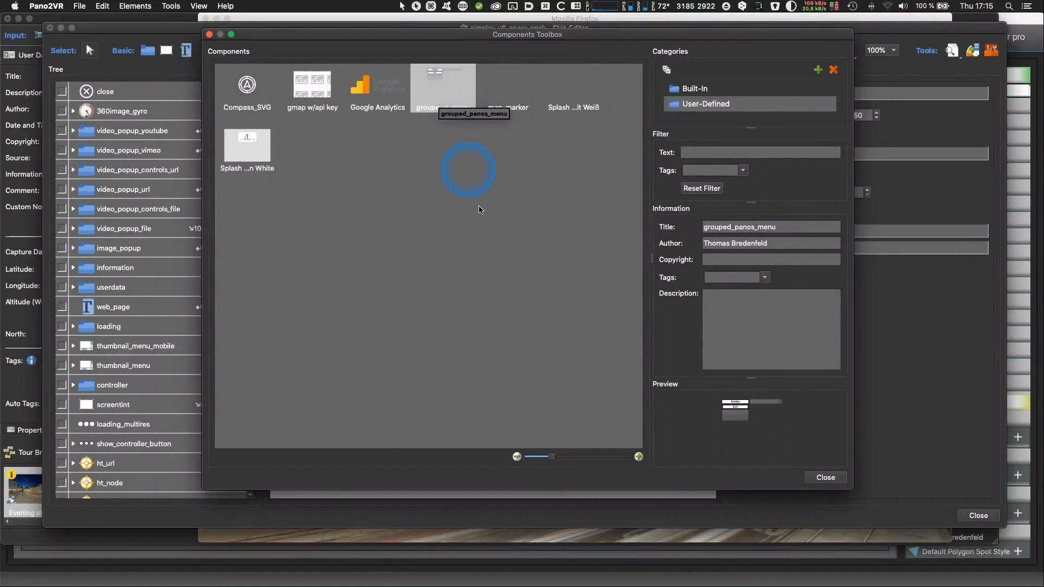
pyautogui.click(825, 477)
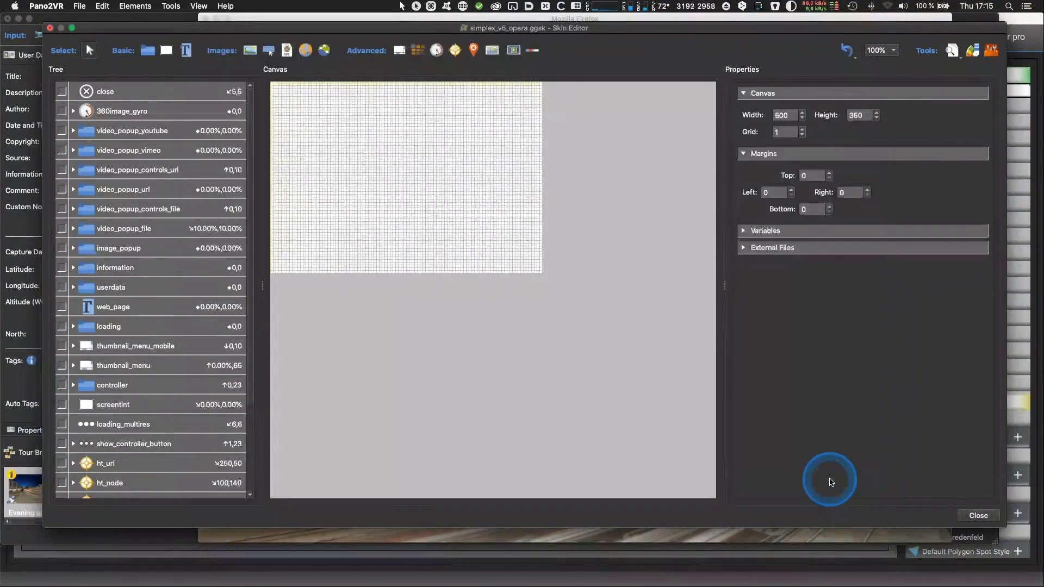
# Switch to Panotour Pro and review the display options of the Panorama Combobox plugin.
pyautogui.press('super+Tab')
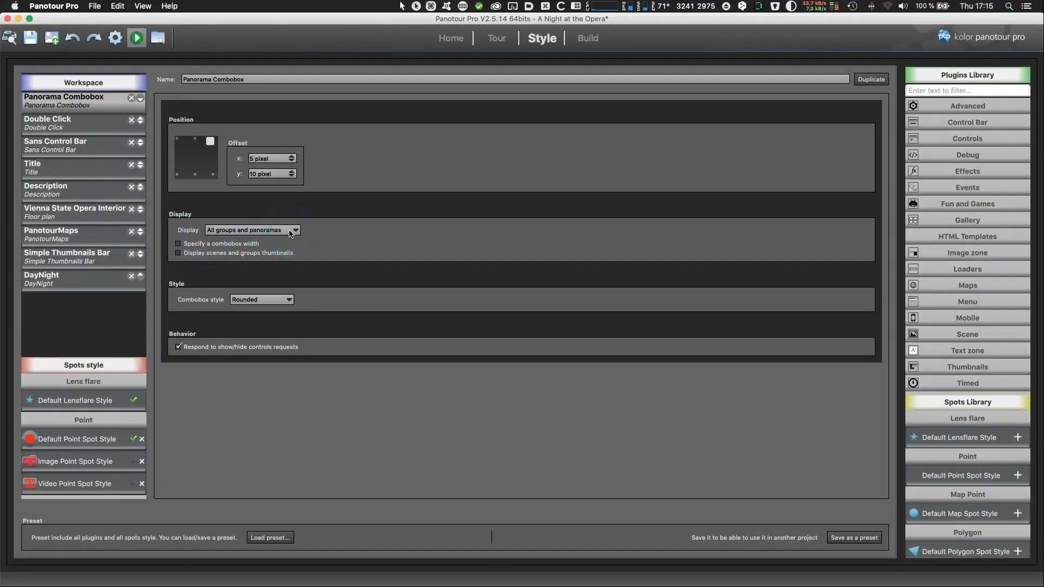
pyautogui.click(290, 232)
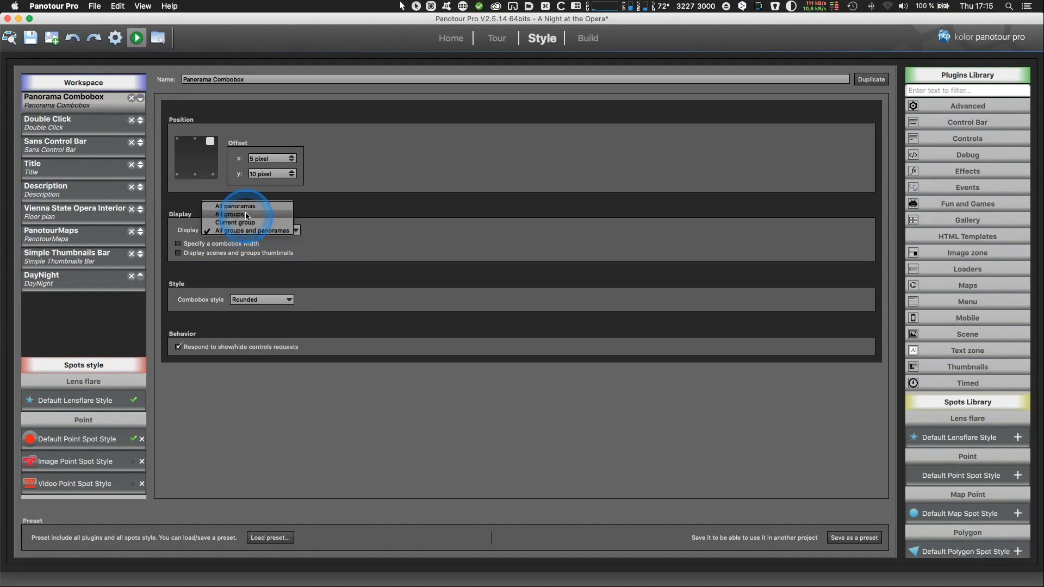
pyautogui.click(302, 244)
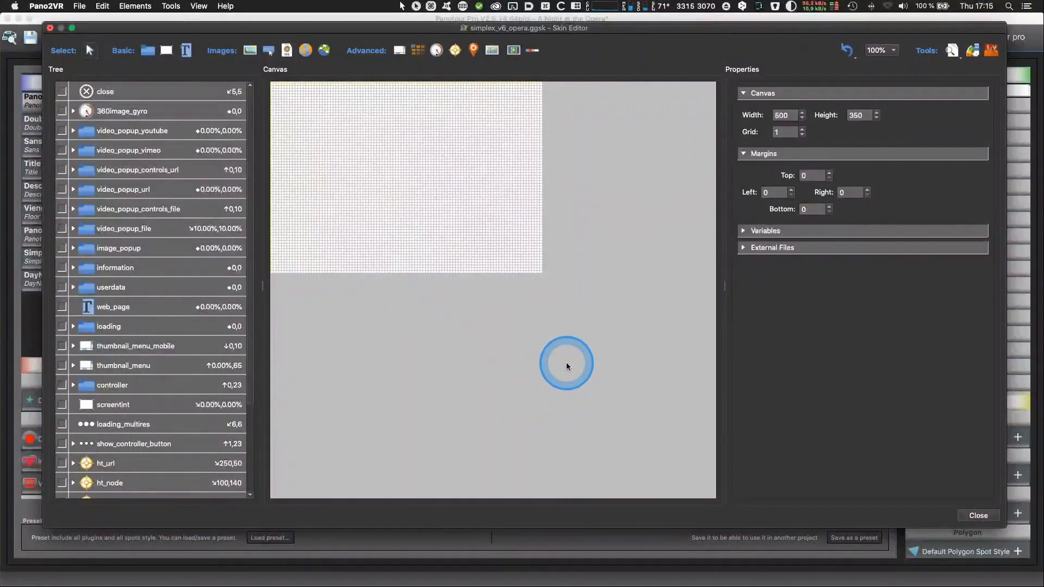
# Return to Pano2VR's Skin Editor, add the user-defined grouped_panos_menu component to the skin and save it.
pyautogui.click(990, 50)
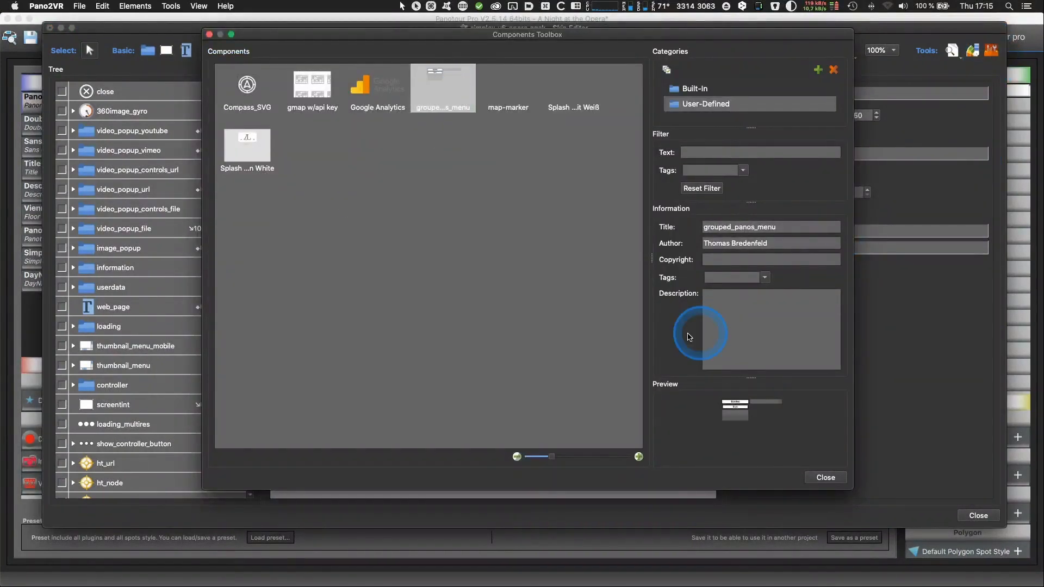
pyautogui.rightClick(467, 80)
pyautogui.click(487, 80)
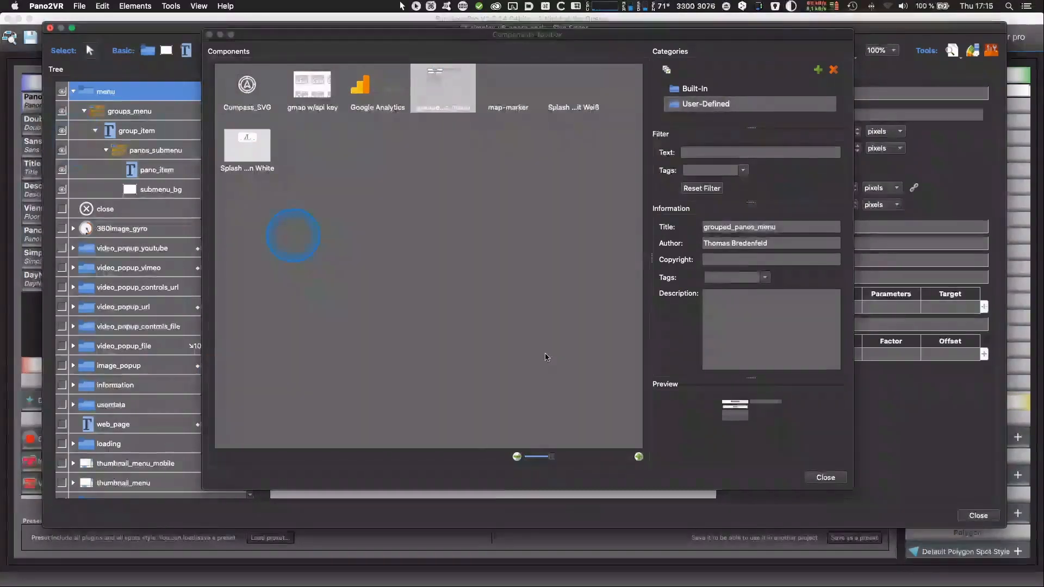
pyautogui.click(824, 477)
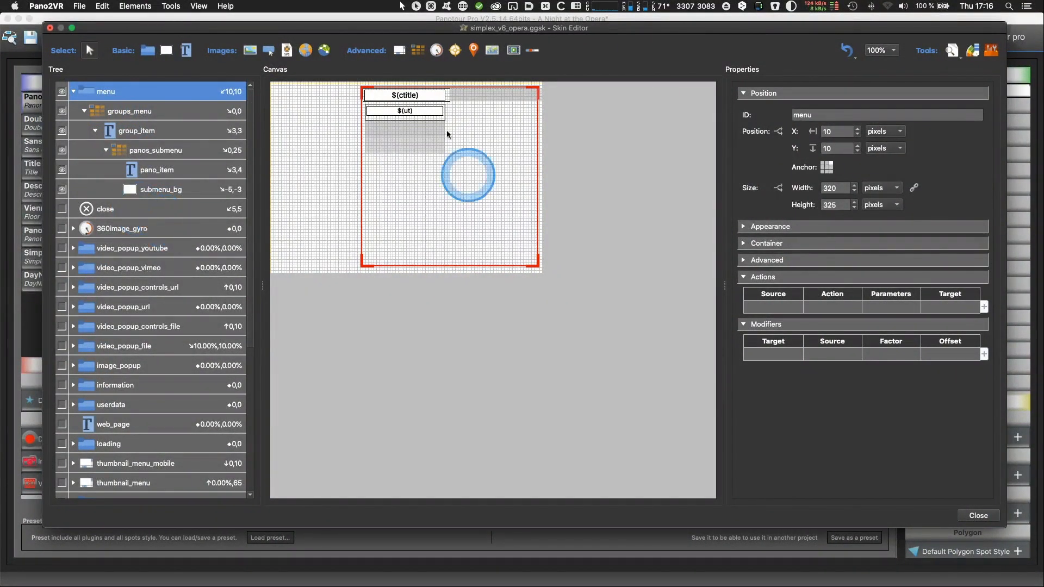
pyautogui.press('super+s')
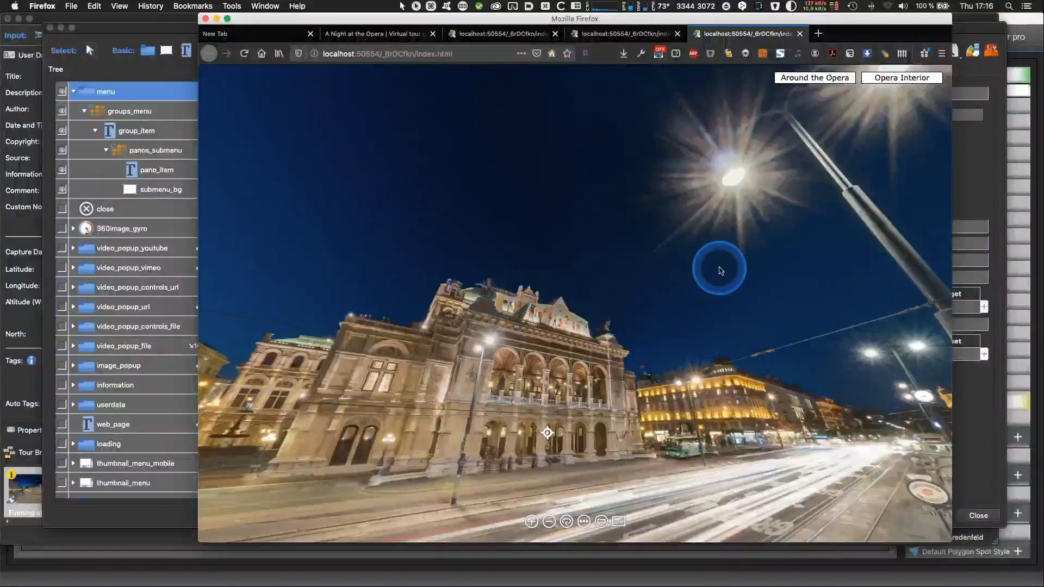
# Test the Around the Opera and Opera Interior menus in the Firefox preview by opening the Opera Auditorium and Opera Ball Main Entrance panoramas.
pyautogui.moveTo(801, 84)
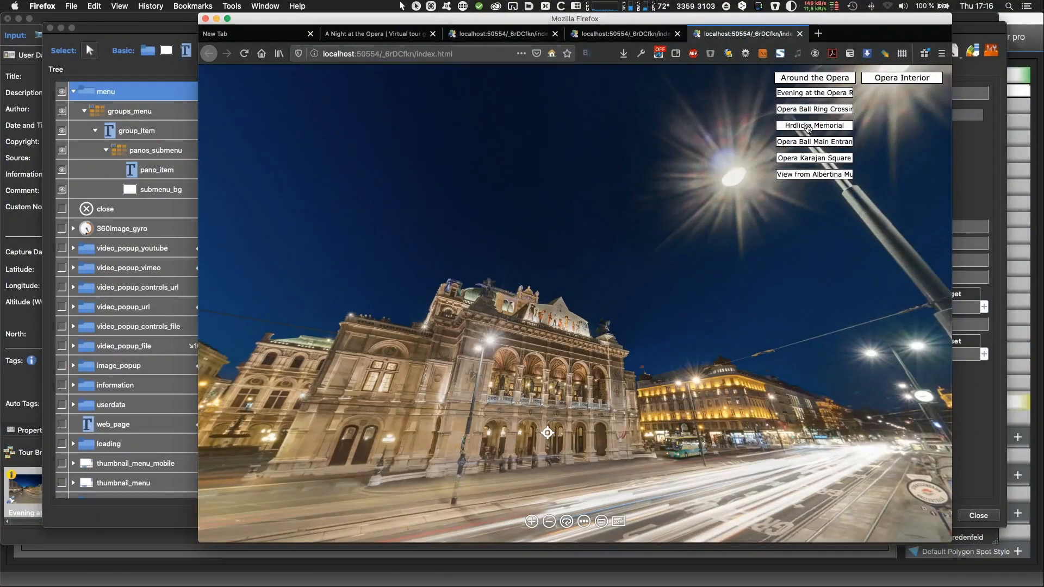
pyautogui.click(811, 107)
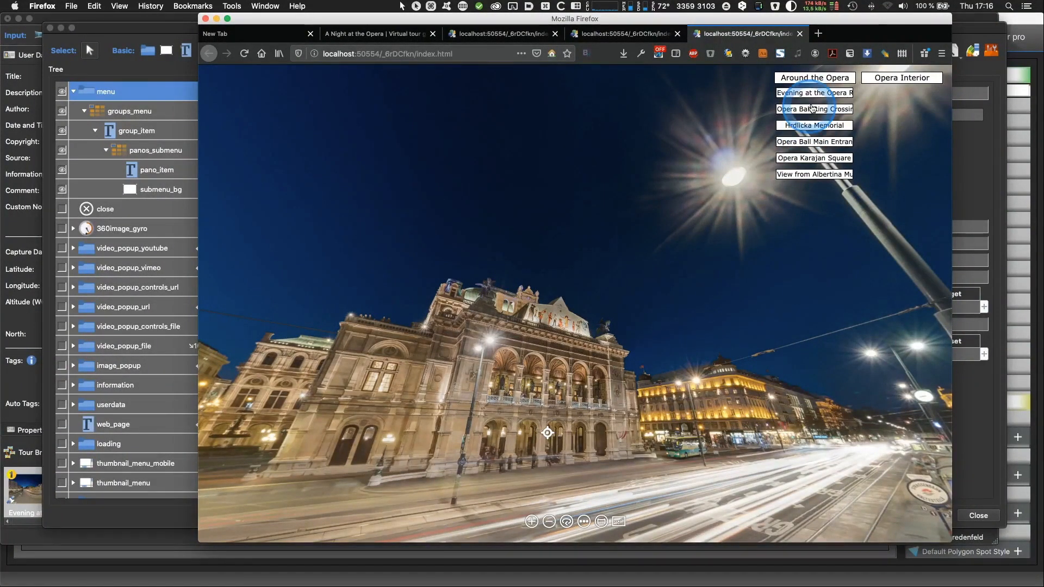
pyautogui.moveTo(881, 78)
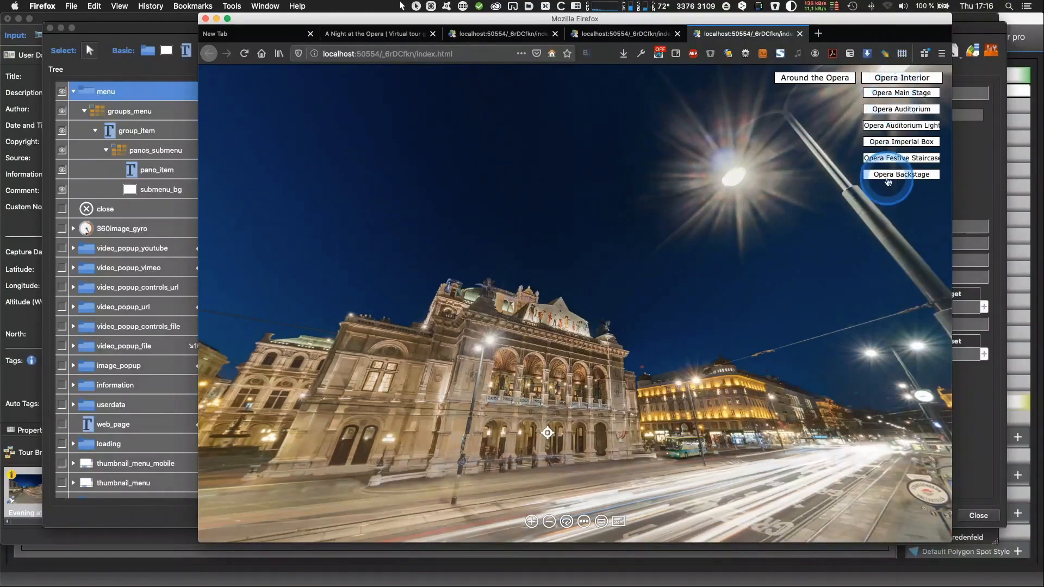
pyautogui.click(896, 110)
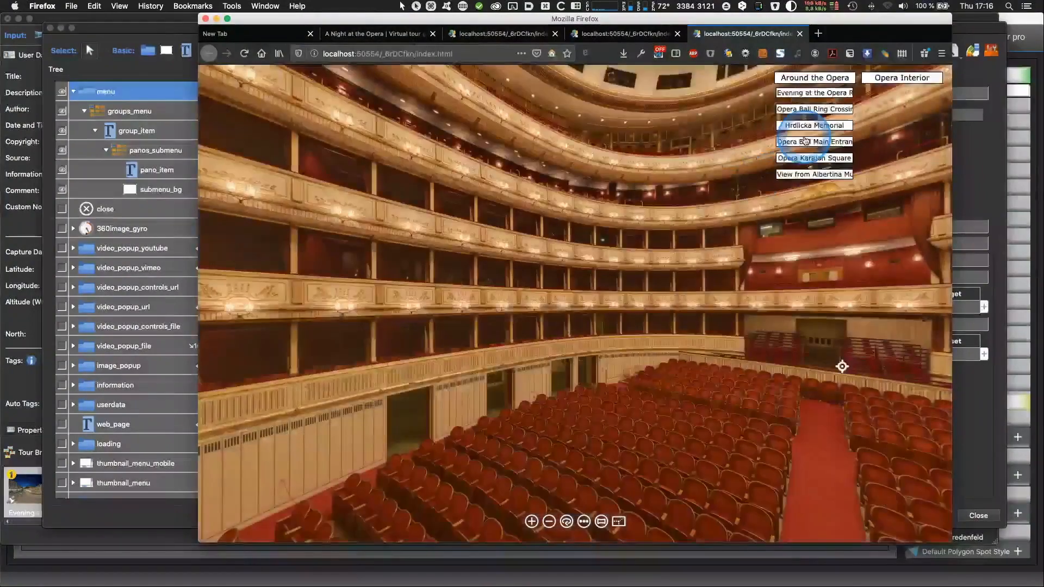
pyautogui.click(809, 142)
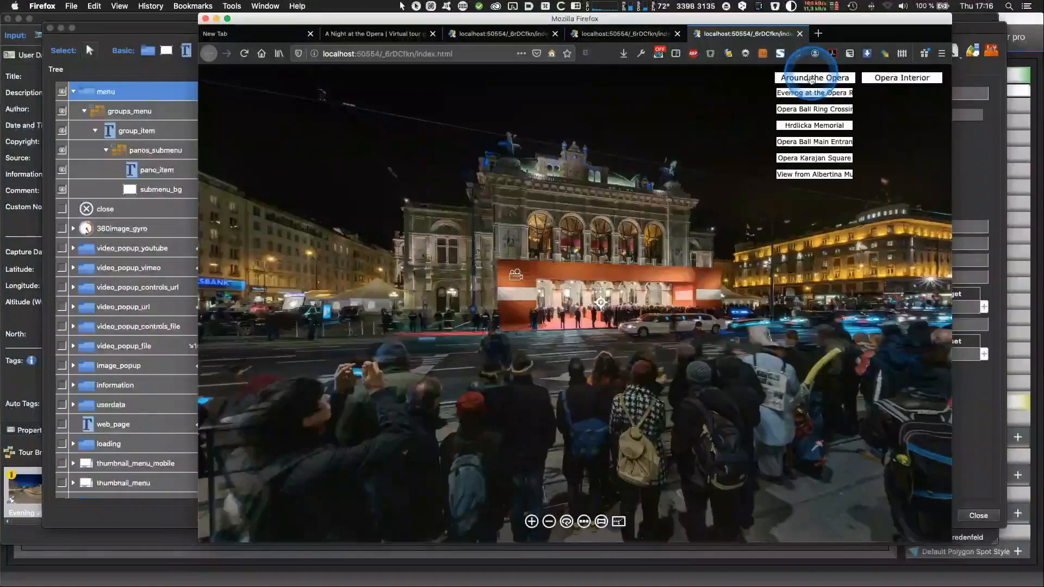
pyautogui.moveTo(875, 77)
pyautogui.moveTo(806, 80)
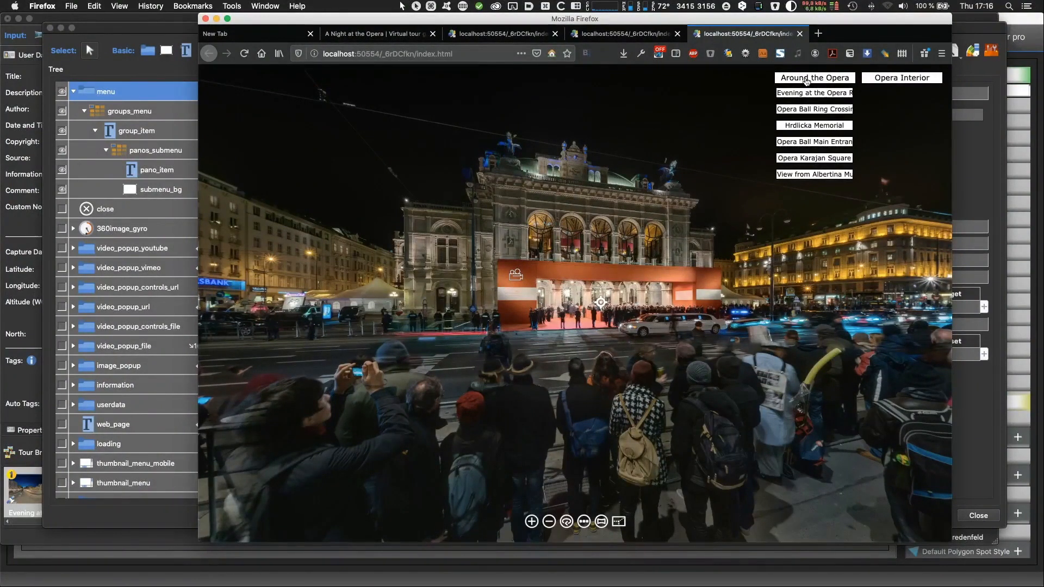
# Return to the Skin Editor and inspect the groups_menu cloner and its parent menu container.
pyautogui.press('super+Tab')
pyautogui.click(758, 275)
pyautogui.click(438, 353)
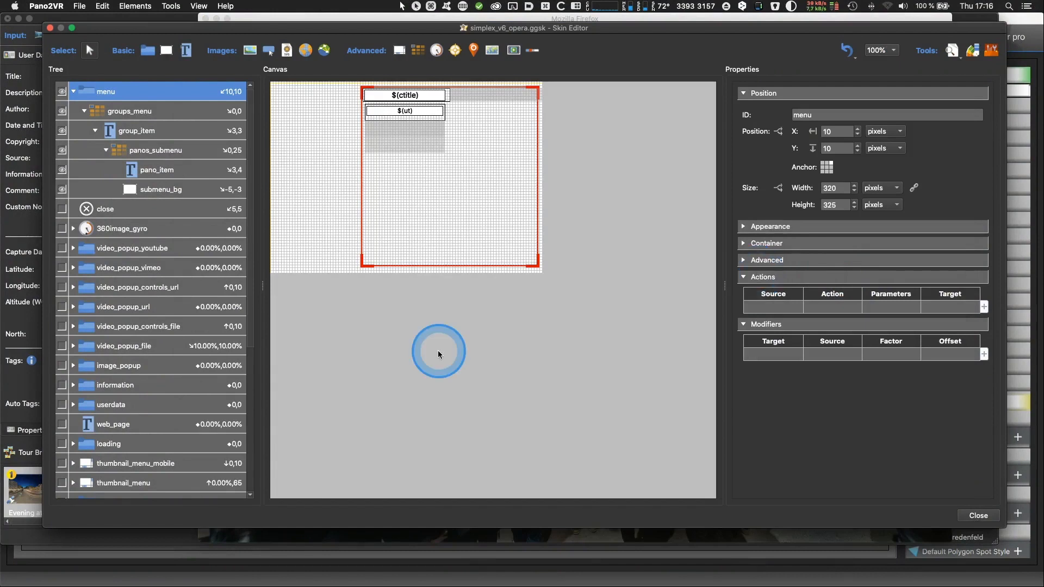
pyautogui.click(112, 111)
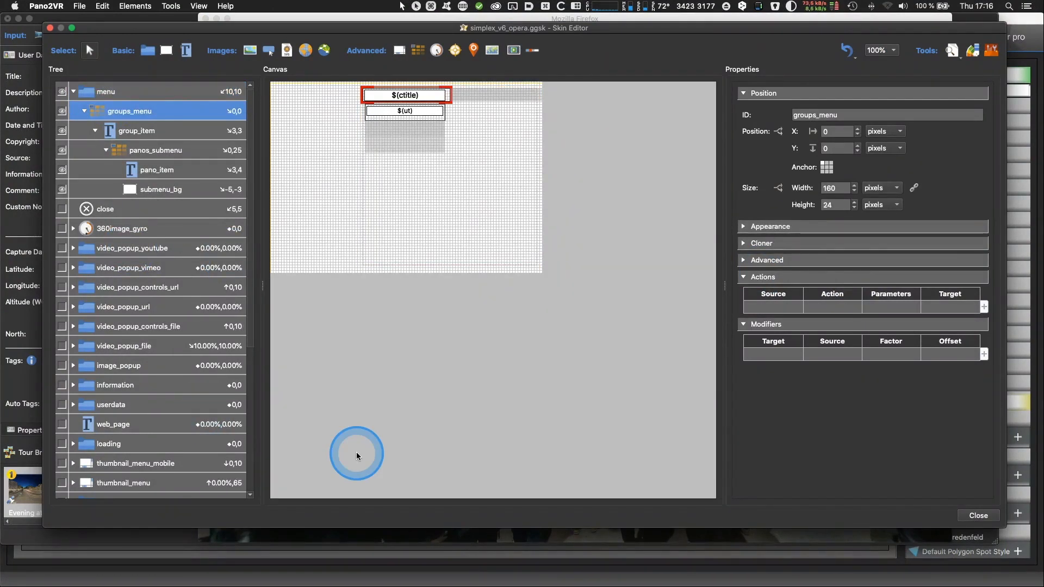
pyautogui.click(92, 115)
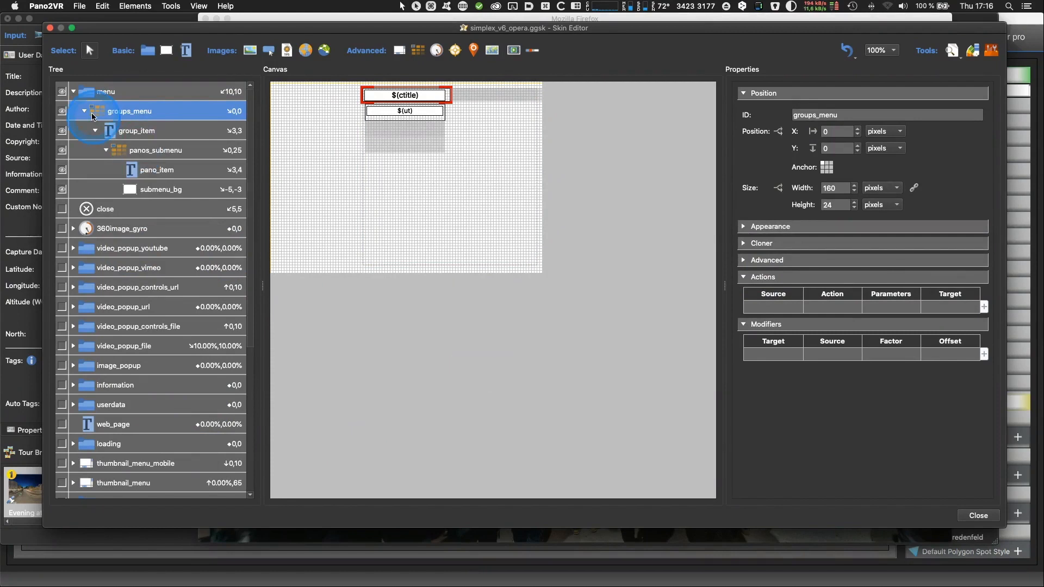
pyautogui.click(443, 262)
pyautogui.click(467, 136)
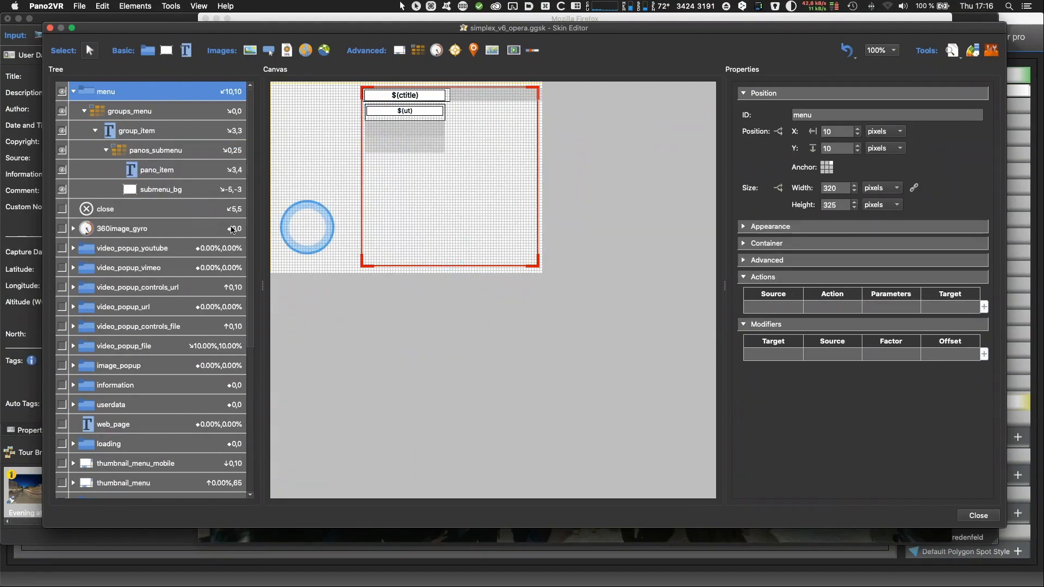
# Select groups_menu and its group_item text element, and examine the text settings of group_item.
pyautogui.rightClick(80, 92)
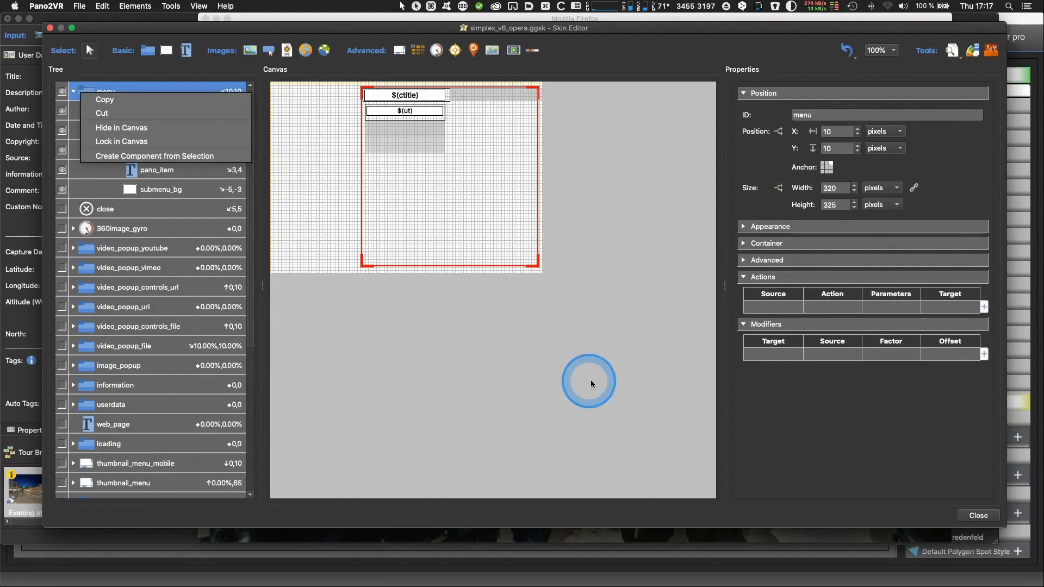
pyautogui.click(111, 108)
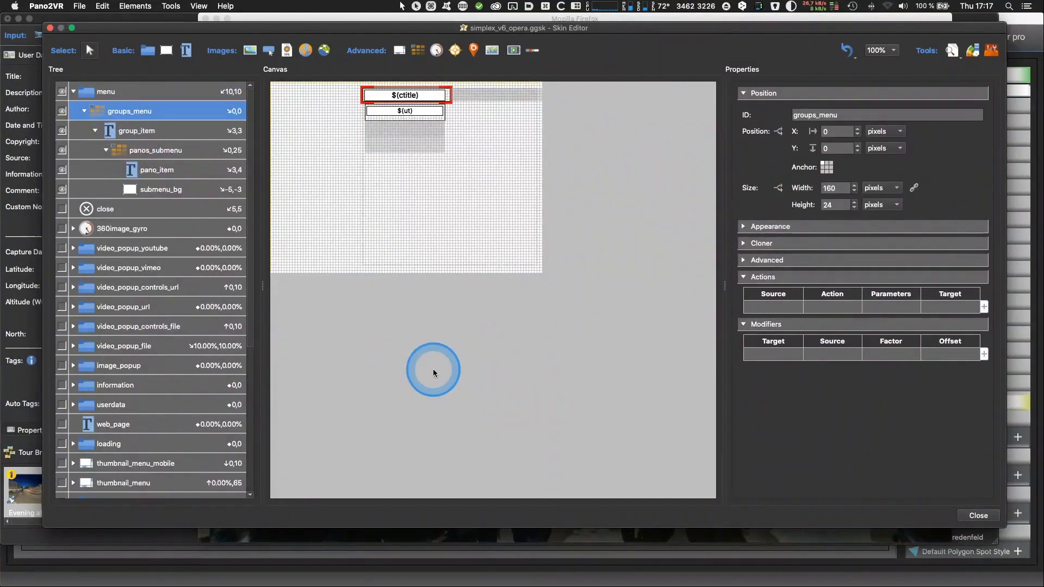
pyautogui.click(126, 132)
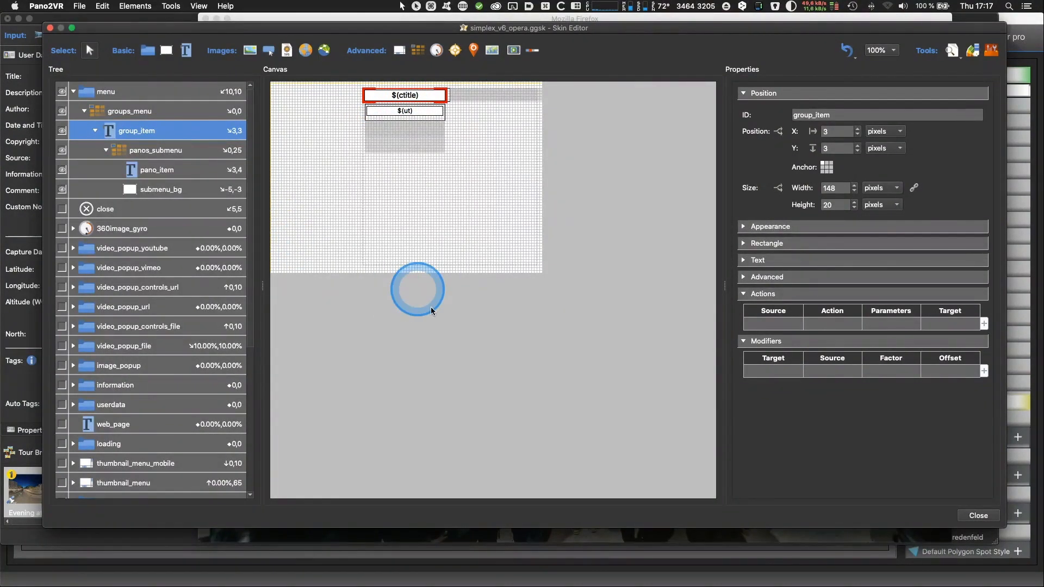
pyautogui.click(753, 260)
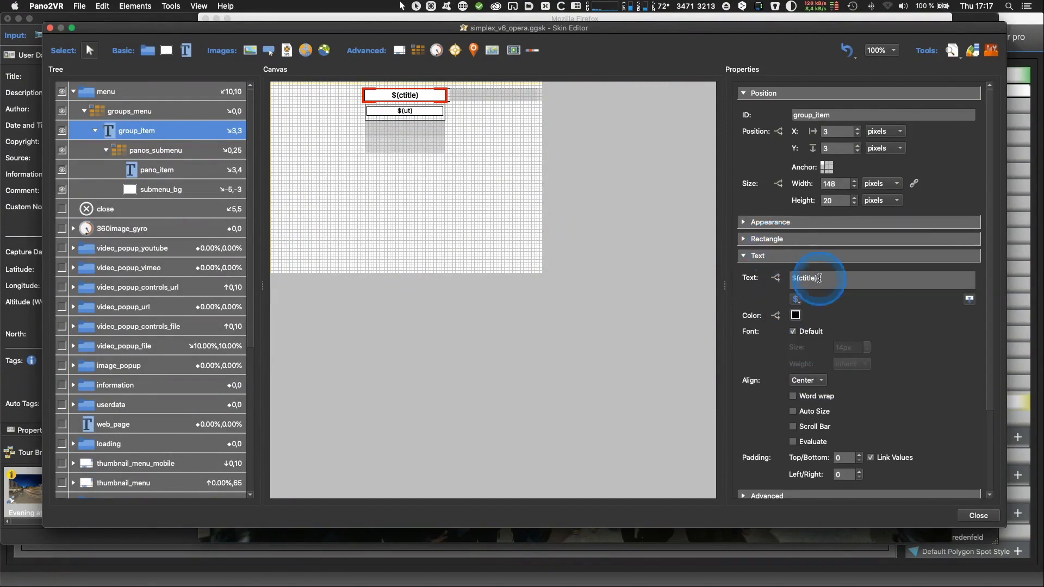
# Select the groups_menu cloner and examine its clone direction and the available units for its vertical setting.
pyautogui.click(96, 112)
pyautogui.click(743, 245)
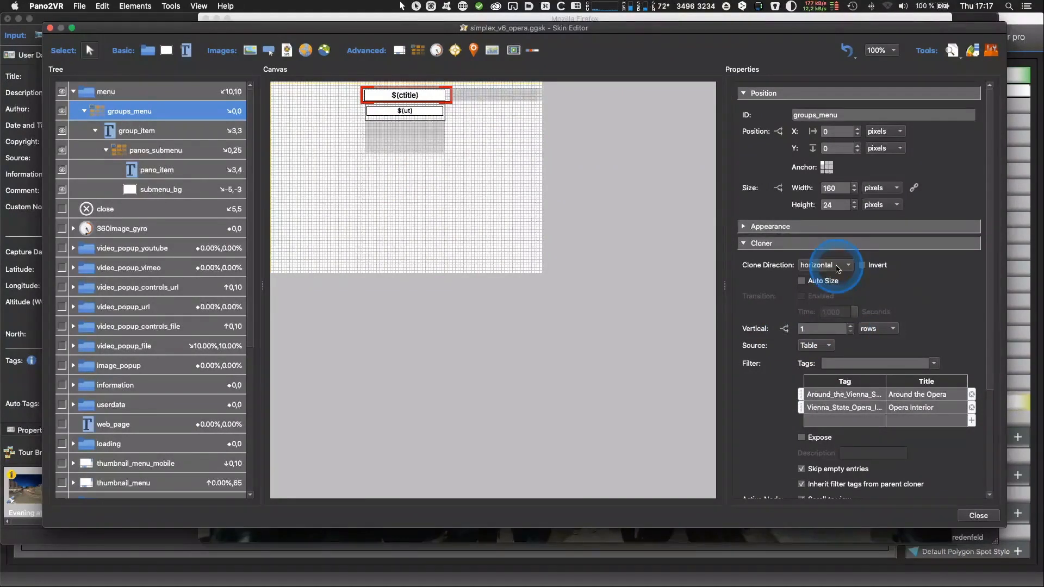
pyautogui.click(891, 329)
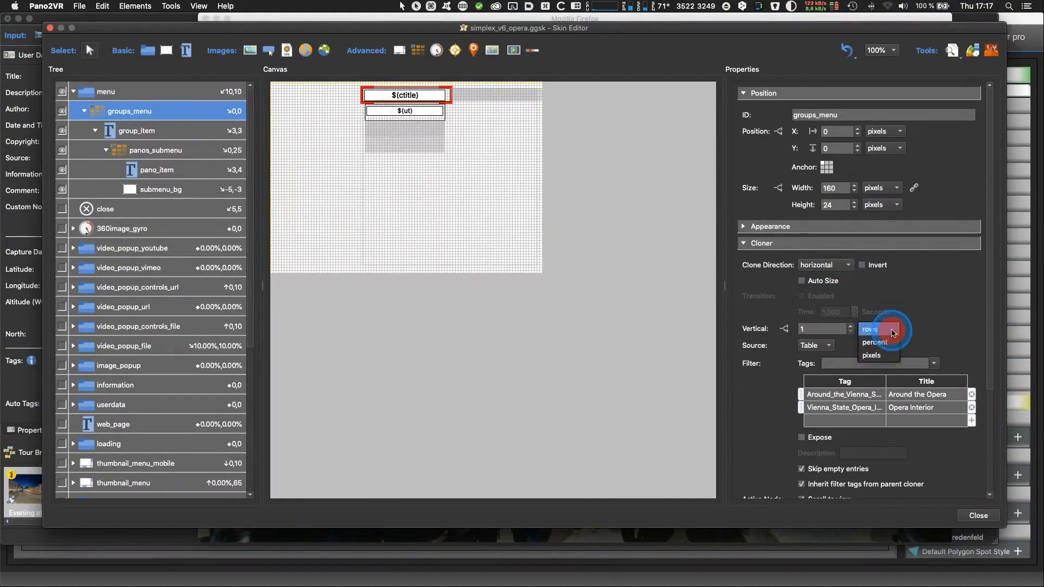
pyautogui.click(835, 352)
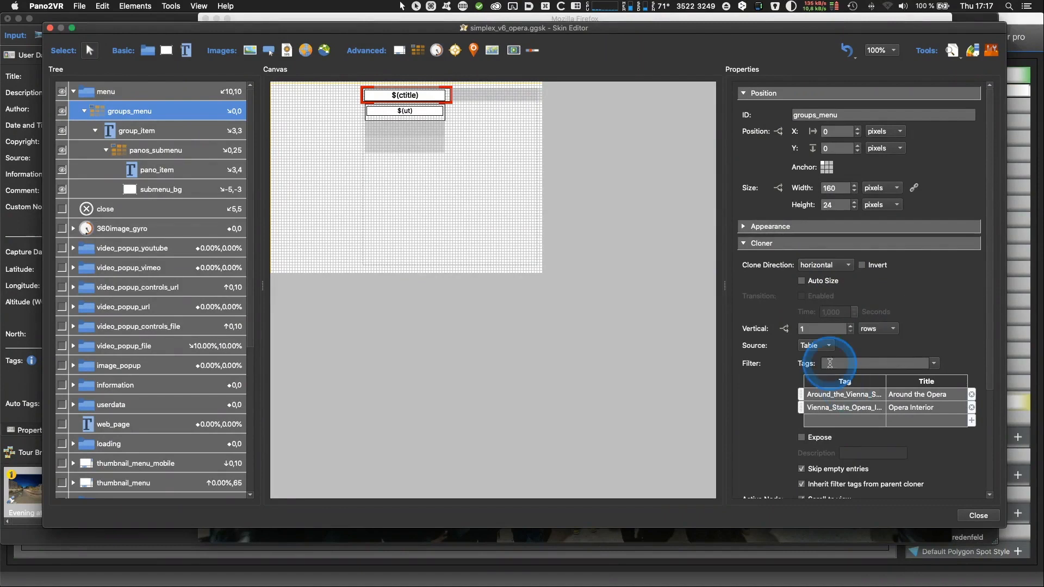
# Switch the groups_menu cloner's source to Nodes to compare its options, and set it back to Table.
pyautogui.click(827, 348)
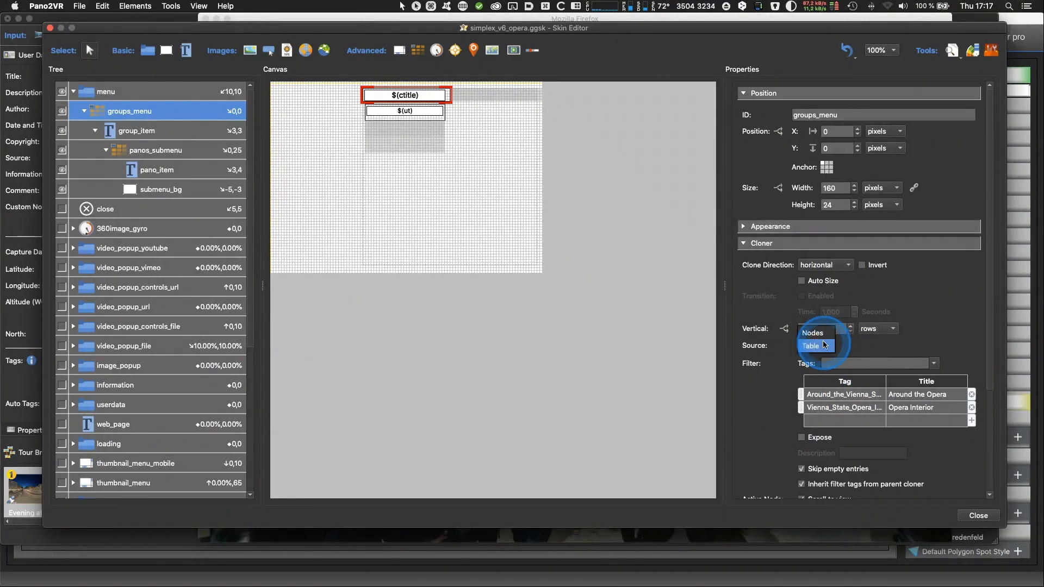
pyautogui.click(814, 333)
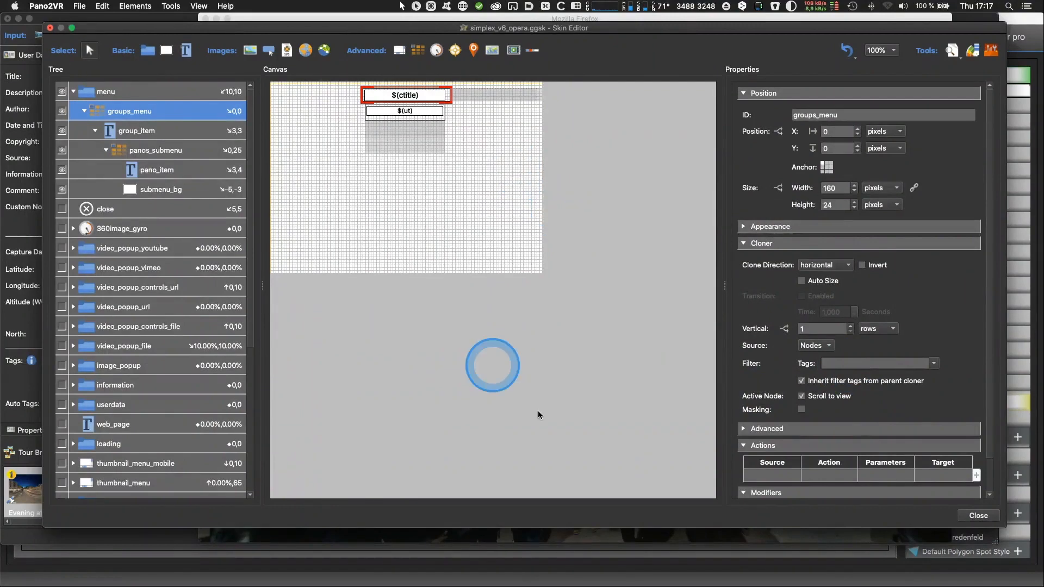
pyautogui.click(826, 346)
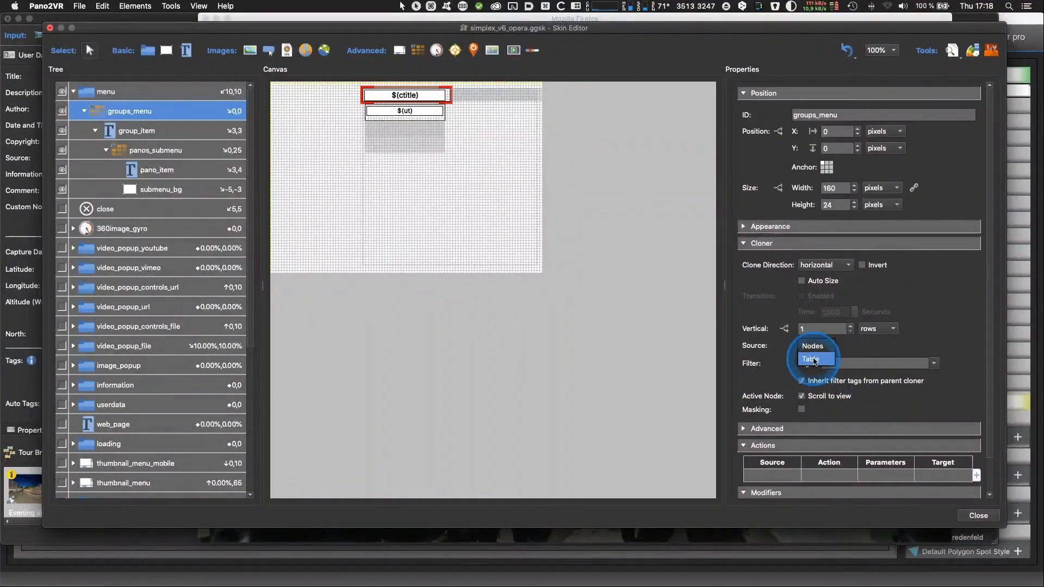
pyautogui.click(811, 358)
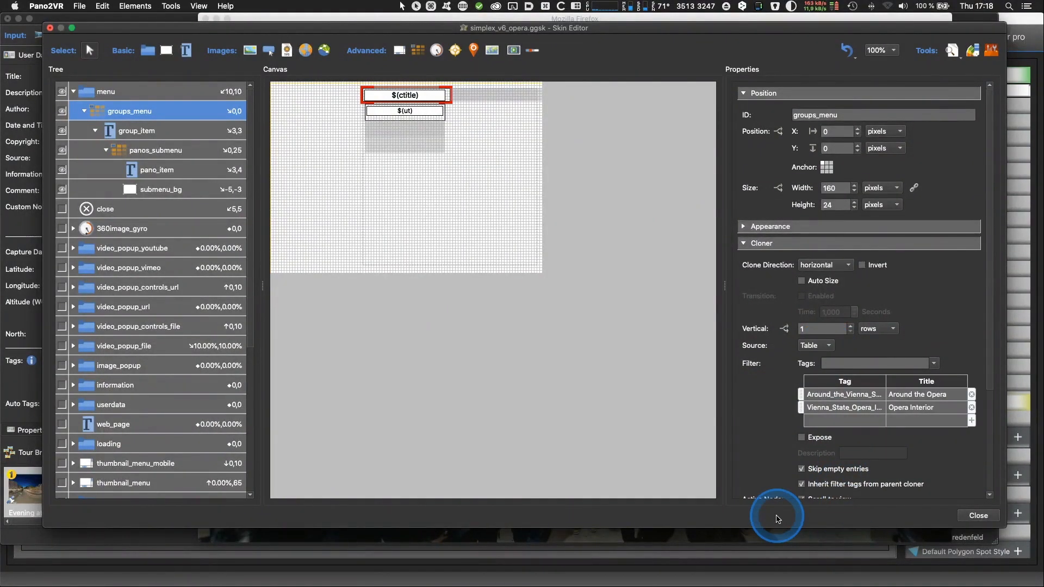
pyautogui.click(768, 479)
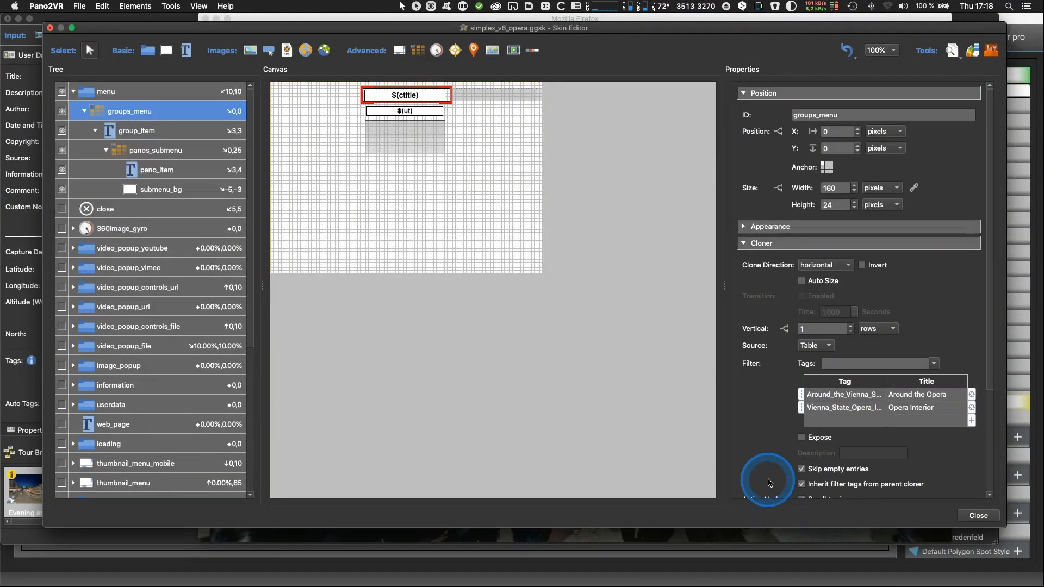
pyautogui.click(764, 454)
pyautogui.click(849, 409)
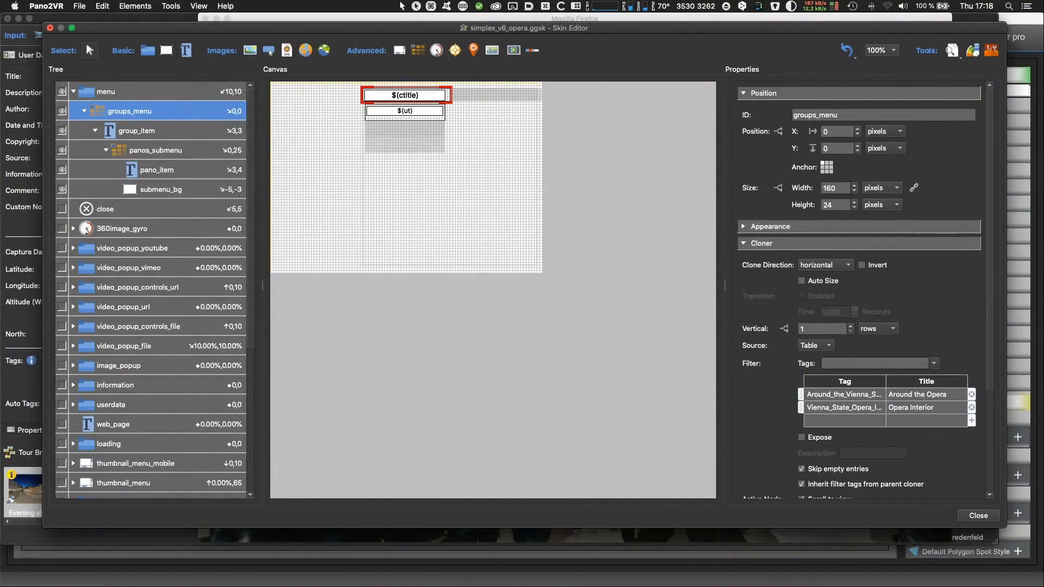
# Return to the main Pano2VR window and examine the tags in the user data of the Evening at the Opera Ring panorama.
pyautogui.click(986, 554)
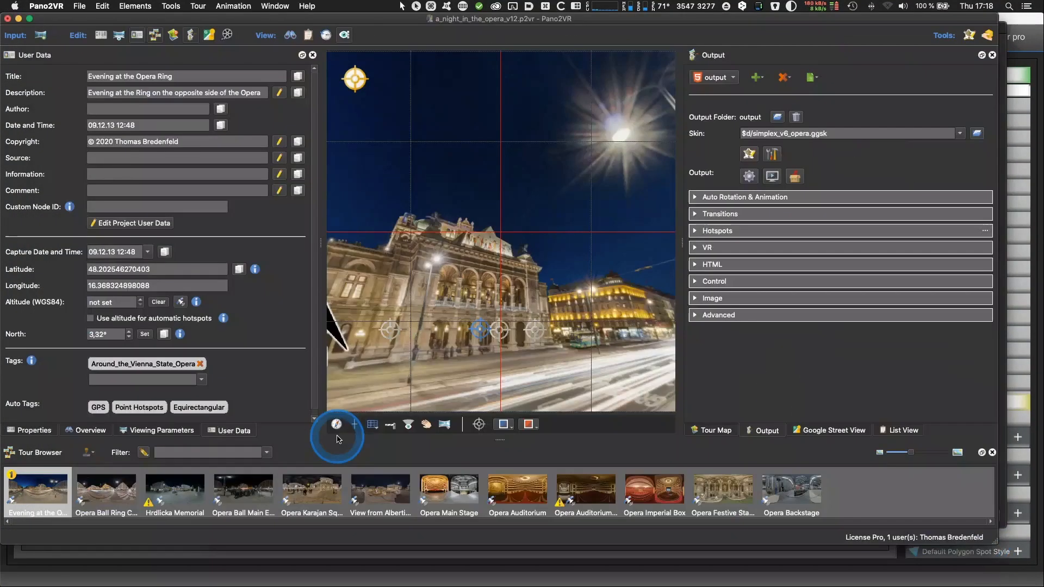
pyautogui.click(528, 424)
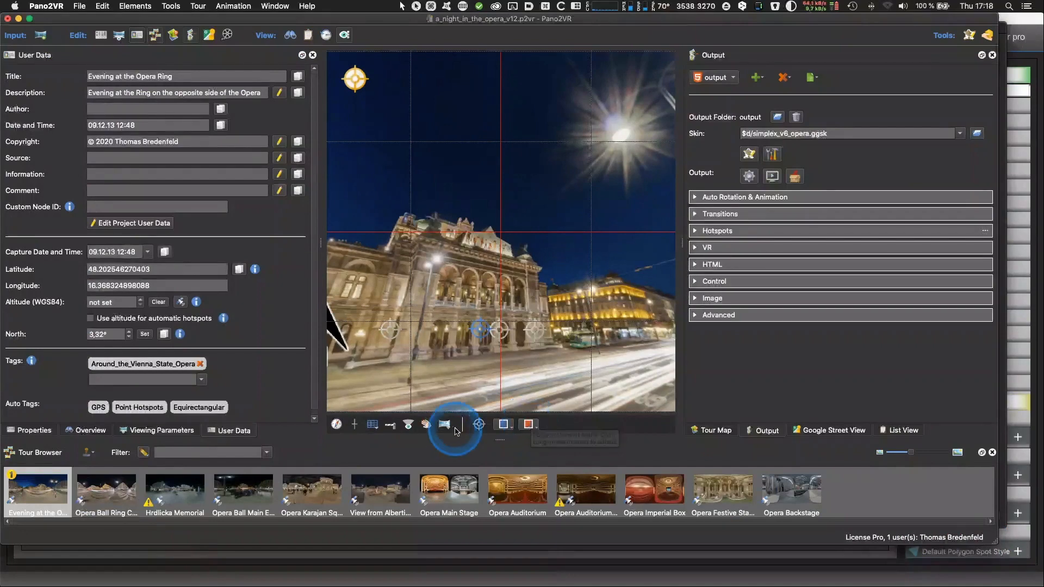
pyautogui.click(231, 379)
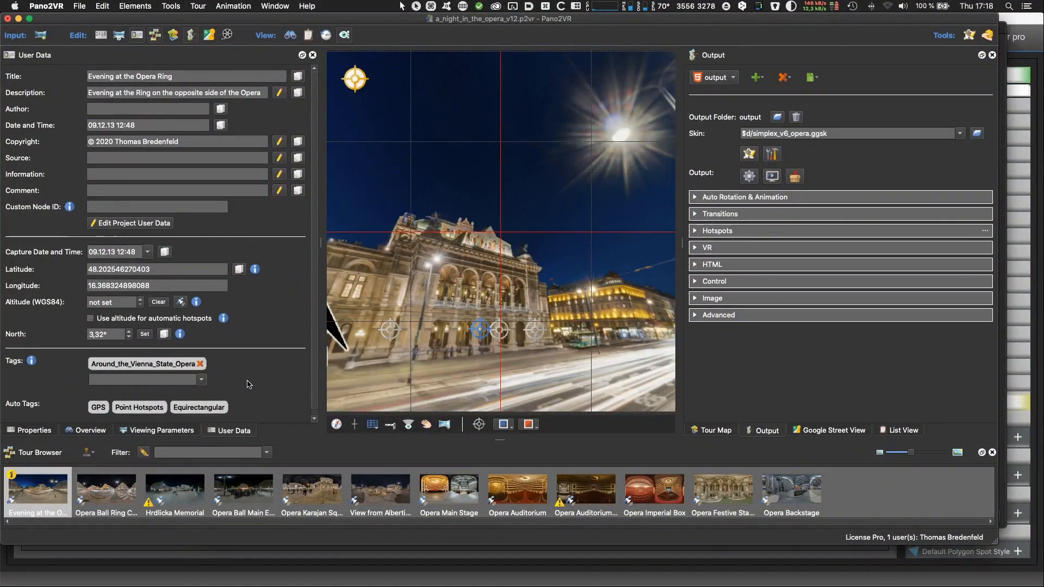
# Switch to Panotour Pro, examine the name of the Vienna State Opera Interior group in the tour, and return to Pano2VR.
pyautogui.press('super+Tab')
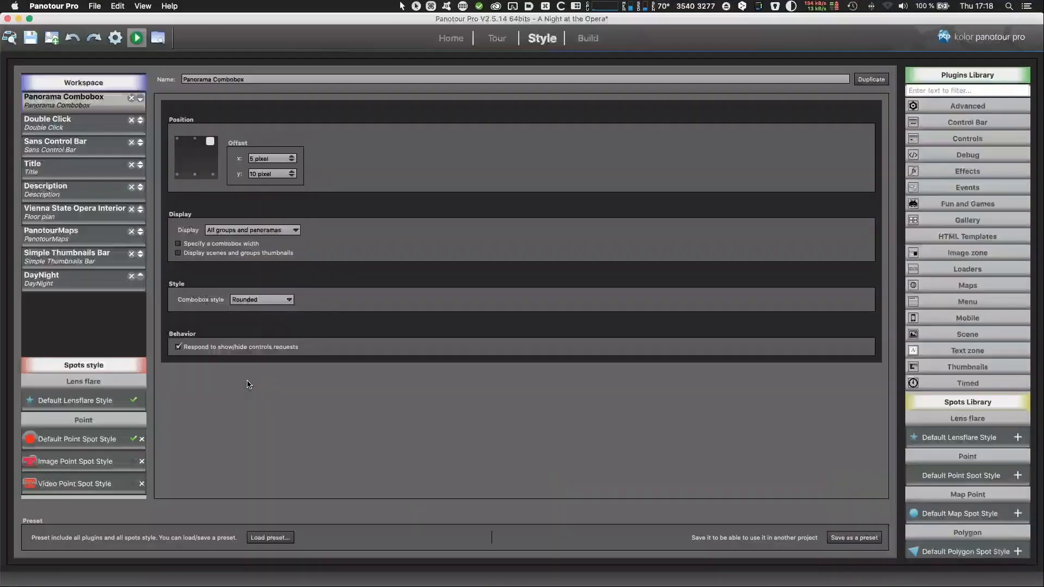
pyautogui.click(491, 39)
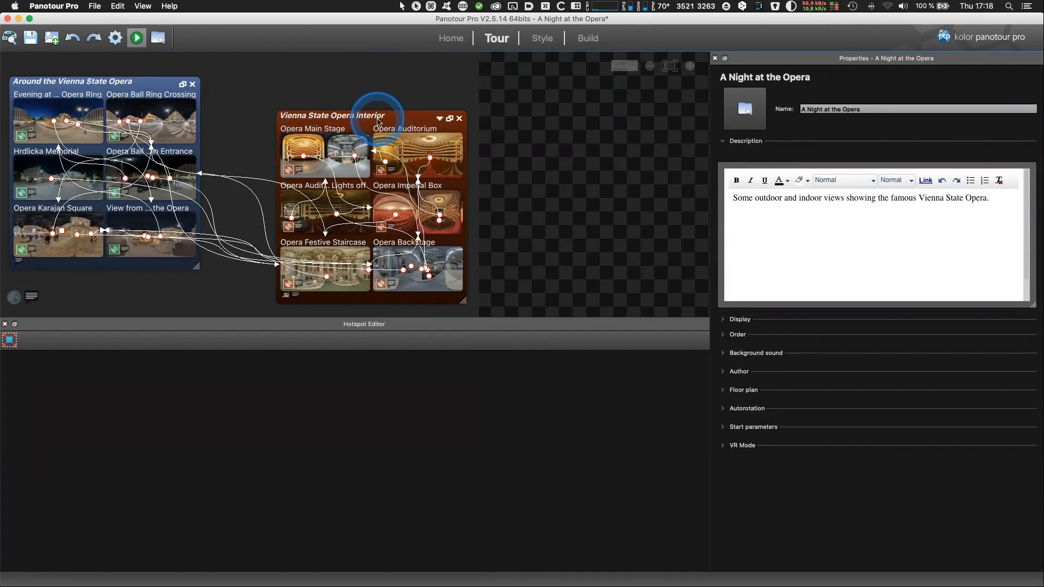
pyautogui.click(400, 116)
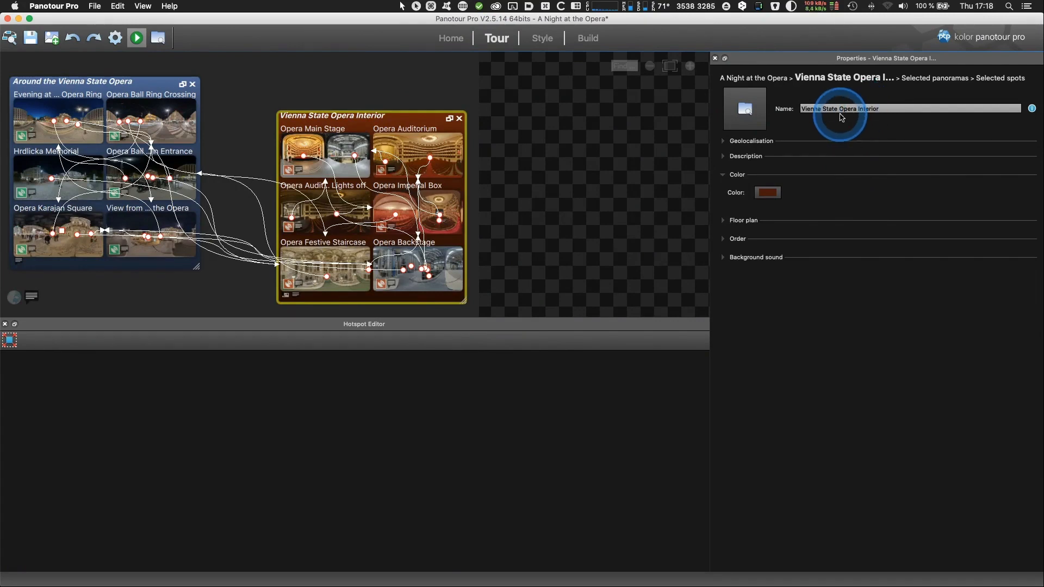
pyautogui.press('super+Tab')
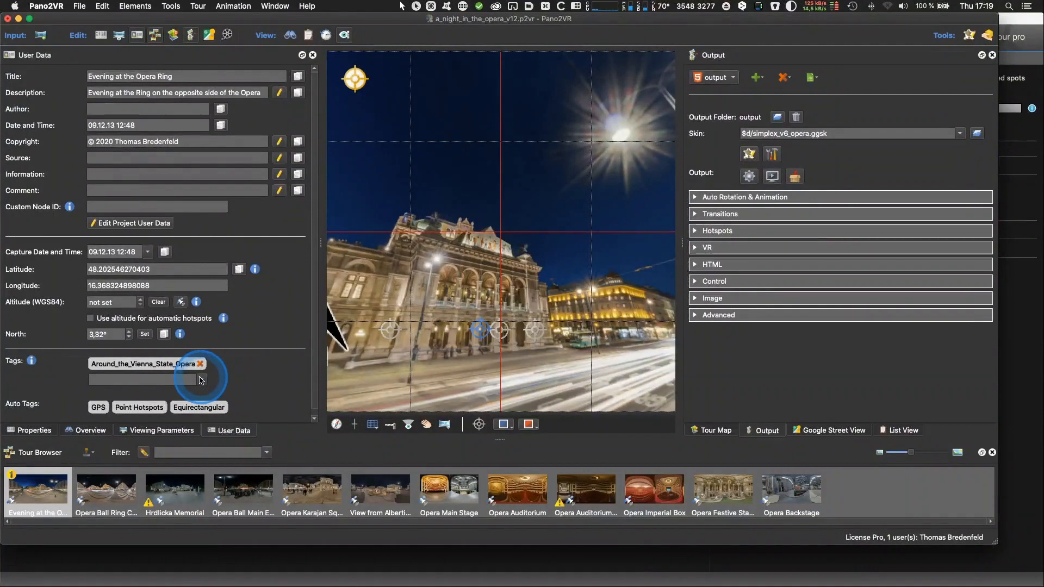
# Assign the colour Orange to the Around_the_Vienna_State_Opera tag and check its markers on the panorama thumbnails.
pyautogui.rightClick(184, 370)
pyautogui.moveTo(228, 414)
pyautogui.click(310, 417)
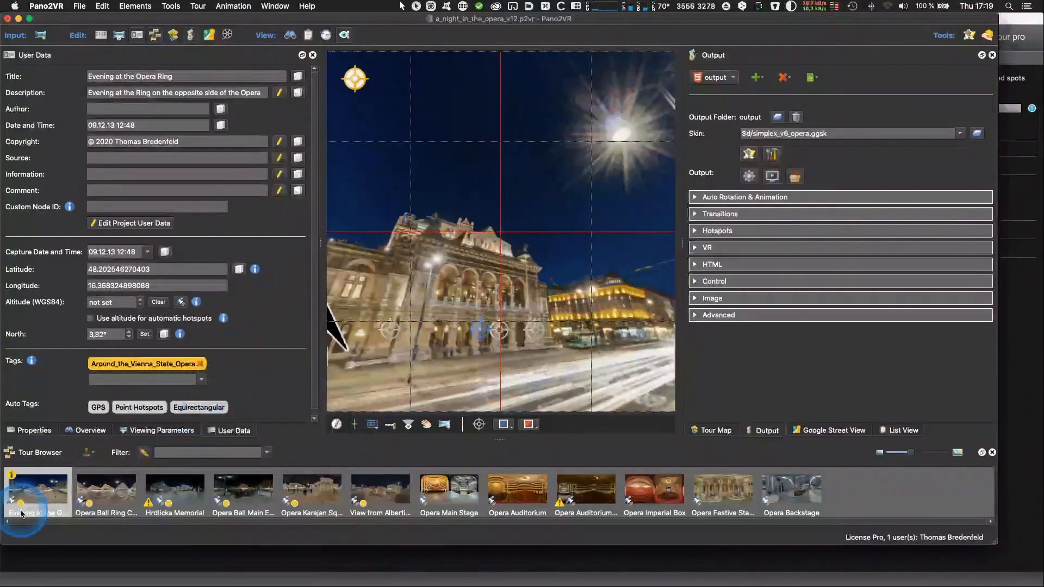
pyautogui.click(404, 511)
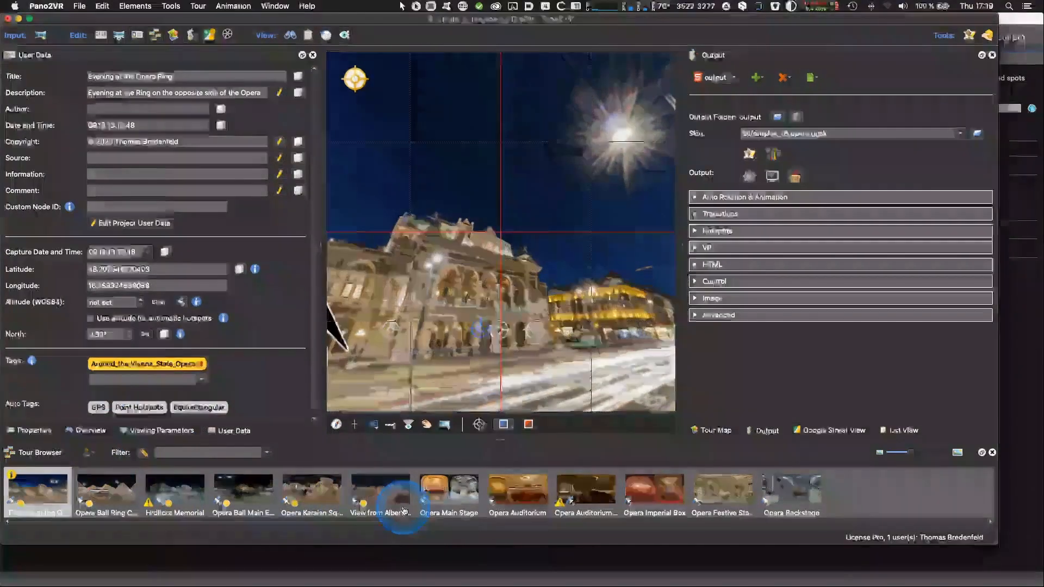
# Assign the colour Light Blue to the Around_the_Vienna_State_Opera tag.
pyautogui.rightClick(183, 368)
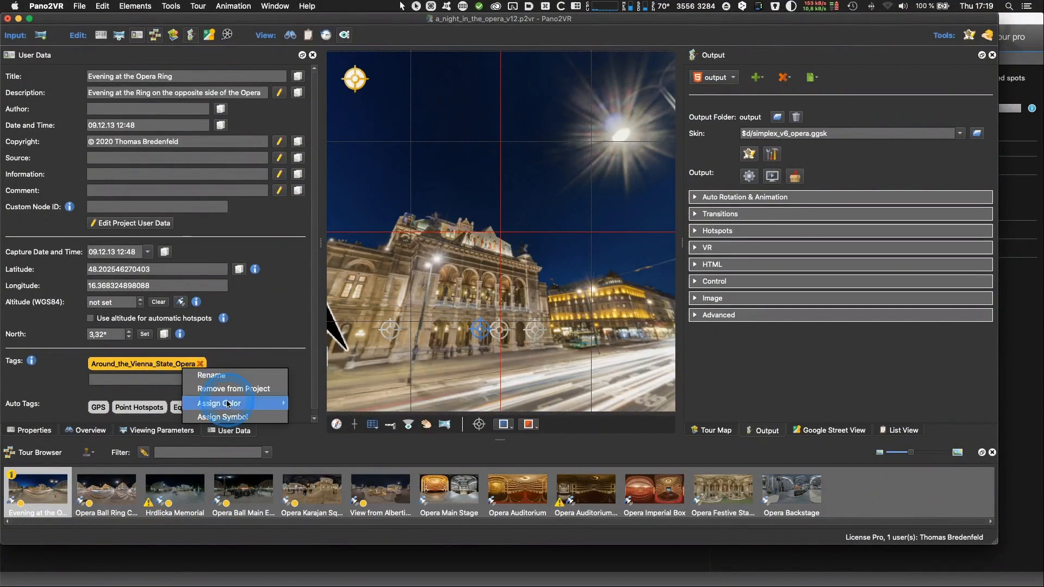
pyautogui.moveTo(228, 403)
pyautogui.click(325, 431)
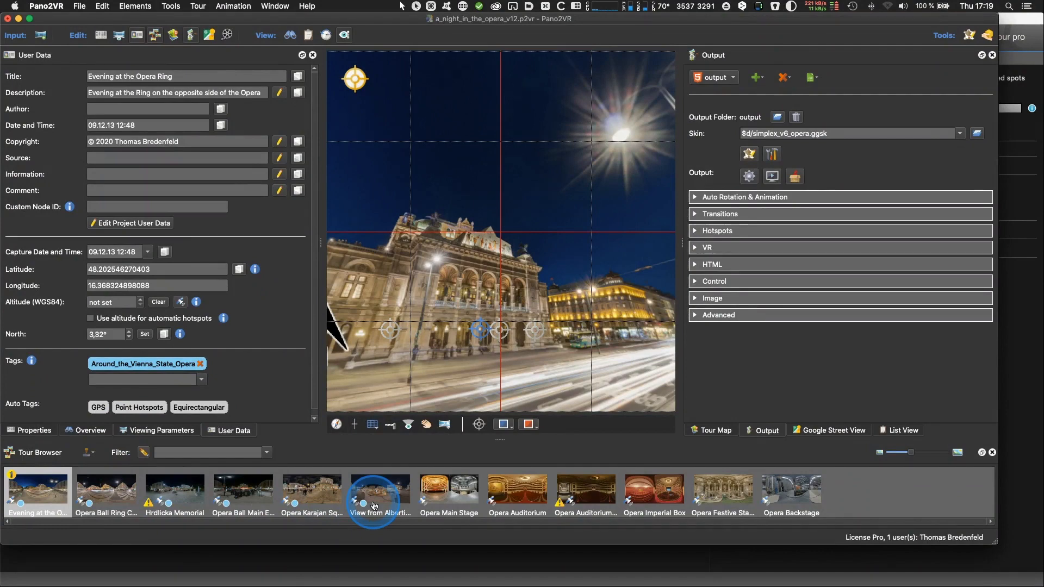
# Select the Opera Main Stage panorama and assign the colour Pink to its Vienna_State_Opera_Interior tag.
pyautogui.moveTo(374, 505)
pyautogui.click(449, 492)
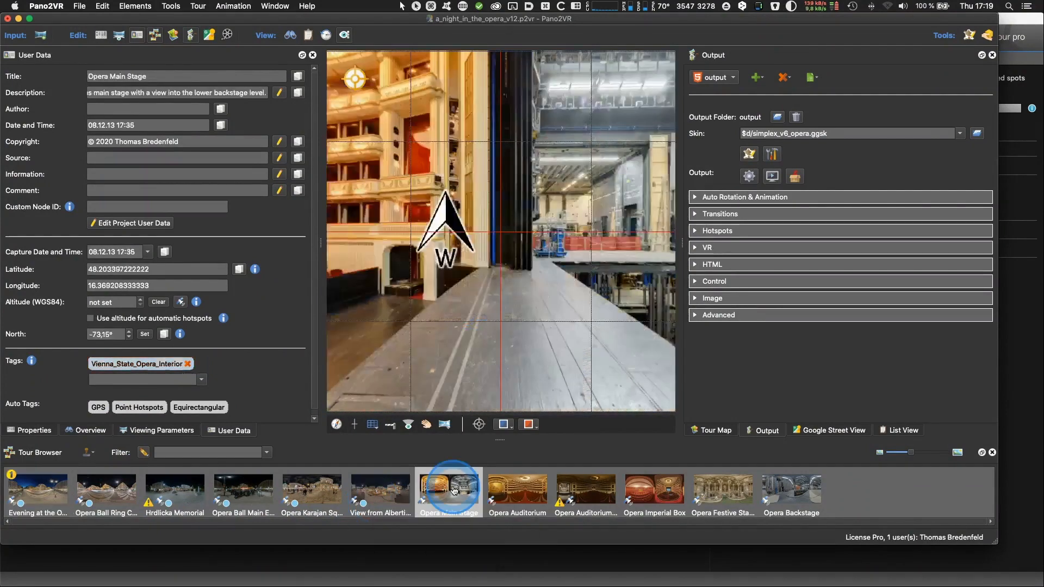
pyautogui.rightClick(146, 363)
pyautogui.moveTo(214, 396)
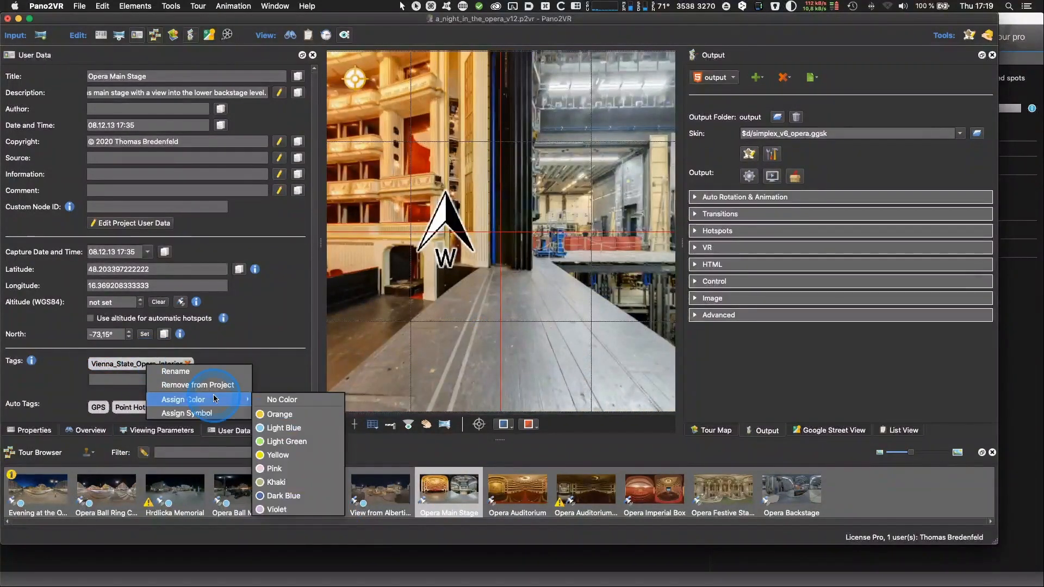
pyautogui.click(273, 469)
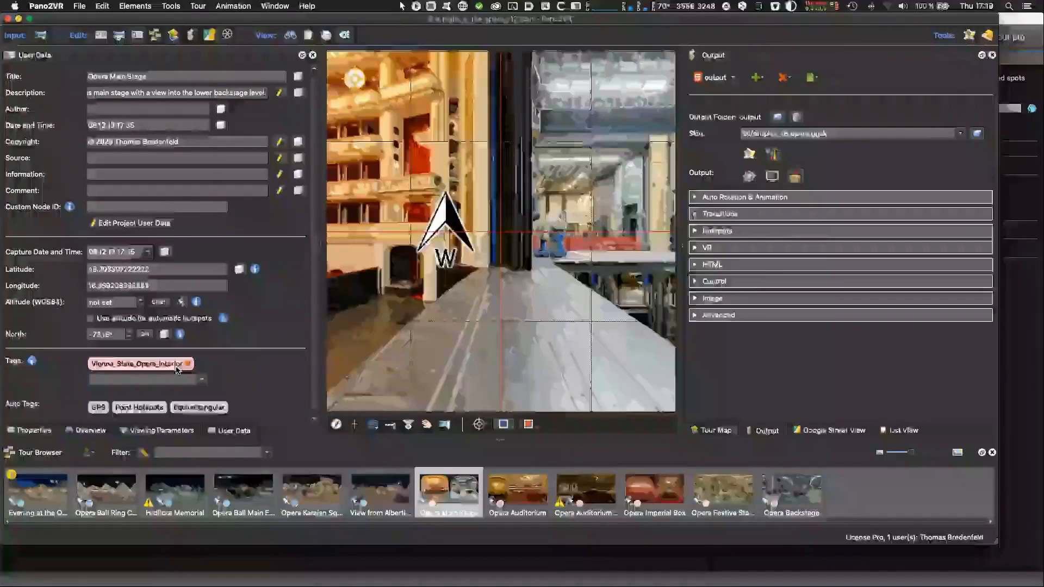
pyautogui.click(169, 369)
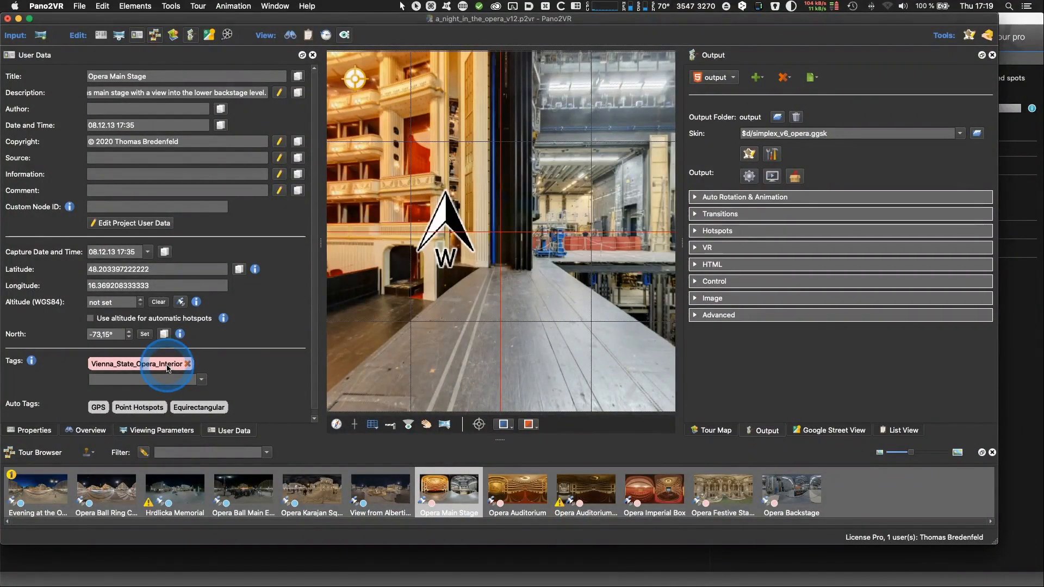
# Reopen the Skin Editor and examine the tag and title entries for both panorama groups in the groups_menu cloner's table.
pyautogui.click(748, 154)
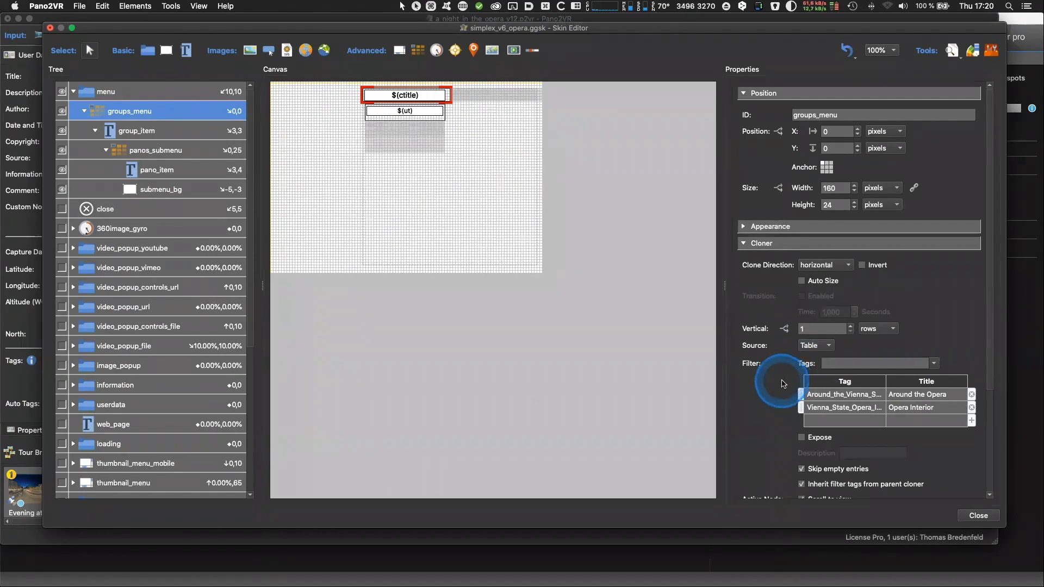
pyautogui.click(892, 415)
pyautogui.click(881, 413)
pyautogui.click(880, 410)
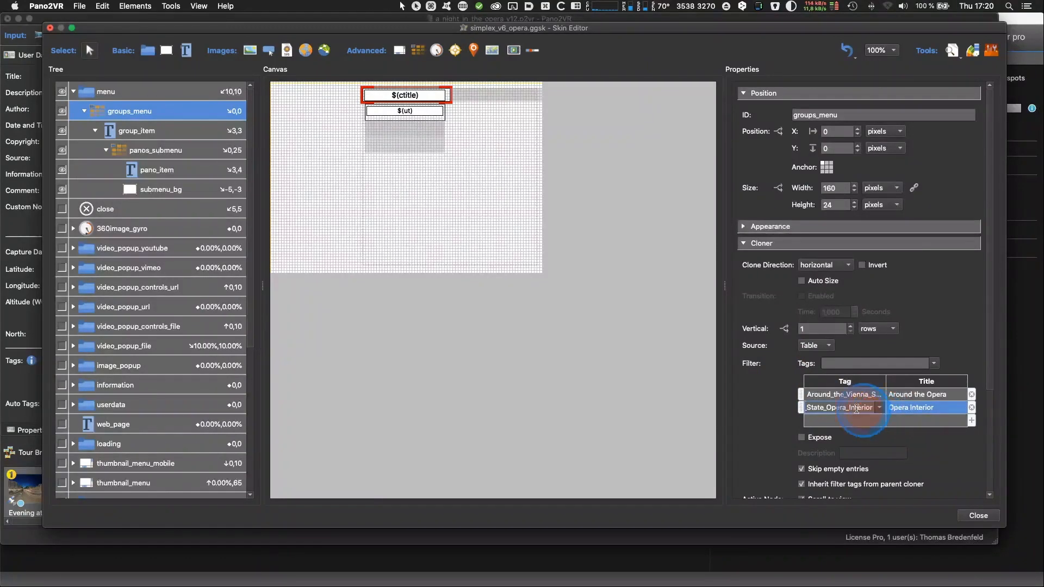
pyautogui.click(863, 397)
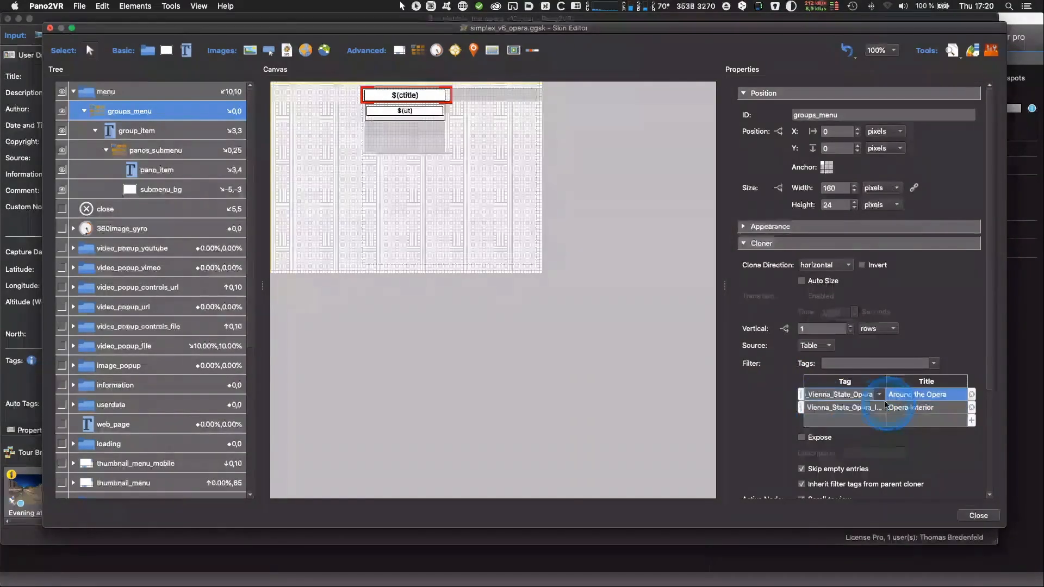
pyautogui.click(847, 432)
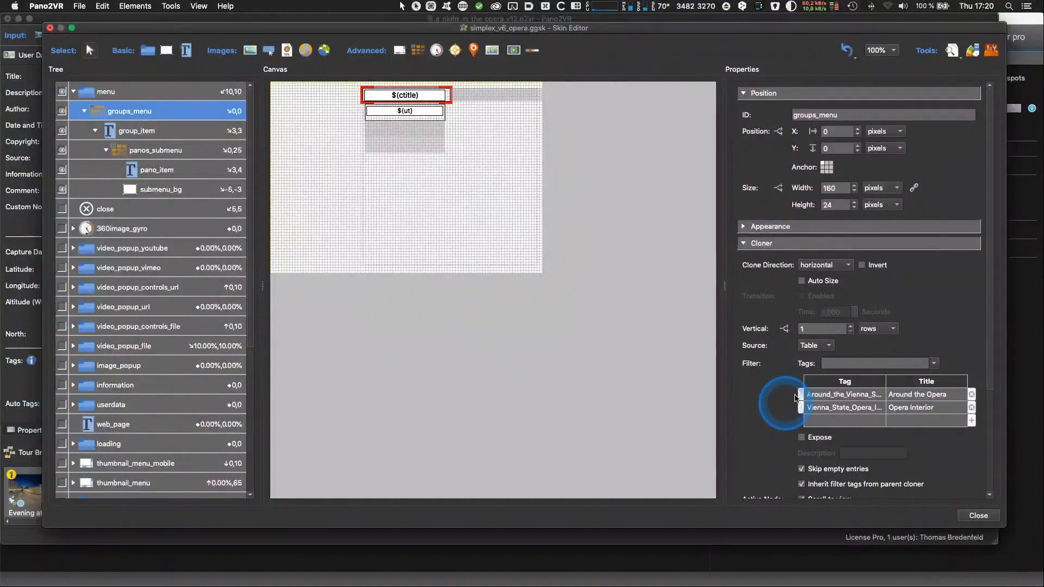
# Compare the $(ctitle) placeholder in group_item's text with the titles in the groups_menu cloner's table.
pyautogui.click(109, 136)
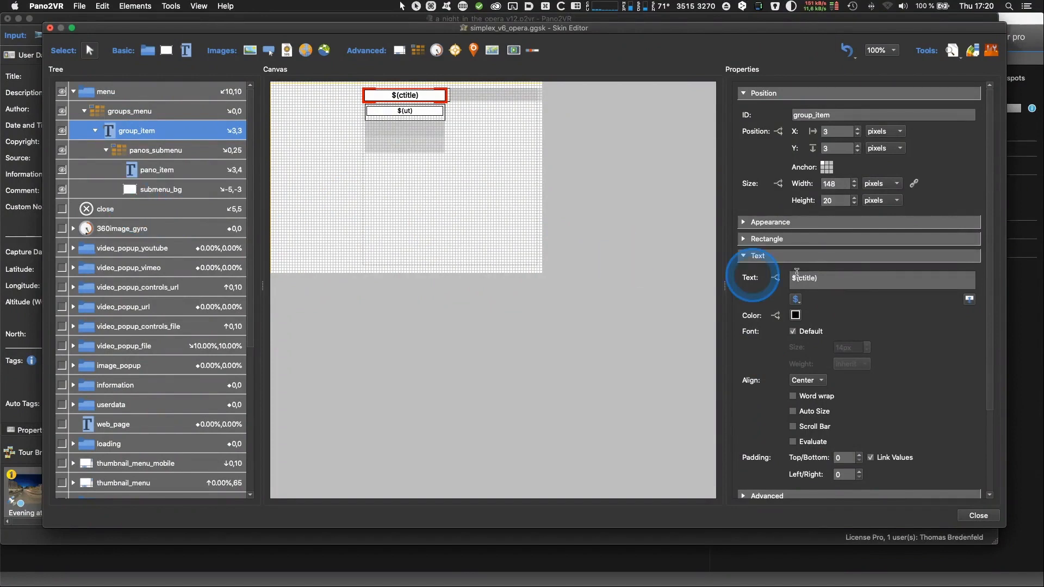
pyautogui.click(796, 277)
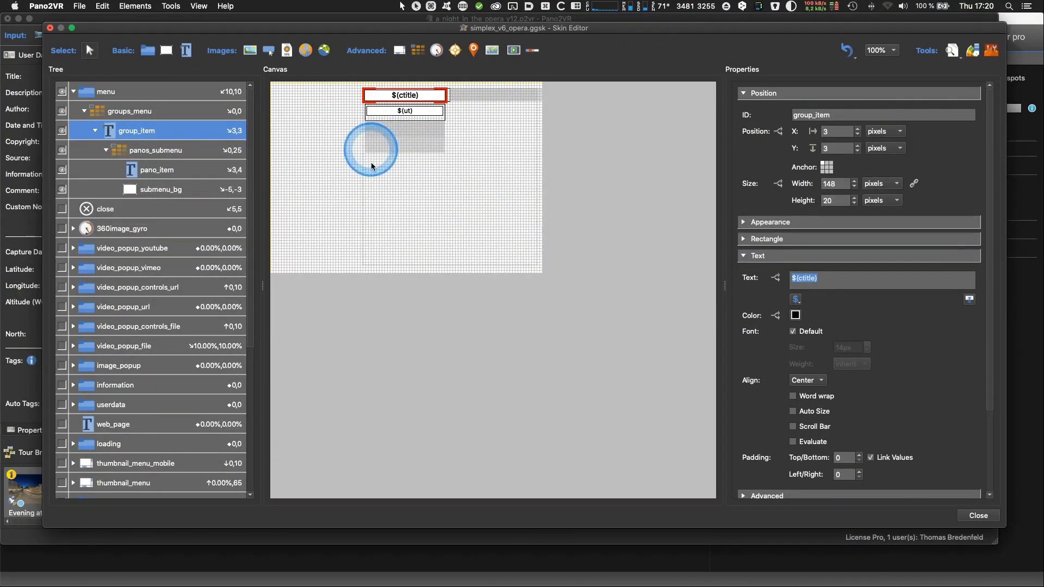
pyautogui.click(131, 116)
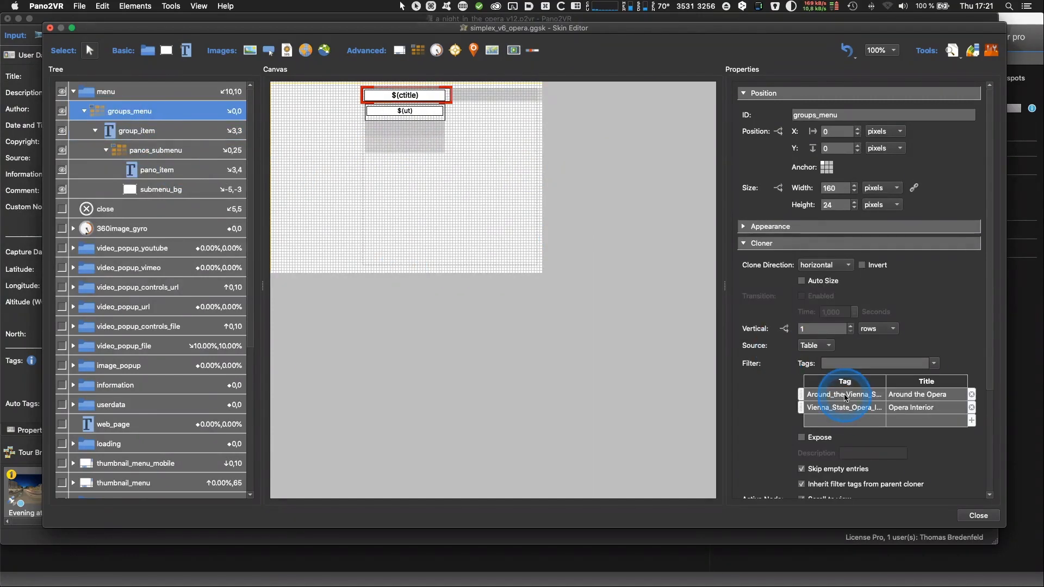
pyautogui.click(116, 130)
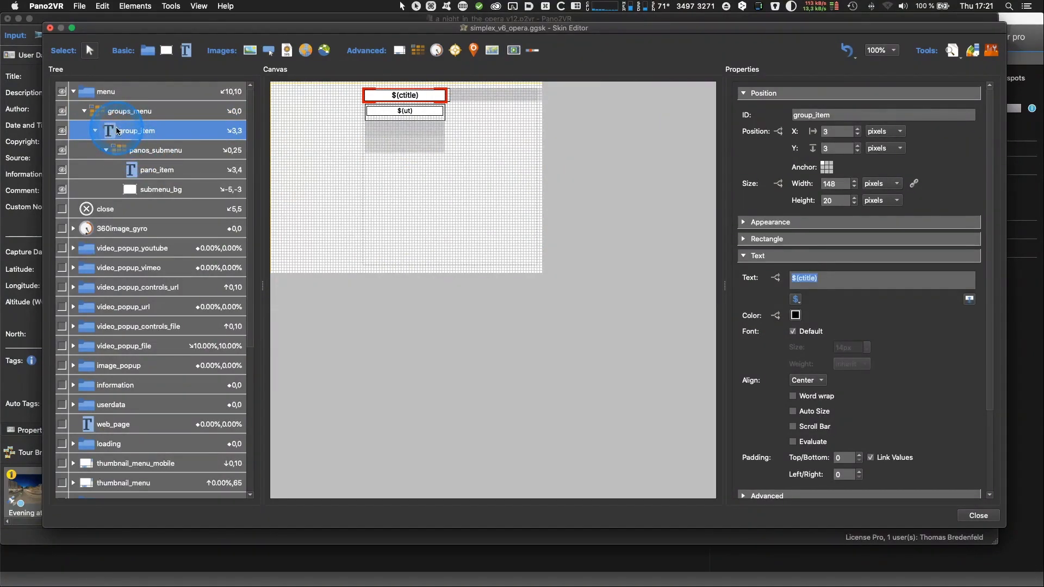
# Select the panos_submenu cloner and examine its source and tag filter settings.
pyautogui.click(405, 113)
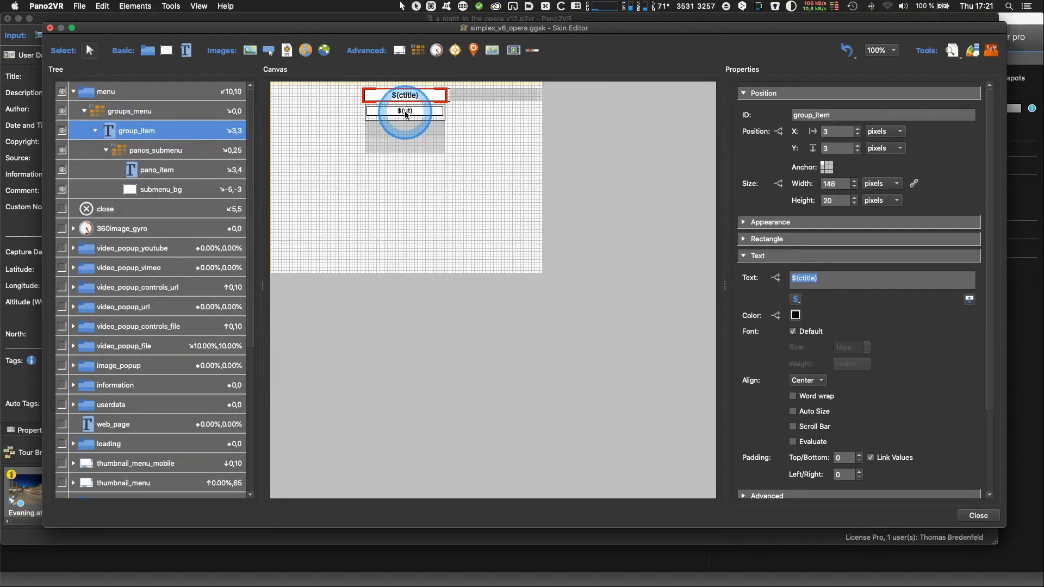
pyautogui.click(116, 155)
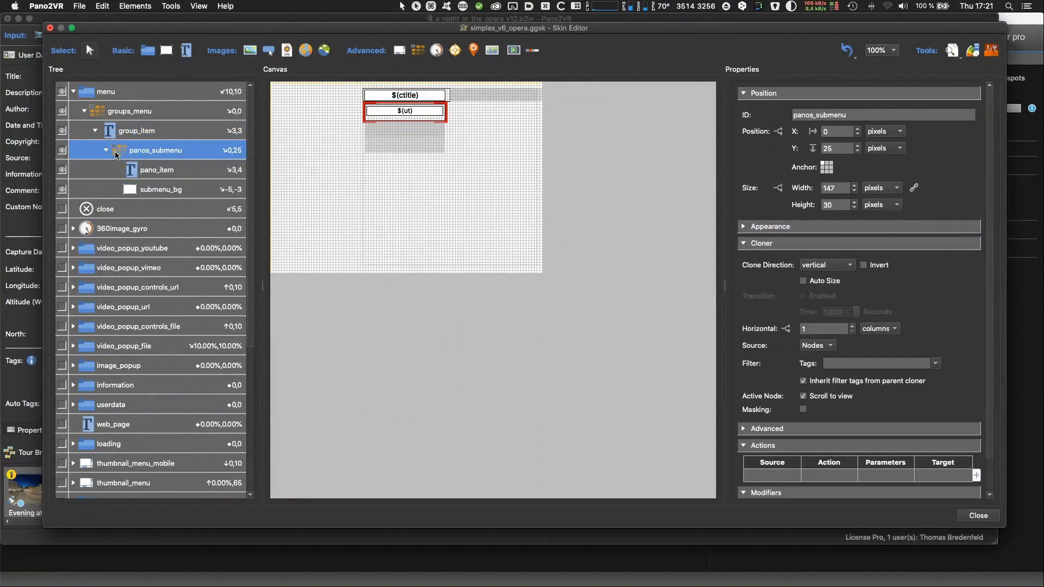
pyautogui.click(825, 347)
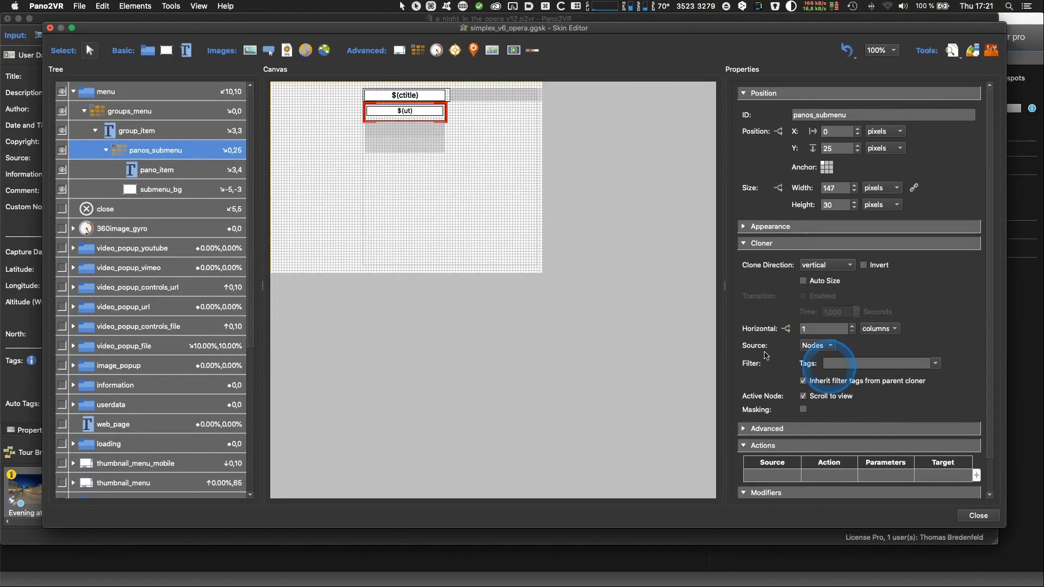
# Examine pano_item's $(ut) text placeholder and submenu_bg's rectangle settings, and close the Skin Editor with the menu element collapsed.
pyautogui.click(160, 171)
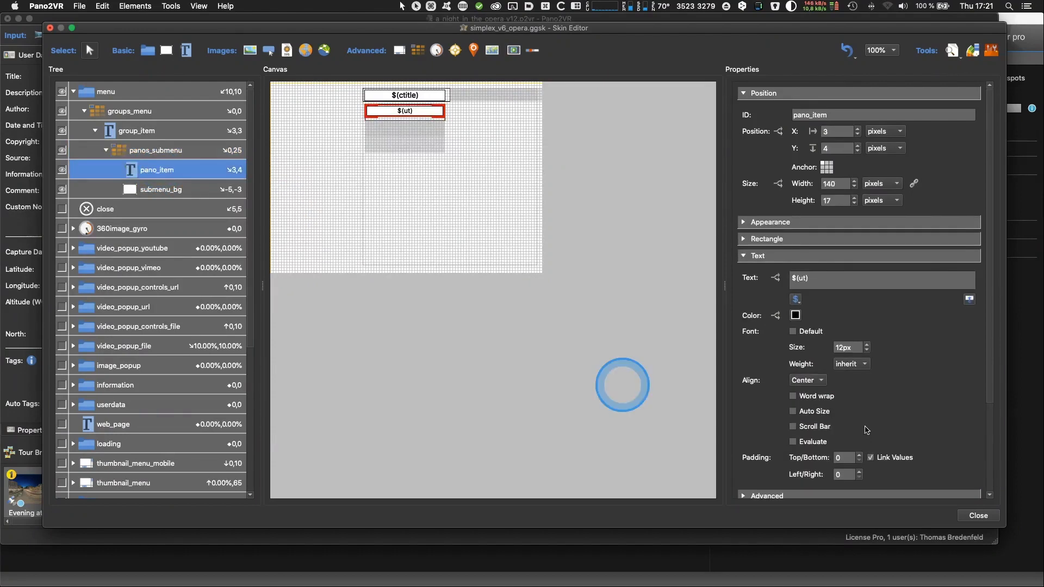
pyautogui.doubleClick(810, 278)
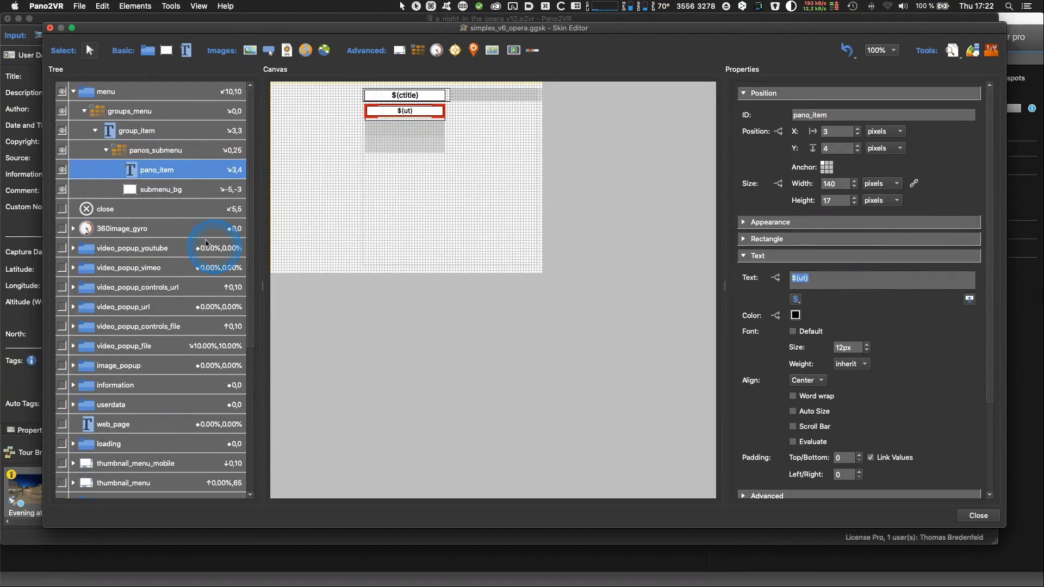
pyautogui.click(145, 190)
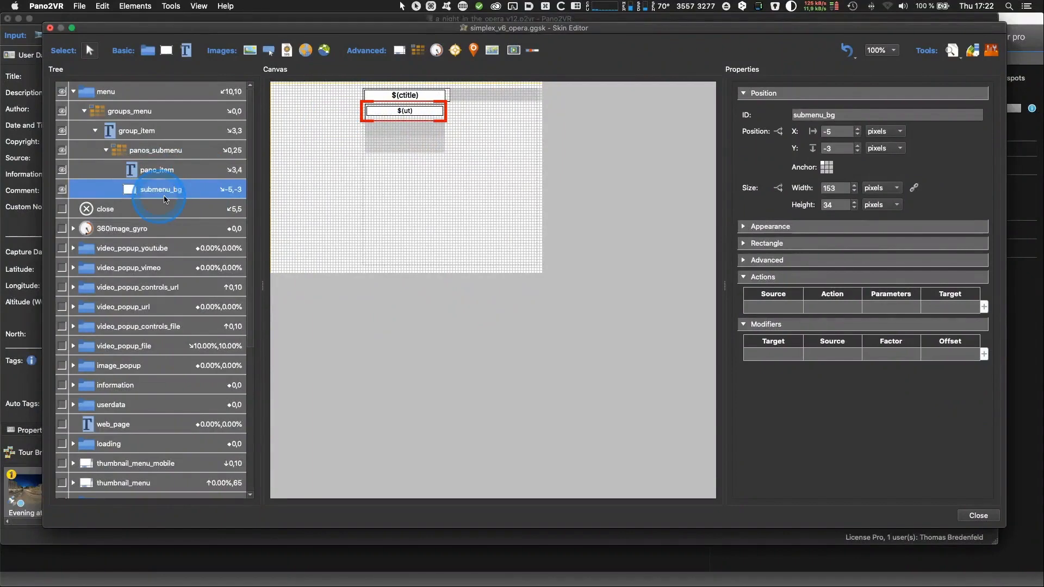
pyautogui.click(752, 245)
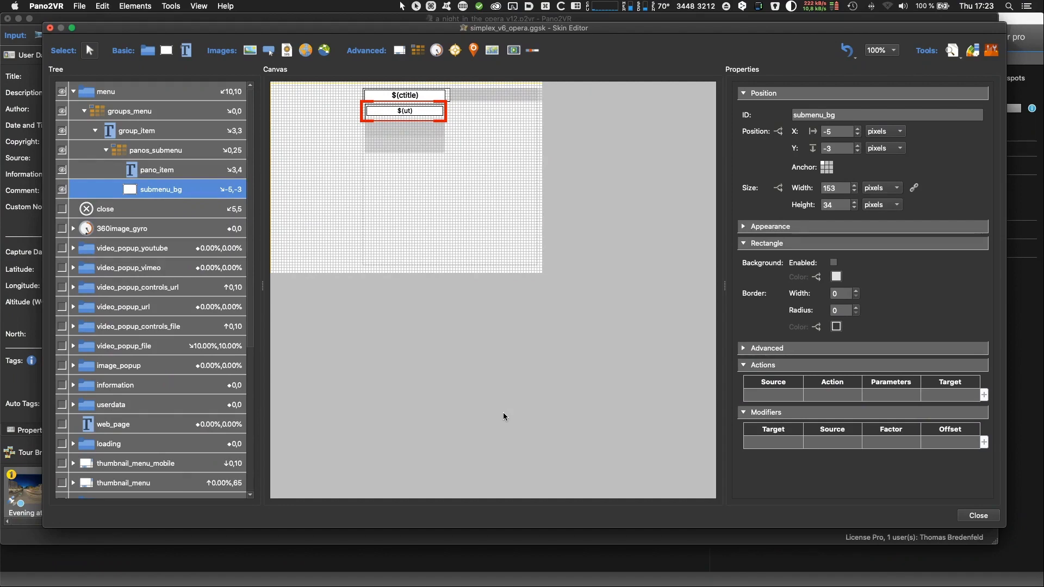
pyautogui.click(583, 456)
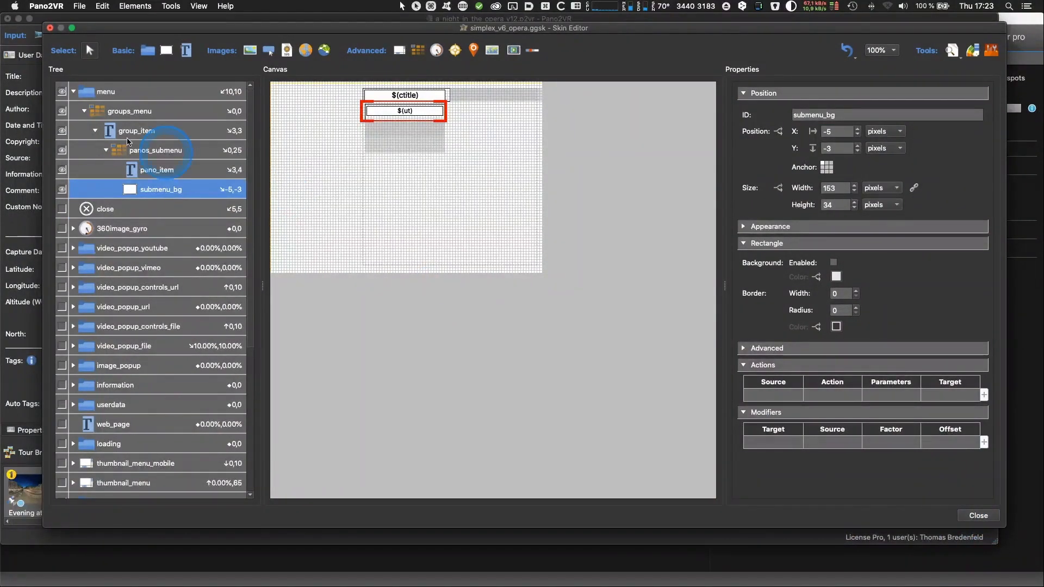
pyautogui.click(74, 92)
pyautogui.click(978, 515)
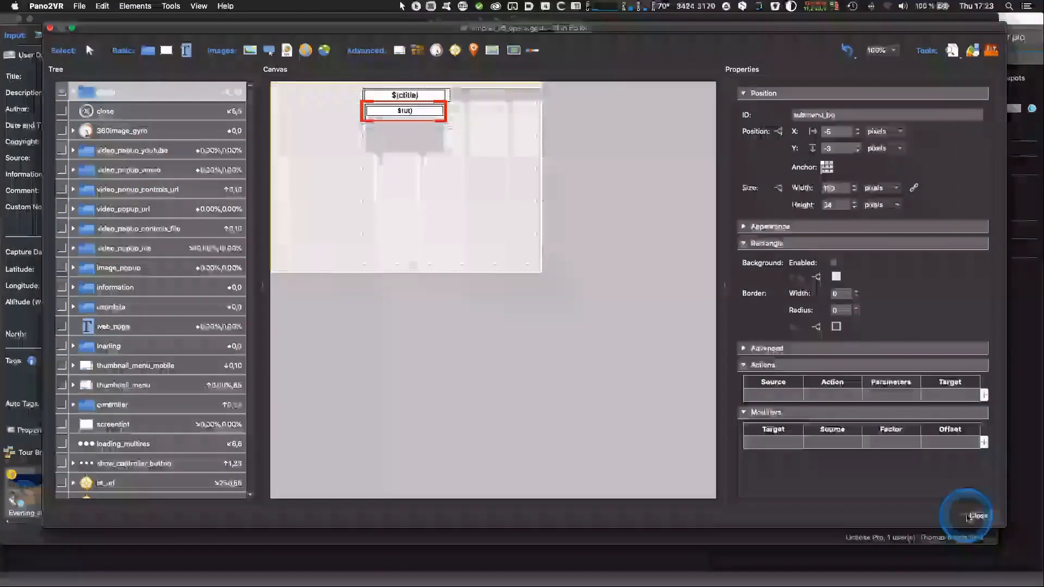
# Switch to Panotour Pro and view the tour's web map and the Vienna State Opera Interior group's floor plan.
pyautogui.click(589, 285)
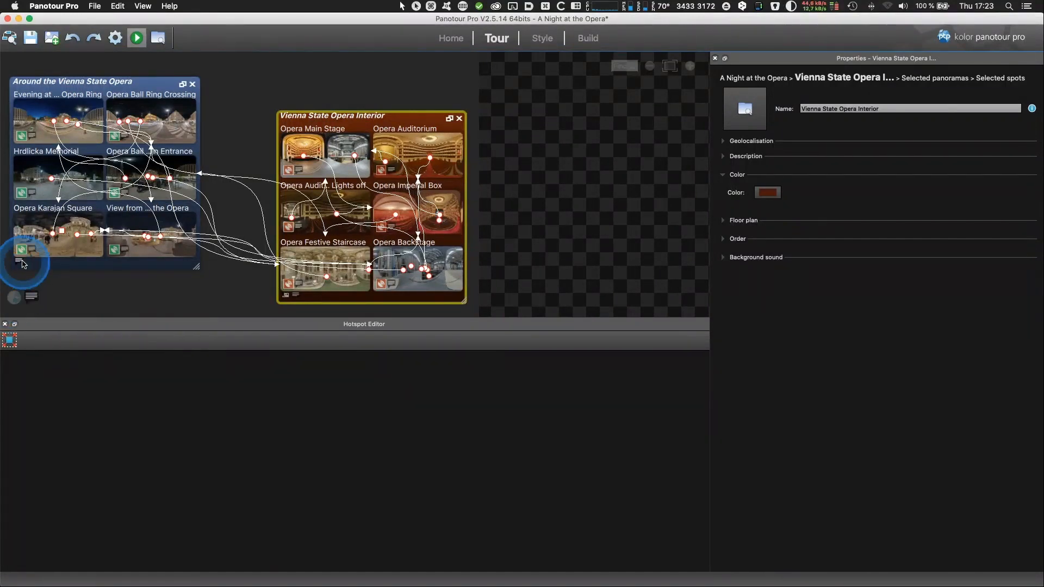
pyautogui.click(14, 301)
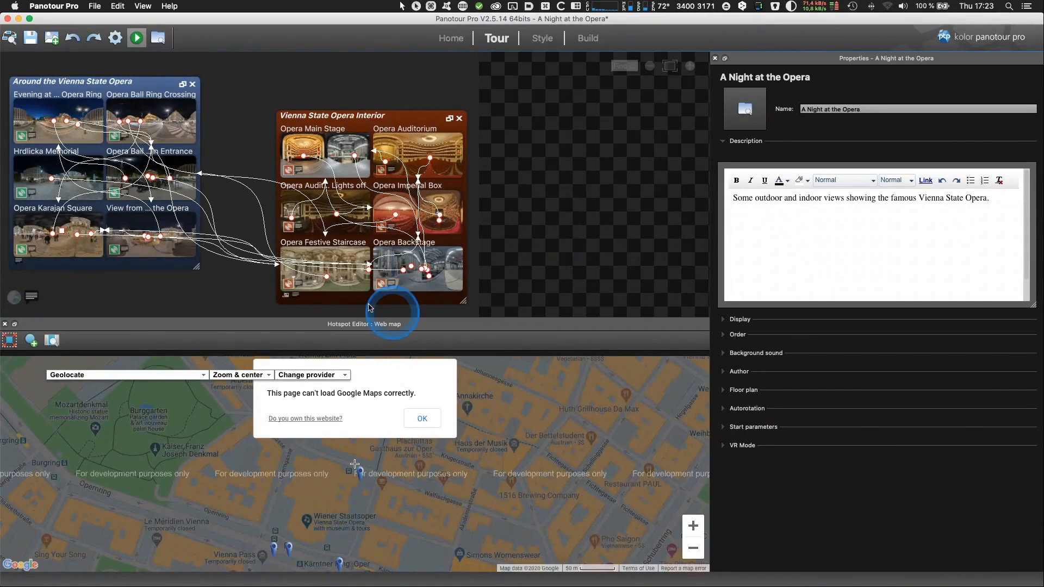
pyautogui.click(318, 302)
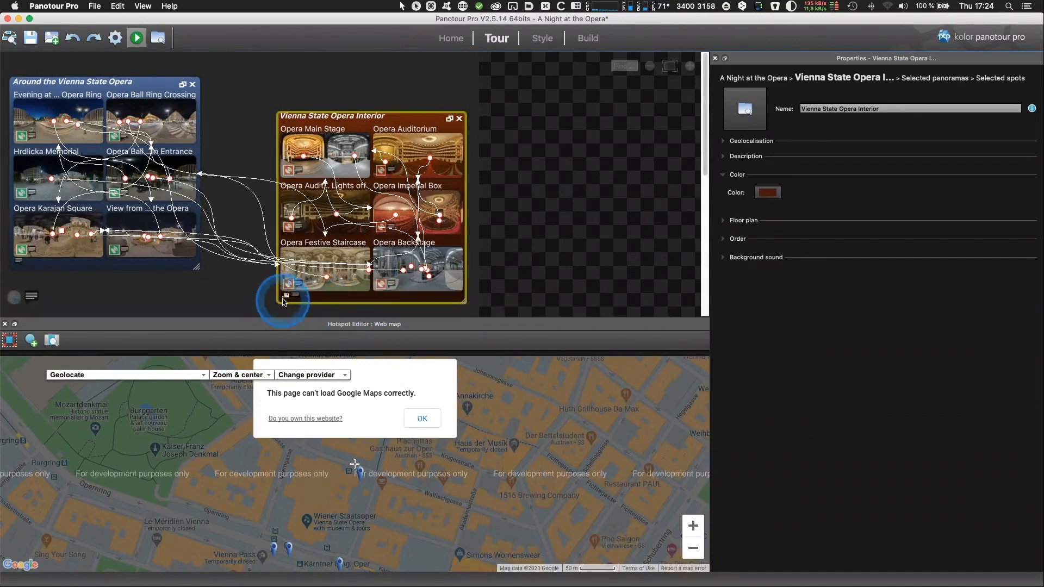
pyautogui.click(285, 296)
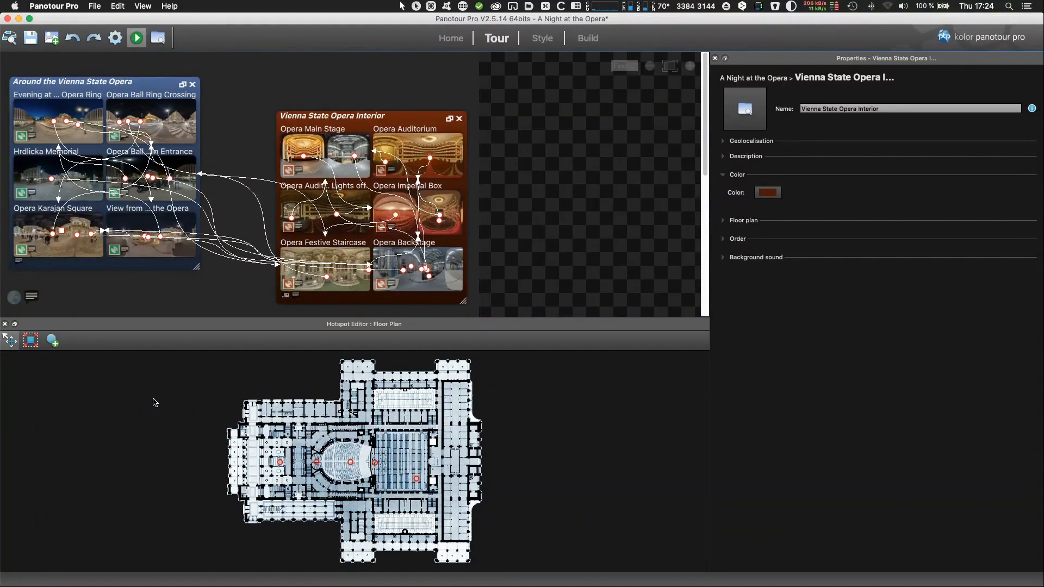
# Switch to Pano2VR, open the tour map and view it in the World Map Topo style.
pyautogui.press('super+Tab')
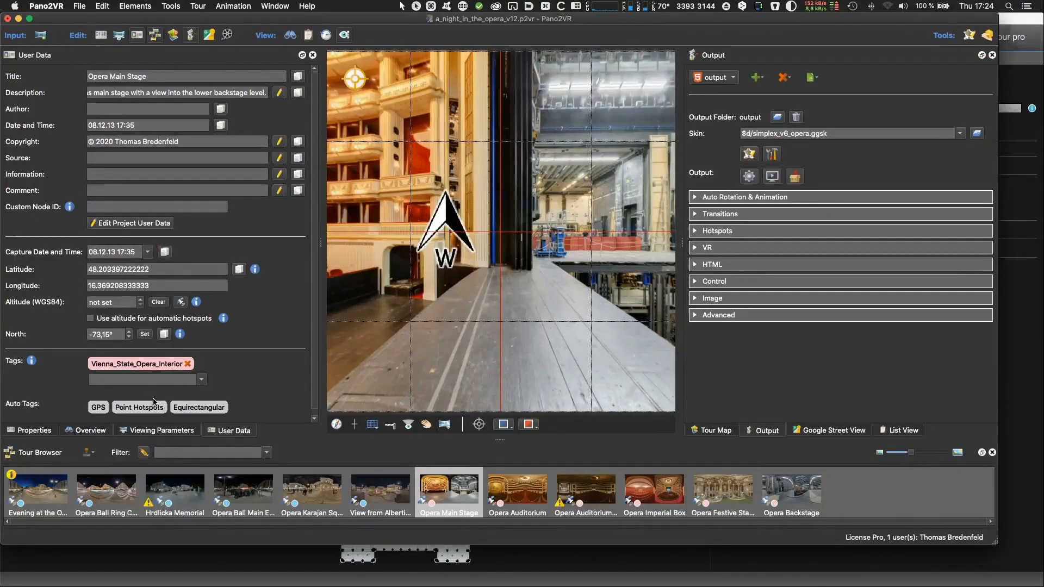
pyautogui.click(770, 364)
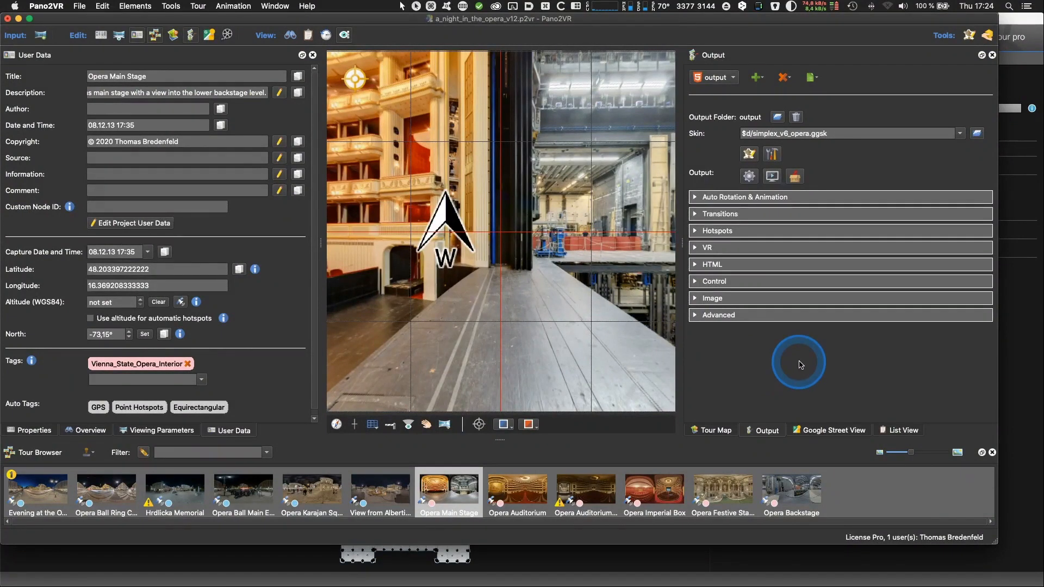
pyautogui.click(712, 430)
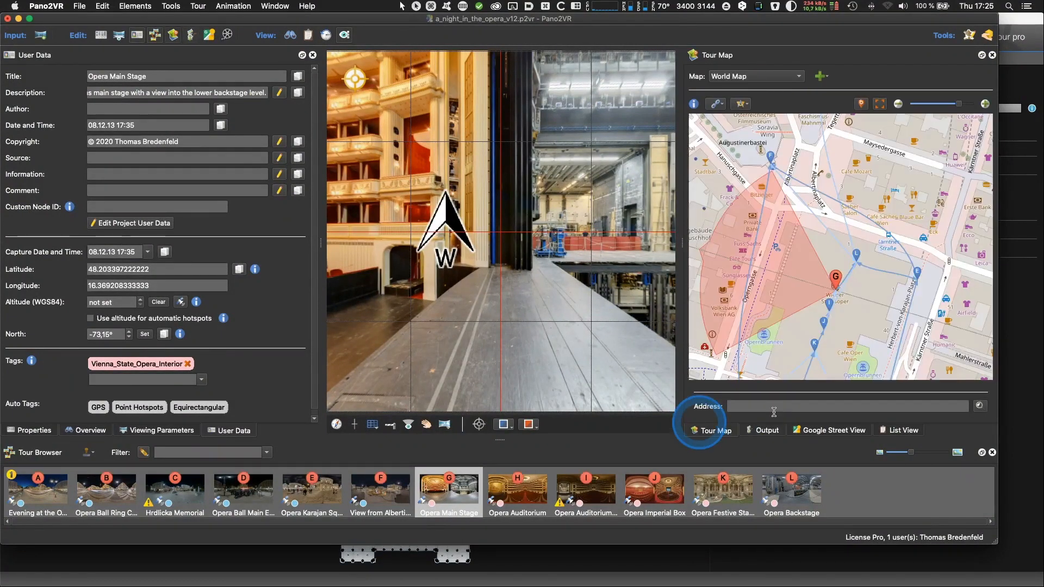
pyautogui.click(766, 78)
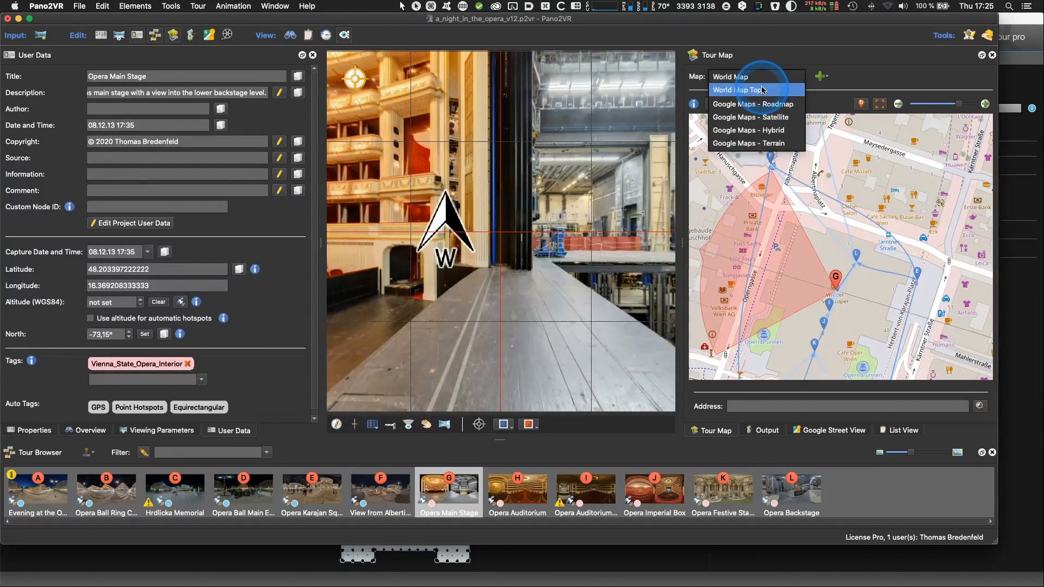
pyautogui.click(762, 92)
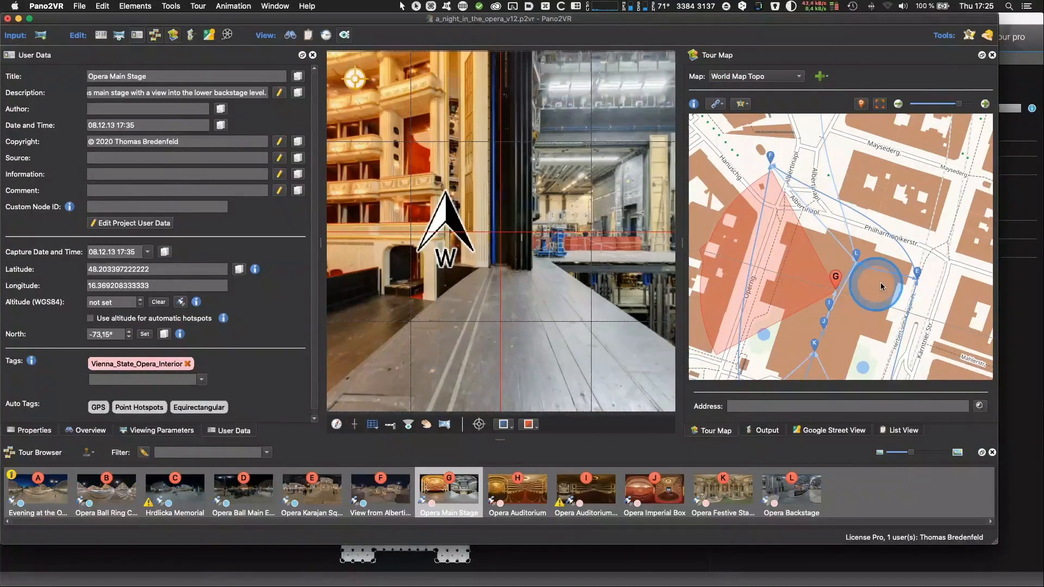
pyautogui.scroll(-2, 880, 282)
pyautogui.scroll(-2, 832, 274)
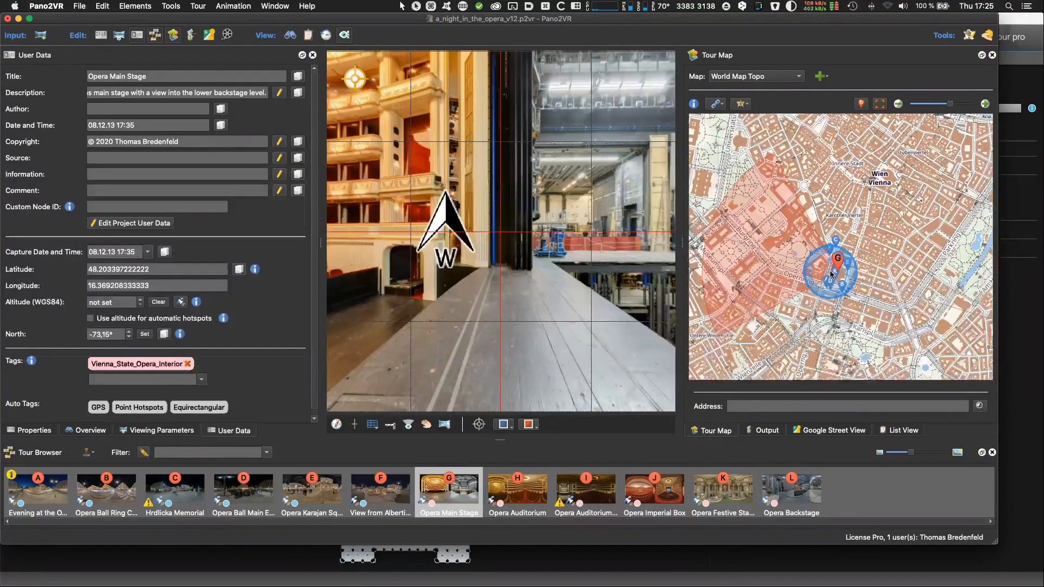
pyautogui.scroll(-2, 830, 275)
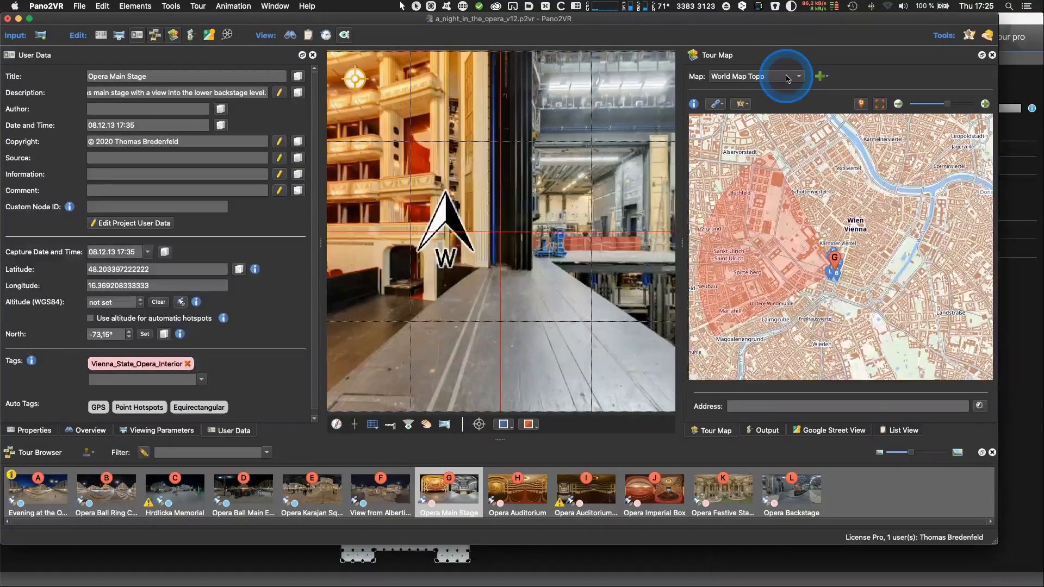
# Set the tour map back to World Map and view the panorama pins around the opera house.
pyautogui.scroll(1, 787, 75)
pyautogui.scroll(2, 864, 281)
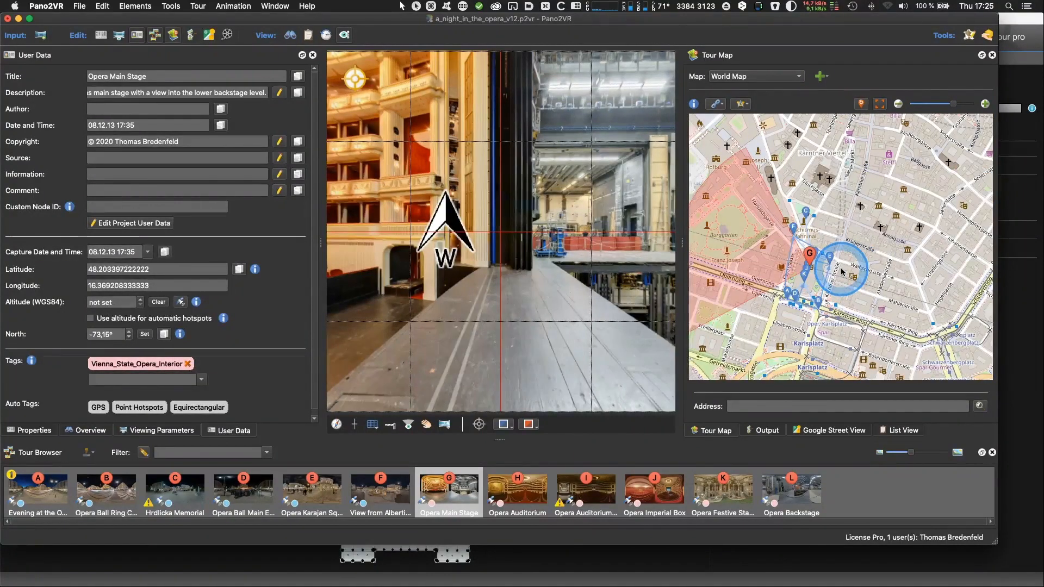
pyautogui.scroll(1, 837, 272)
pyautogui.moveTo(804, 184)
pyautogui.mouseDown()
pyautogui.moveTo(924, 259)
pyautogui.moveTo(873, 198)
pyautogui.mouseUp()
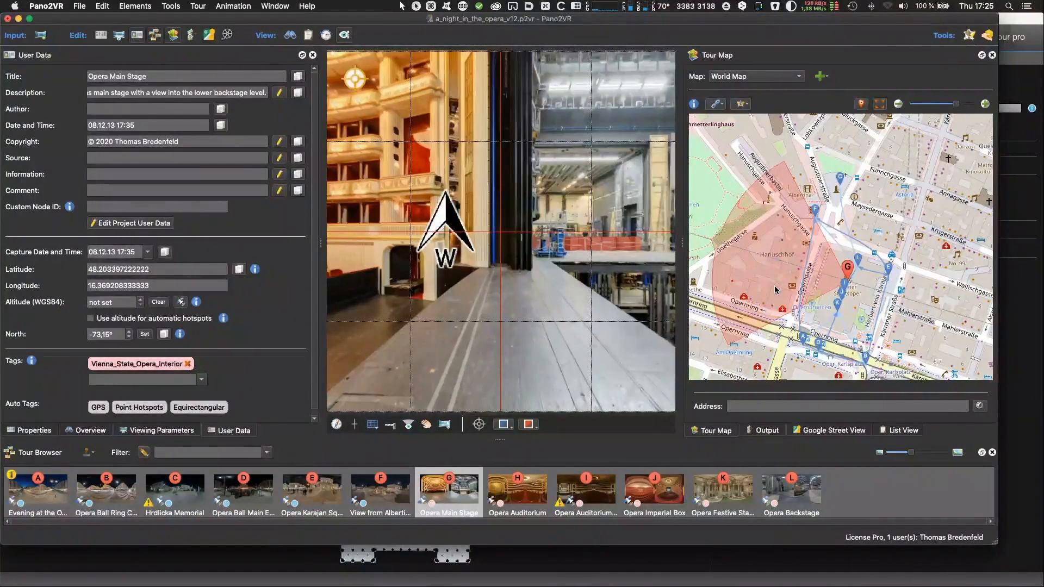
# Compare the Google Maps roadmap, satellite and terrain styles in the tour map, and set it to Google Maps - Hybrid.
pyautogui.click(782, 87)
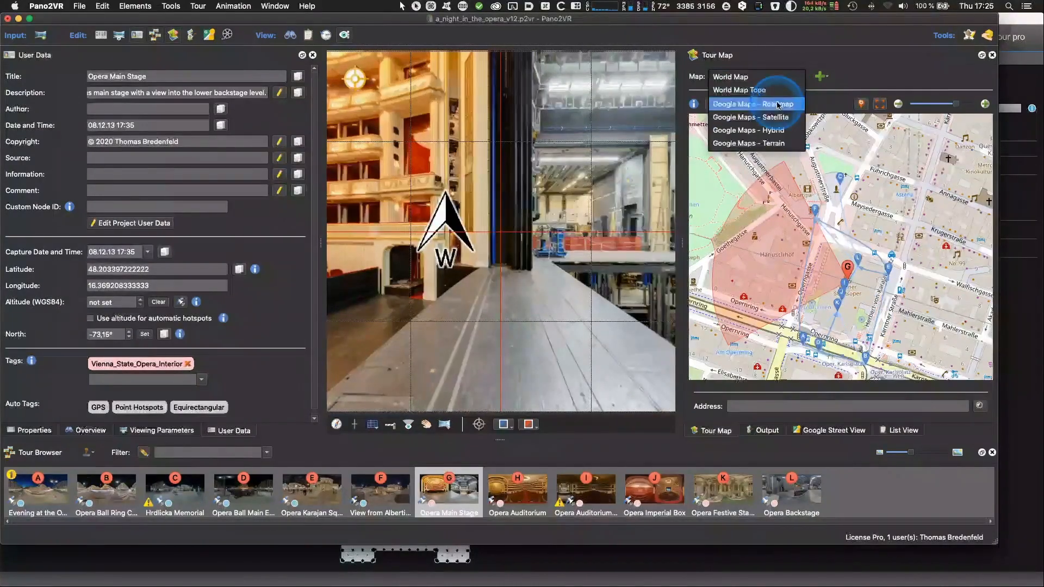
pyautogui.click(778, 103)
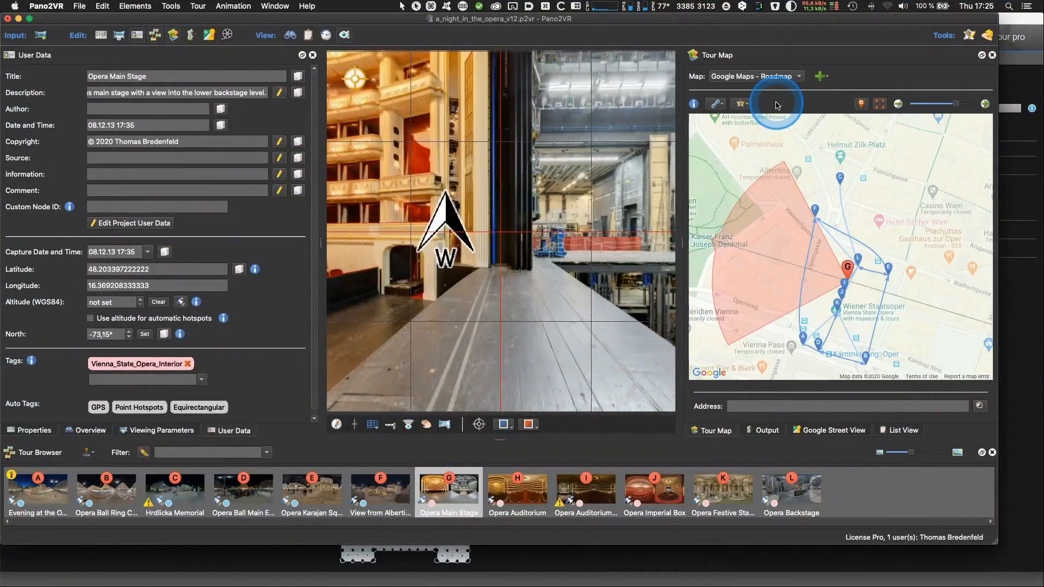
pyautogui.click(770, 77)
pyautogui.click(767, 88)
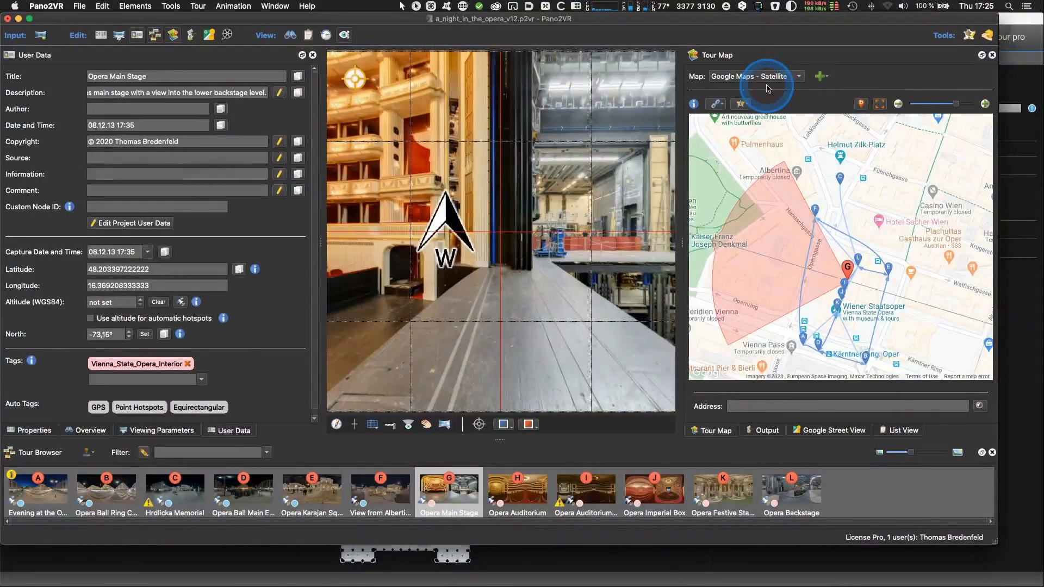
pyautogui.click(769, 78)
pyautogui.click(772, 89)
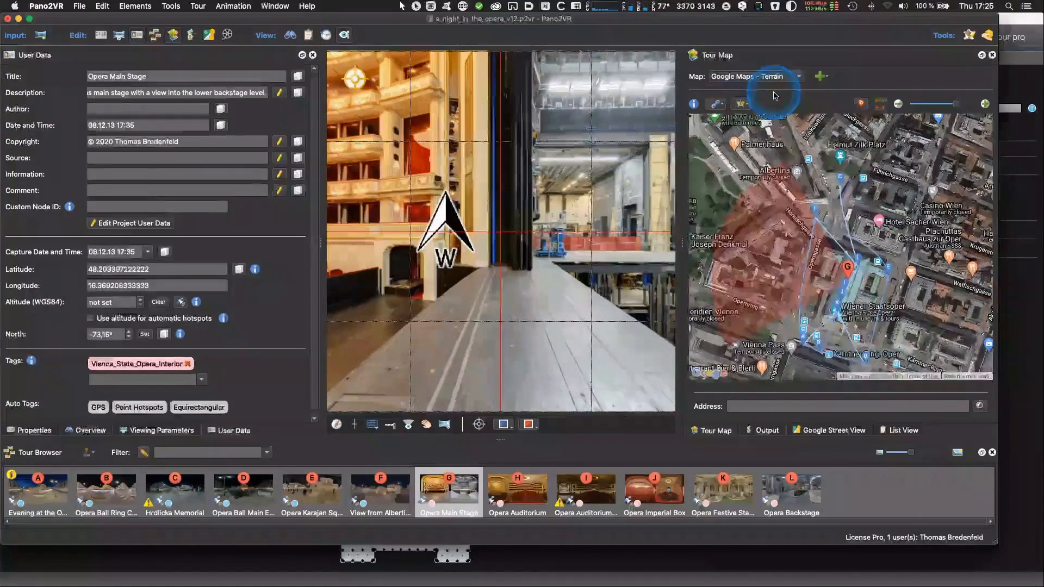
pyautogui.click(769, 77)
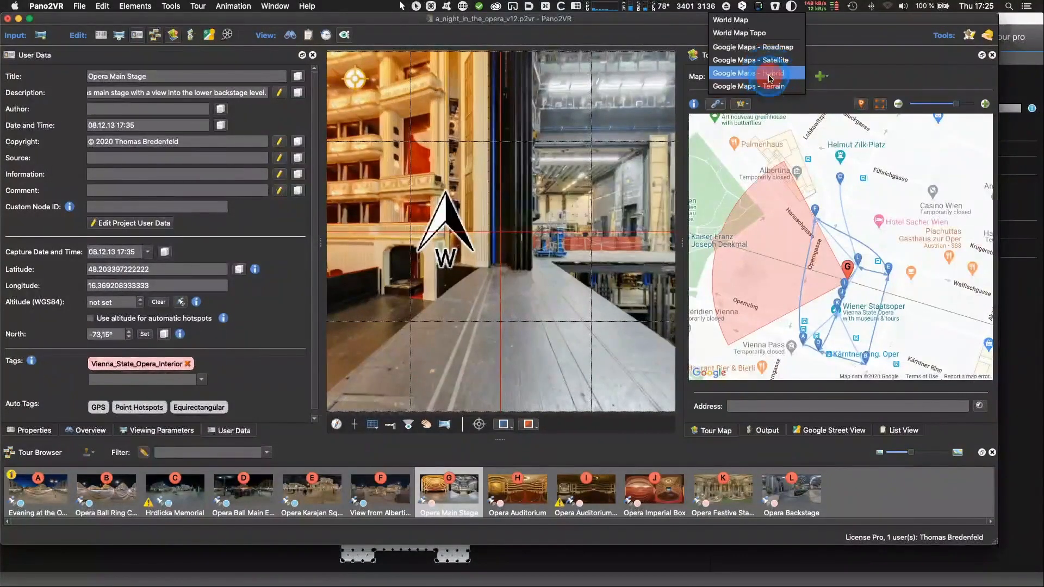
pyautogui.click(770, 78)
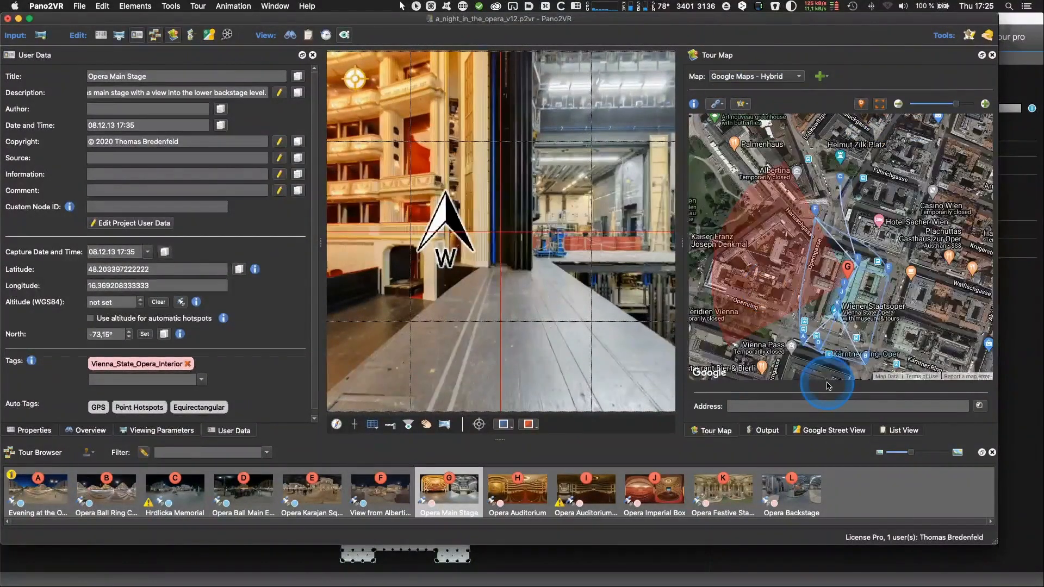
pyautogui.click(837, 193)
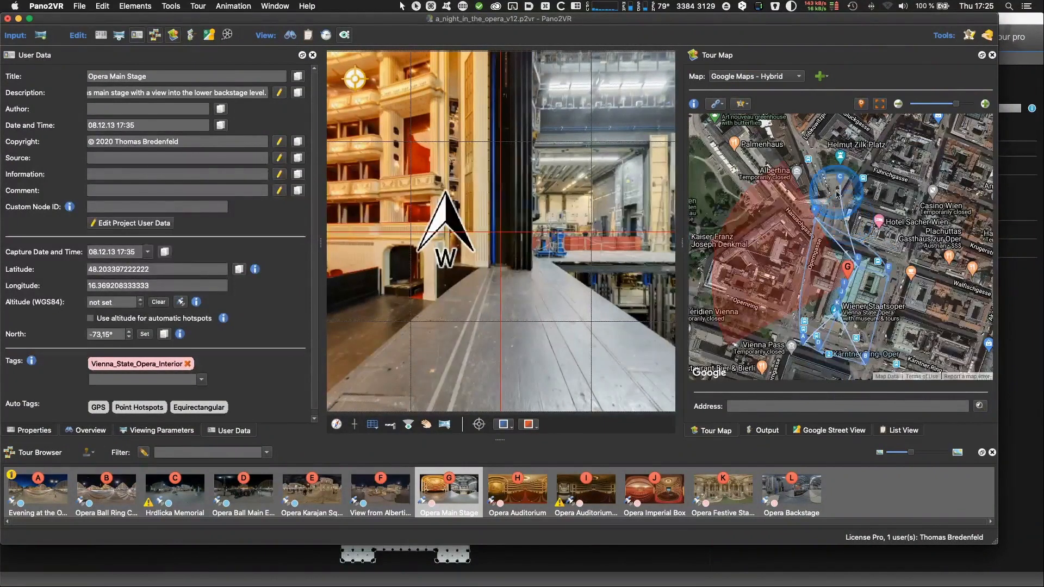
pyautogui.moveTo(837, 193)
pyautogui.mouseDown()
pyautogui.moveTo(896, 340)
pyautogui.moveTo(839, 231)
pyautogui.mouseUp()
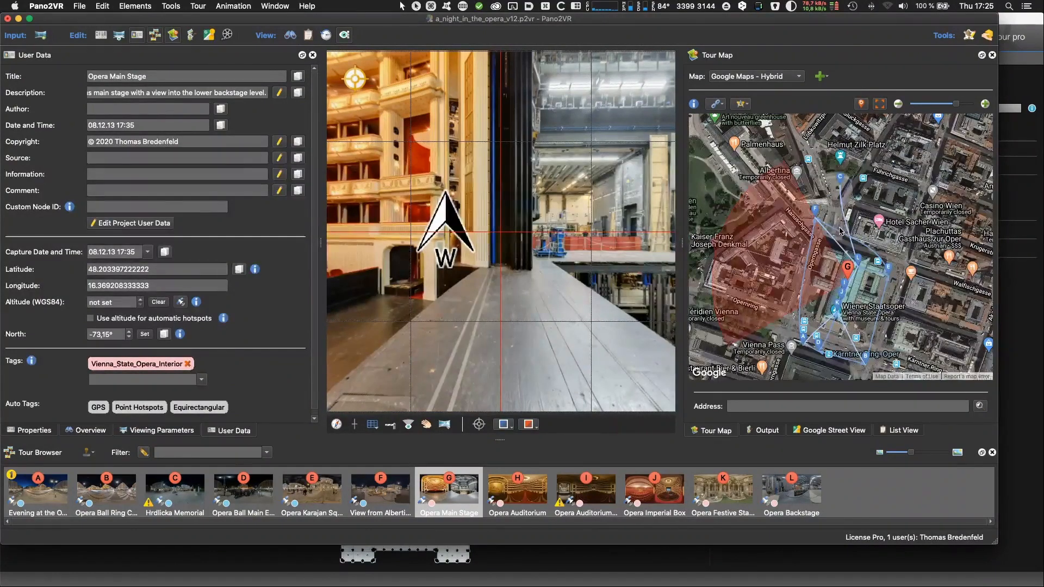
pyautogui.click(797, 80)
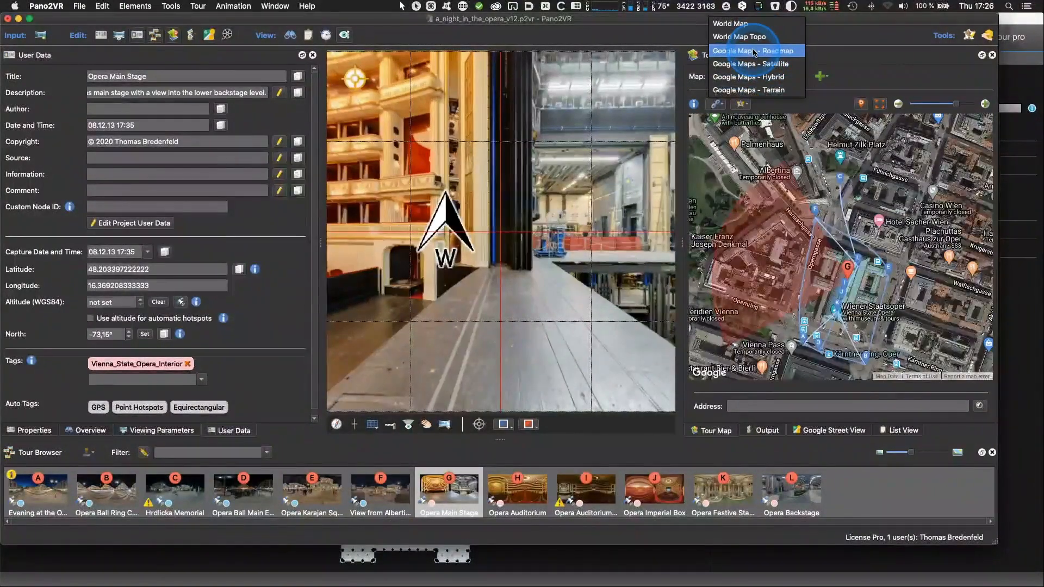
pyautogui.click(761, 77)
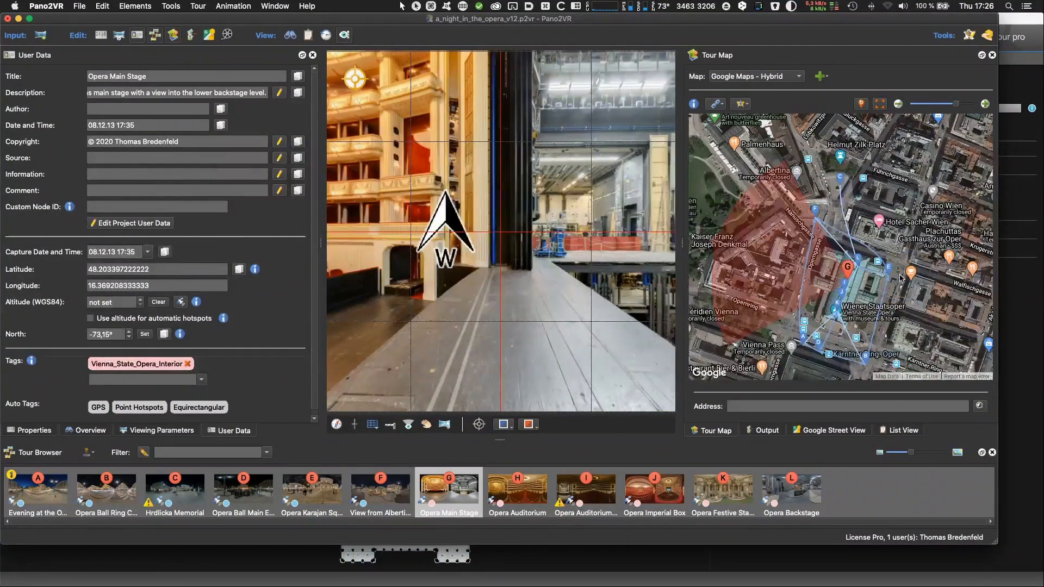
# Switch to Panotour Pro, view the tour's web map and examine the PanotourMaps plugin's display, layer and spot settings.
pyautogui.press('super+Tab')
pyautogui.click(14, 296)
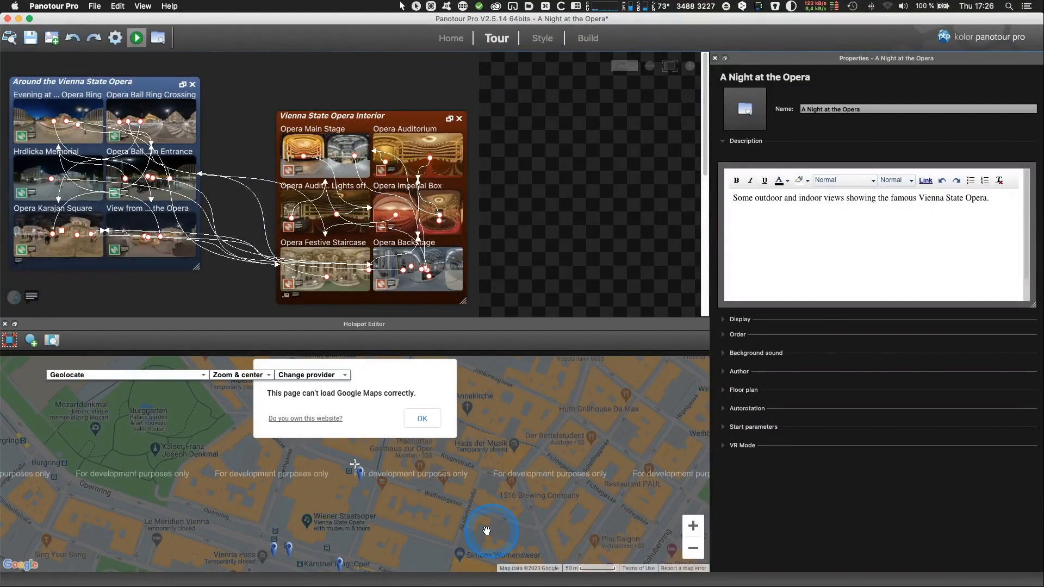
pyautogui.click(542, 38)
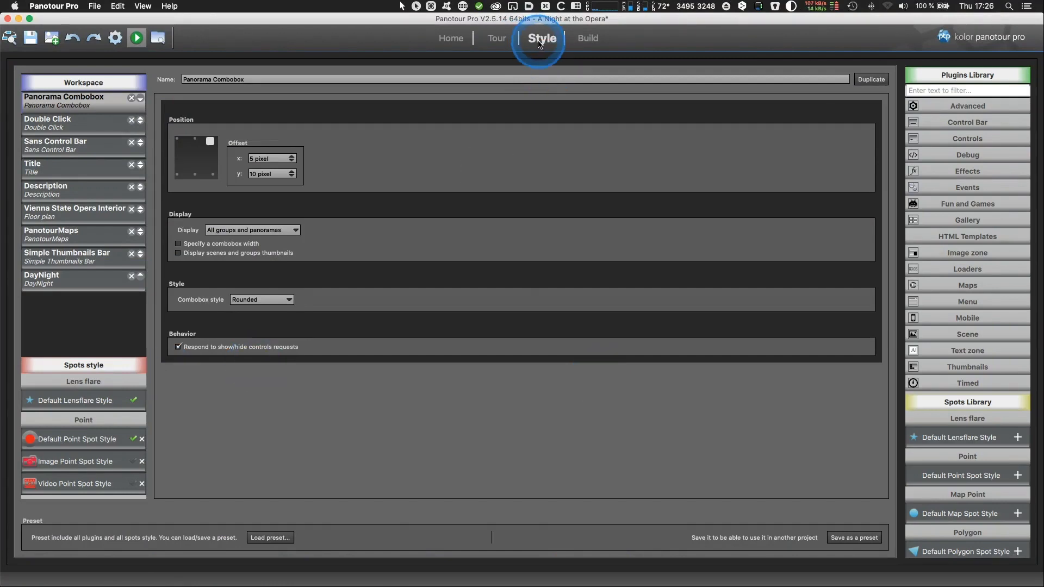
pyautogui.click(73, 238)
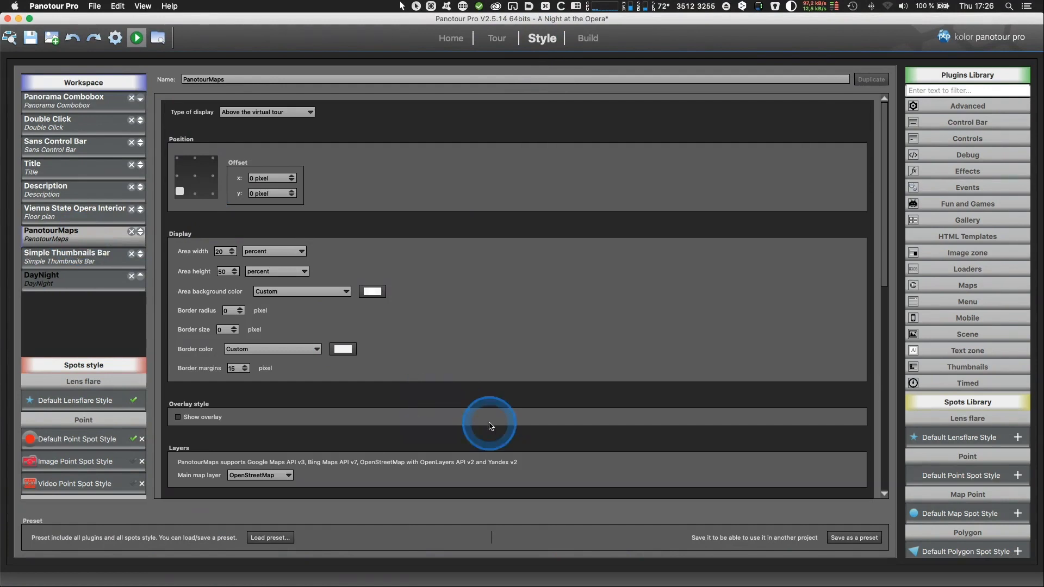
pyautogui.scroll(-3, 469, 392)
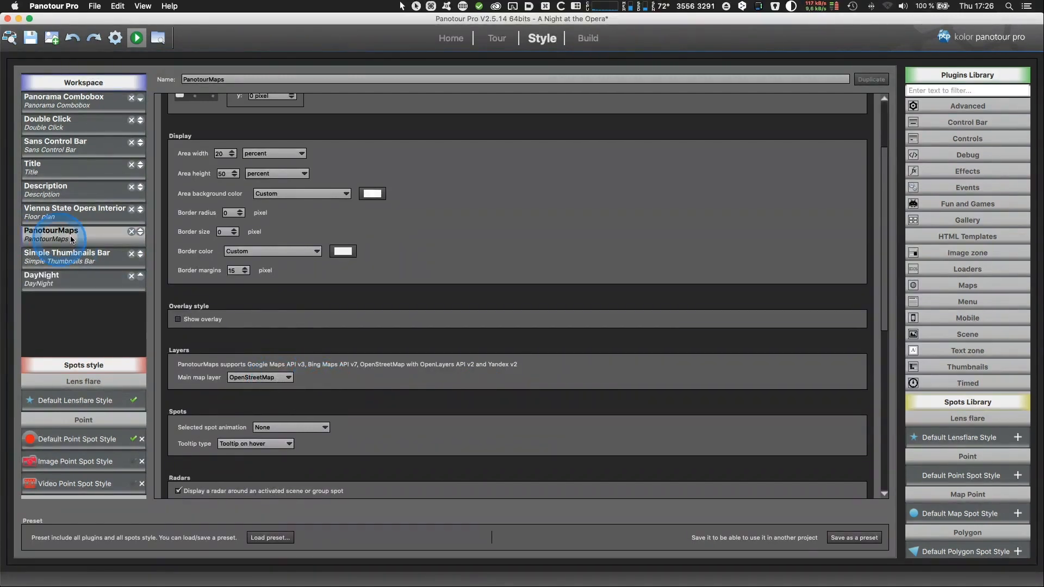
# Examine the position, display and selector settings of the Vienna State Opera Interior floor plan plugin.
pyautogui.click(56, 210)
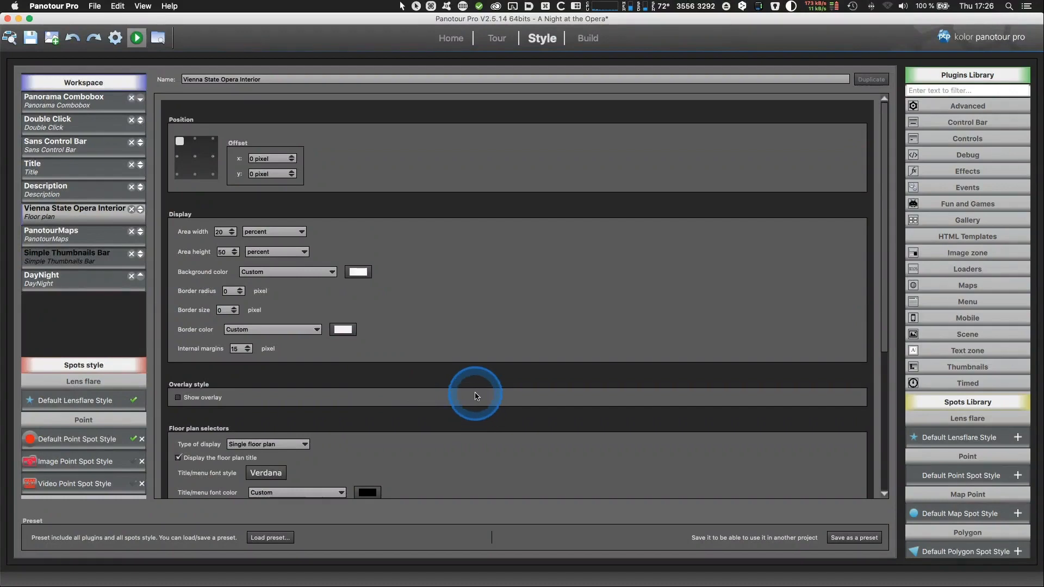
pyautogui.scroll(-3, 510, 393)
pyautogui.scroll(3, 508, 393)
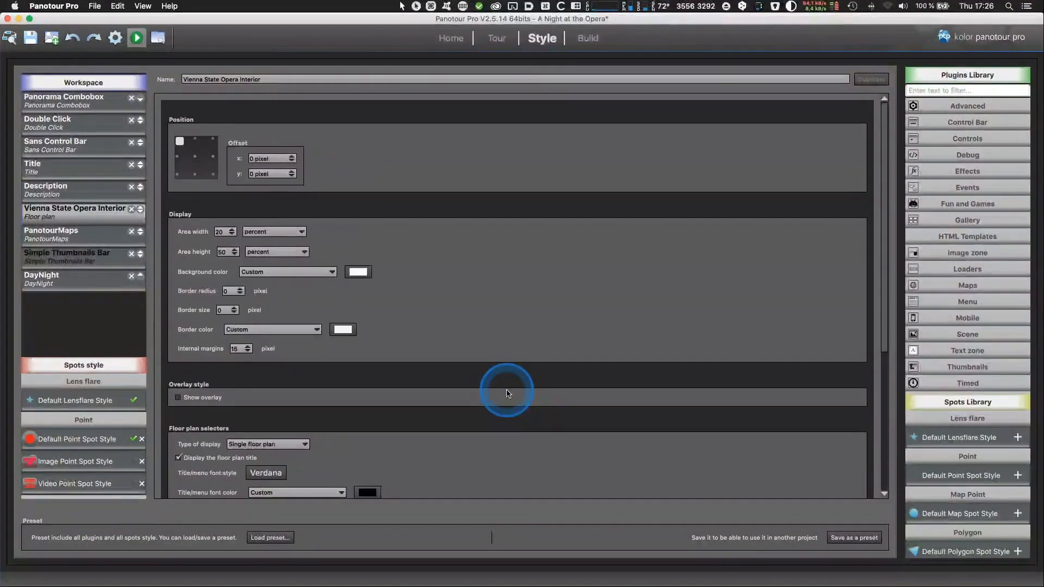
# Examine the remaining floor plan plugin settings and the Vienna State Opera Interior group's floor plan image, title and orientation in the tour.
pyautogui.scroll(-2, 426, 326)
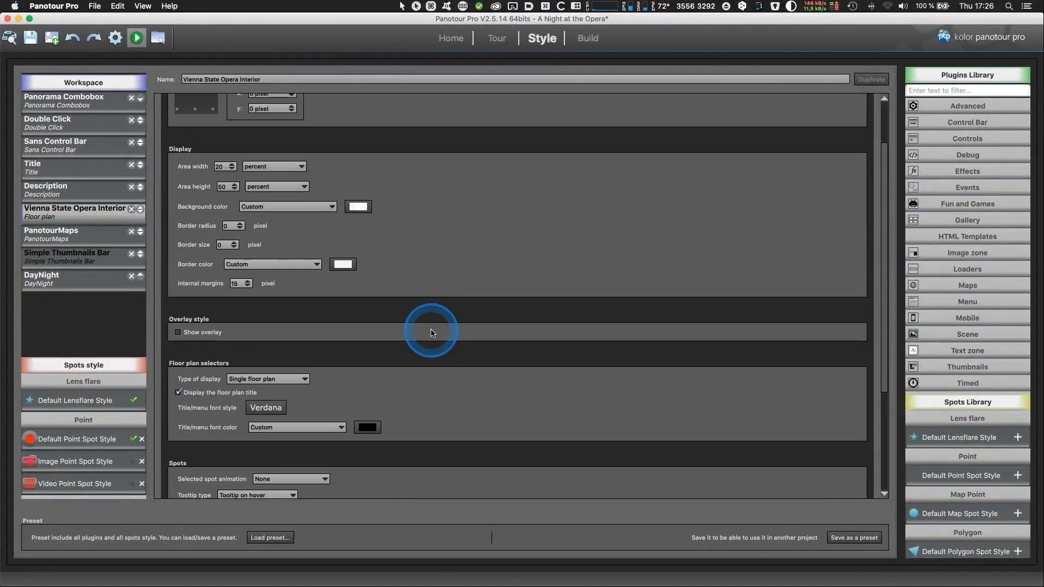
pyautogui.click(496, 38)
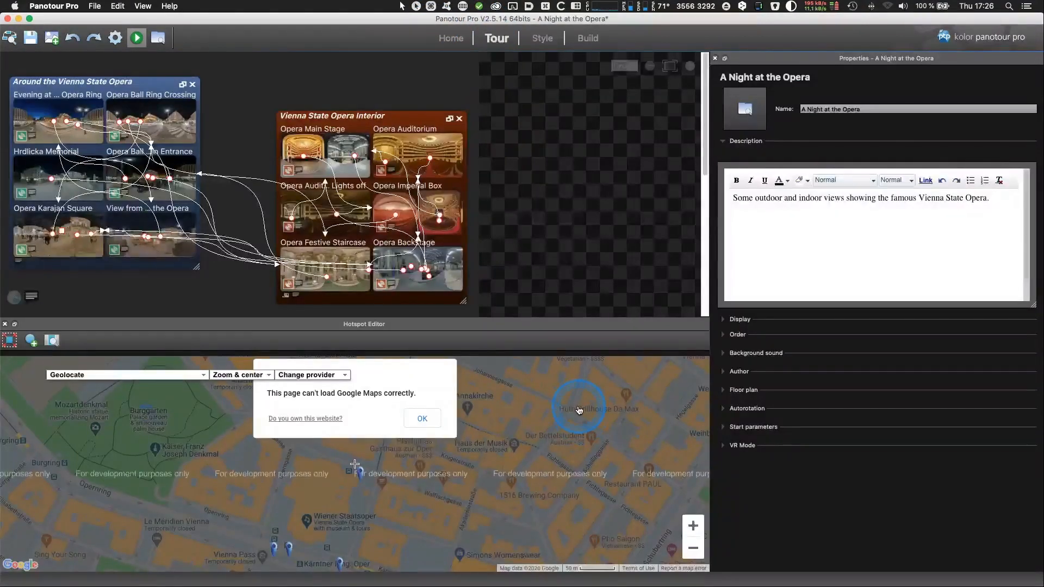
pyautogui.click(286, 294)
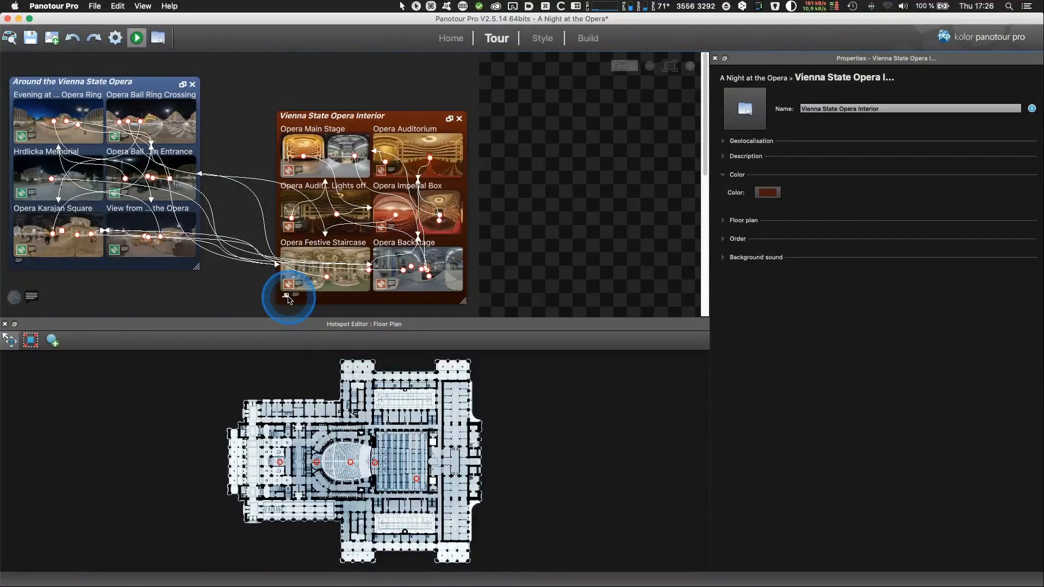
pyautogui.click(723, 245)
pyautogui.click(729, 220)
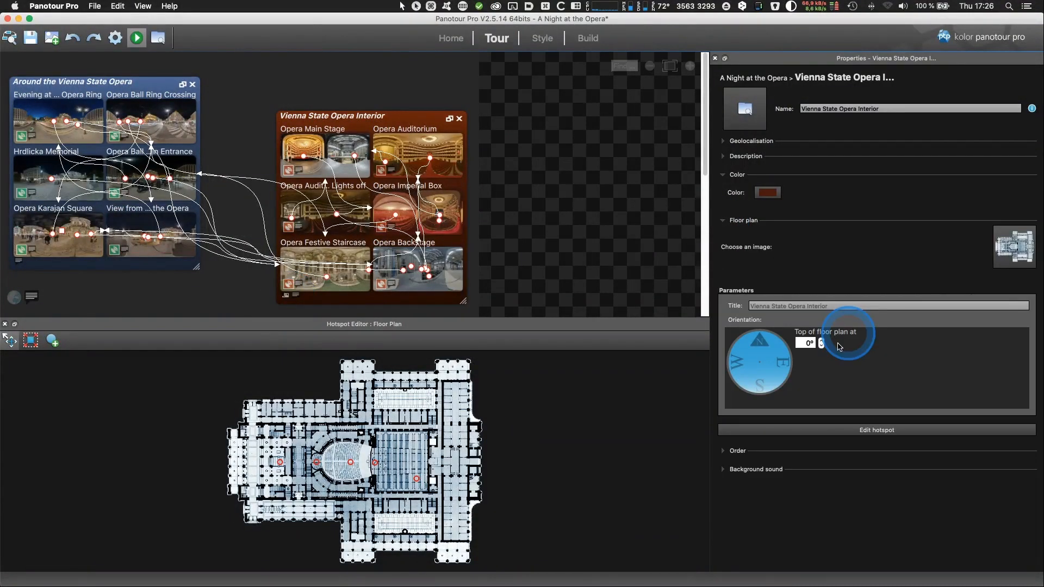
pyautogui.click(1010, 249)
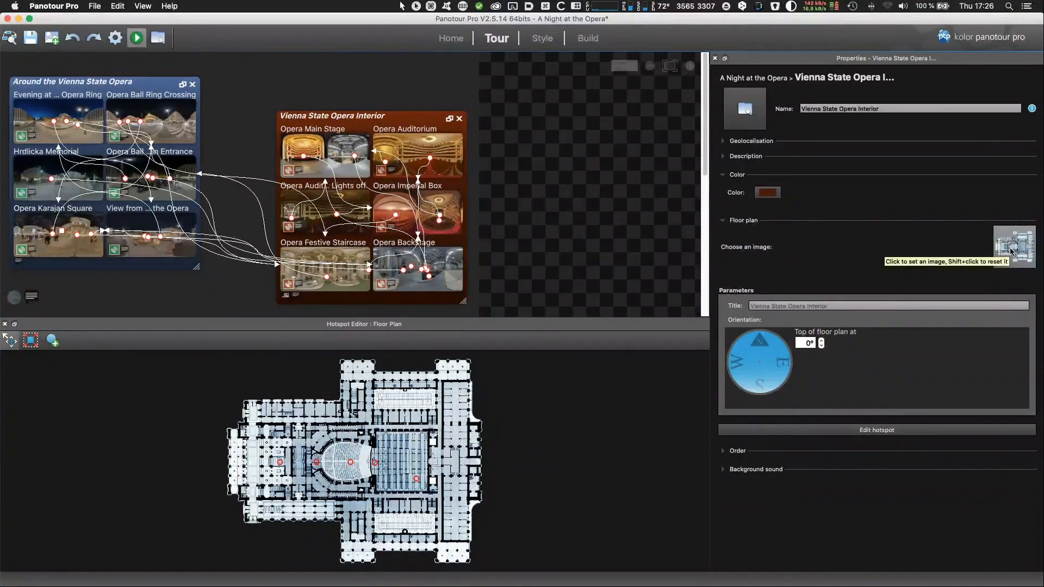
pyautogui.click(1003, 251)
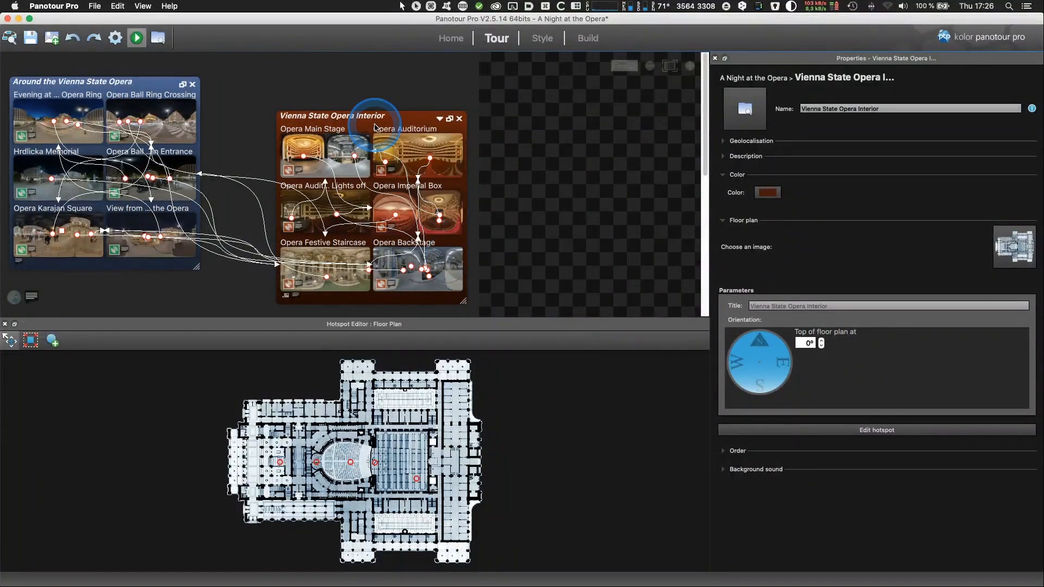
# Switch to Pano2VR, open the simplex_v6_opera.ggsk output skin for editing, and hide its menu element on the canvas.
pyautogui.press('super+Tab')
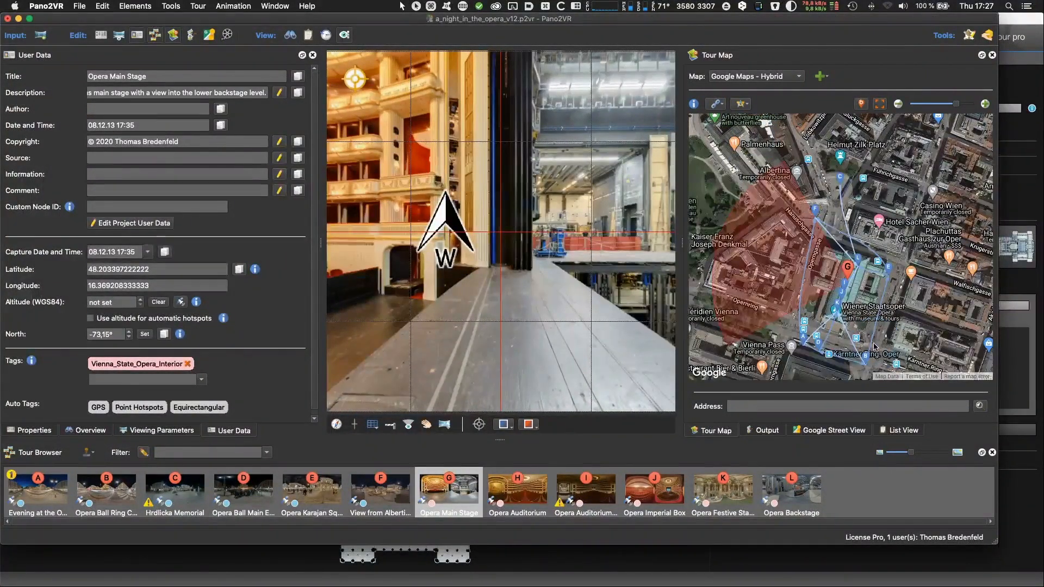
pyautogui.click(767, 430)
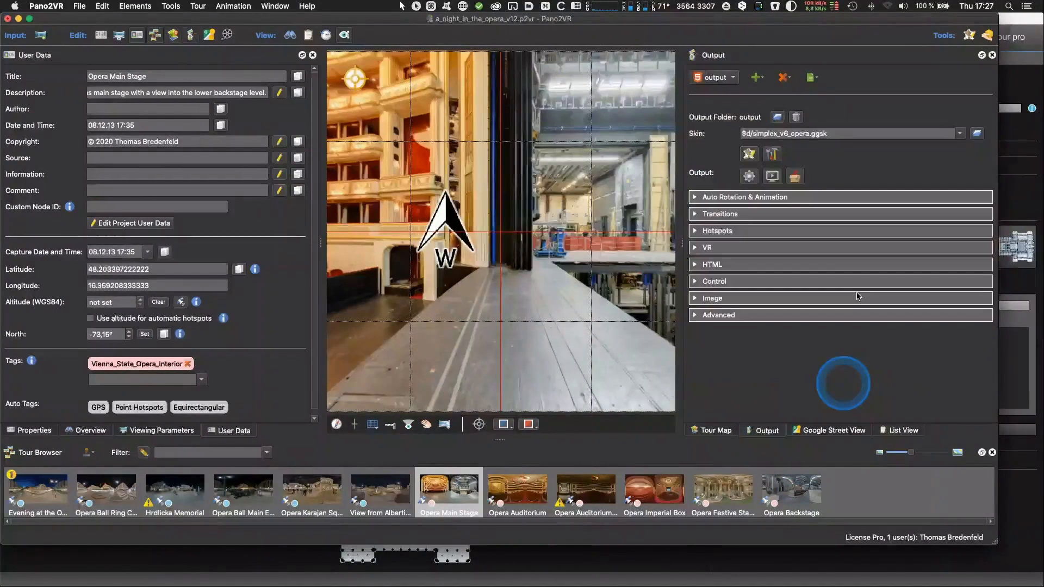
pyautogui.click(749, 142)
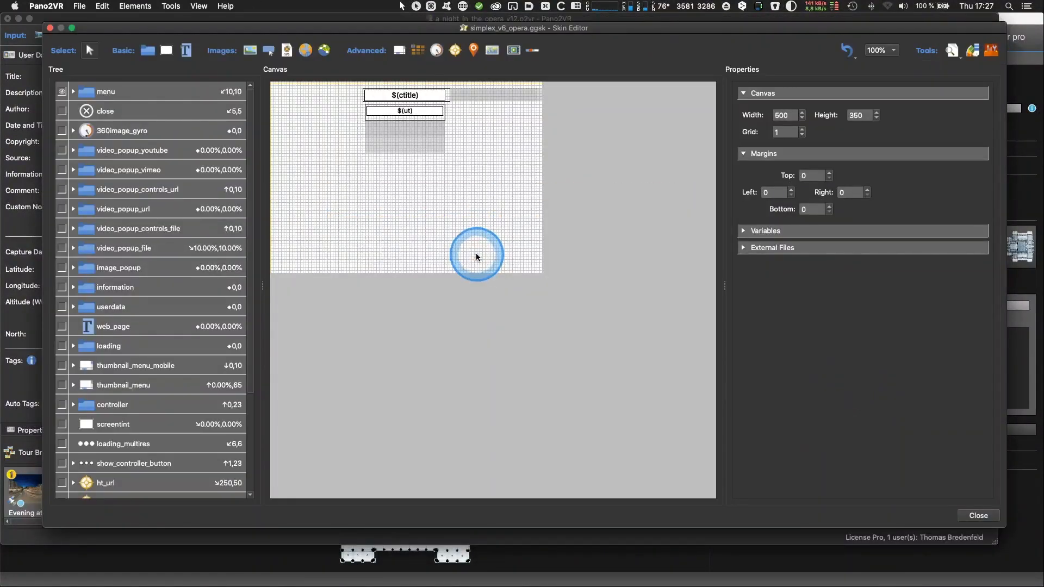
pyautogui.click(63, 93)
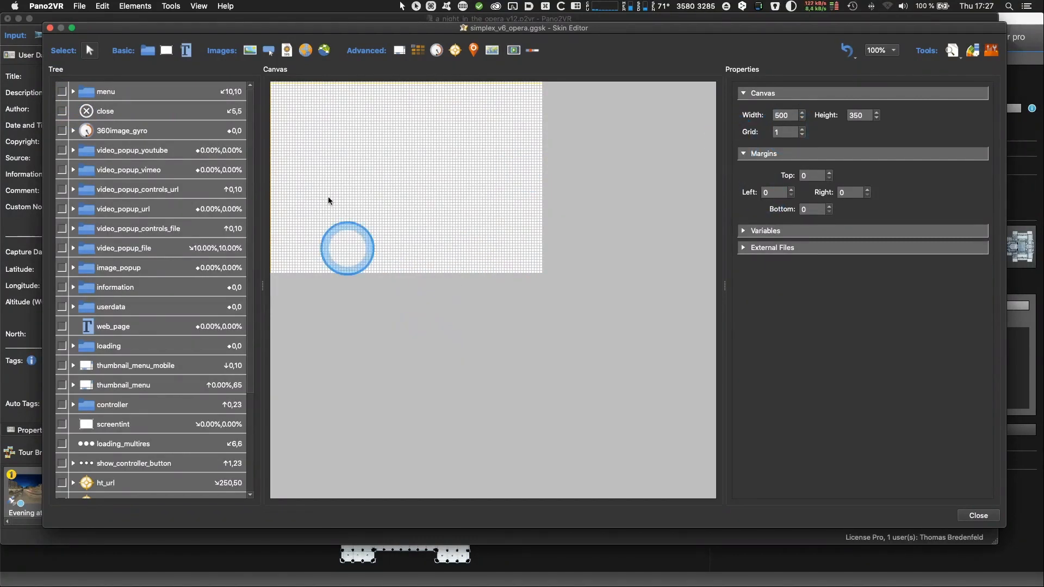
# Set the skin canvas size to 800 wide and 600 high.
pyautogui.doubleClick(781, 115)
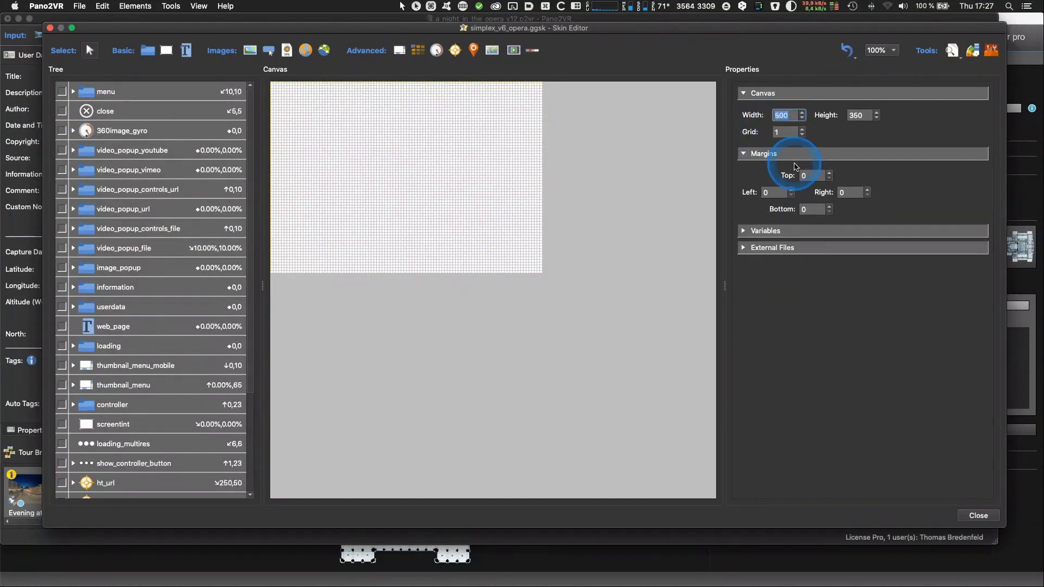
pyautogui.write('800')
pyautogui.press('Tab')
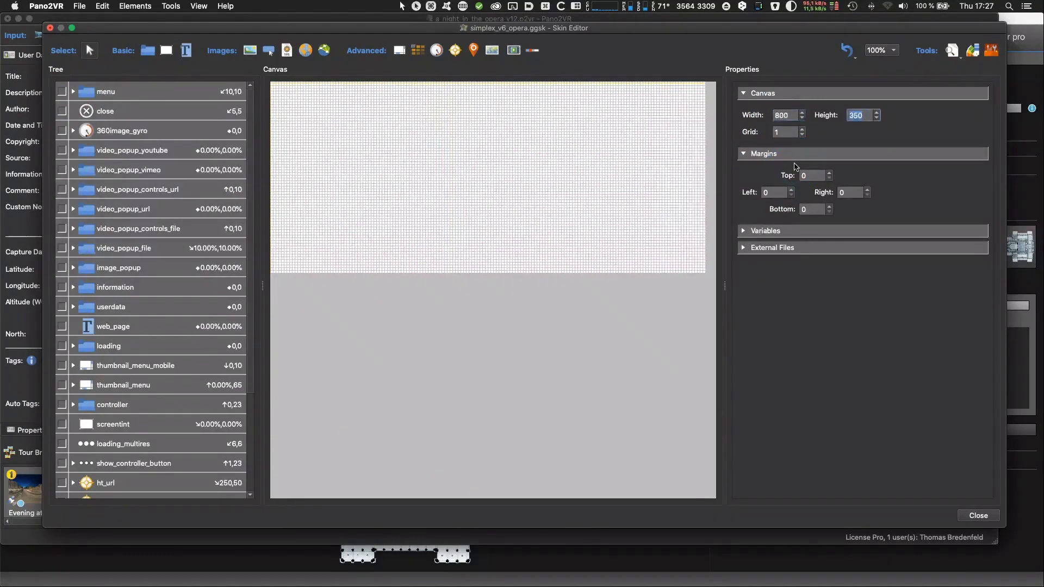
pyautogui.write('600')
pyautogui.press('Tab')
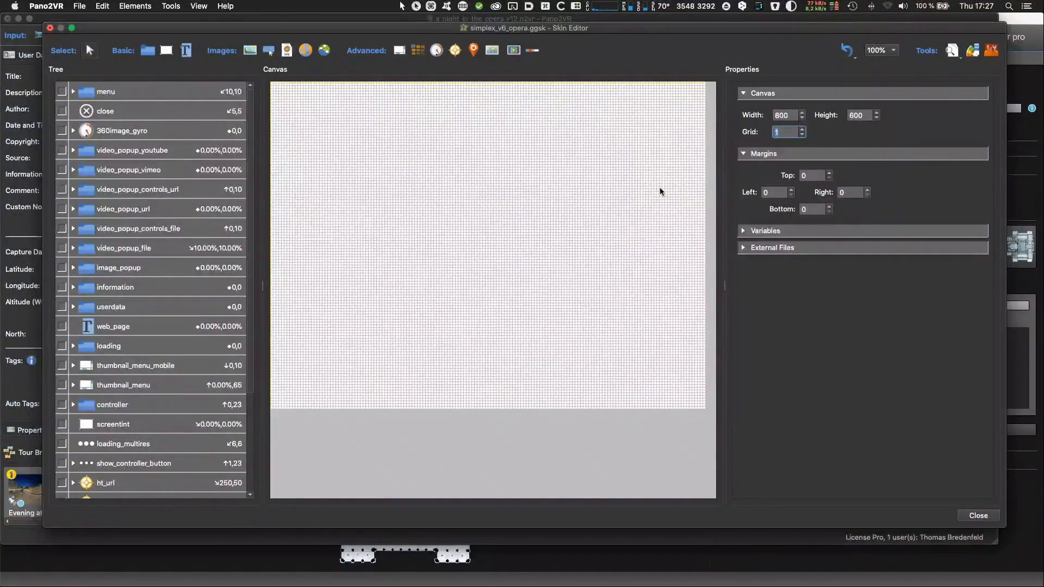
pyautogui.click(788, 115)
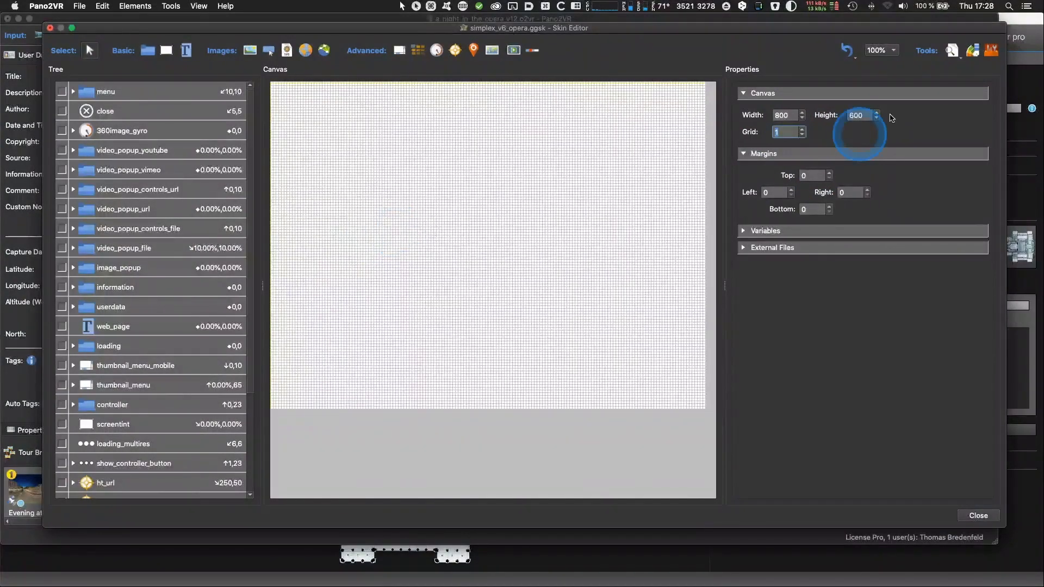
# Open the Components Toolbox and filter the built-in components by the Simplex tag.
pyautogui.click(990, 50)
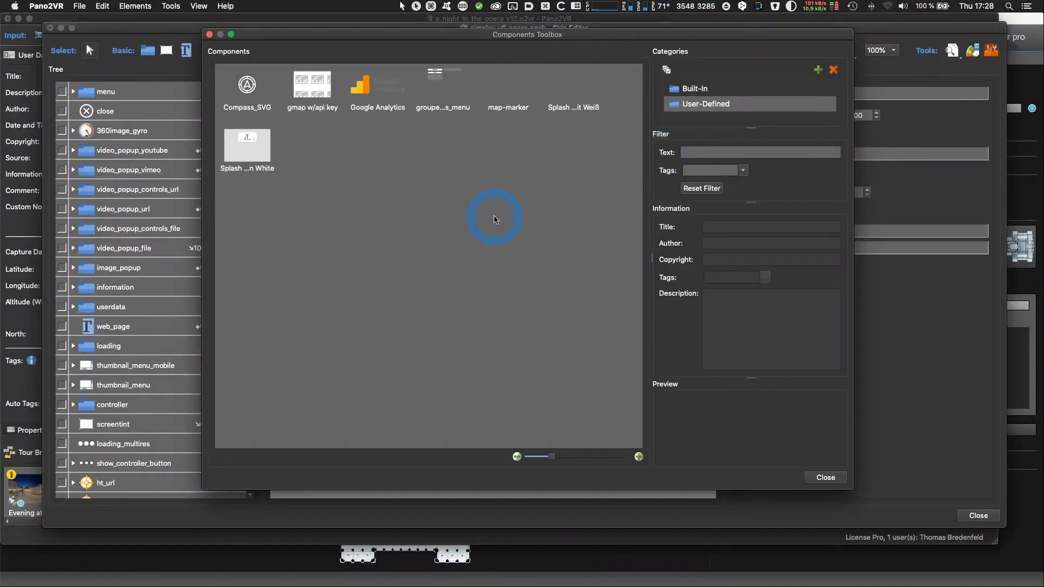
pyautogui.click(687, 88)
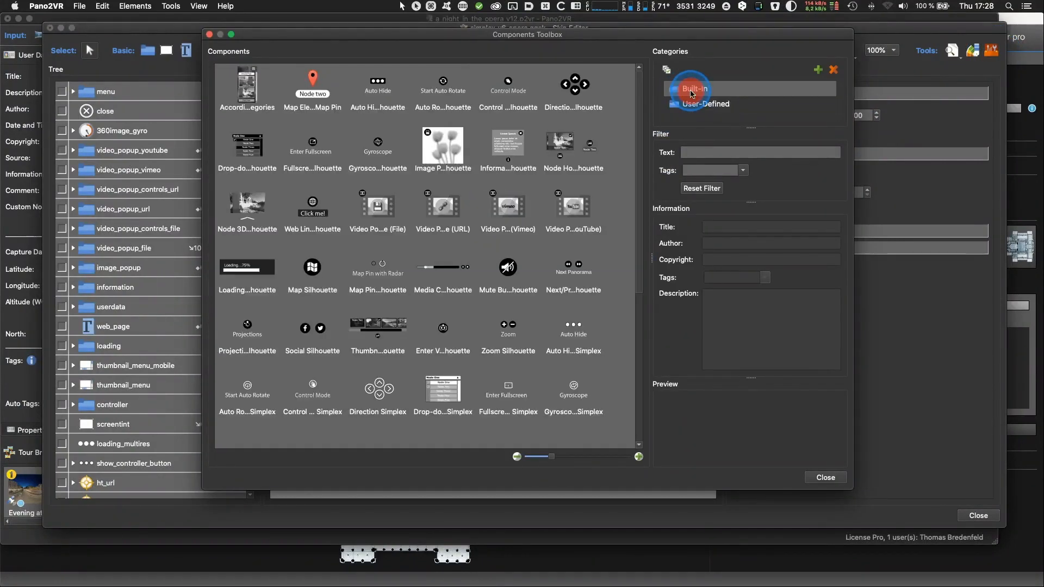
pyautogui.click(741, 170)
pyautogui.moveTo(745, 193); pyautogui.dragTo(732, 277)
pyautogui.click(706, 195)
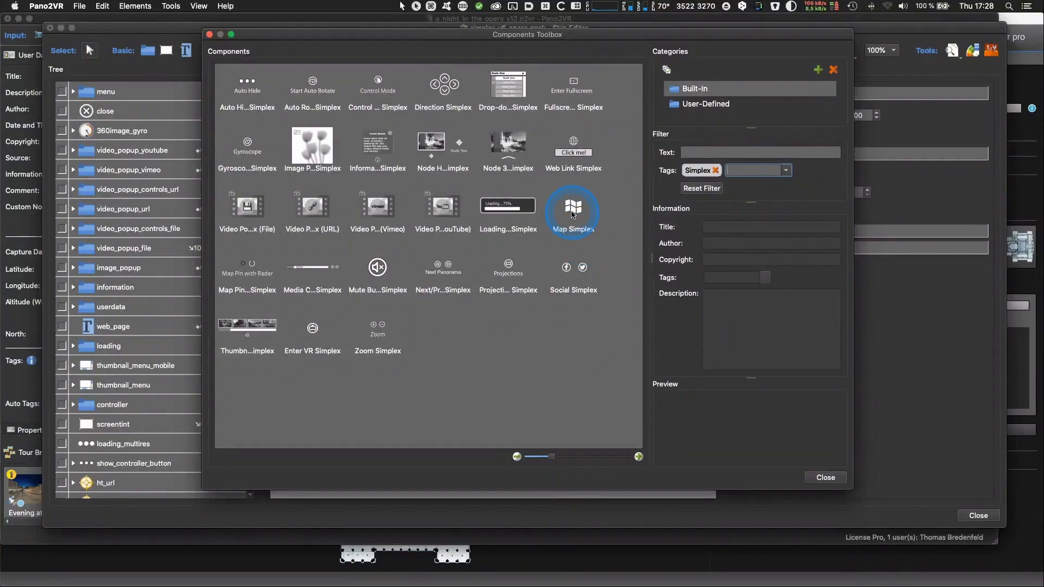
# Insert the Map Simplex component into the skin and close the Components Toolbox.
pyautogui.click(571, 214)
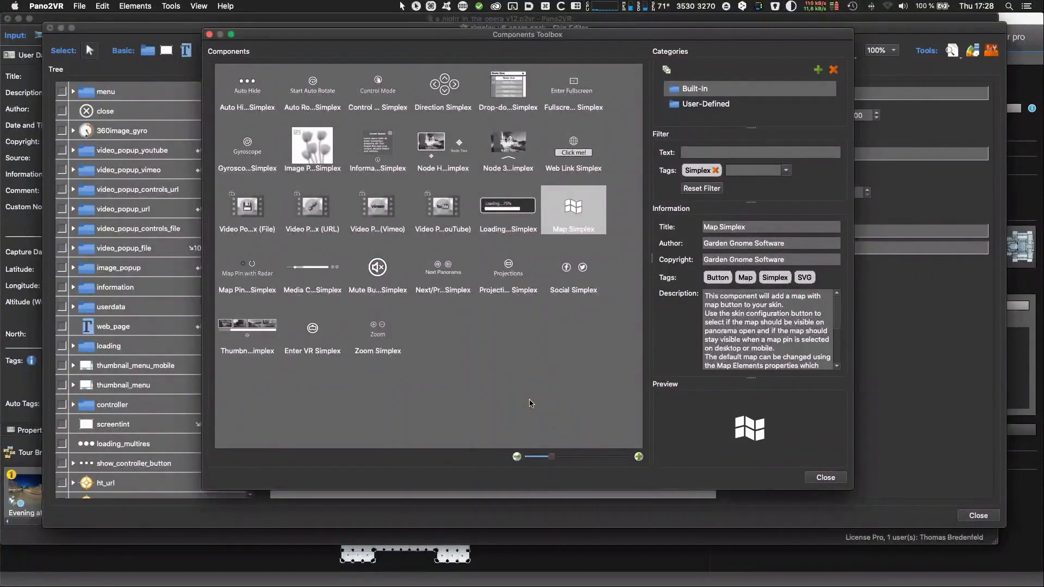
pyautogui.rightClick(584, 213)
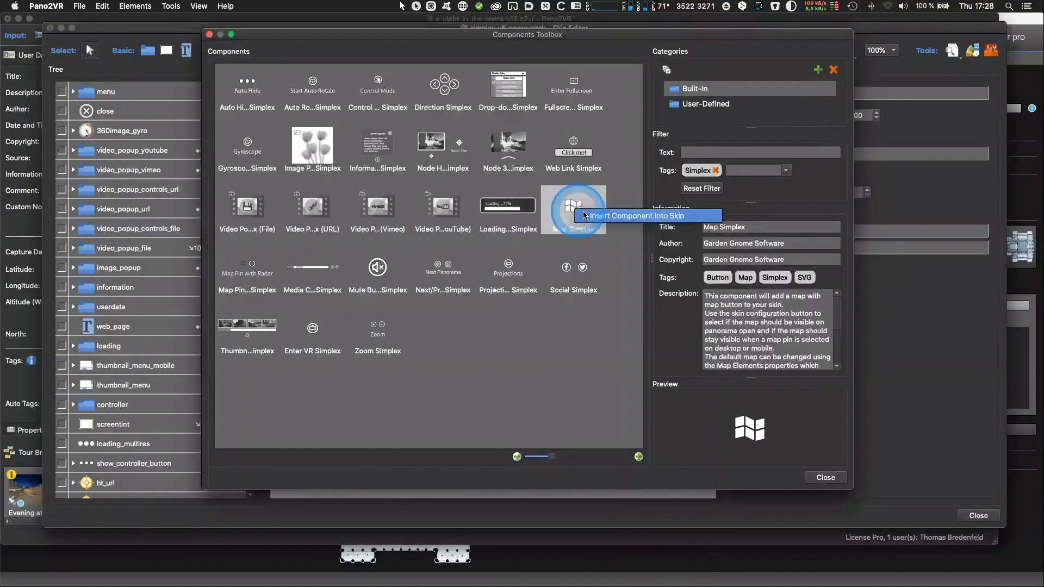
pyautogui.click(623, 217)
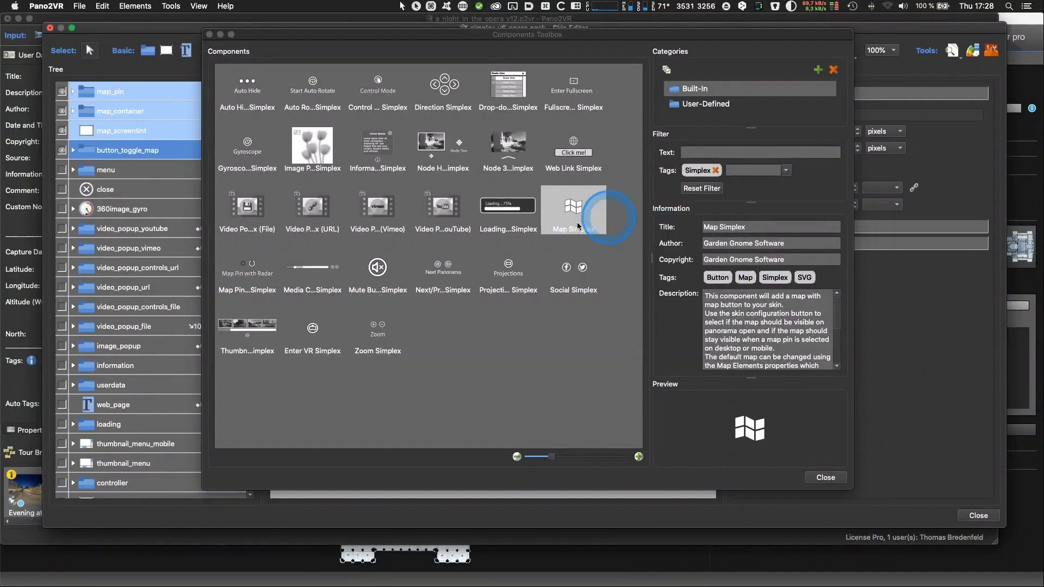
pyautogui.click(829, 478)
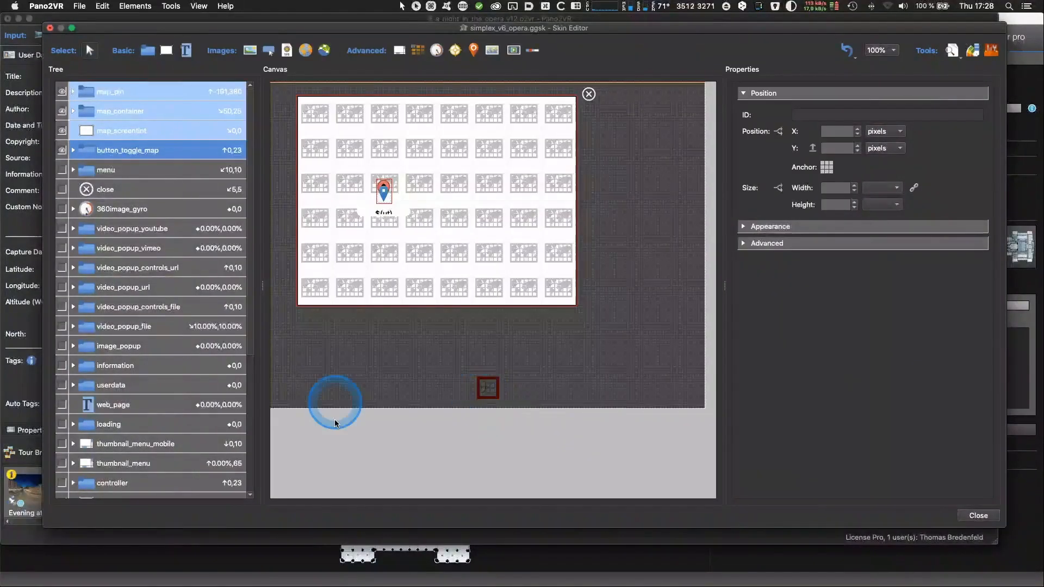
# Locate the button_toggle_map element on the canvas and hide the map_screentint overlay in the editor.
pyautogui.click(137, 155)
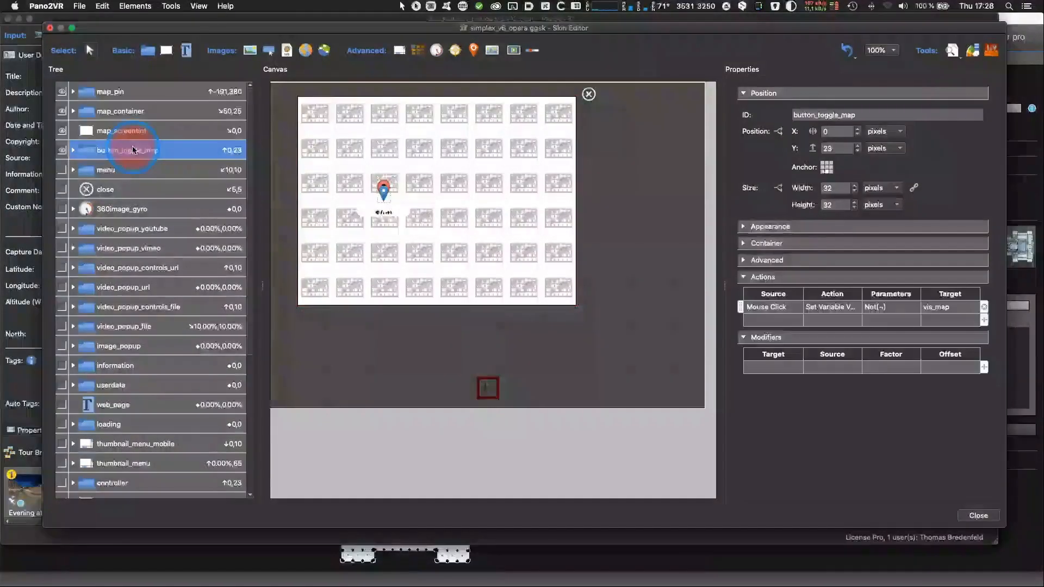
pyautogui.click(496, 394)
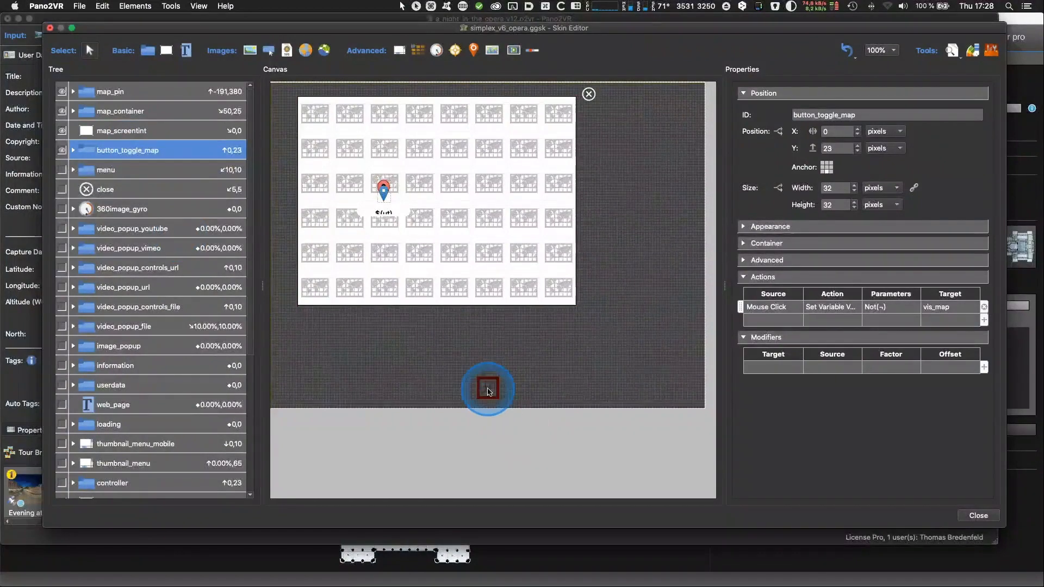
pyautogui.click(64, 131)
pyautogui.click(62, 131)
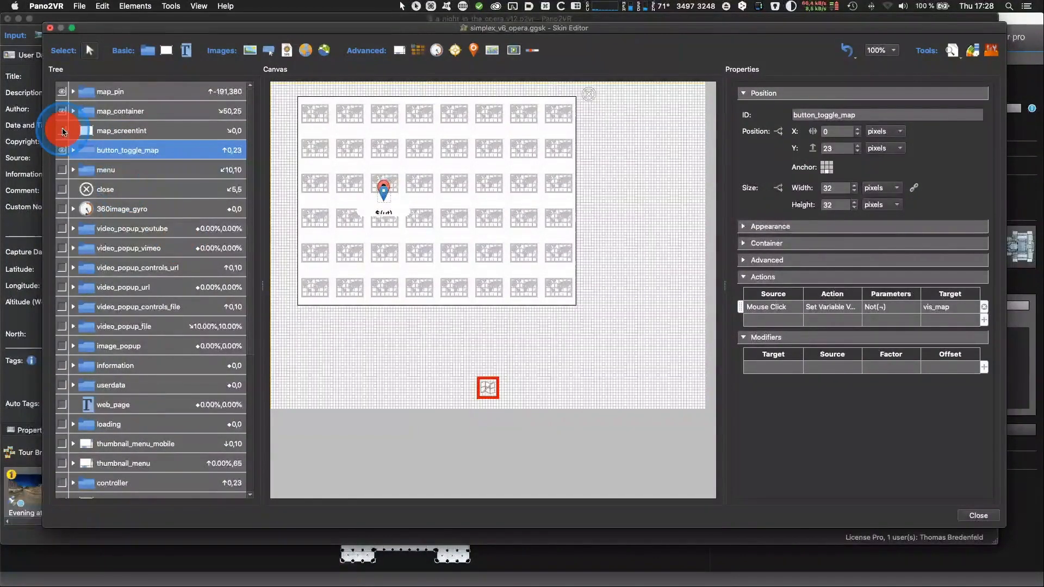
pyautogui.click(63, 131)
pyautogui.click(62, 132)
pyautogui.click(63, 131)
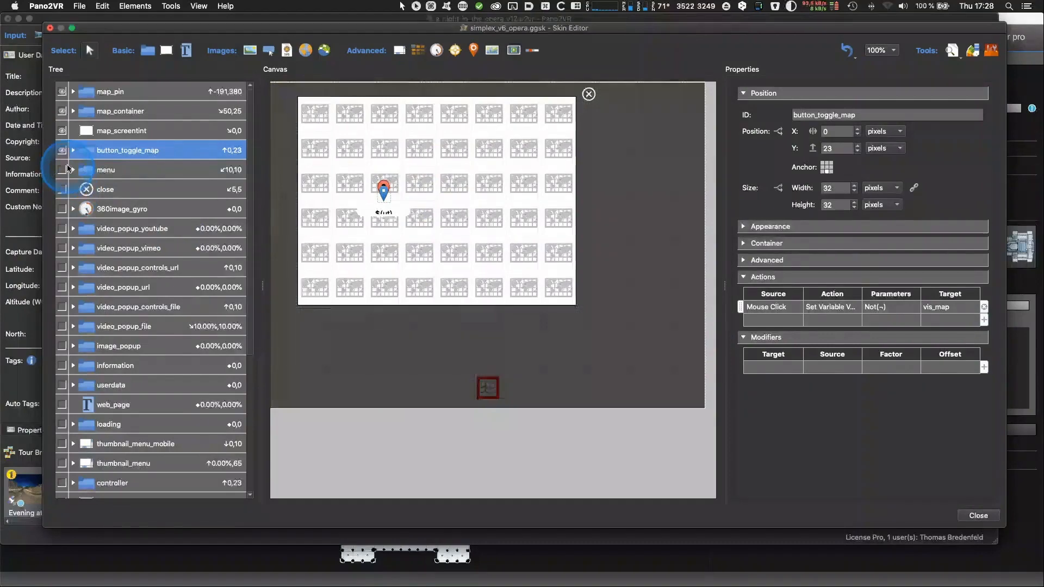
pyautogui.click(62, 131)
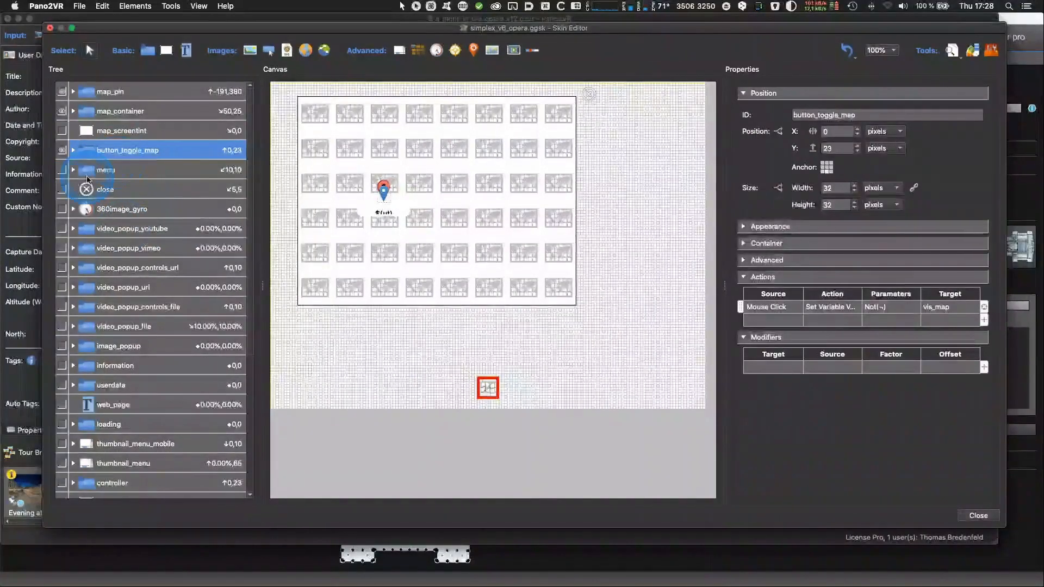
# Examine the elements inside the button_toggle_map and map_container containers, including the map and its close button.
pyautogui.click(73, 150)
pyautogui.click(84, 189)
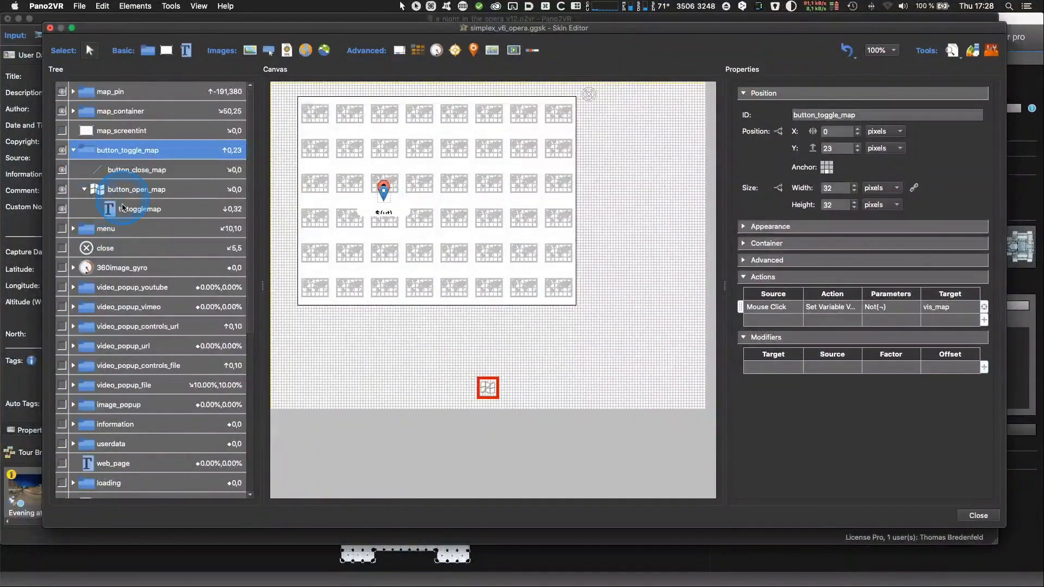
pyautogui.click(73, 150)
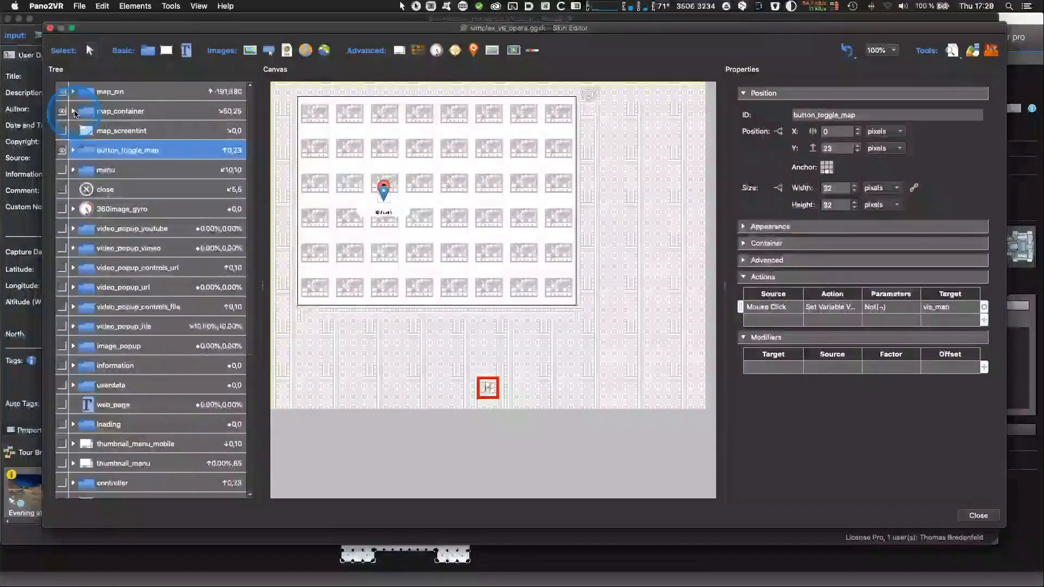
pyautogui.click(73, 111)
pyautogui.click(111, 169)
pyautogui.click(111, 155)
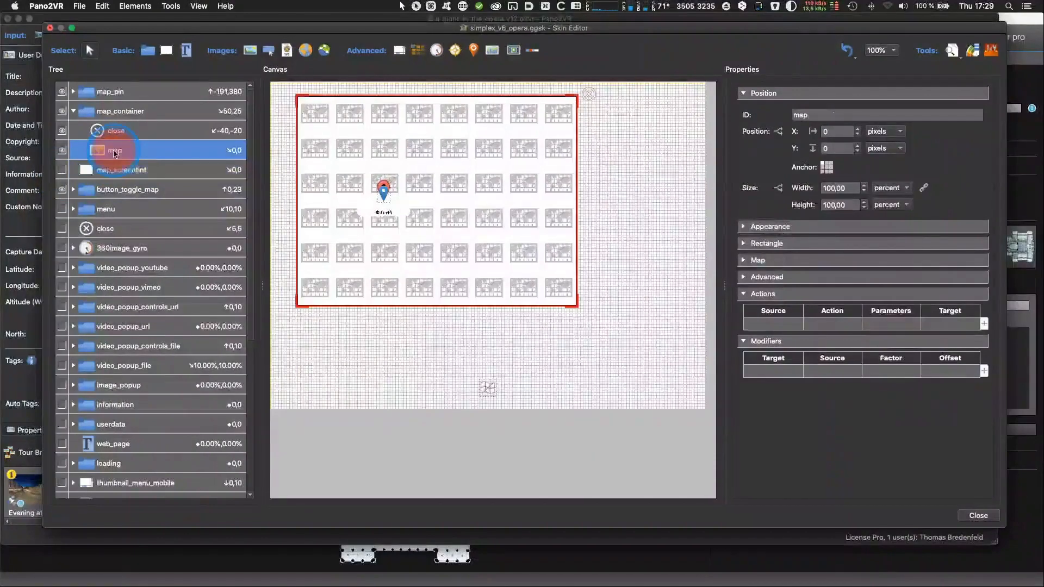
pyautogui.click(383, 241)
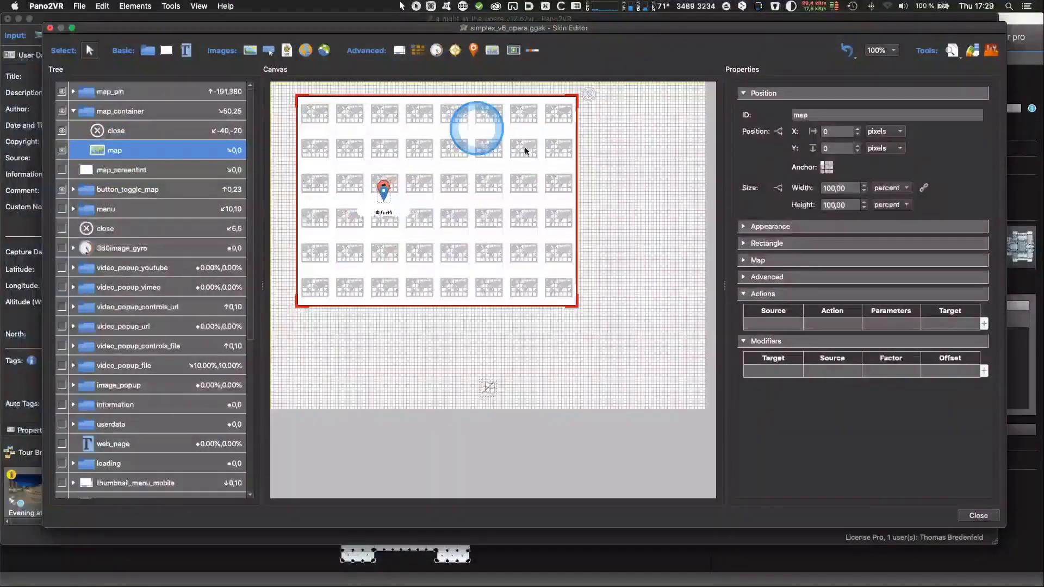
pyautogui.click(111, 131)
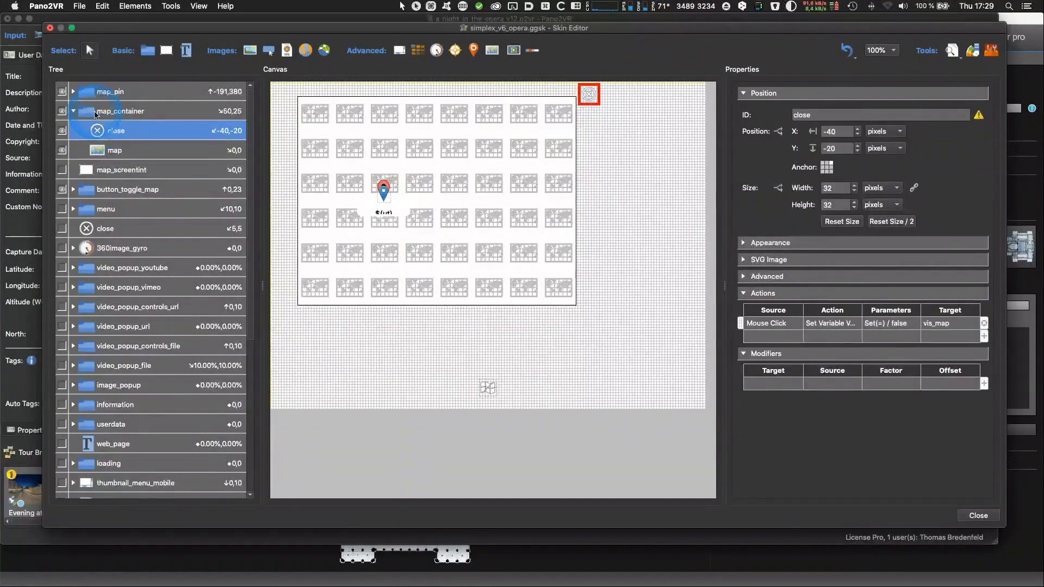
# Examine the map_pin container and its normal pin, active pin and tooltip elements.
pyautogui.click(114, 112)
pyautogui.doubleClick(109, 92)
pyautogui.click(109, 93)
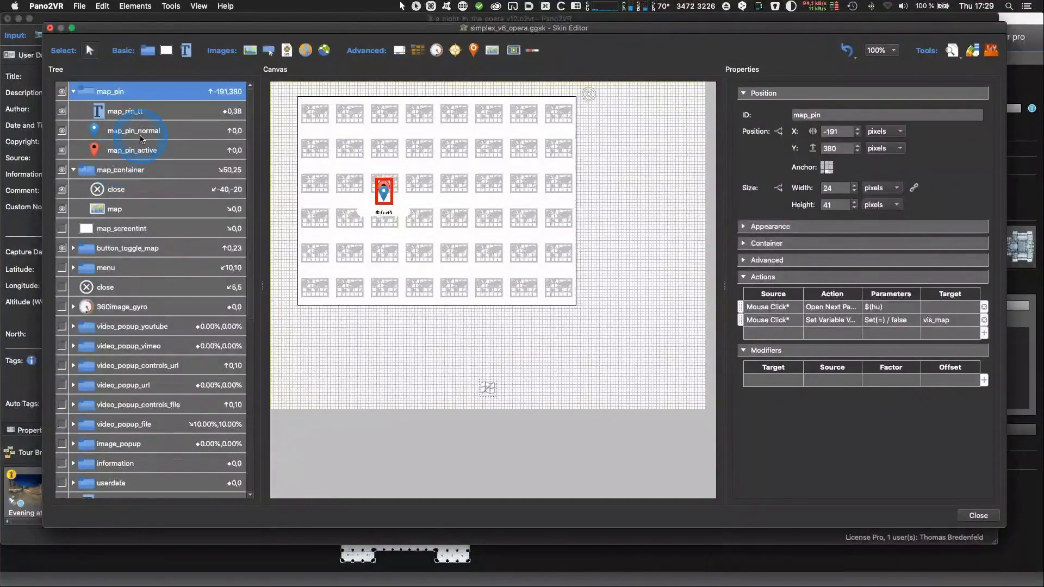
pyautogui.click(140, 134)
pyautogui.click(133, 150)
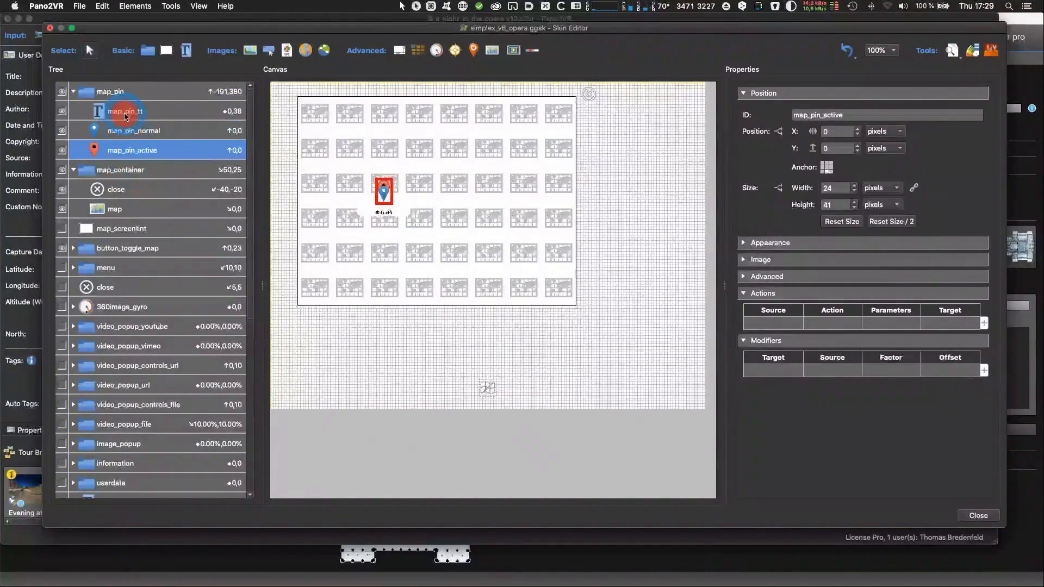
pyautogui.click(125, 114)
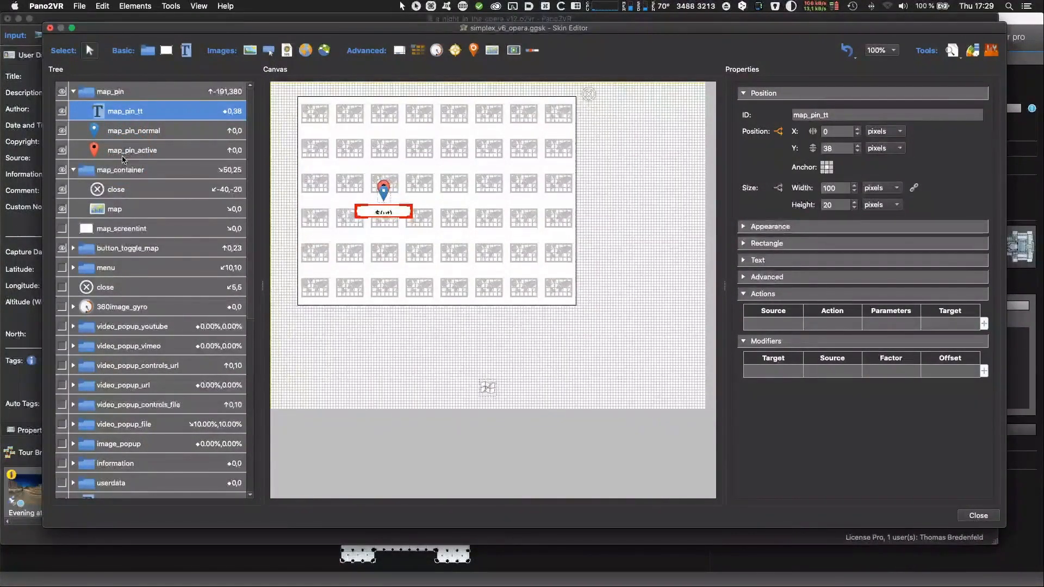
# Set the skin's map element inside map_container to use Google Hybrid as its map, and close the Skin Editor.
pyautogui.click(109, 209)
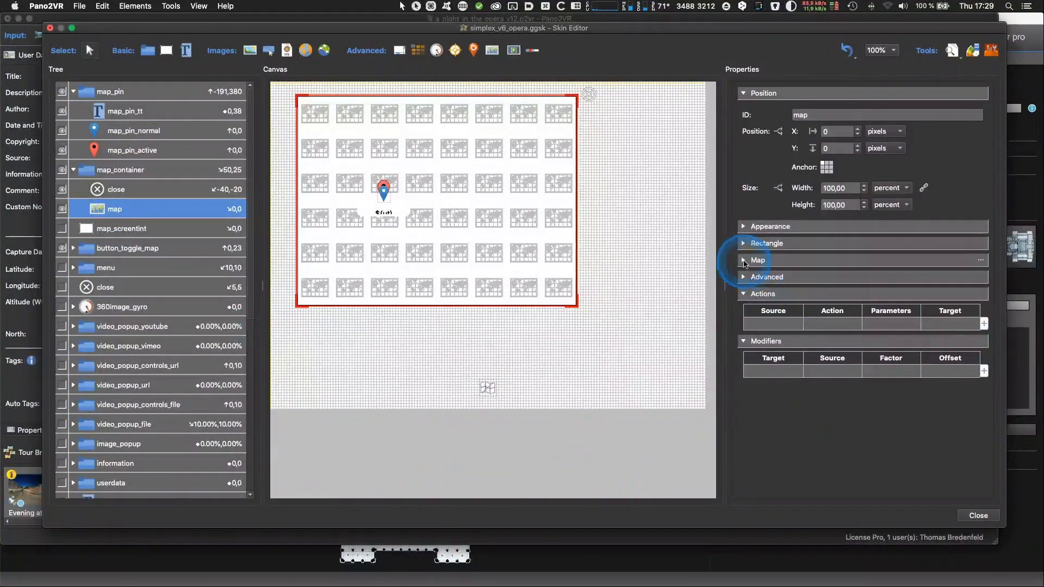
pyautogui.click(756, 260)
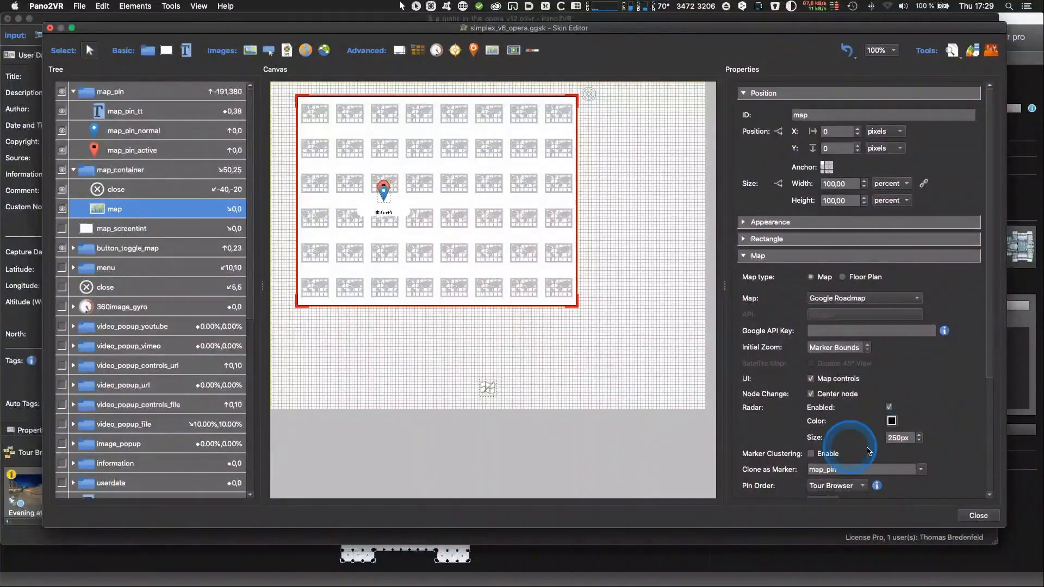
pyautogui.click(894, 300)
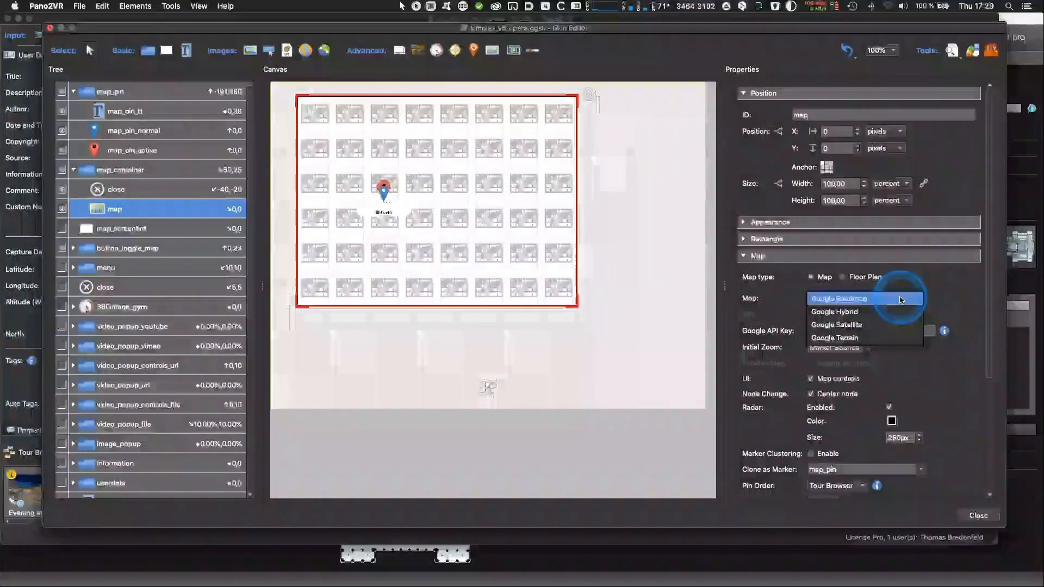
pyautogui.click(892, 298)
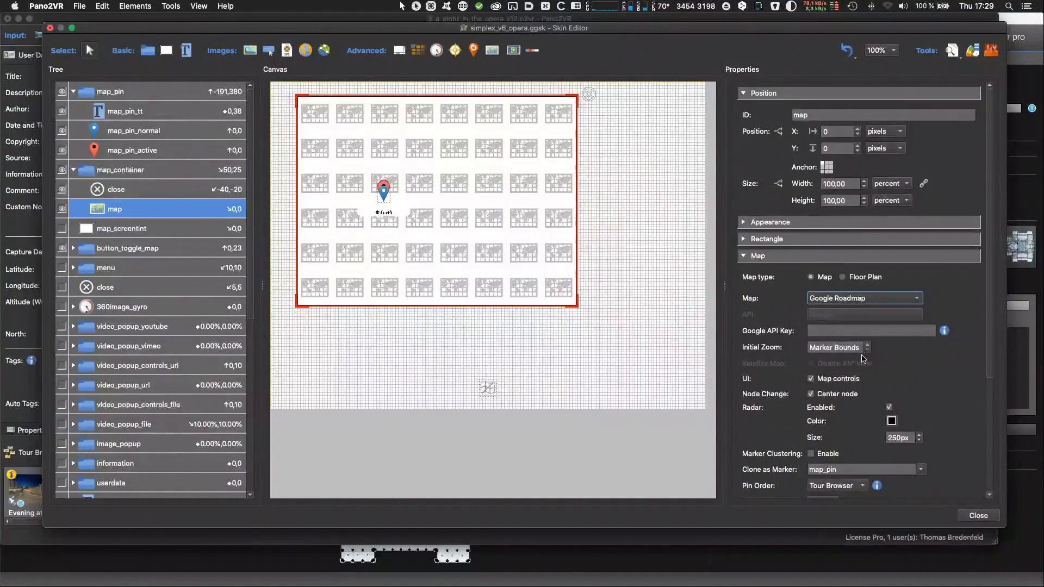
pyautogui.click(382, 196)
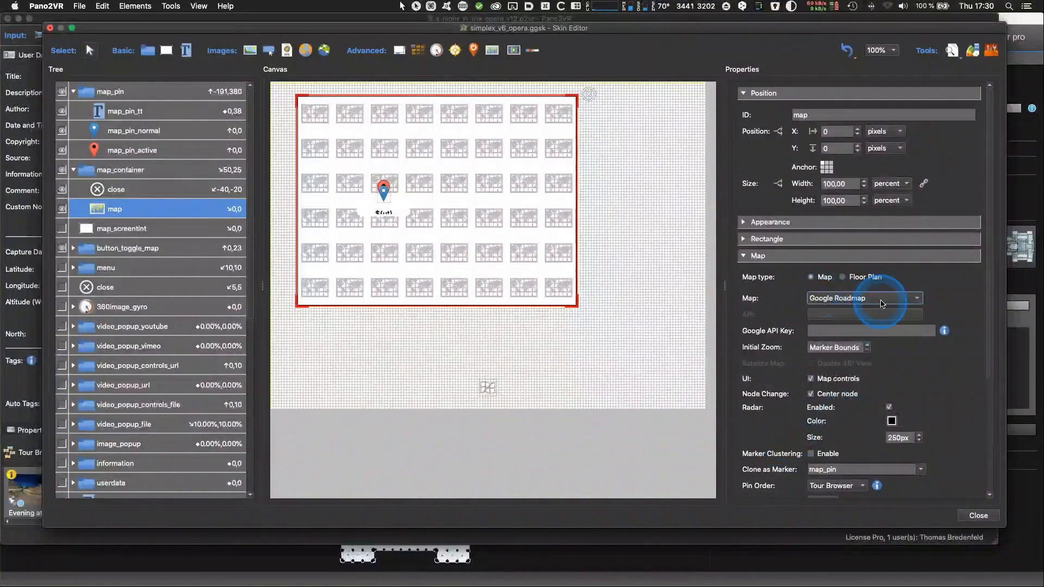
pyautogui.click(881, 300)
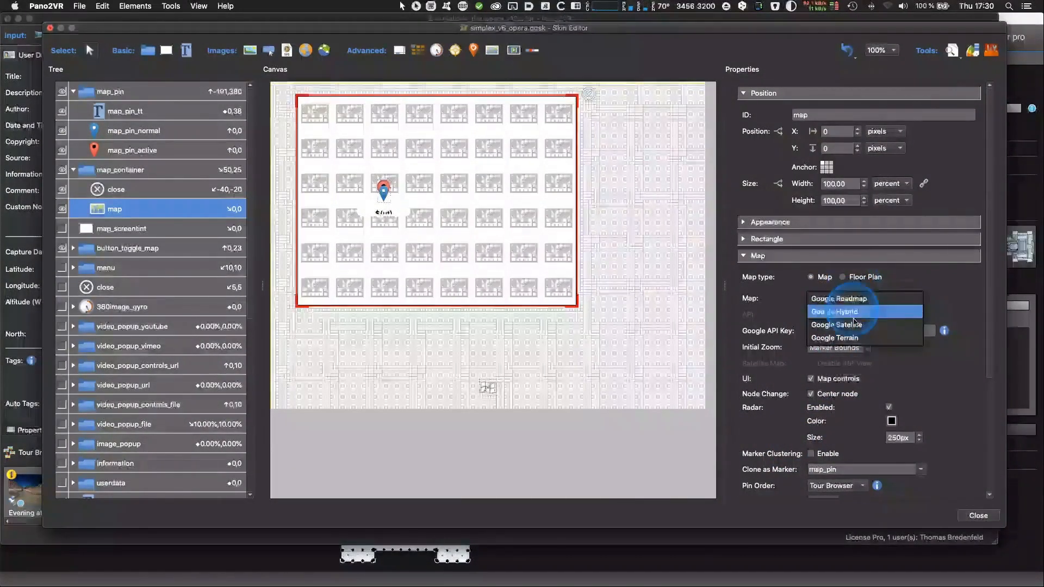
pyautogui.click(857, 336)
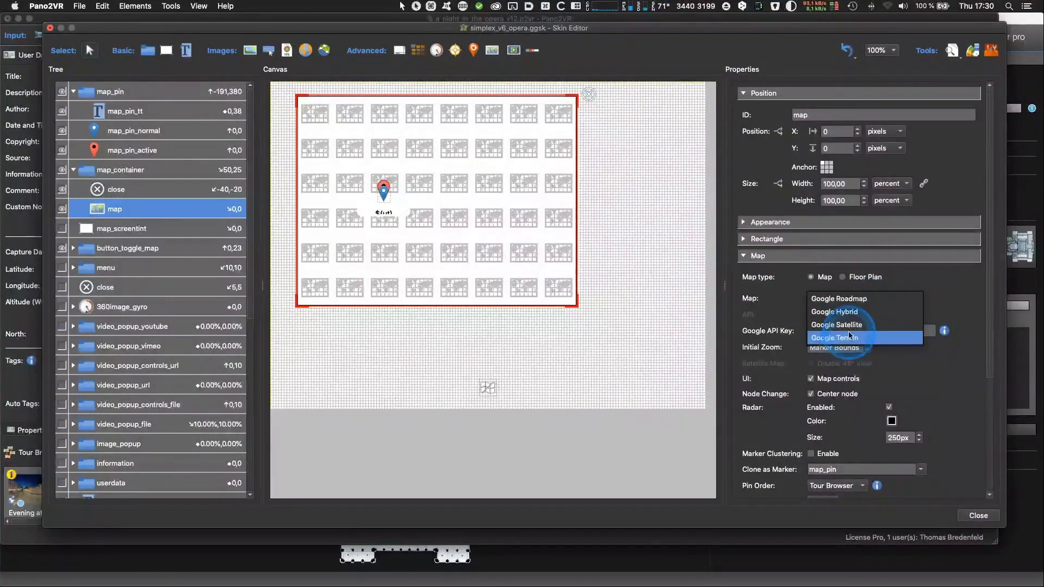
pyautogui.click(852, 318)
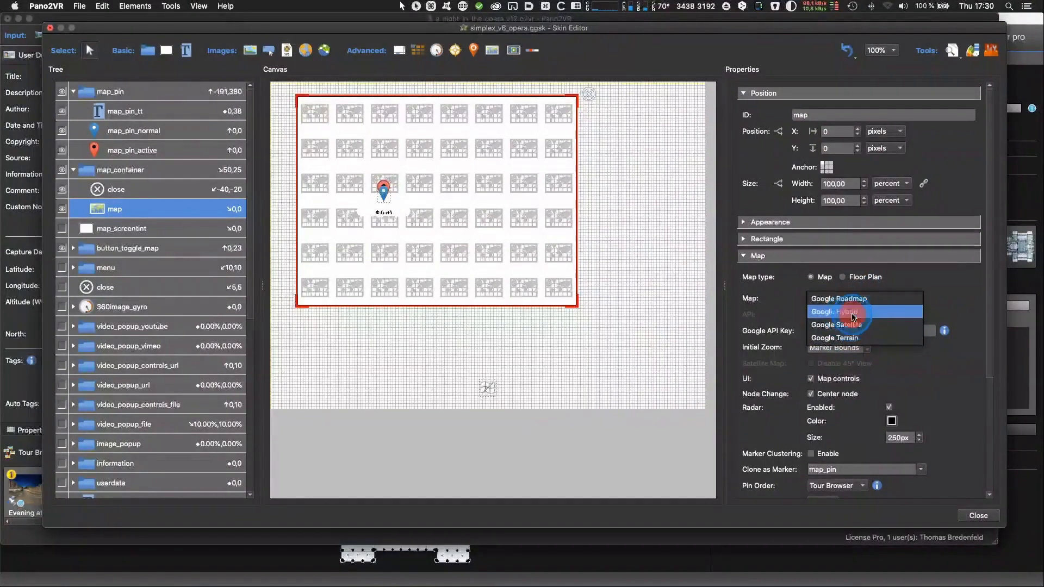
pyautogui.click(840, 334)
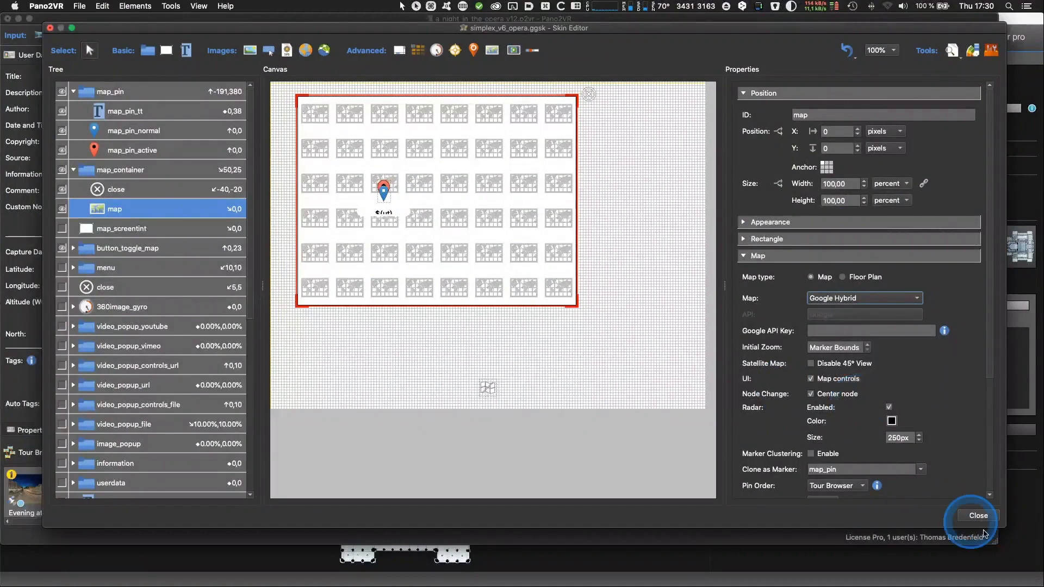
pyautogui.click(978, 515)
pyautogui.click(589, 285)
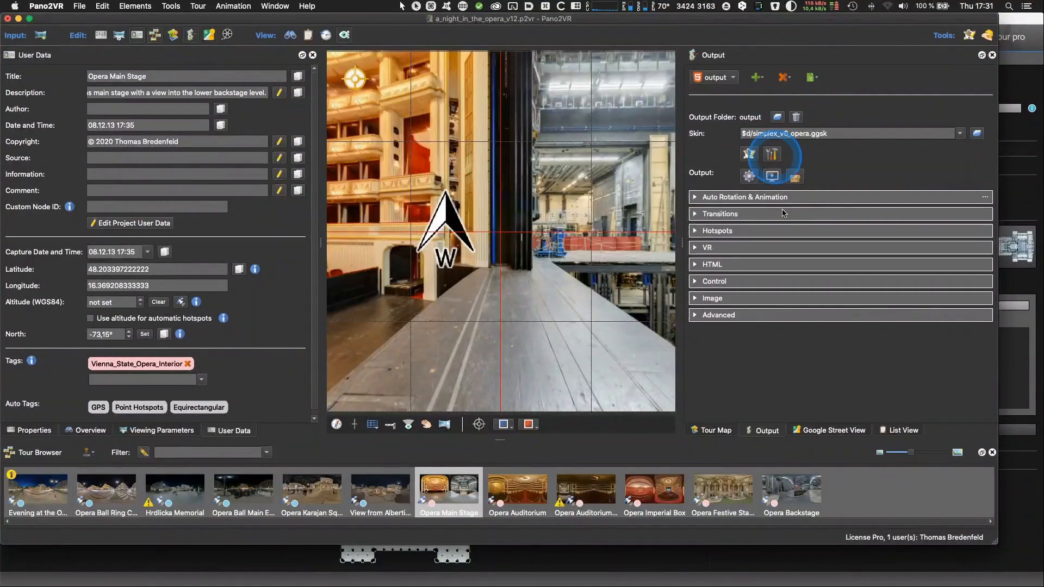
# Show the Tour Map and add a new OpenStreetMap map to the project.
pyautogui.click(709, 430)
pyautogui.click(785, 76)
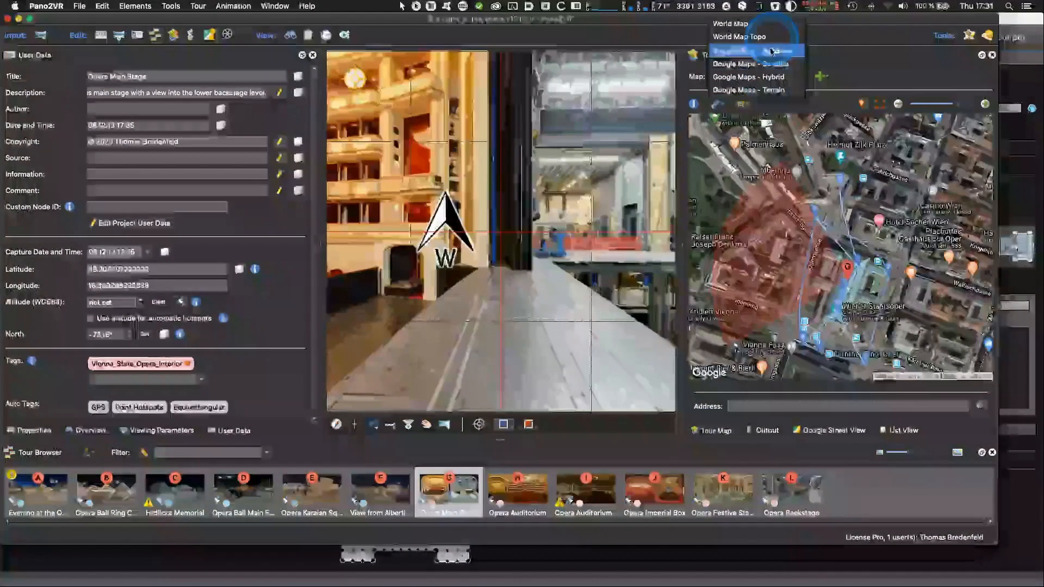
pyautogui.click(874, 54)
pyautogui.click(820, 77)
pyautogui.click(832, 90)
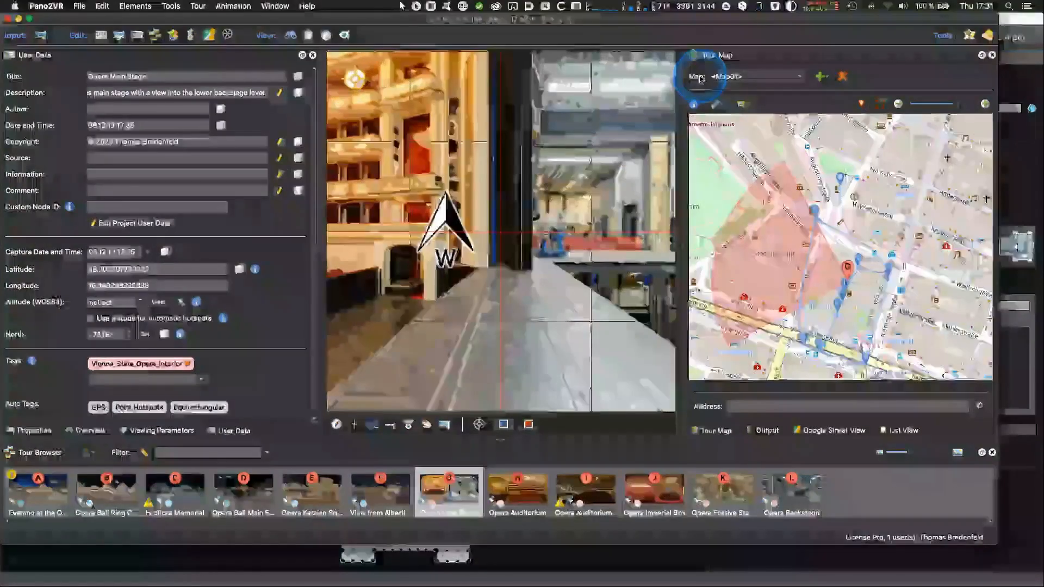
# Set the new map's ID to osm and enter its title, beginning with "Ope".
pyautogui.click(34, 430)
pyautogui.doubleClick(84, 76)
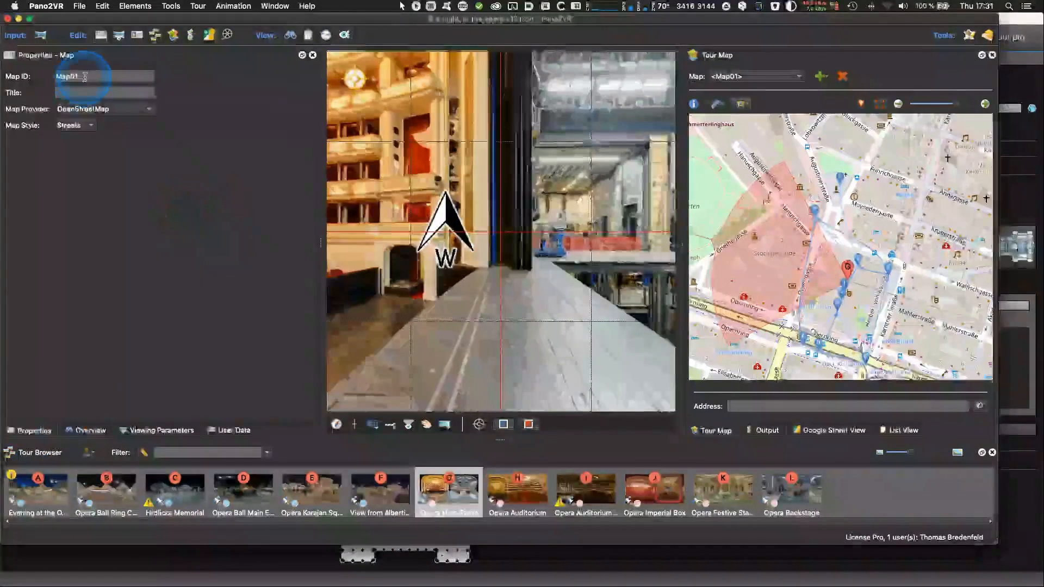
pyautogui.write('osn')
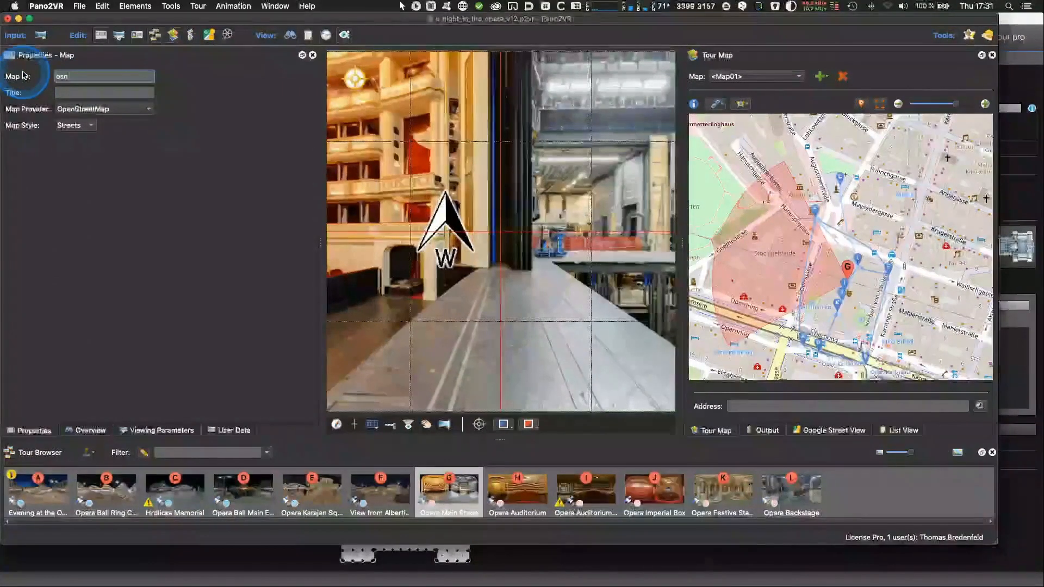
pyautogui.press('BackSpace')
pyautogui.click(72, 91)
pyautogui.write('Ope')
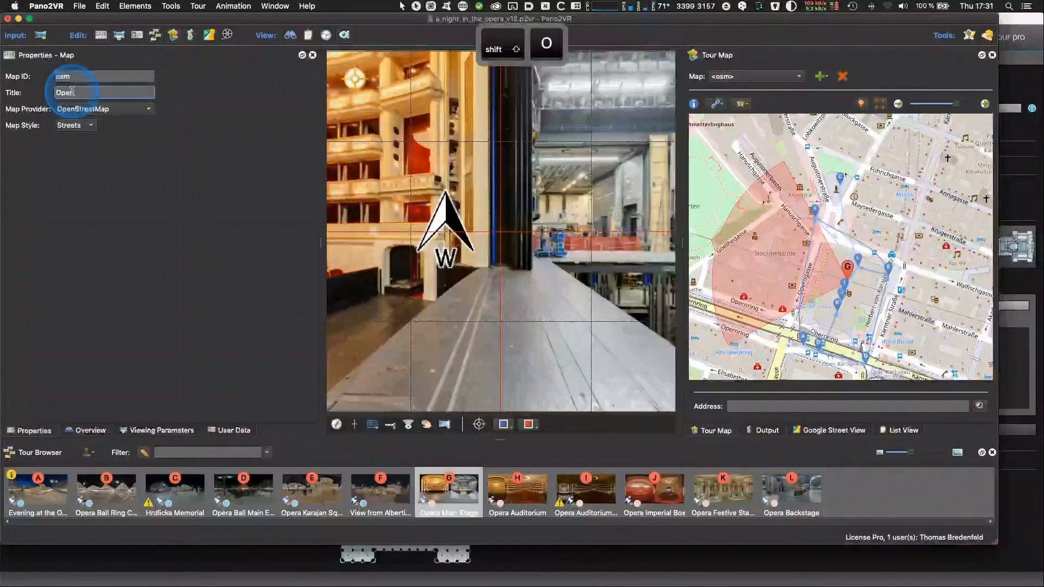
# Set the title of the map with ID osm to OpenStreetMaap, with the s in Street corrected to capitals as S and lowercase t.
pyautogui.write('nSTreetMaap')
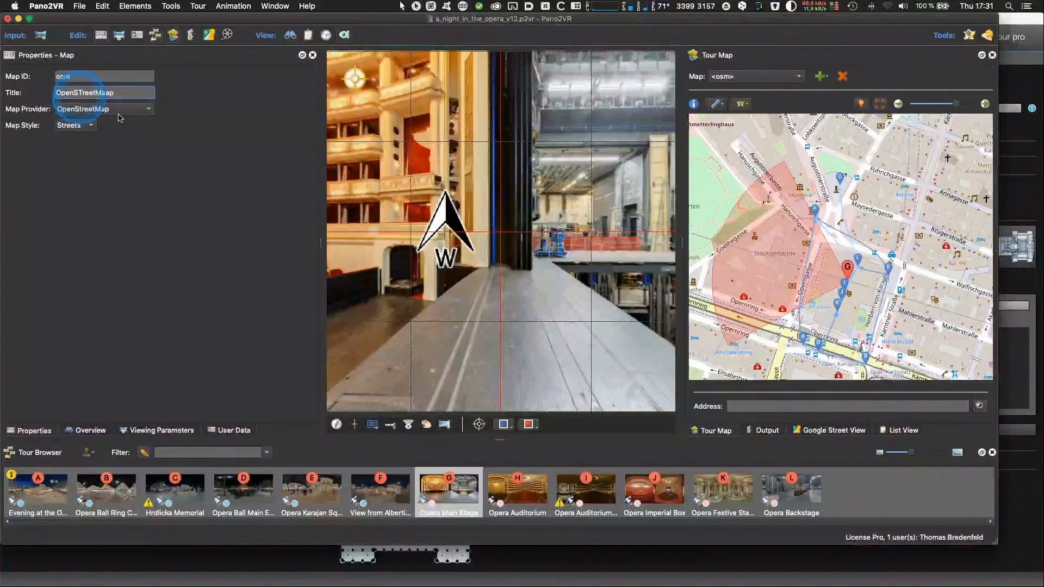
pyautogui.click(91, 95)
pyautogui.click(77, 91)
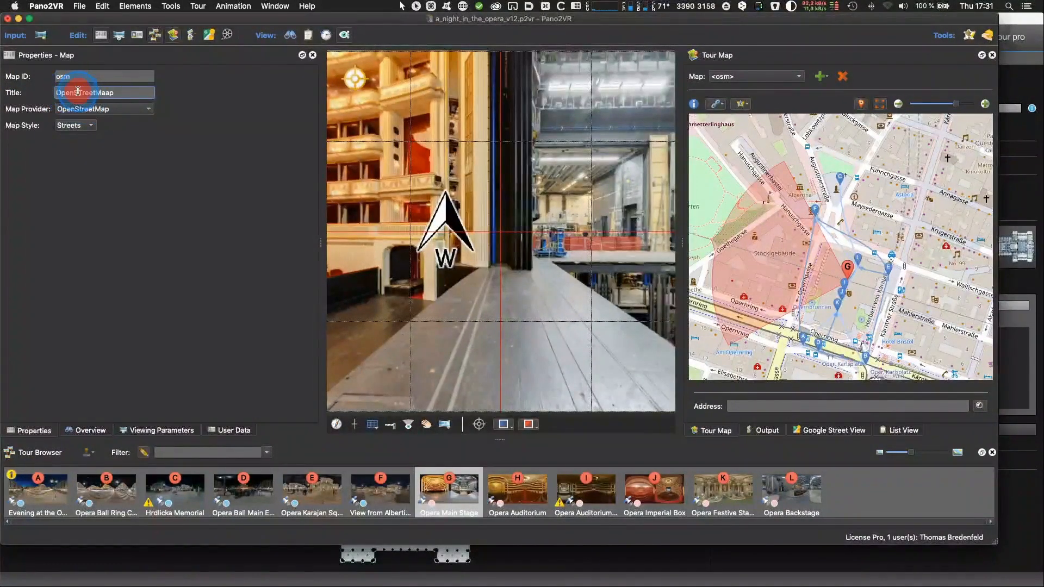
pyautogui.write('t')
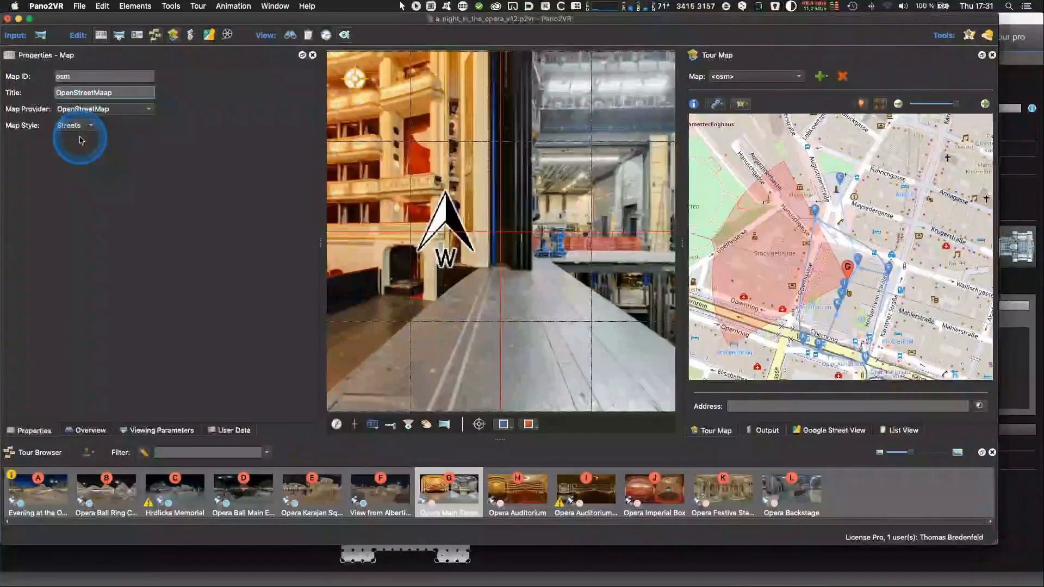
# Try the Custom map provider and look through its URL template choices, ending back on OpenStreetMap as the provider.
pyautogui.click(128, 112)
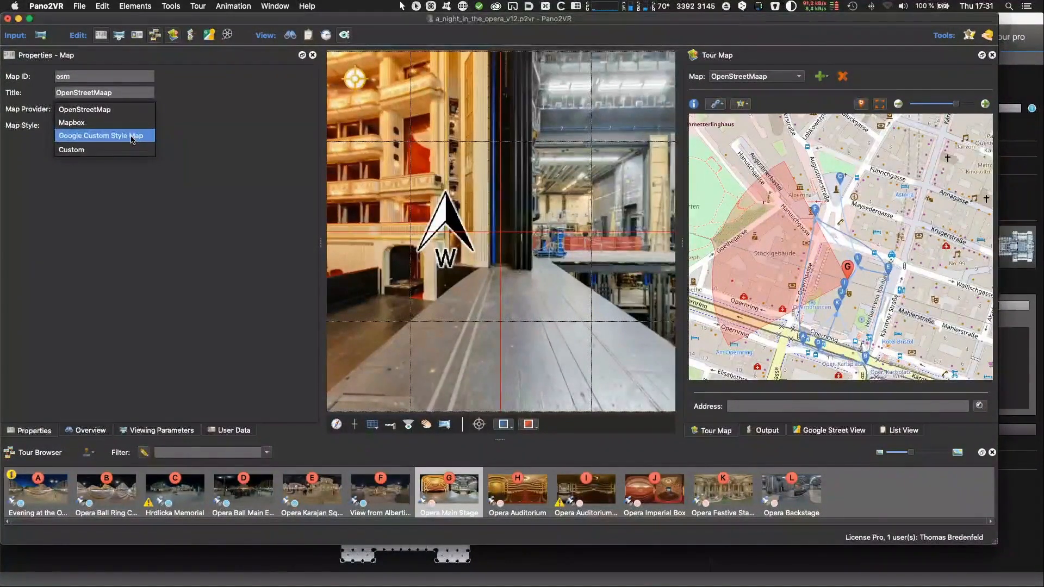
pyautogui.click(132, 150)
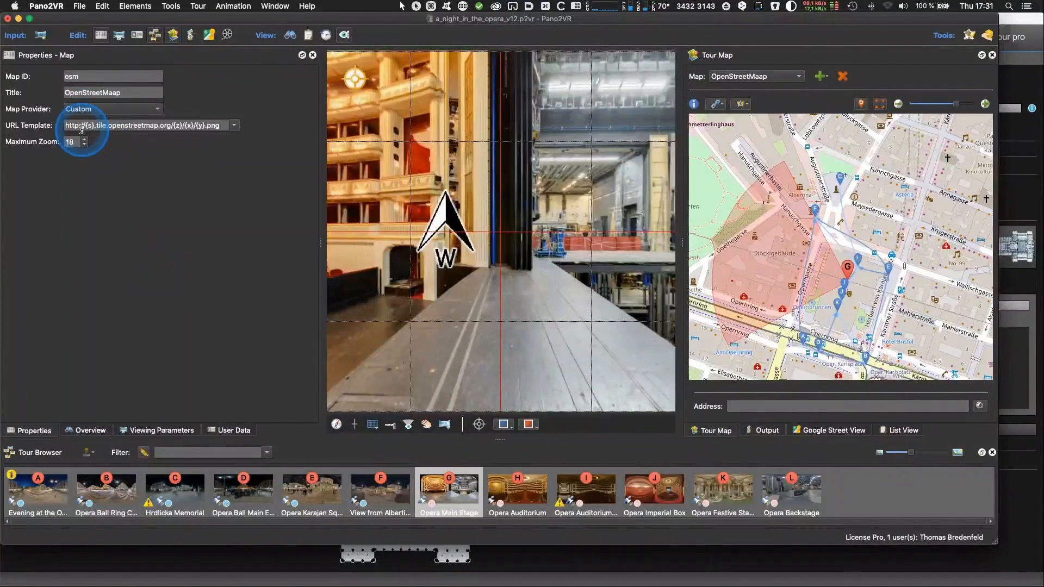
pyautogui.tripleClick(213, 125)
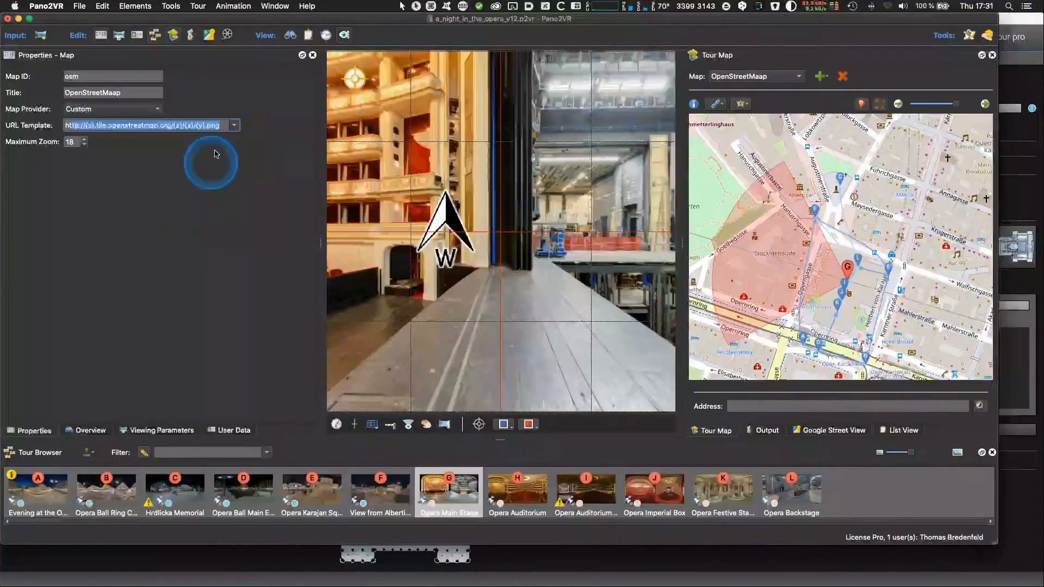
pyautogui.click(220, 127)
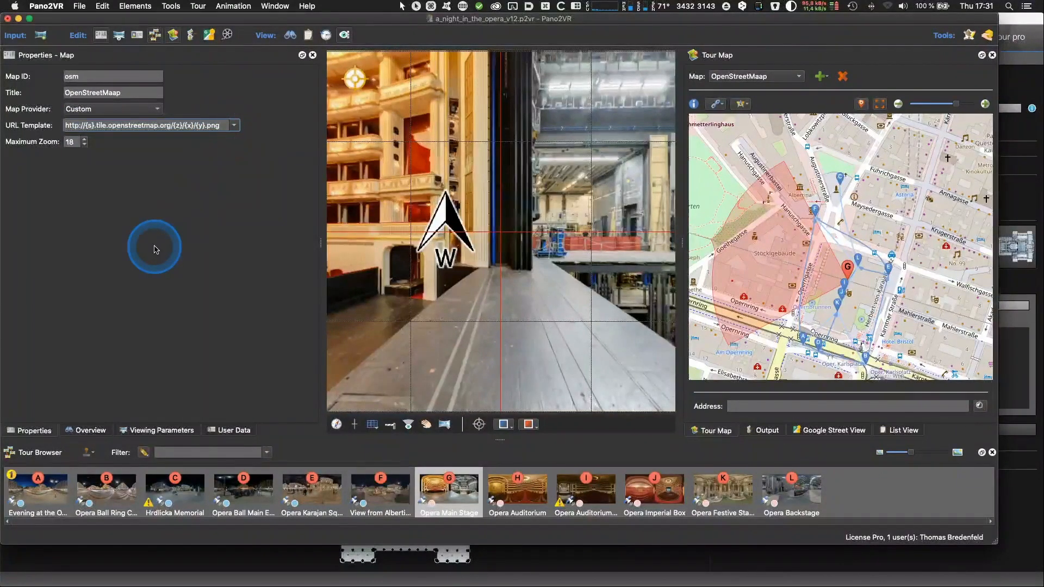
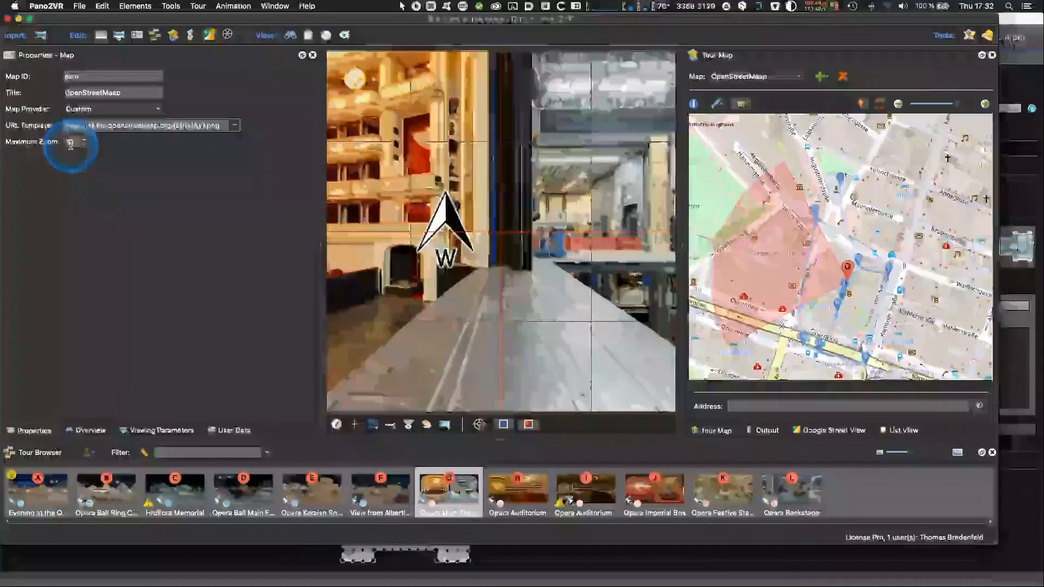
pyautogui.click(224, 125)
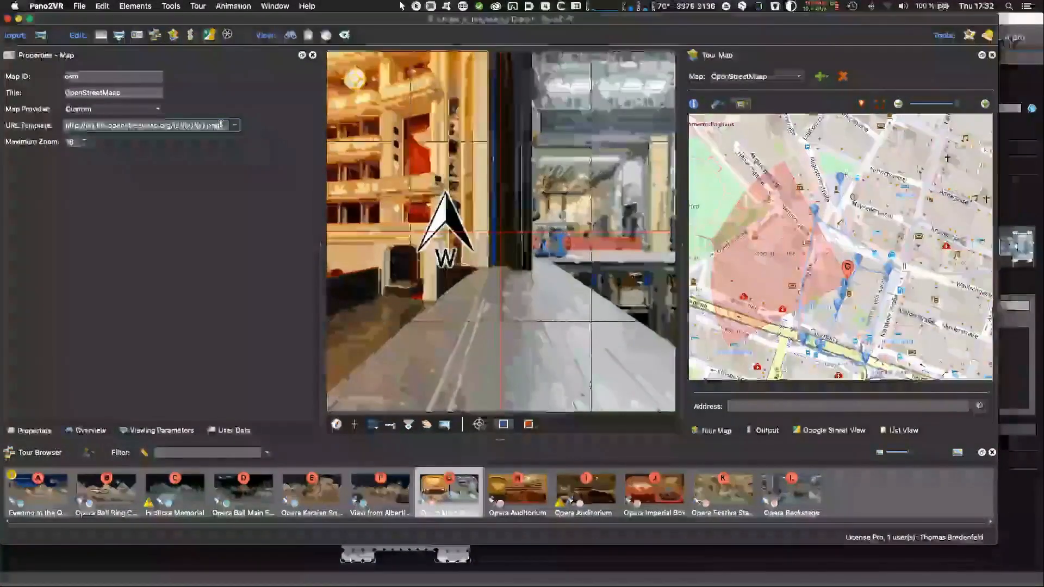
pyautogui.click(234, 125)
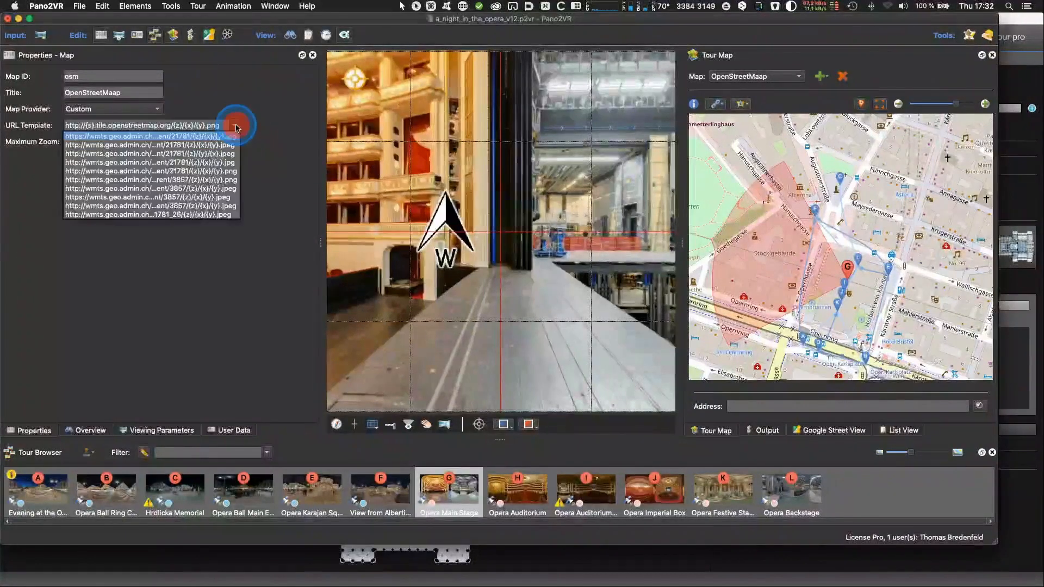
pyautogui.click(150, 139)
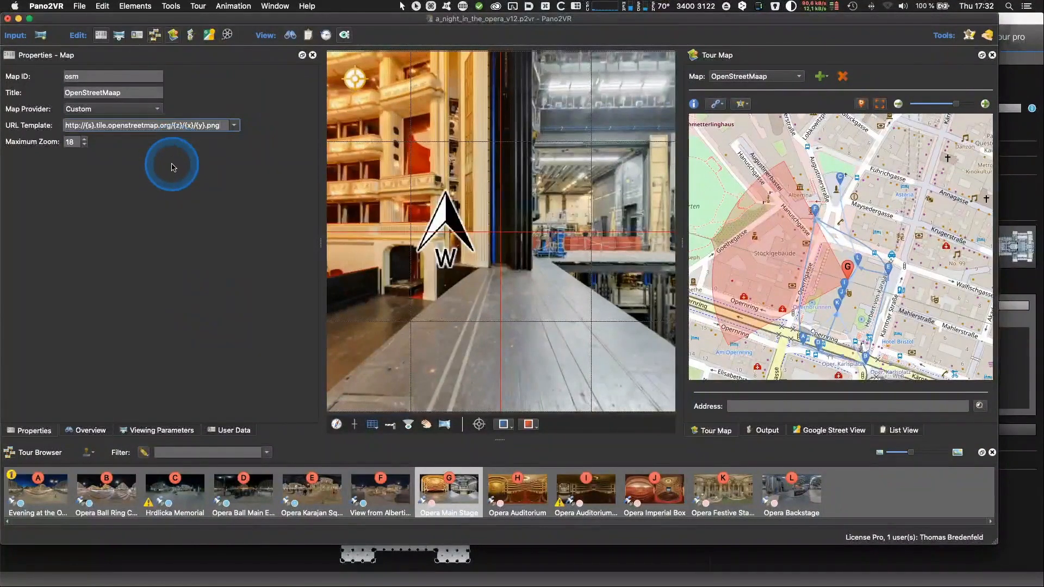
pyautogui.click(139, 109)
pyautogui.click(109, 71)
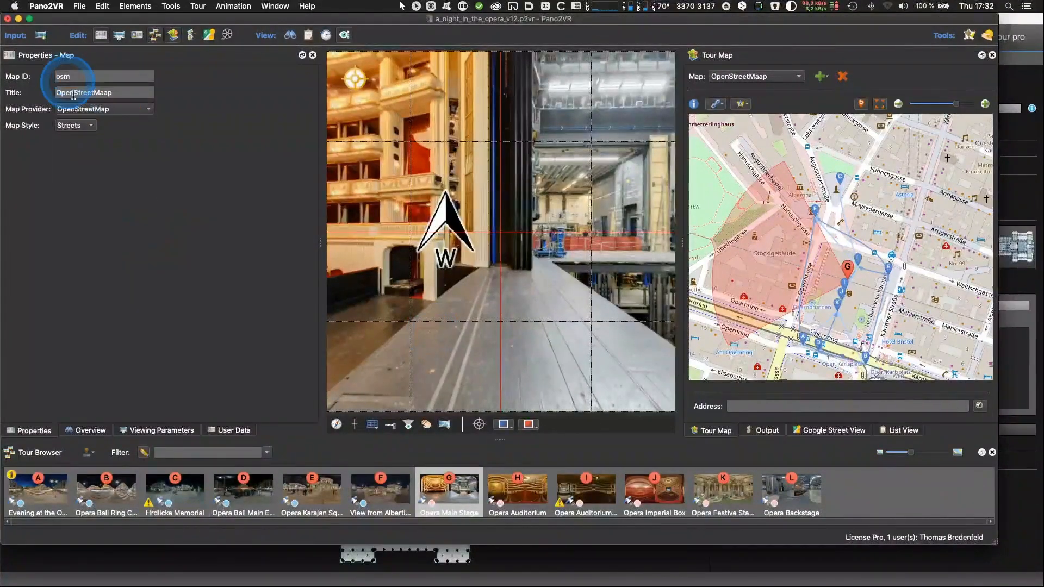
# Check the tour's list of available maps for the new OpenStreetMap entry, and save the project.
pyautogui.click(793, 80)
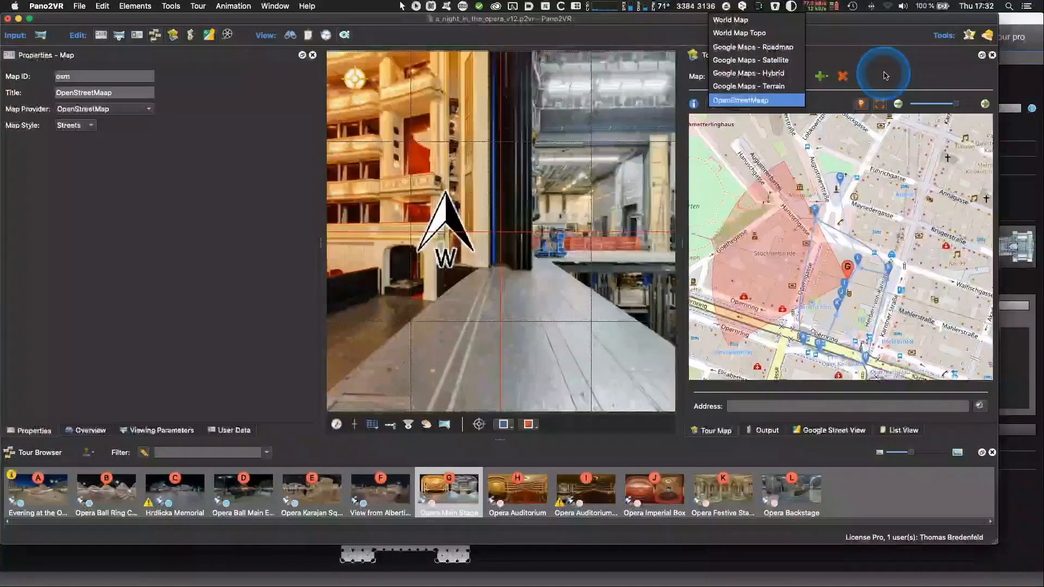
pyautogui.click(872, 189)
pyautogui.press('super+s')
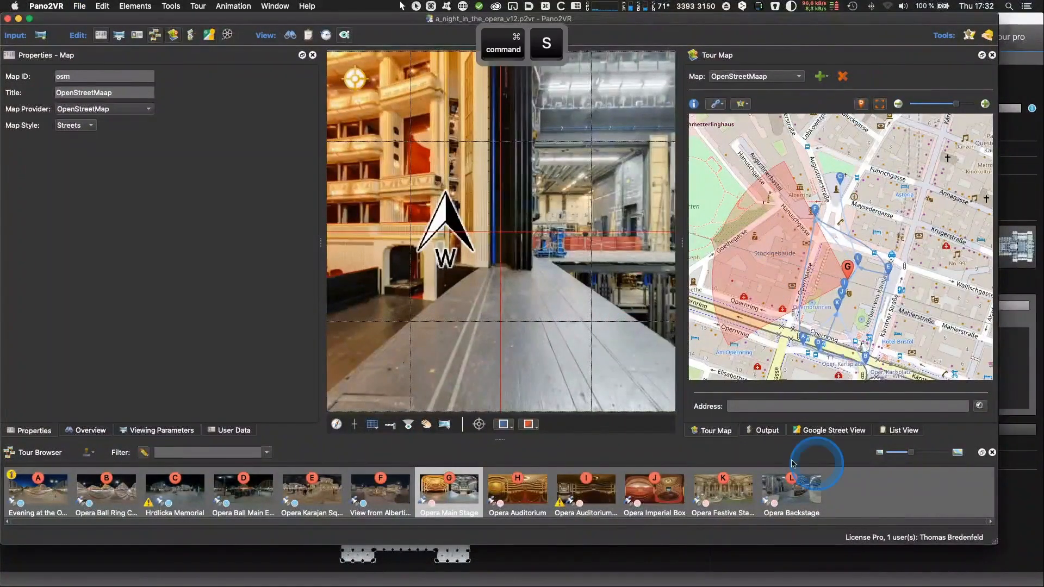
# Open the output's skin for editing and set its map element to the osm map with the Leaflet API.
pyautogui.click(764, 429)
pyautogui.click(749, 153)
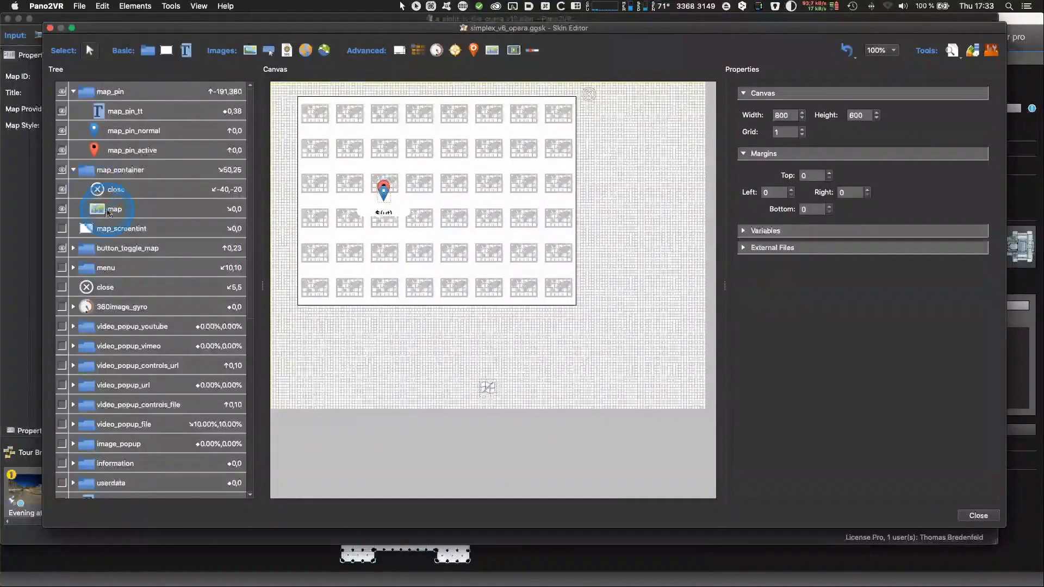
pyautogui.click(419, 268)
pyautogui.click(761, 257)
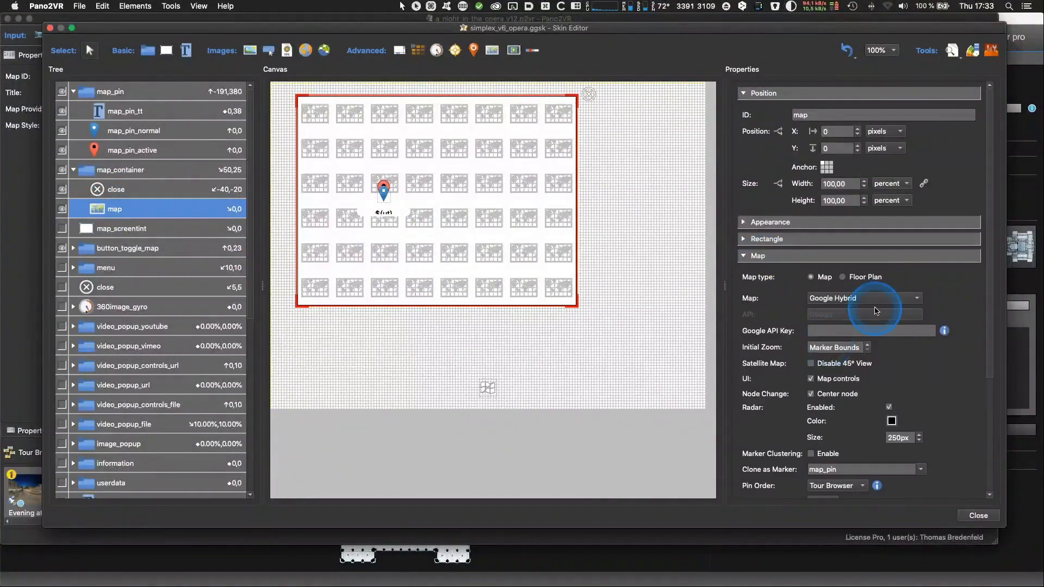
pyautogui.click(883, 299)
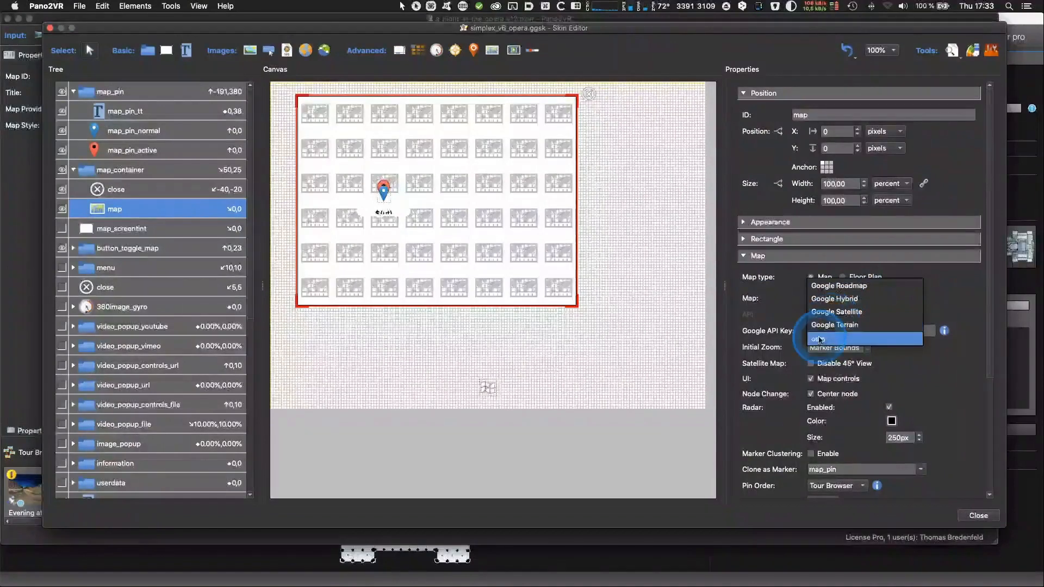
pyautogui.click(824, 339)
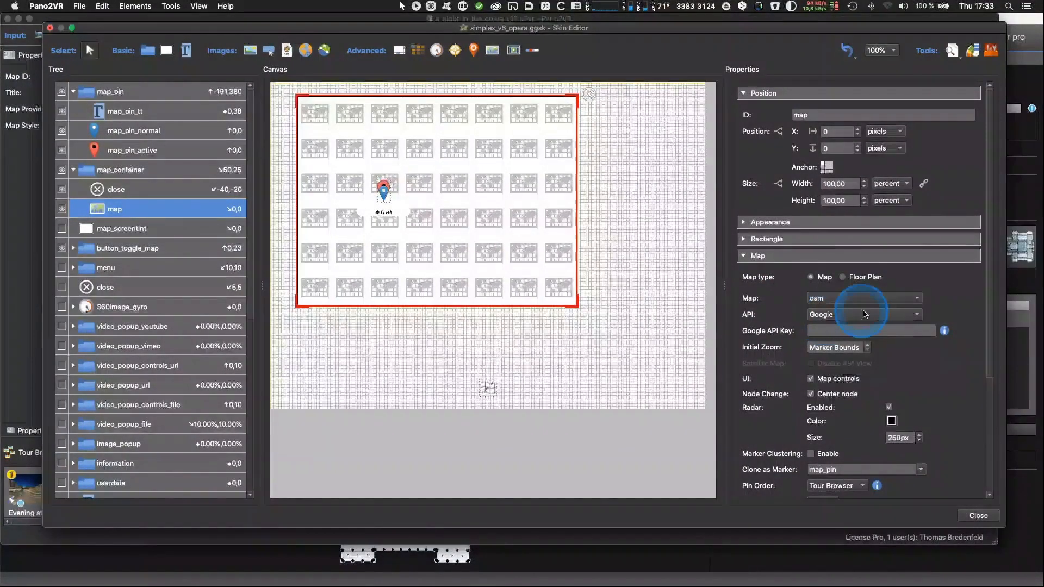
pyautogui.click(861, 314)
pyautogui.click(862, 327)
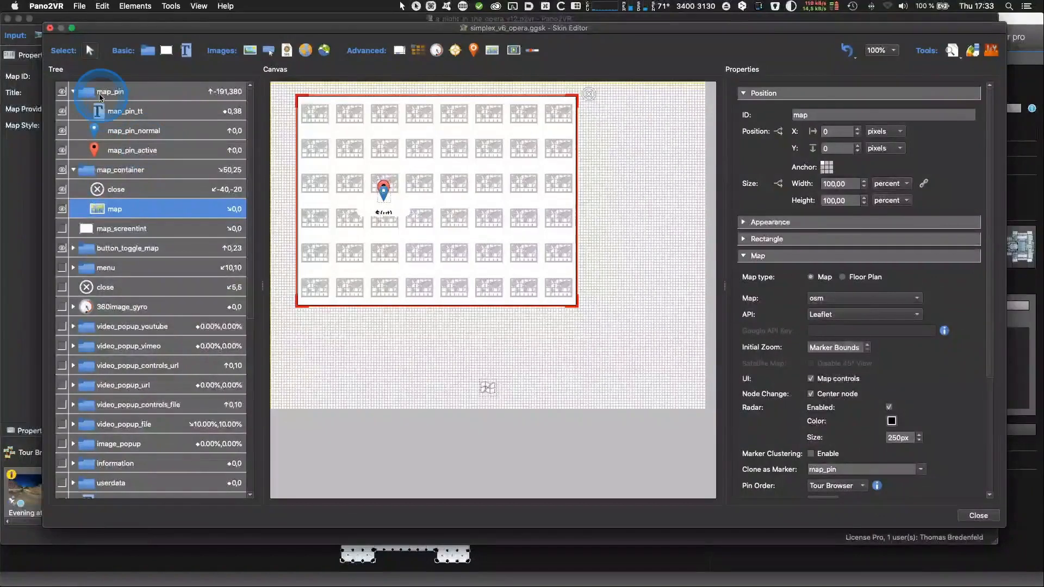
pyautogui.scroll(-3, 932, 466)
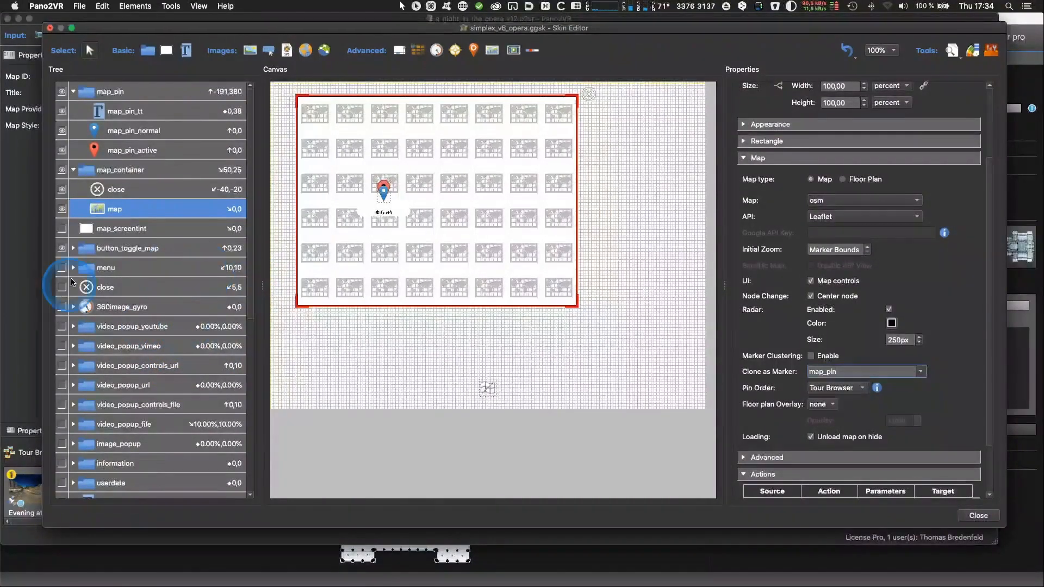
# Select button_toggle_map and temporarily show the controller to compare the button's position with it, ending with the controller hidden.
pyautogui.click(96, 248)
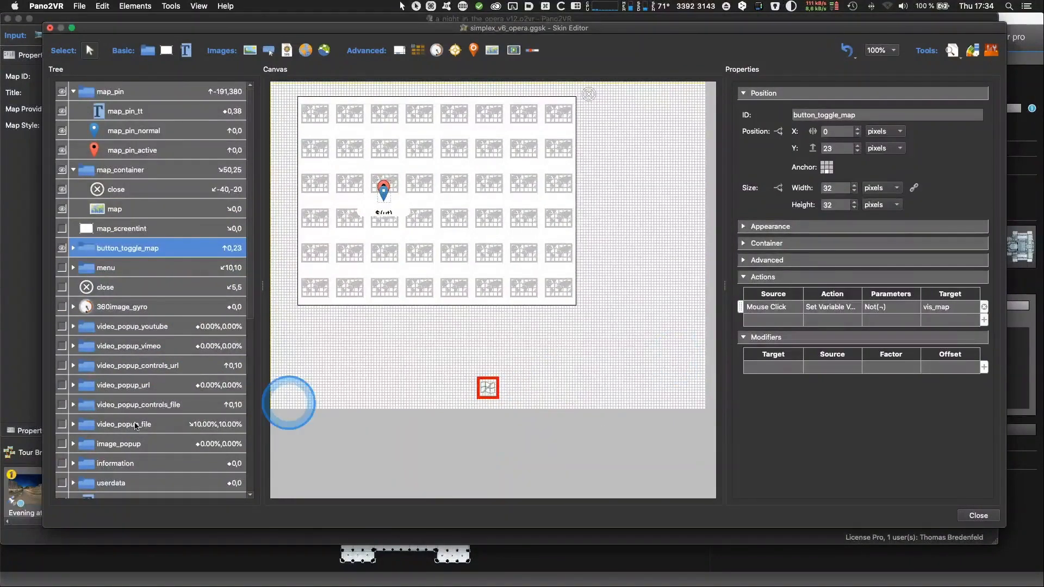
pyautogui.scroll(-3, 135, 420)
pyautogui.scroll(-5, 134, 420)
pyautogui.scroll(-2, 107, 447)
pyautogui.click(62, 385)
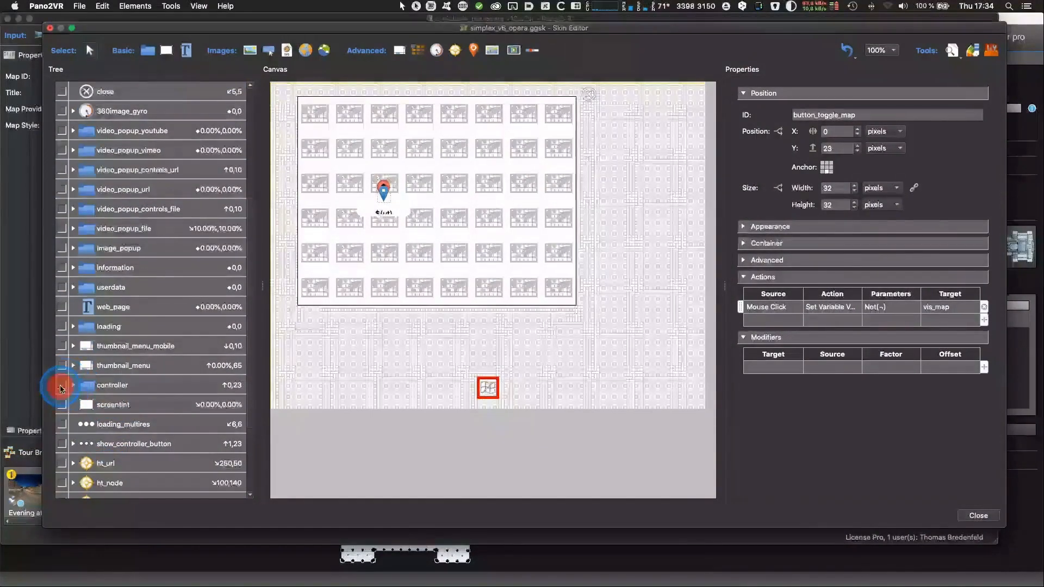
pyautogui.scroll(10, 114, 215)
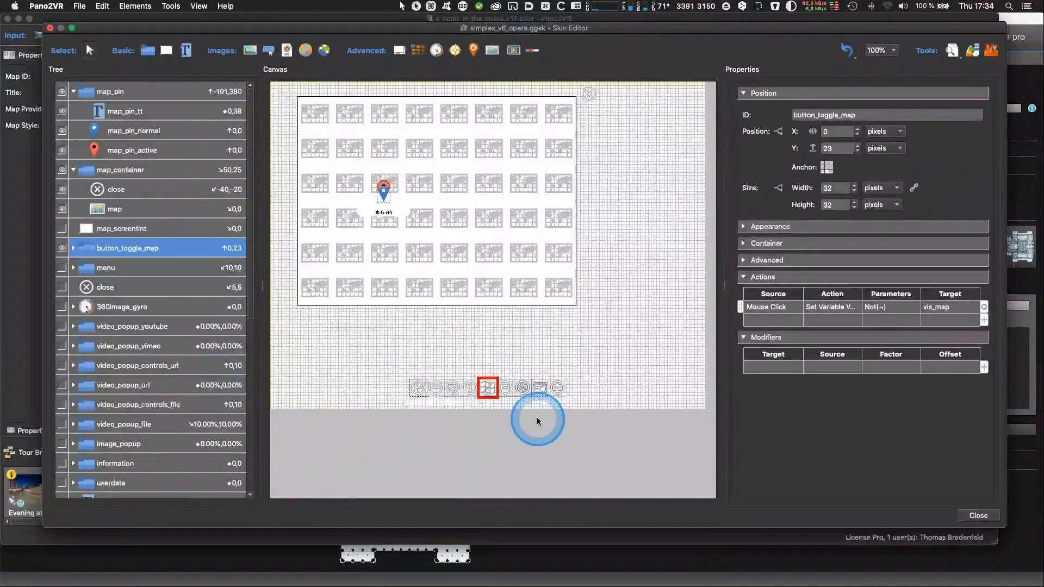
pyautogui.scroll(-10, 138, 419)
pyautogui.scroll(-2, 138, 419)
pyautogui.click(62, 353)
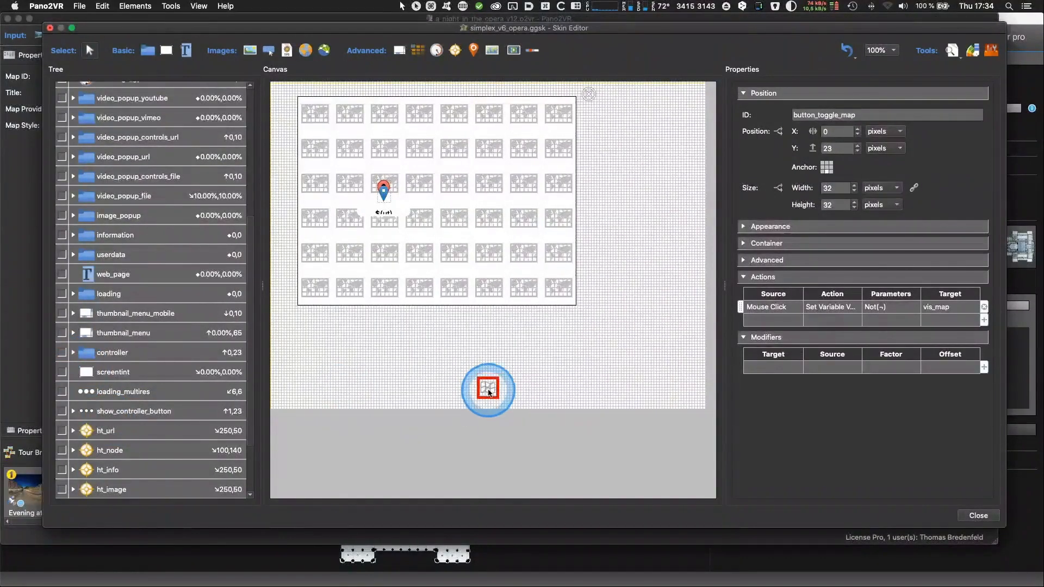
# Move button_toggle_map to the canvas's bottom-left corner, anchor it there at X 10 and Y 10 pixels, and save the skin.
pyautogui.moveTo(475, 398); pyautogui.dragTo(285, 398)
pyautogui.click(822, 173)
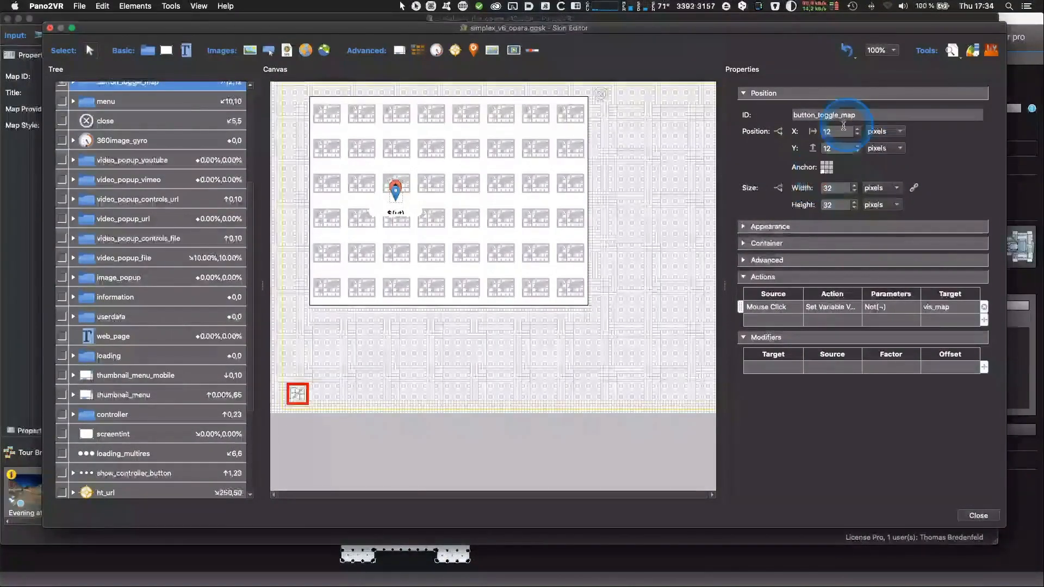
pyautogui.click(857, 134)
pyautogui.click(857, 134)
pyautogui.click(857, 151)
pyautogui.click(856, 151)
pyautogui.scroll(5, 151, 230)
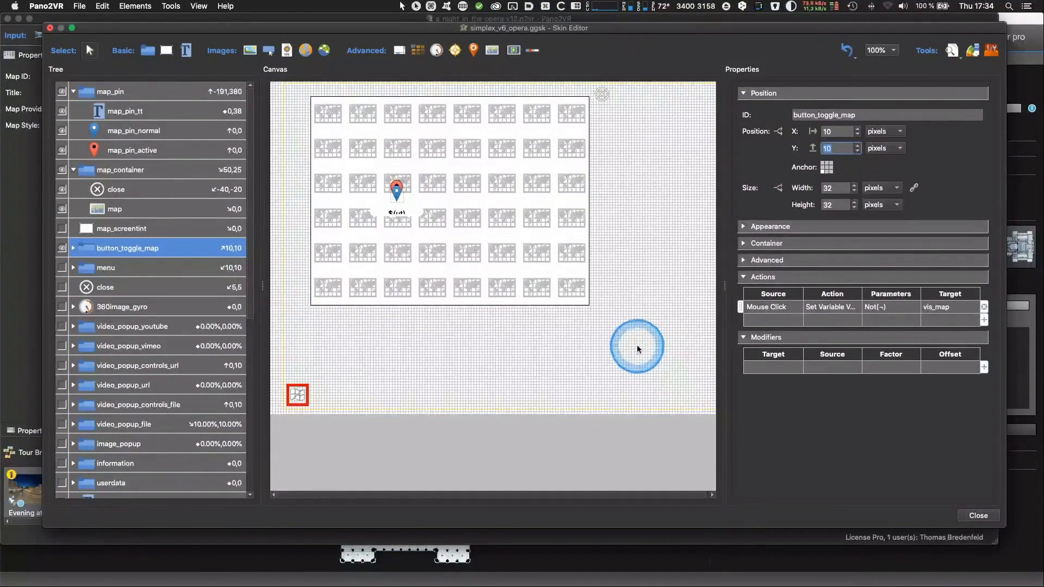
pyautogui.press('super+s')
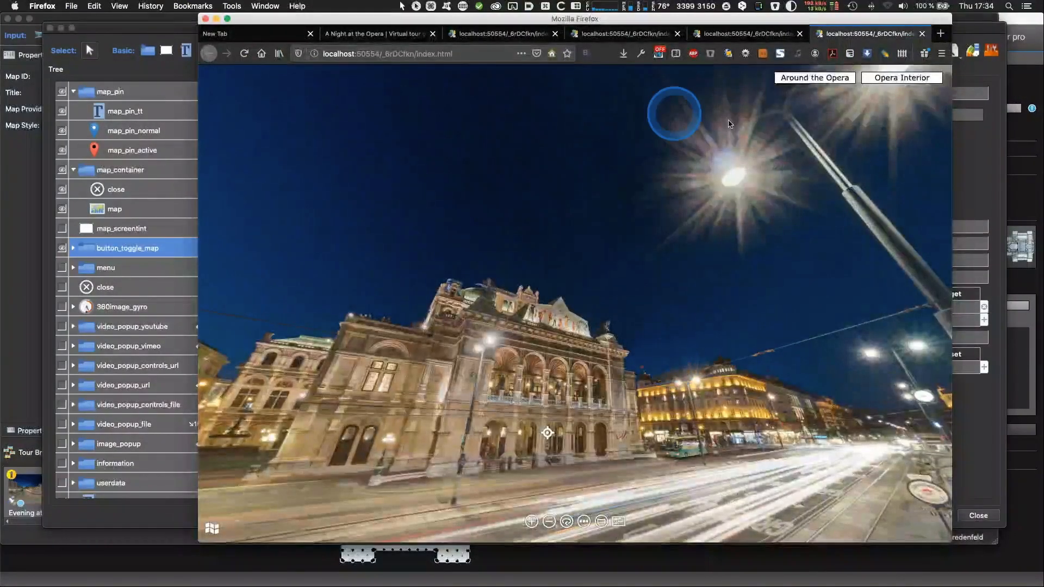
# In the Firefox tour preview, open the map, check the pins' name labels, and go to the Opera Backstage pin.
pyautogui.moveTo(638, 348)
pyautogui.mouseDown()
pyautogui.moveTo(651, 353)
pyautogui.moveTo(594, 349)
pyautogui.moveTo(508, 387)
pyautogui.mouseUp()
pyautogui.click(210, 531)
pyautogui.click(210, 530)
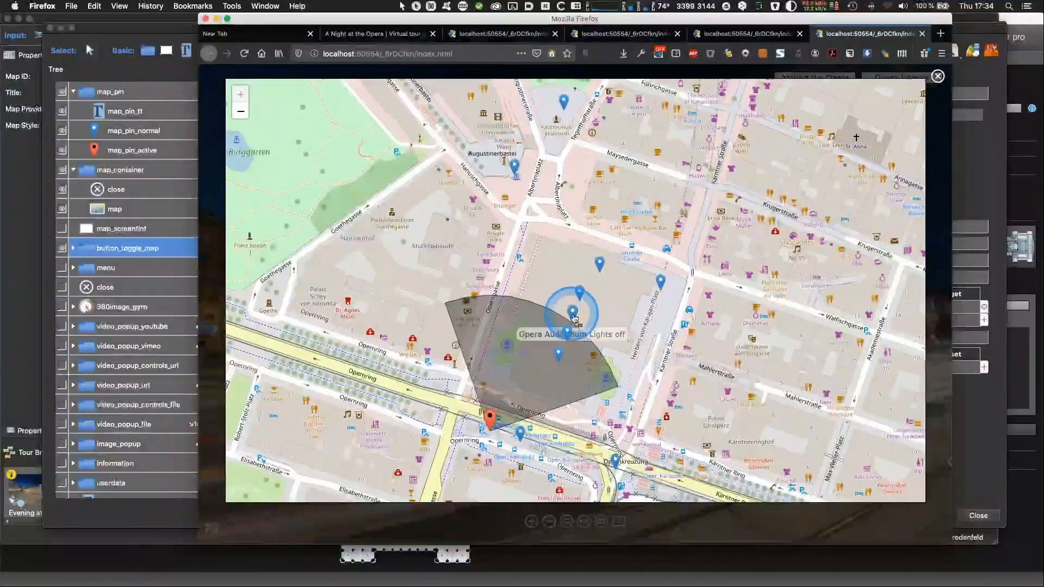
pyautogui.moveTo(659, 281)
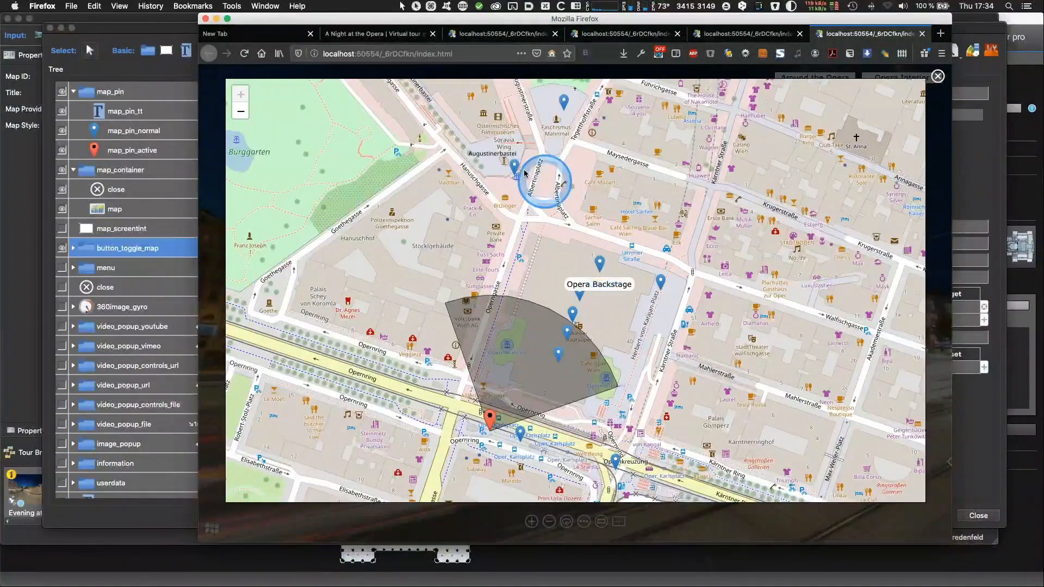
pyautogui.moveTo(513, 169)
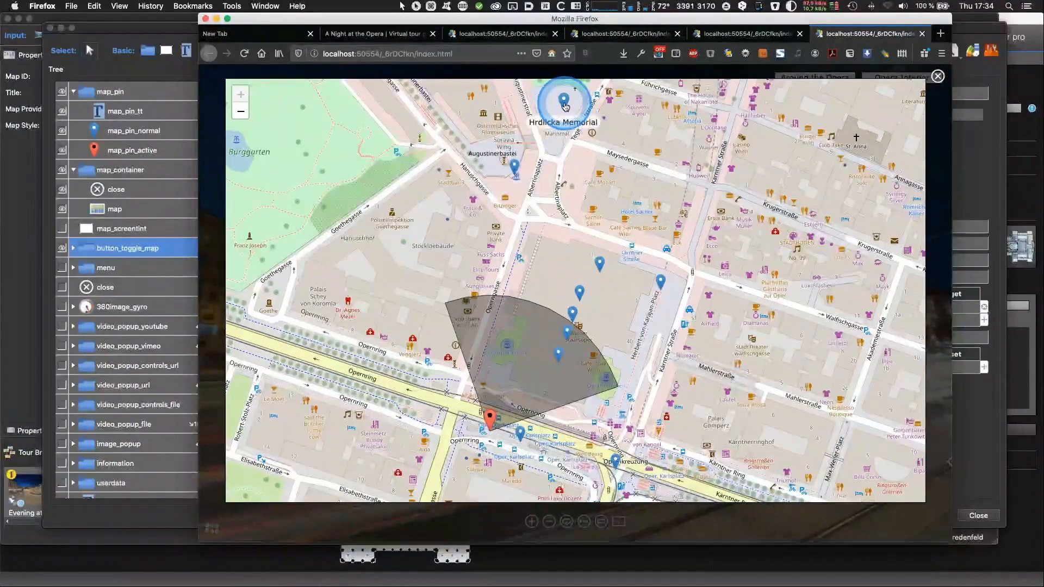
pyautogui.click(598, 266)
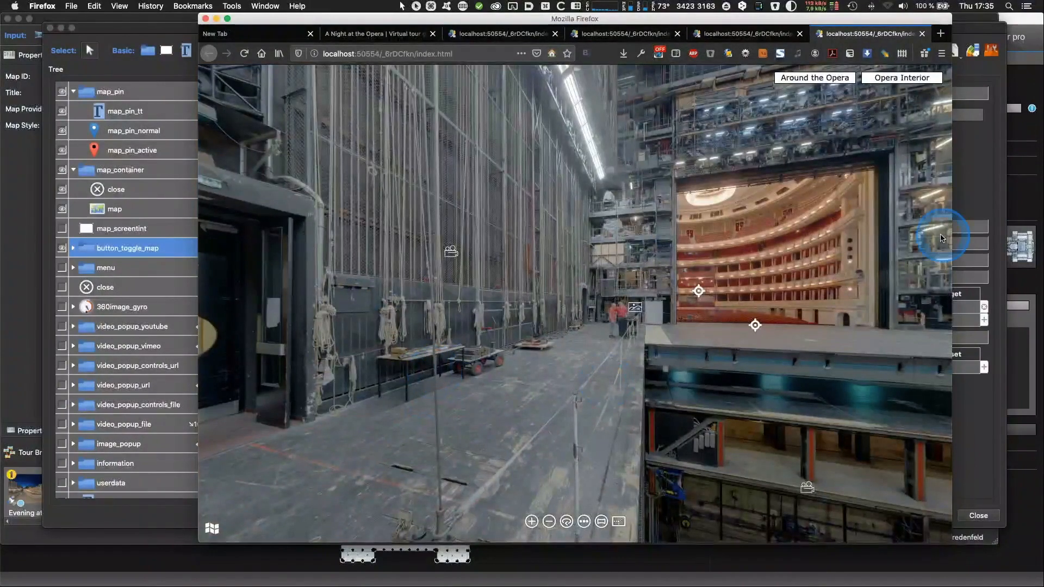
# Look around the backstage panorama, and test the map again with the pin near Augustinerbastei and a hotspot in front of the opera.
pyautogui.moveTo(816, 405); pyautogui.dragTo(728, 438)
pyautogui.moveTo(609, 432); pyautogui.dragTo(712, 388)
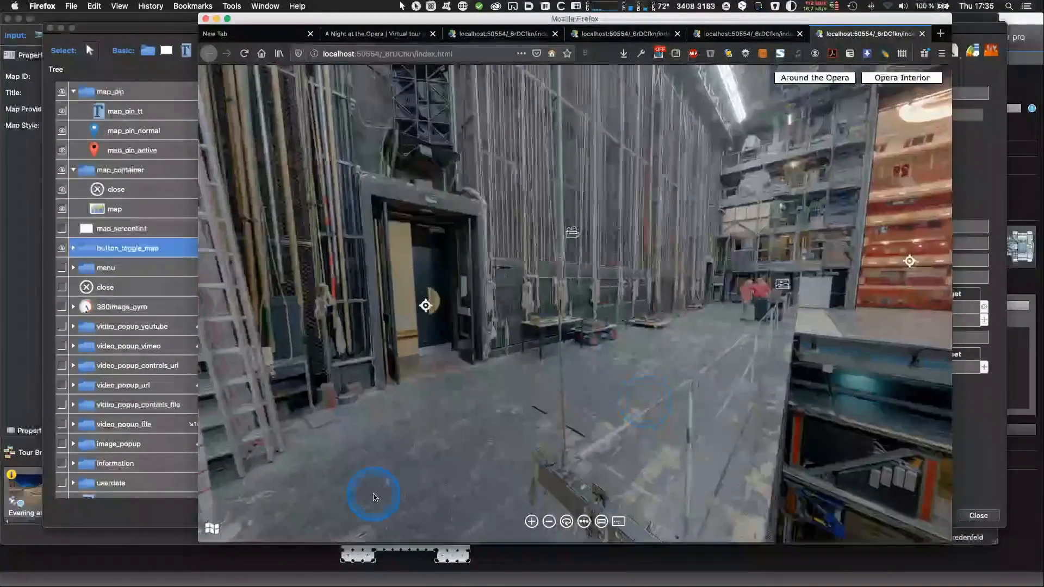
pyautogui.click(212, 527)
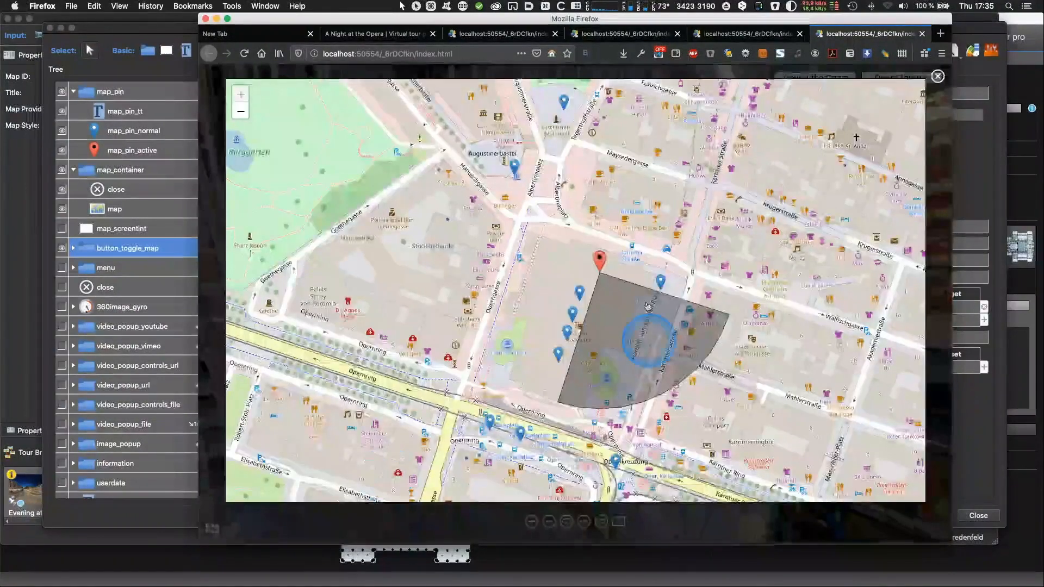
pyautogui.click(515, 166)
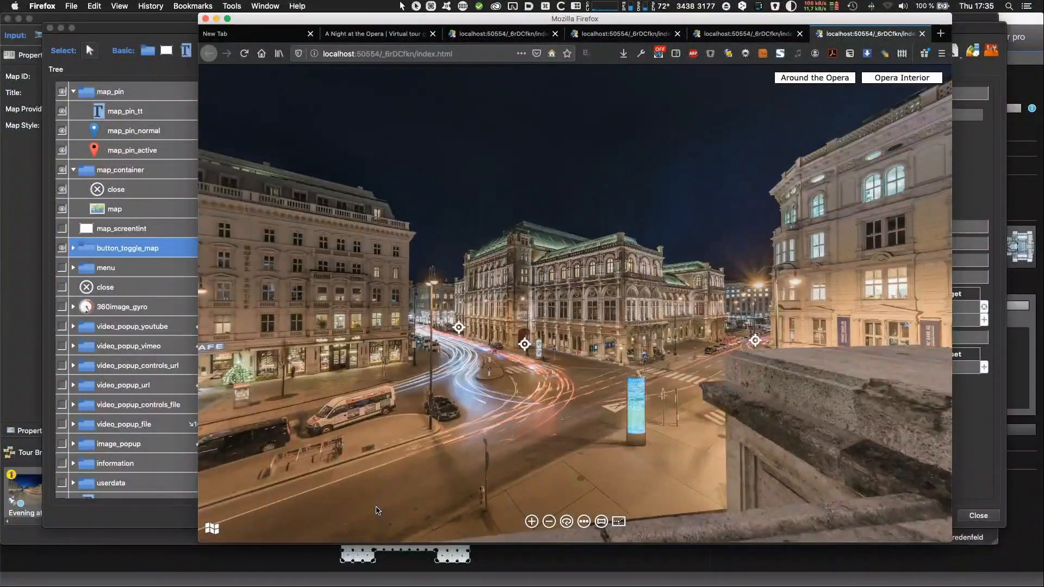
pyautogui.click(524, 344)
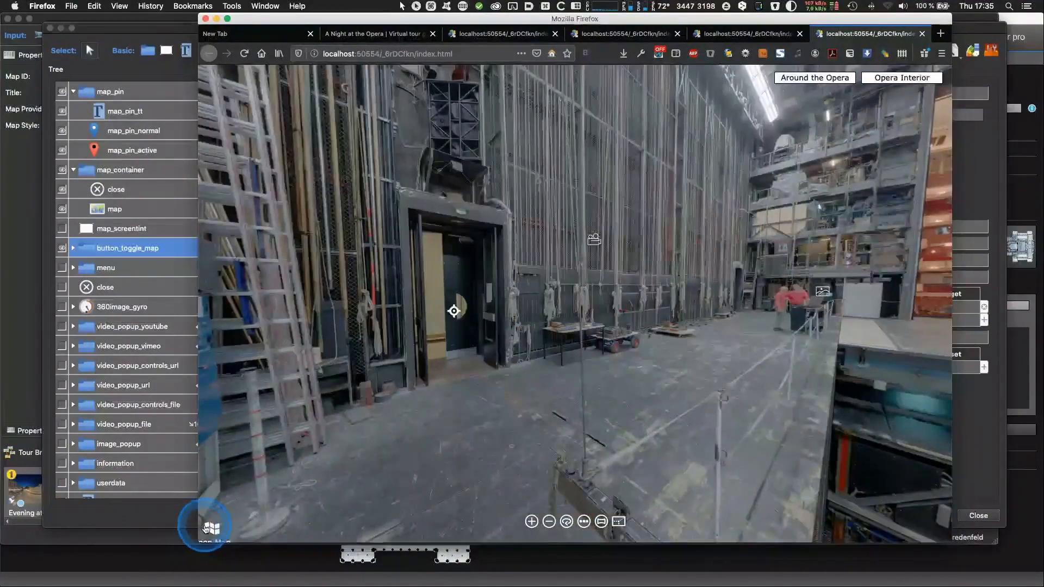
# In the tour preview, open and close the map, and test the YouTube video hotspot in the backstage panorama.
pyautogui.click(211, 529)
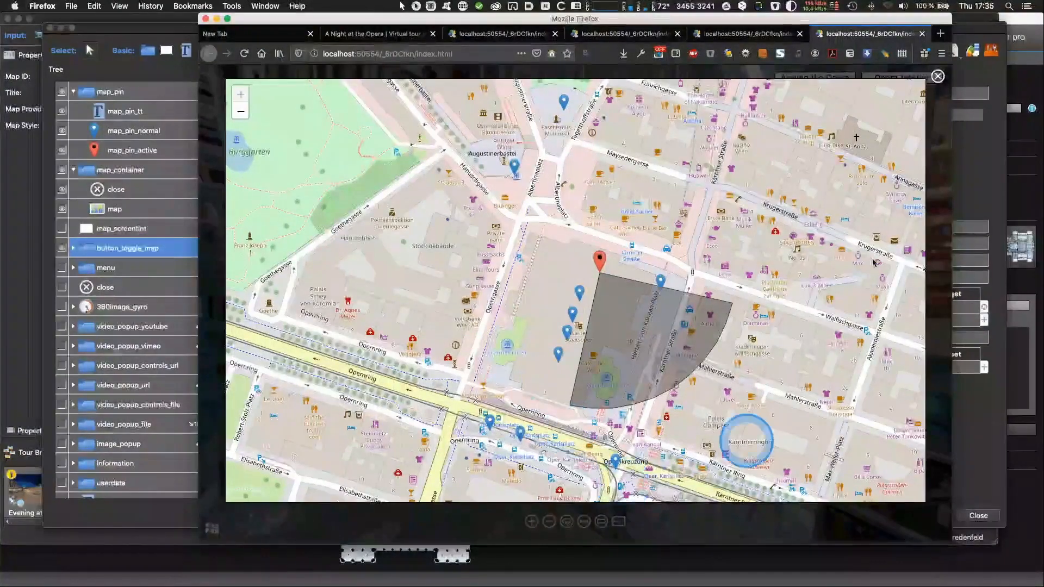
pyautogui.click(938, 76)
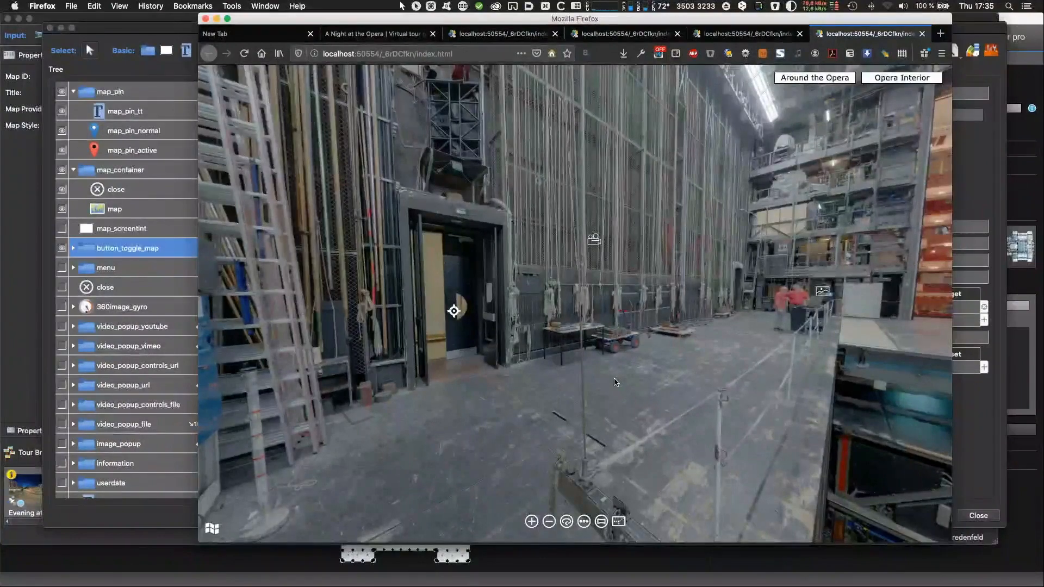
pyautogui.click(684, 356)
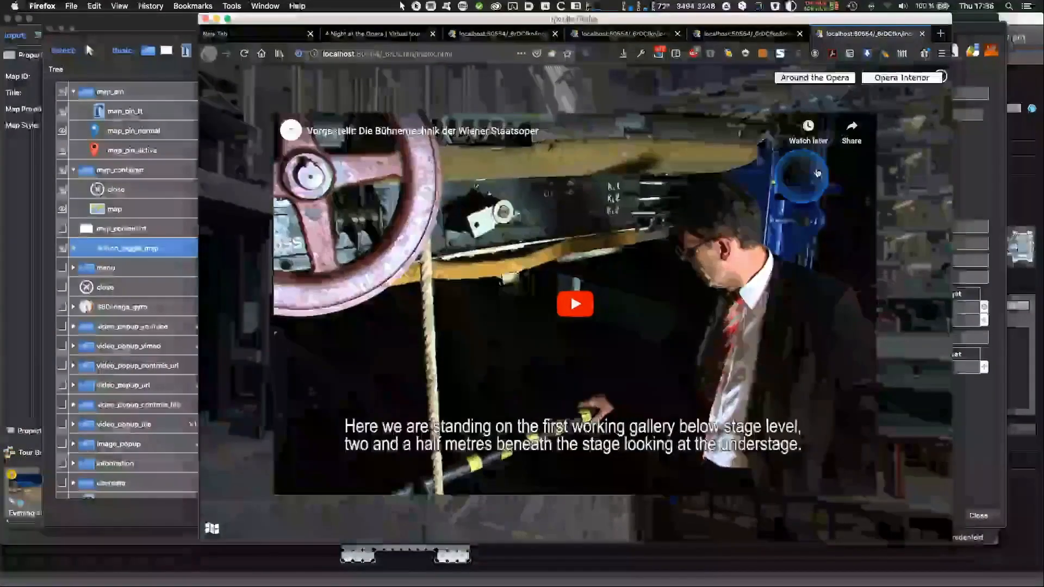
pyautogui.click(907, 366)
pyautogui.moveTo(683, 424); pyautogui.dragTo(629, 344)
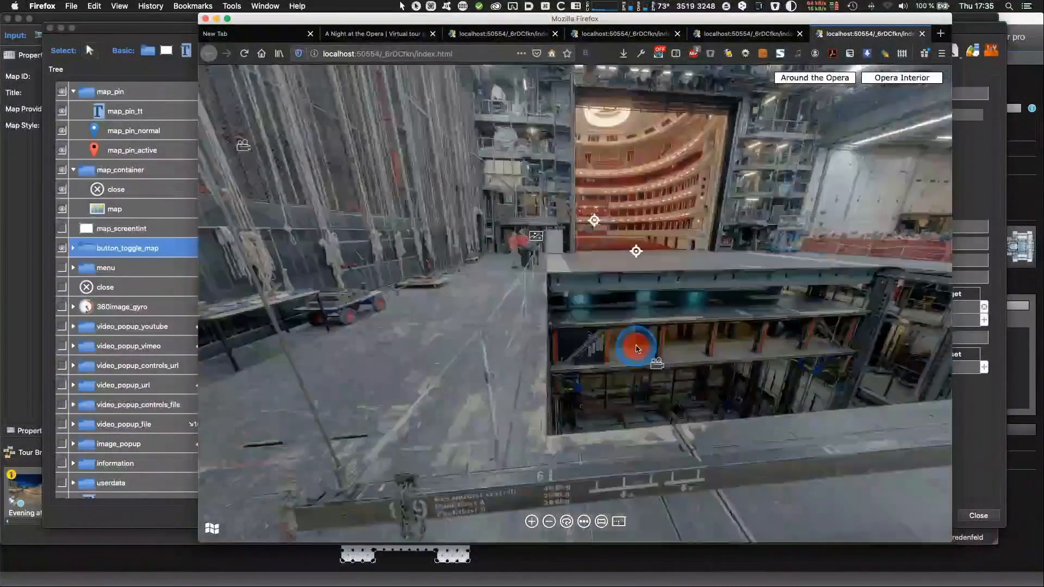
# Test the Backstage Wiener Staatsoper trailer hotspot and the image hotspot beside the stage in the backstage panorama.
pyautogui.click(656, 391)
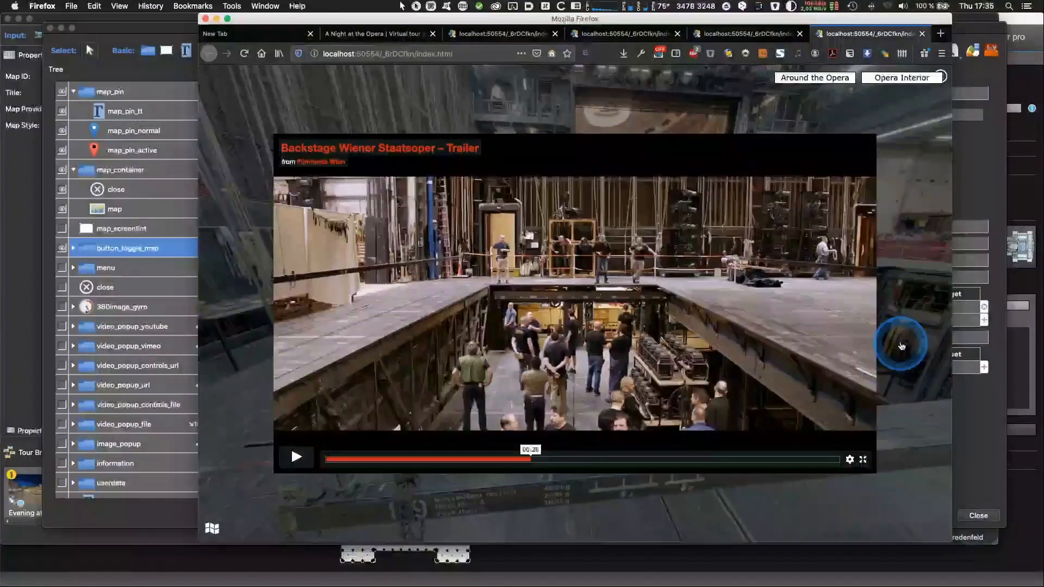
pyautogui.click(901, 345)
pyautogui.moveTo(718, 421); pyautogui.dragTo(507, 284)
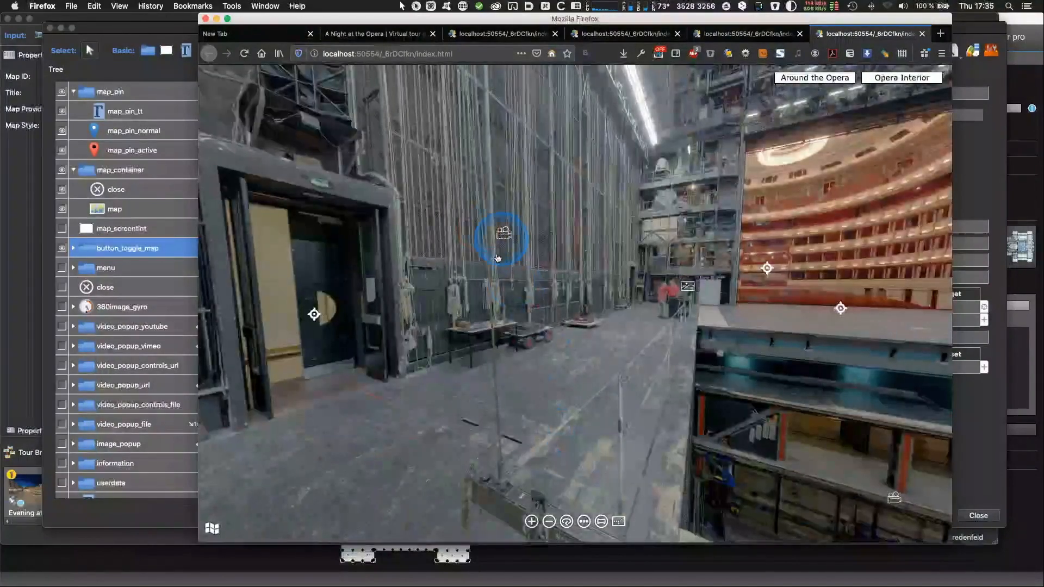
pyautogui.moveTo(518, 393); pyautogui.dragTo(516, 466)
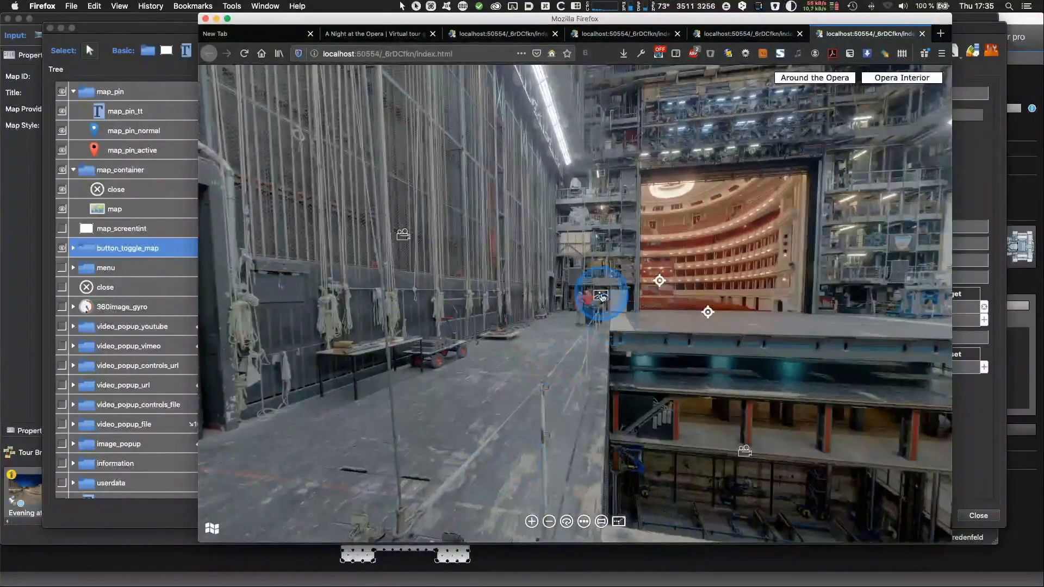
pyautogui.click(600, 297)
pyautogui.click(892, 345)
pyautogui.moveTo(517, 442); pyautogui.dragTo(503, 474)
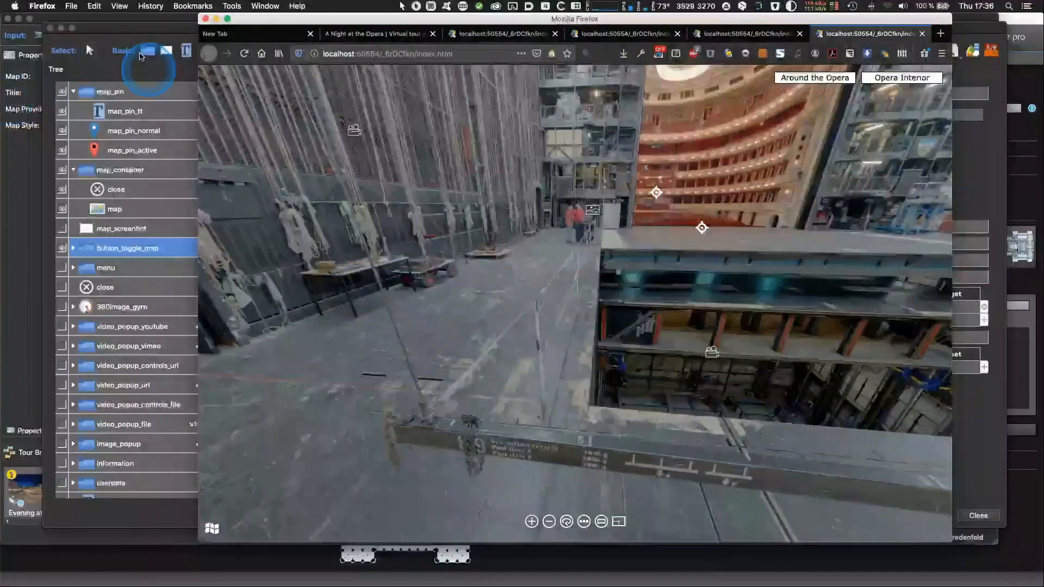
# Switch back to the Skin Editor and paste a copy of the map element into map_container.
pyautogui.click(183, 86)
pyautogui.click(445, 380)
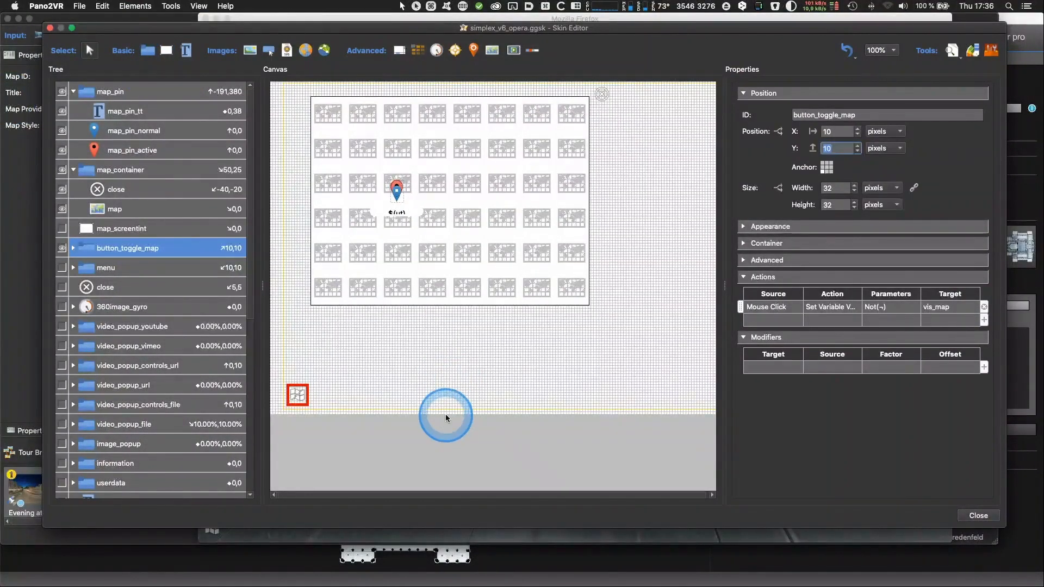
pyautogui.click(94, 215)
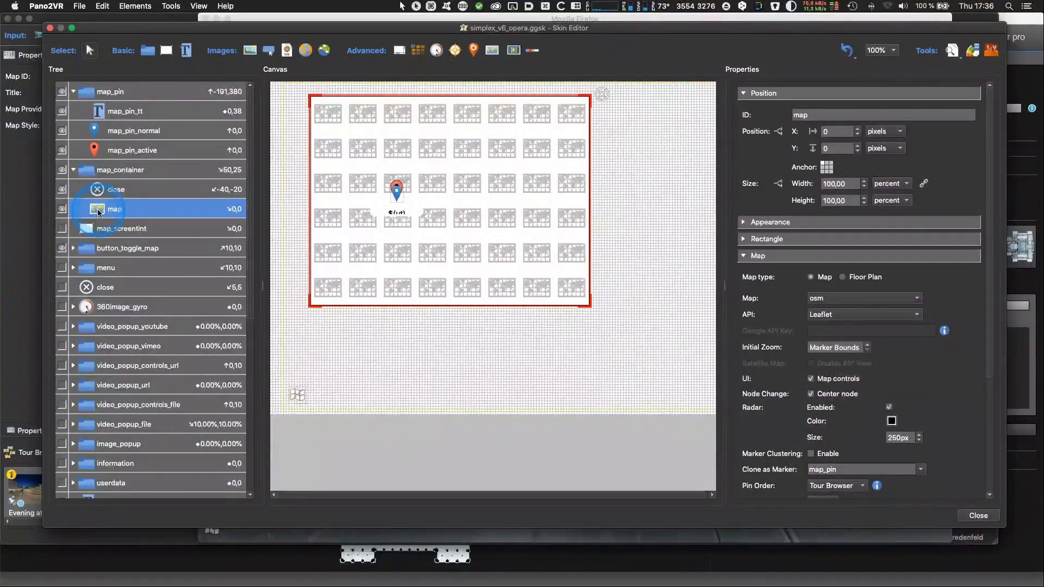
pyautogui.rightClick(98, 211)
pyautogui.click(109, 211)
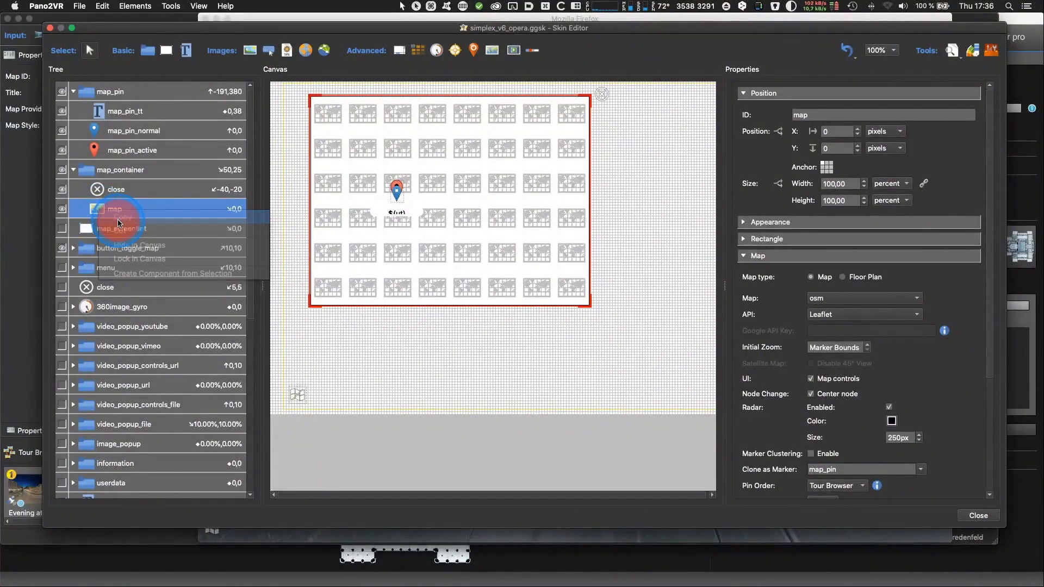
pyautogui.rightClick(129, 170)
pyautogui.click(186, 234)
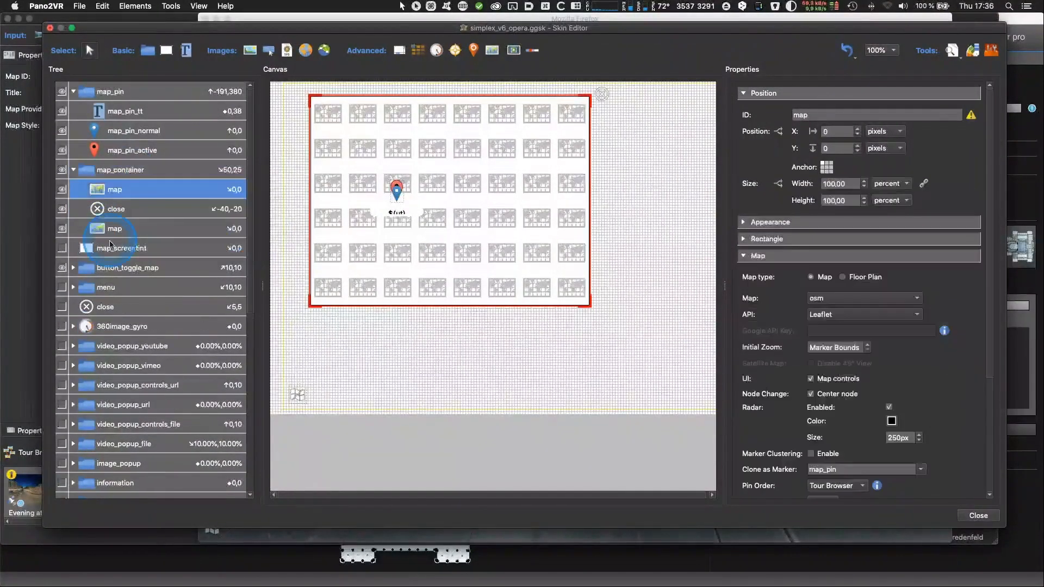
# Rename the copied map element as floorplan, place it between close and map in map_container, and close the Skin Editor.
pyautogui.doubleClick(820, 116)
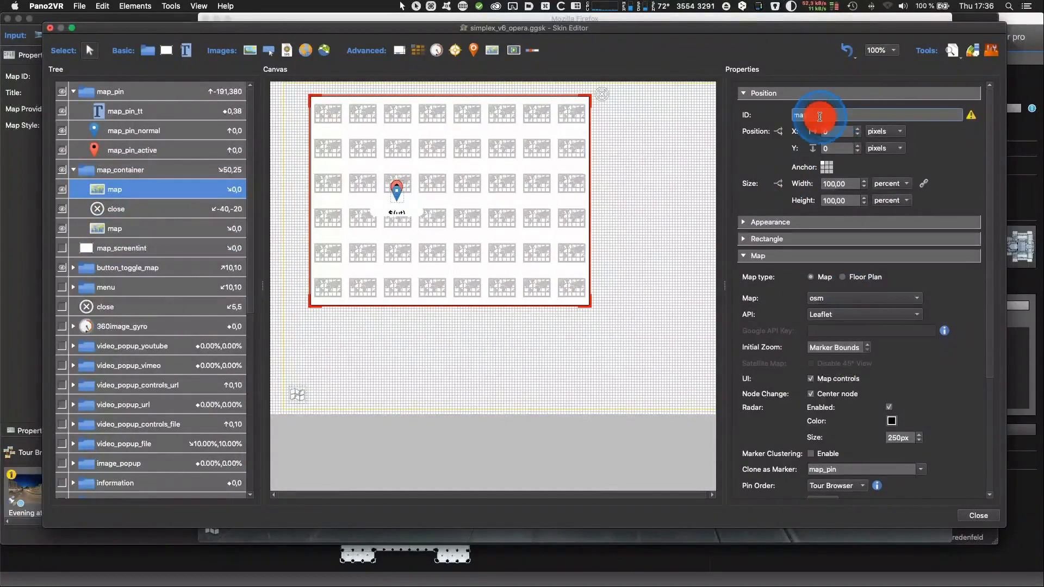
pyautogui.write('floo')
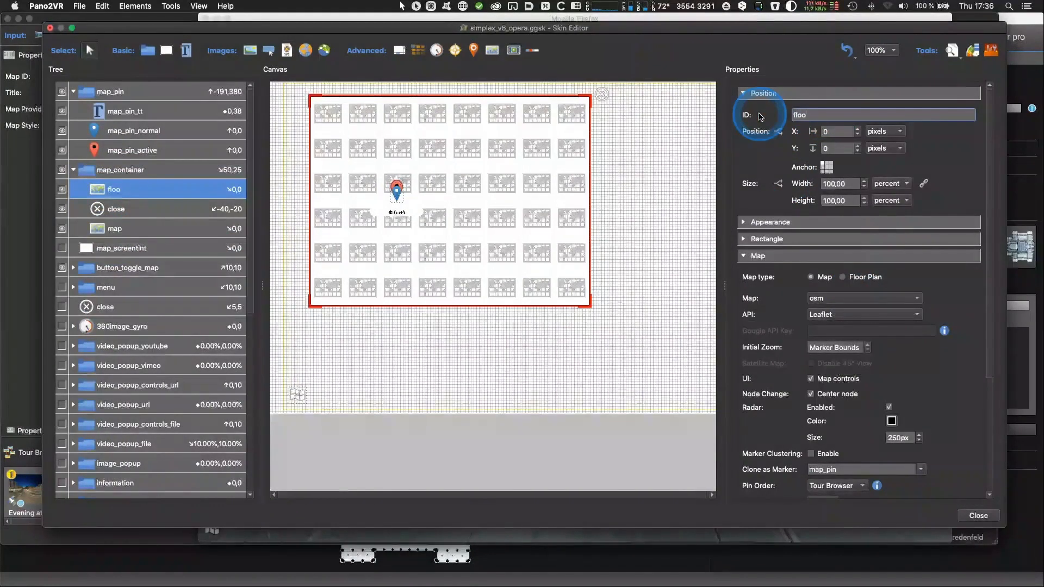
pyautogui.write('rplan')
pyautogui.click(165, 210)
pyautogui.moveTo(152, 193); pyautogui.dragTo(156, 222)
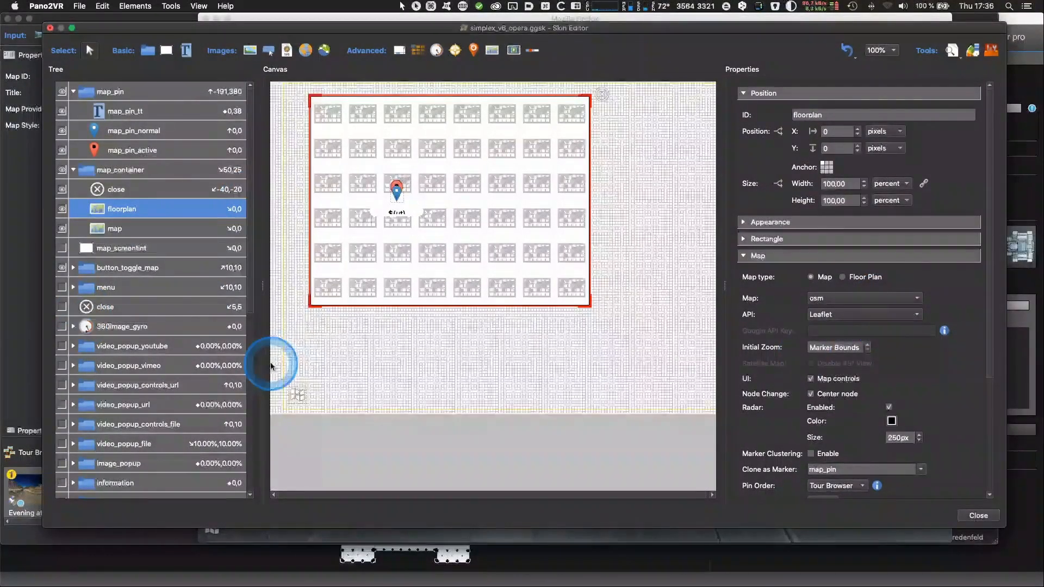
pyautogui.click(978, 515)
pyautogui.click(589, 285)
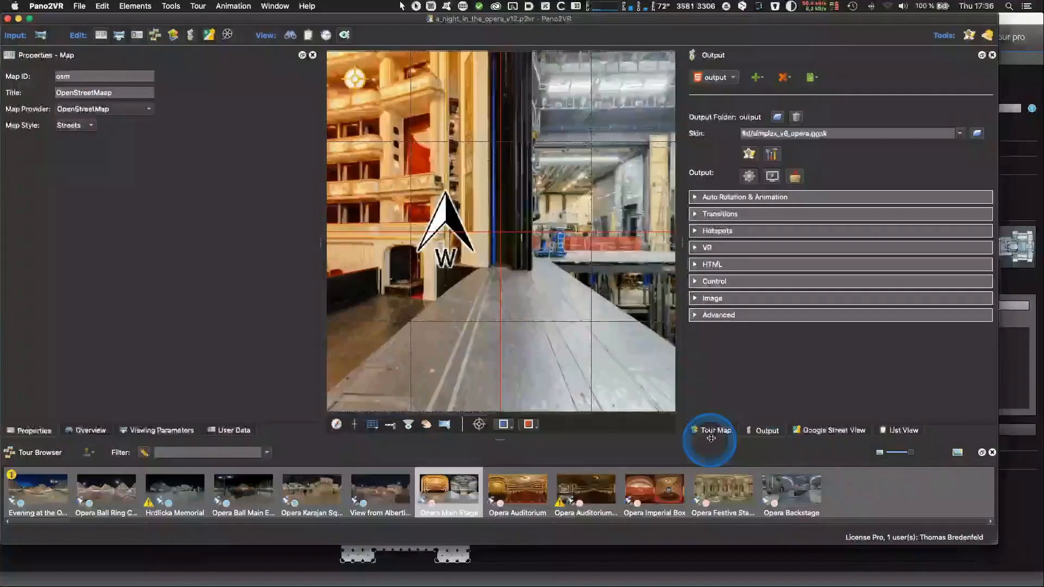
# Add a floor plan to the tour map using opera_floorplan.png from the images folder of PTP_to_Pano2VR.
pyautogui.click(712, 430)
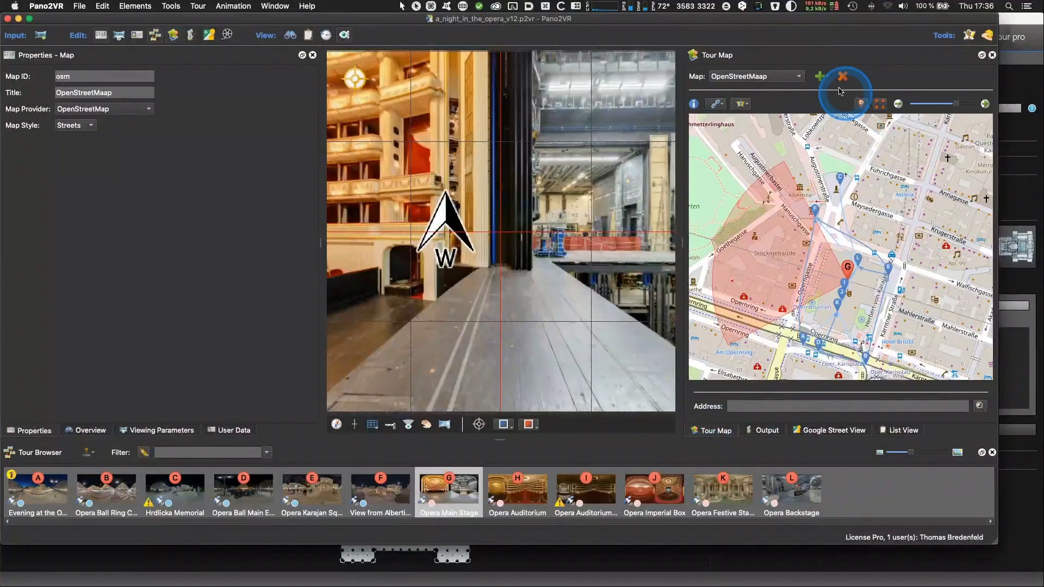
pyautogui.click(823, 76)
pyautogui.click(862, 103)
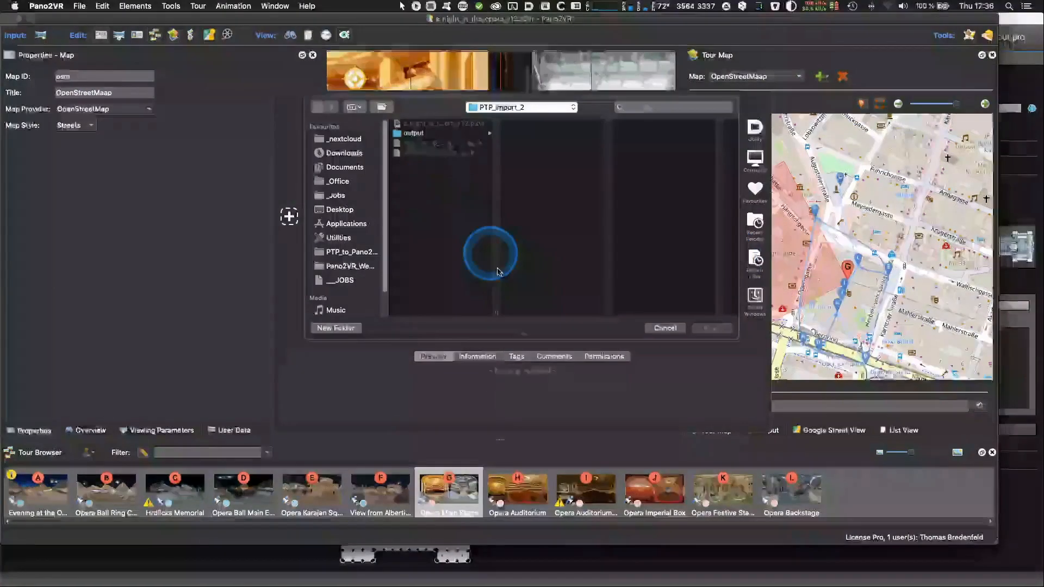
pyautogui.click(497, 107)
pyautogui.moveTo(506, 122)
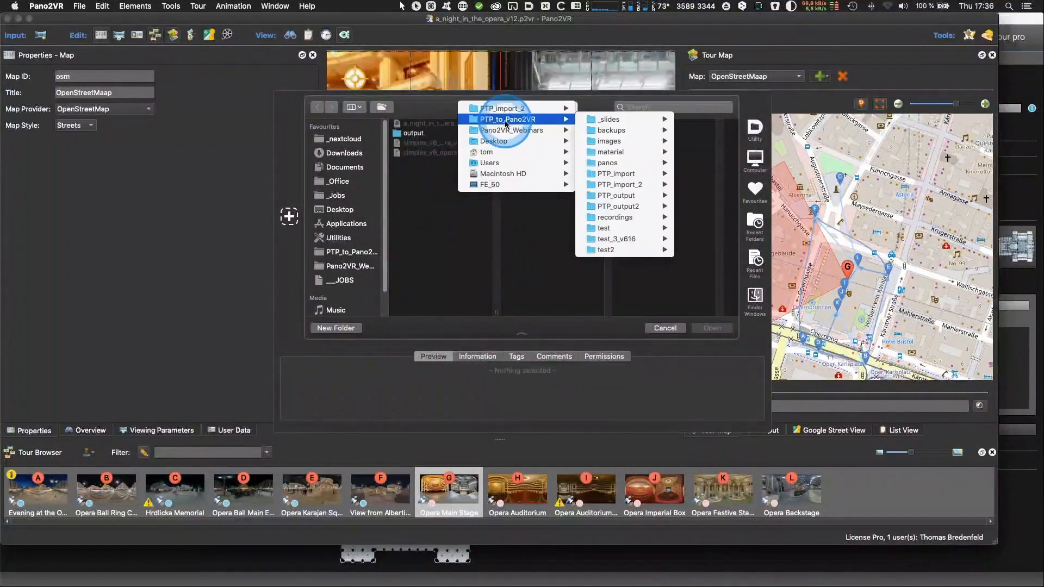
pyautogui.moveTo(619, 141)
pyautogui.click(715, 142)
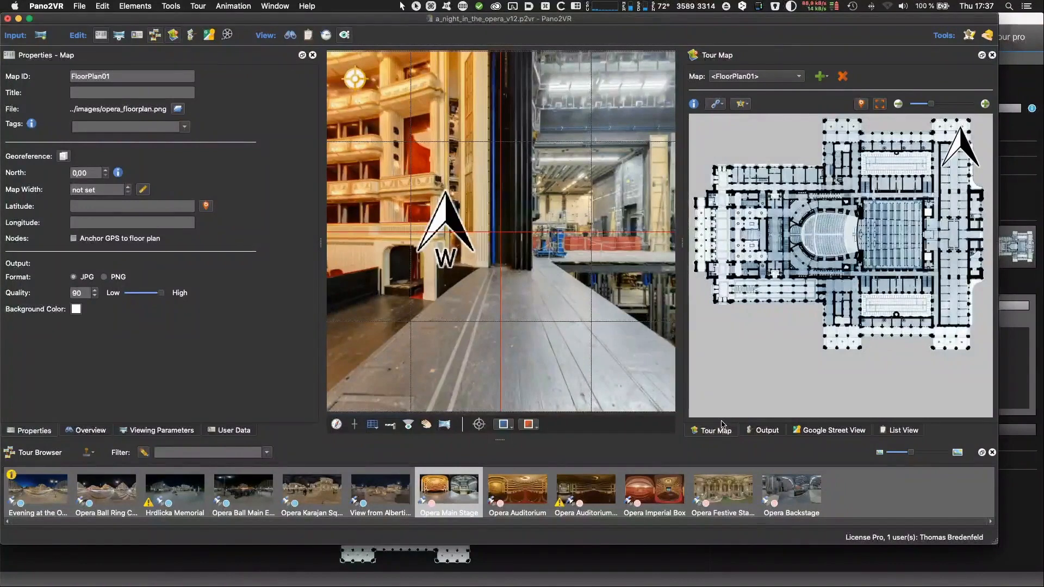
# Set the new floor plan's title to Opera Floorplan.
pyautogui.click(118, 76)
pyautogui.click(89, 96)
pyautogui.press('shift')
pyautogui.write('opera')
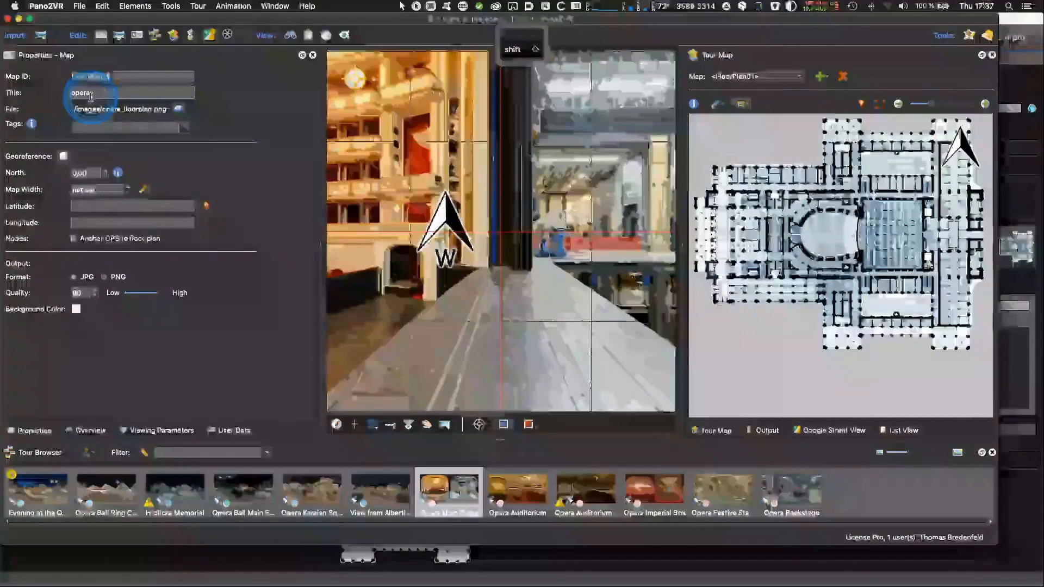
pyautogui.write(' Floorplan')
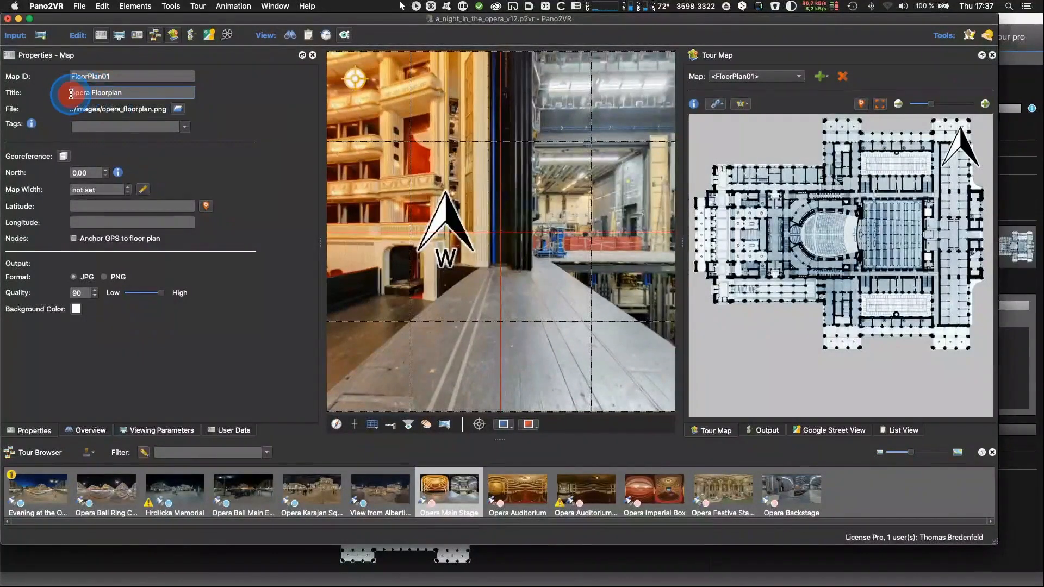
pyautogui.write('O')
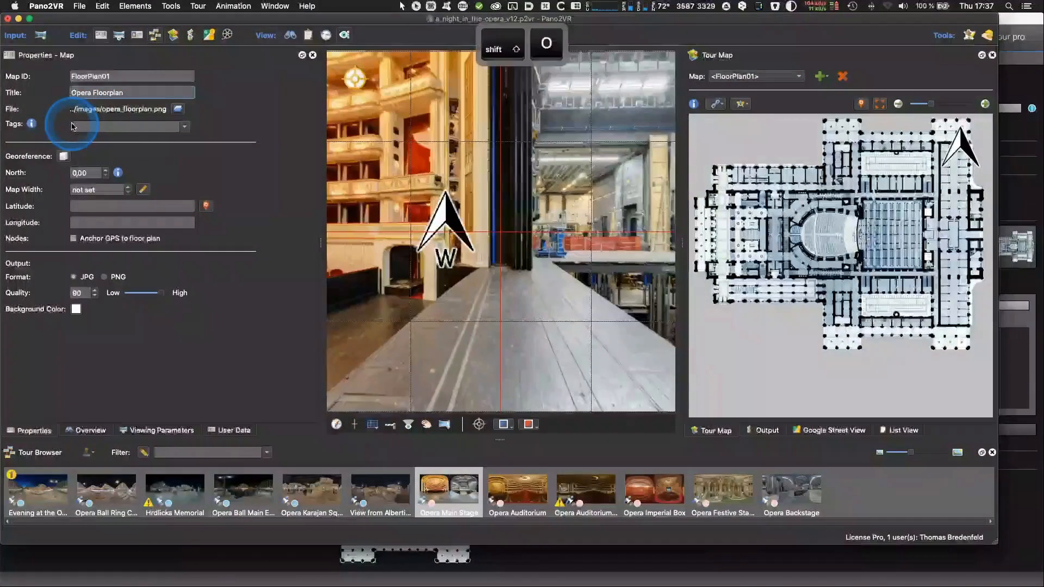
pyautogui.click(252, 95)
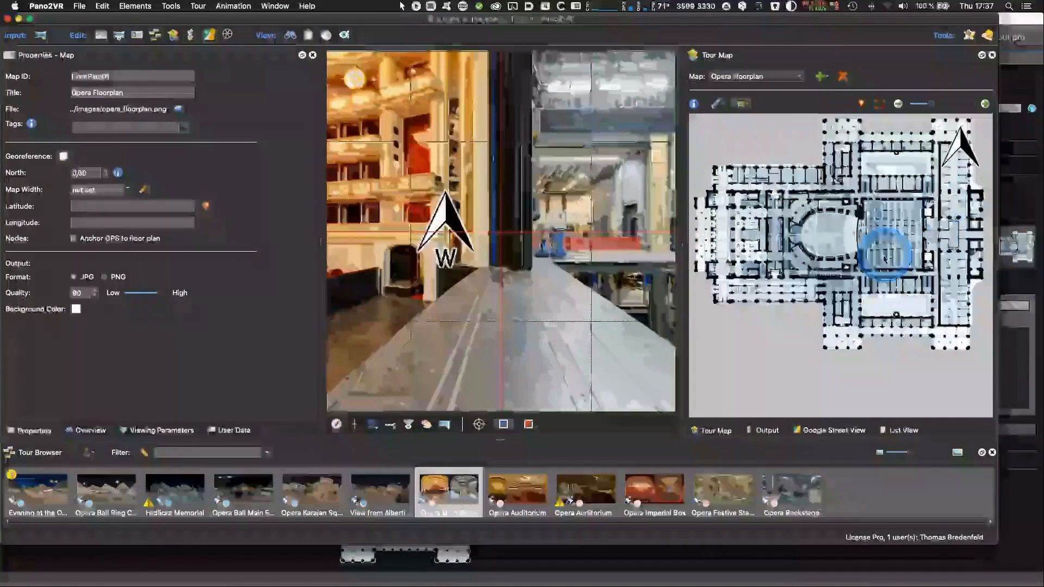
# Show the Google Maps - Hybrid map to view the node locations, and return to Opera Floorplan.
pyautogui.click(786, 79)
pyautogui.click(778, 72)
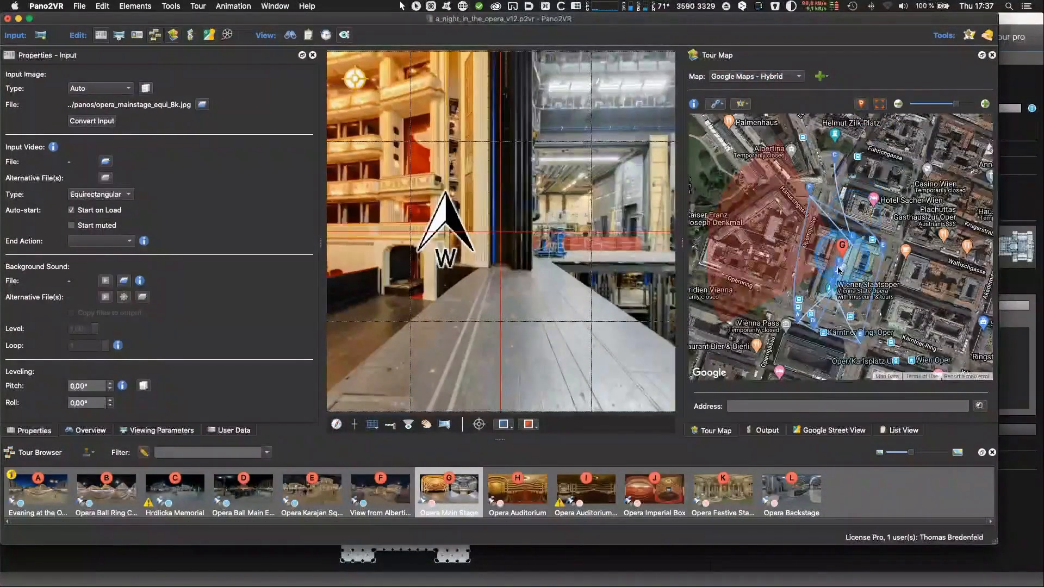
pyautogui.click(768, 77)
pyautogui.click(766, 117)
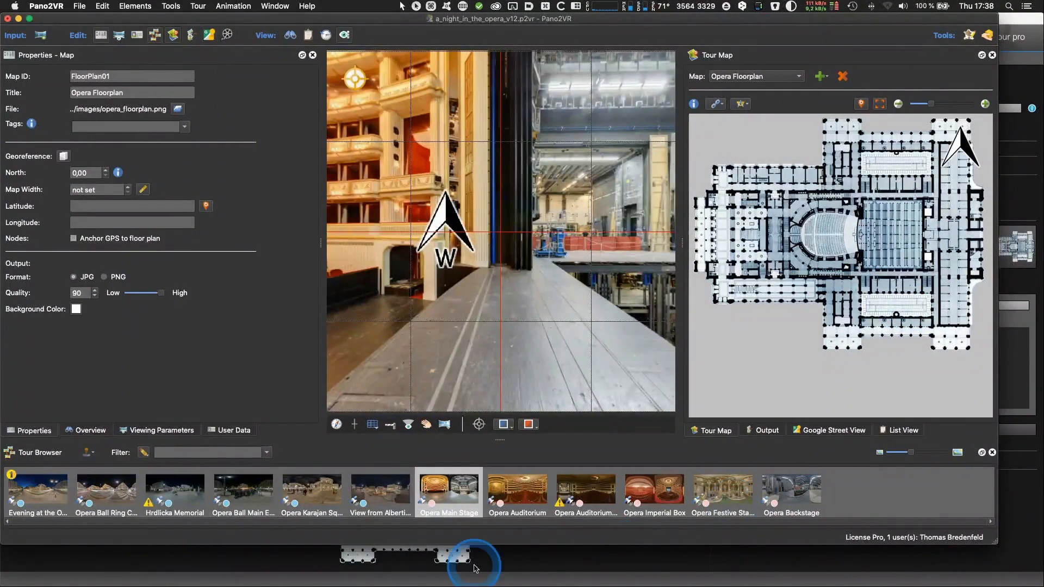
# Place the Opera Backstage, Main Stage, Imperial Box, Festive Staircase and Auditorium nodes at their rooms on the Opera Floorplan.
pyautogui.rightClick(448, 496)
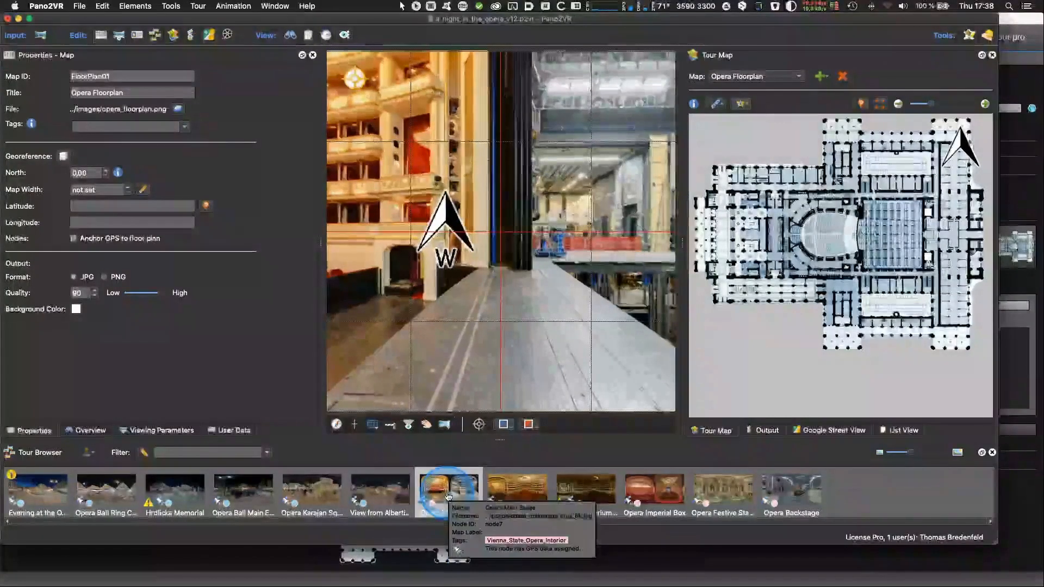
pyautogui.click(795, 549)
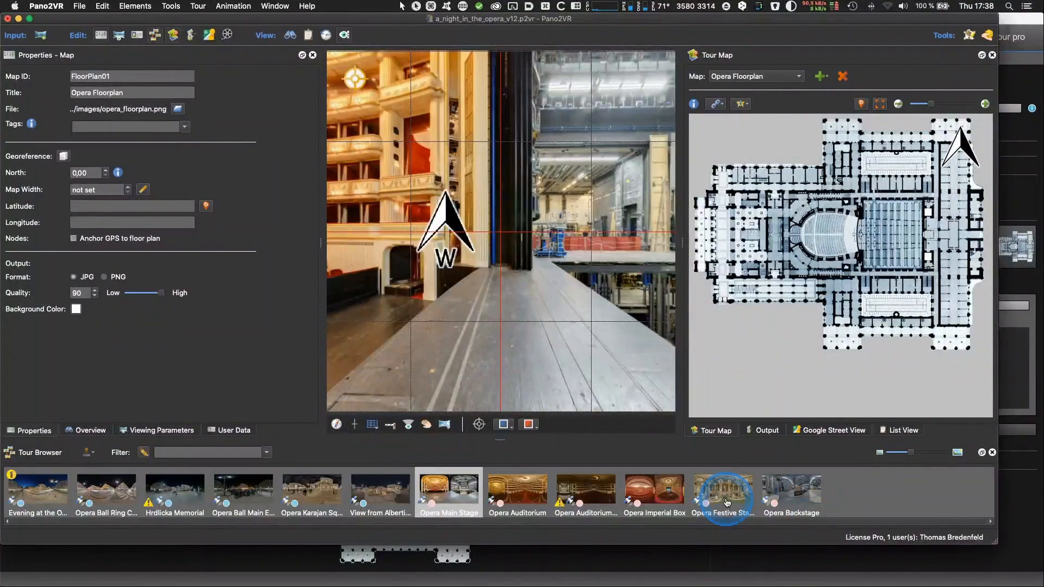
pyautogui.moveTo(725, 503)
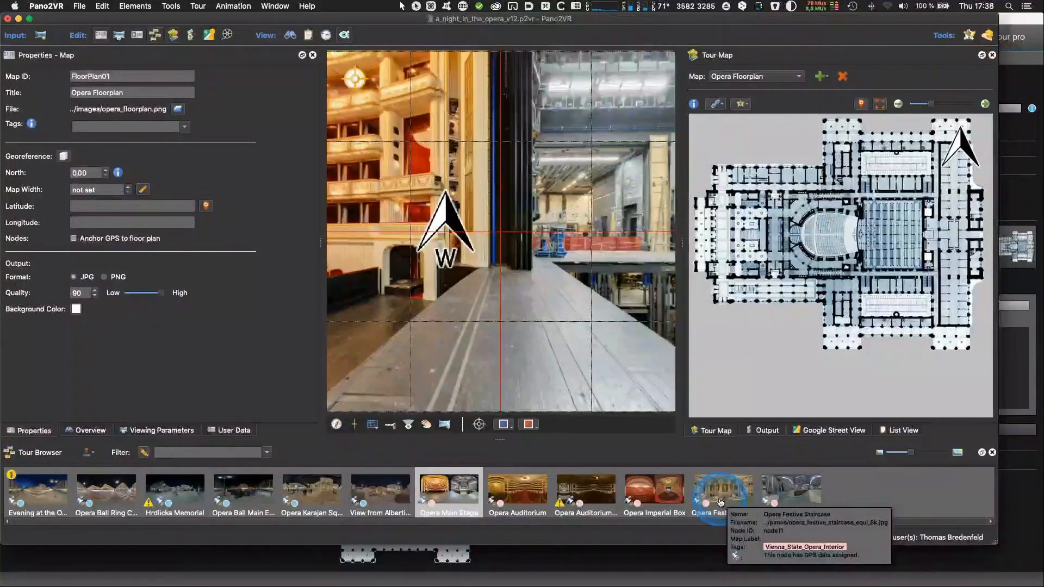
pyautogui.moveTo(797, 511)
pyautogui.moveTo(801, 498)
pyautogui.mouseDown()
pyautogui.moveTo(874, 280)
pyautogui.moveTo(892, 256)
pyautogui.mouseUp()
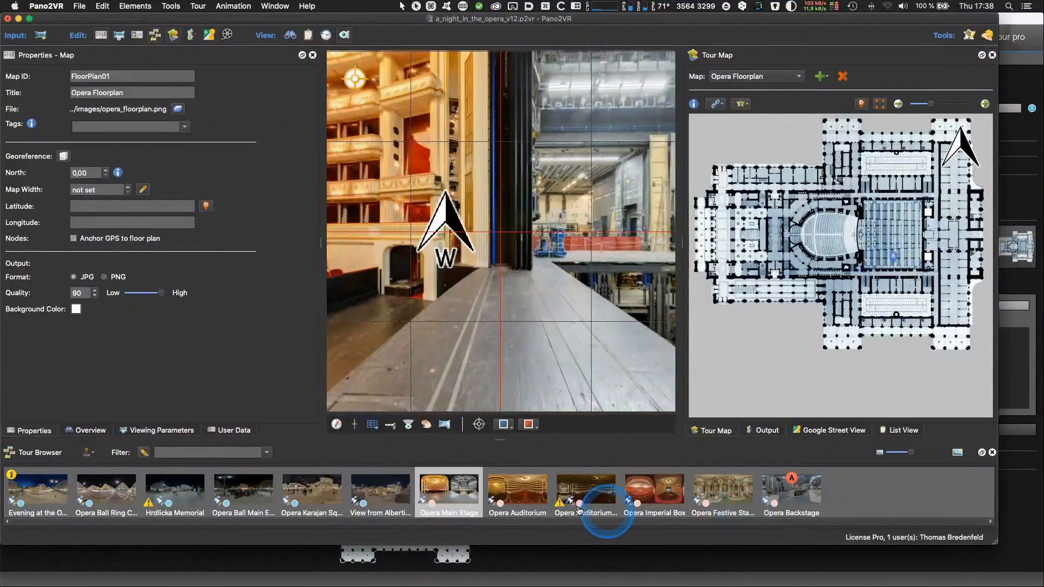
pyautogui.moveTo(466, 505)
pyautogui.mouseDown()
pyautogui.moveTo(804, 214)
pyautogui.moveTo(861, 234)
pyautogui.mouseUp()
pyautogui.moveTo(664, 496)
pyautogui.mouseDown()
pyautogui.moveTo(745, 270)
pyautogui.moveTo(796, 233)
pyautogui.mouseUp()
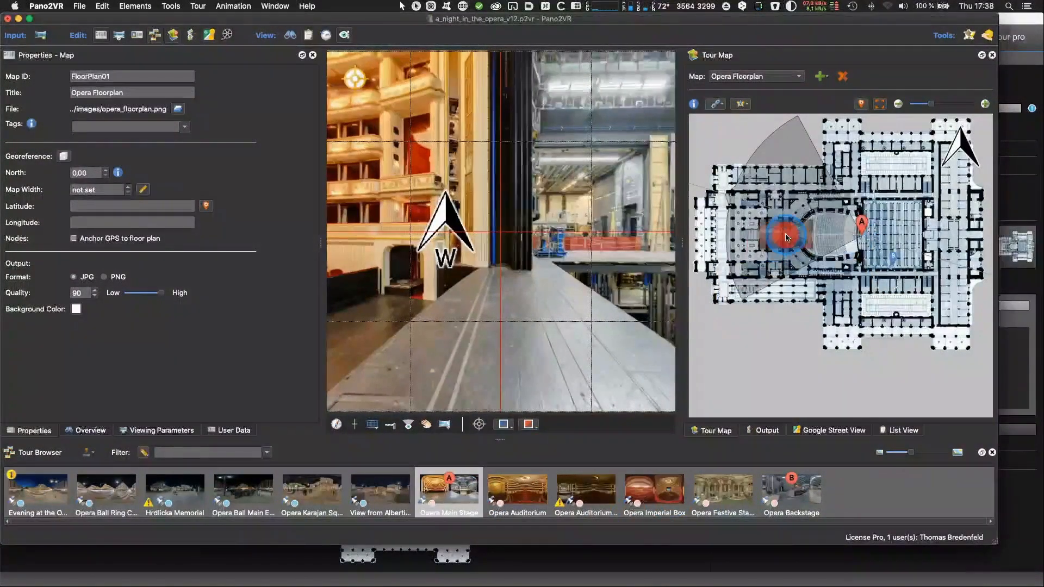
pyautogui.moveTo(731, 509); pyautogui.dragTo(757, 232)
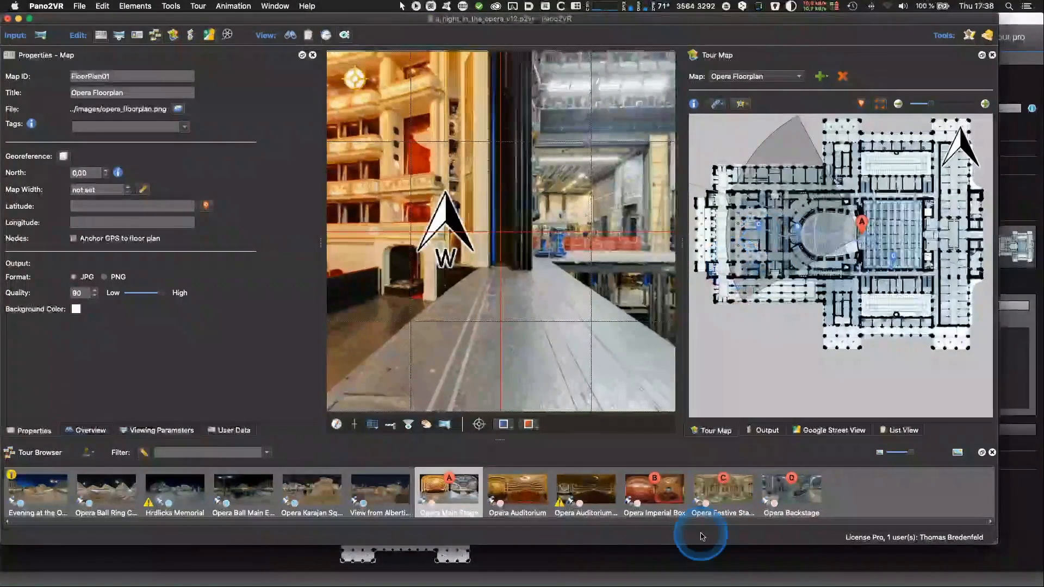
pyautogui.moveTo(516, 491)
pyautogui.mouseDown()
pyautogui.moveTo(739, 325)
pyautogui.moveTo(830, 225)
pyautogui.mouseUp()
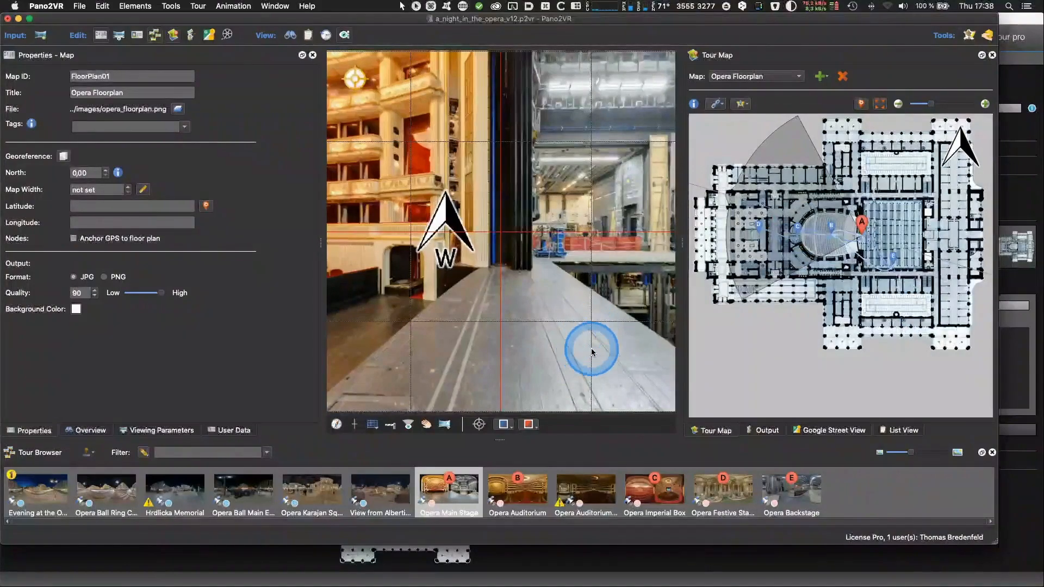
# Turn the Opera Main Stage view north to check its radar on the floor plan, and select the Opera Karajan Square node.
pyautogui.moveTo(602, 288); pyautogui.dragTo(585, 343)
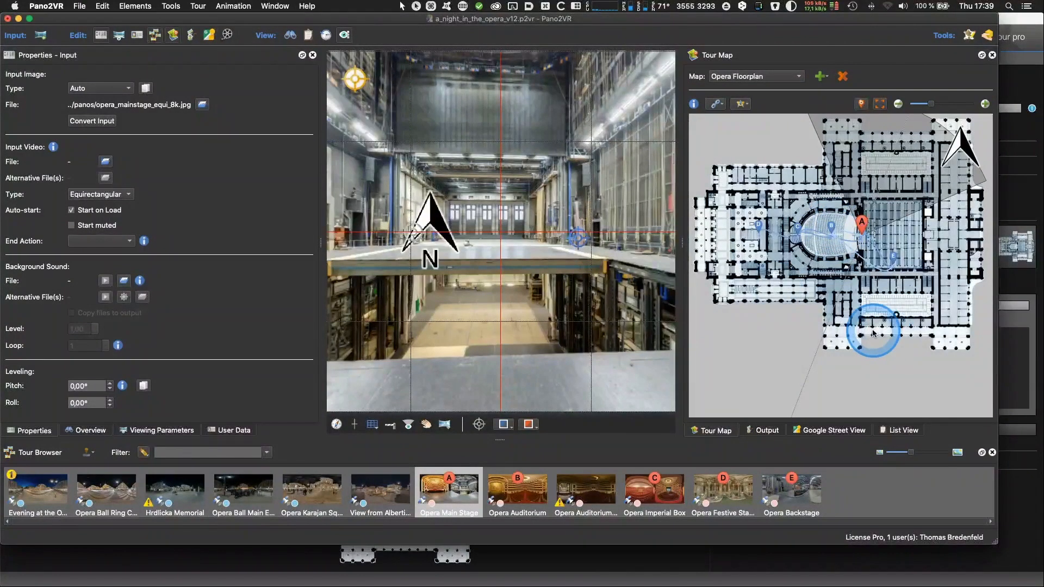
pyautogui.click(330, 499)
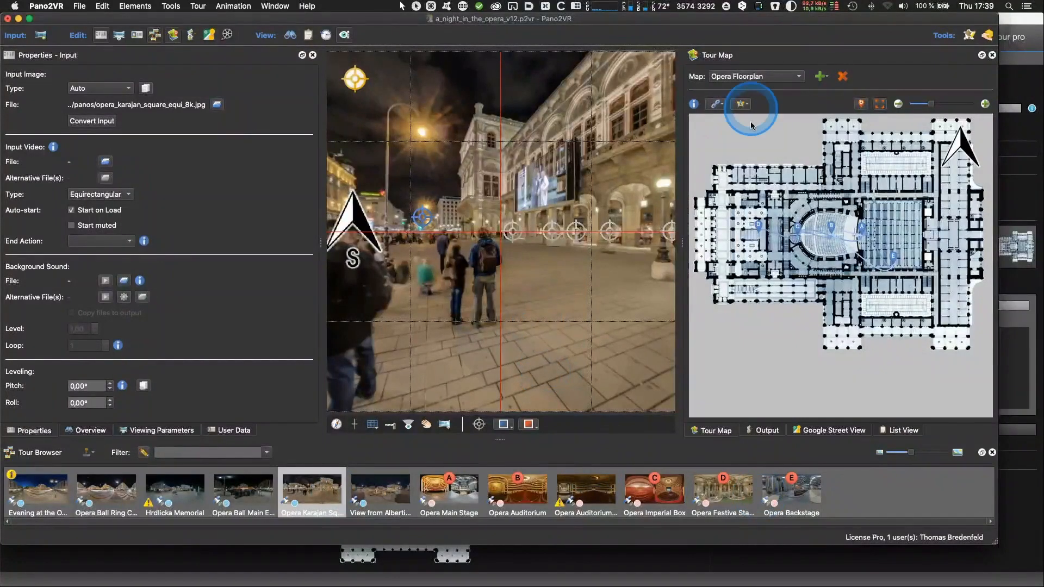
# Save the project and open the output's simplex_v6_opera skin for editing.
pyautogui.click(764, 430)
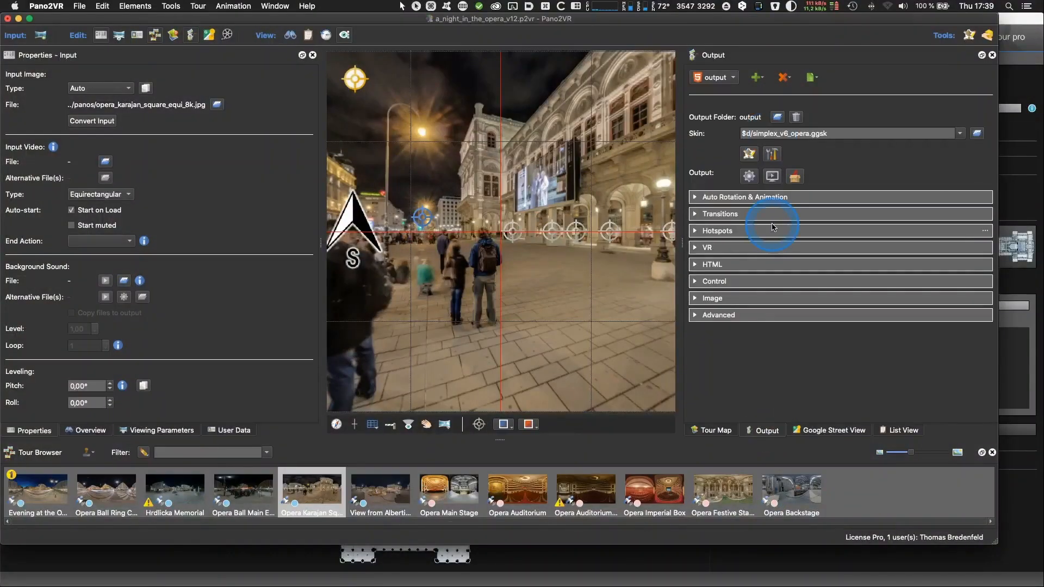
pyautogui.press('super+s')
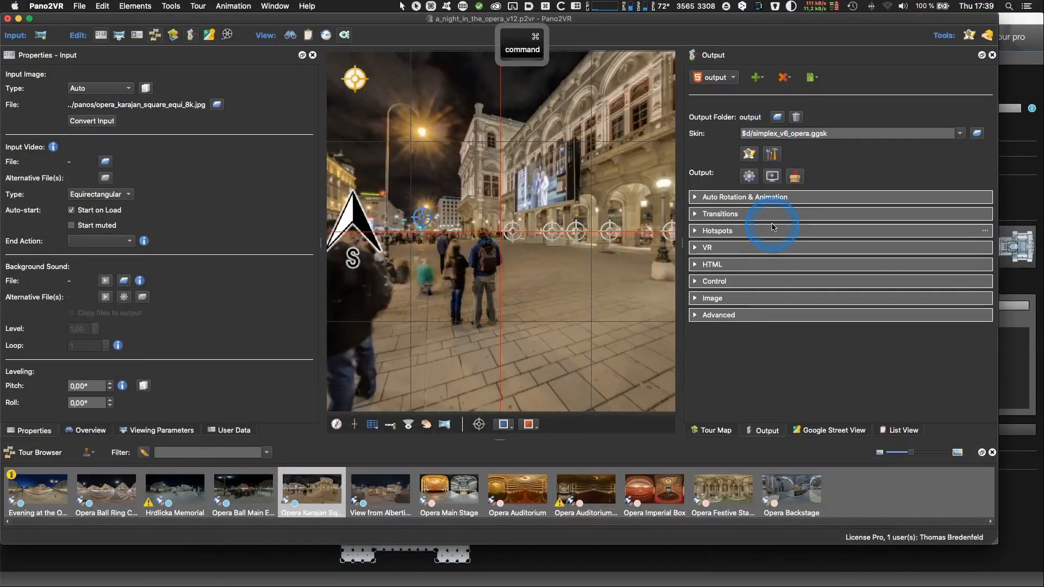
pyautogui.click(749, 153)
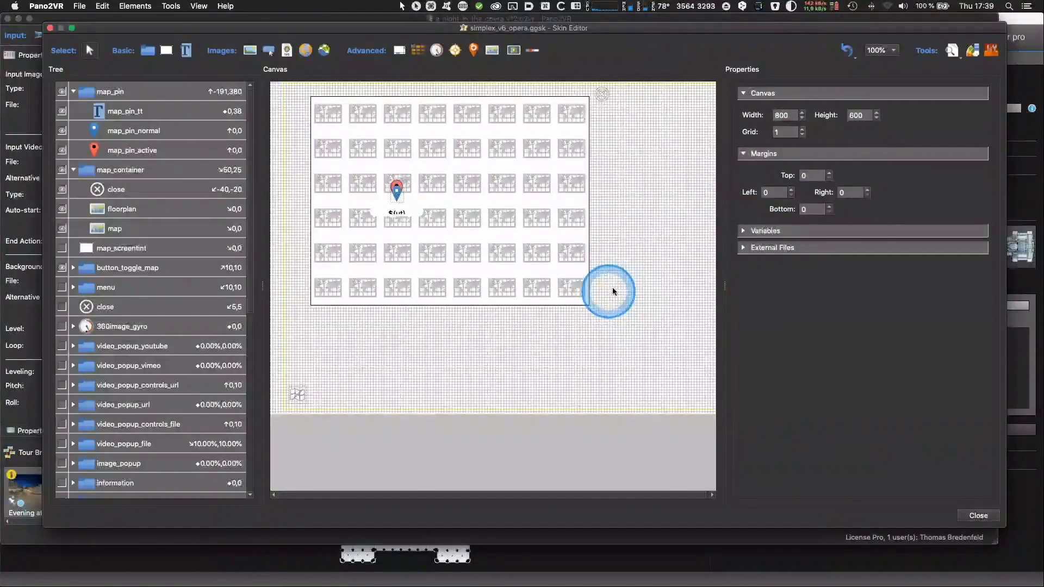
# Set the map type of the skin's floorplan element to Floor Plan, using FloorPlan01.
pyautogui.click(142, 209)
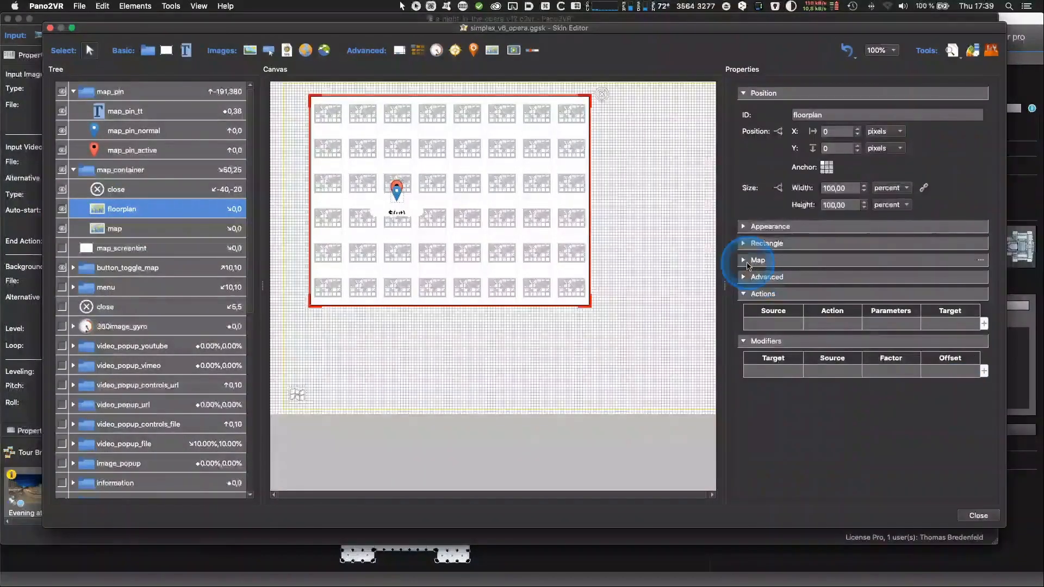
pyautogui.click(756, 259)
pyautogui.click(873, 303)
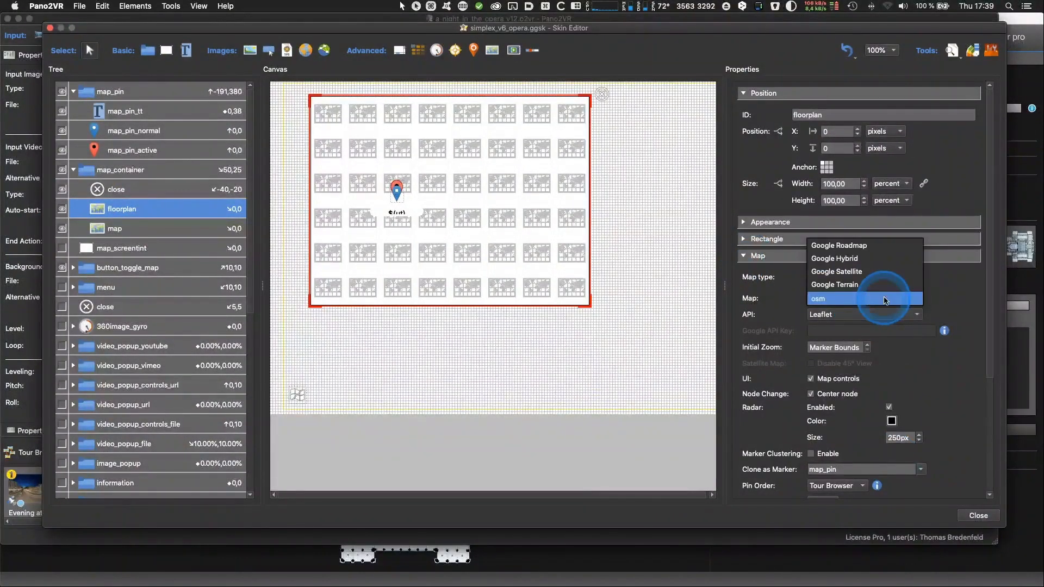
pyautogui.click(867, 280)
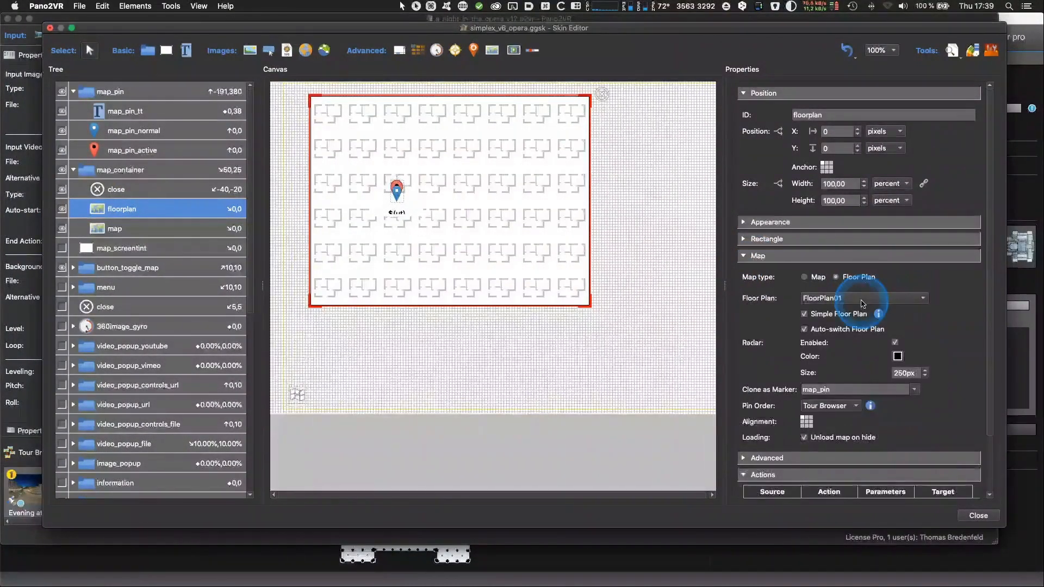
pyautogui.click(861, 299)
pyautogui.click(937, 308)
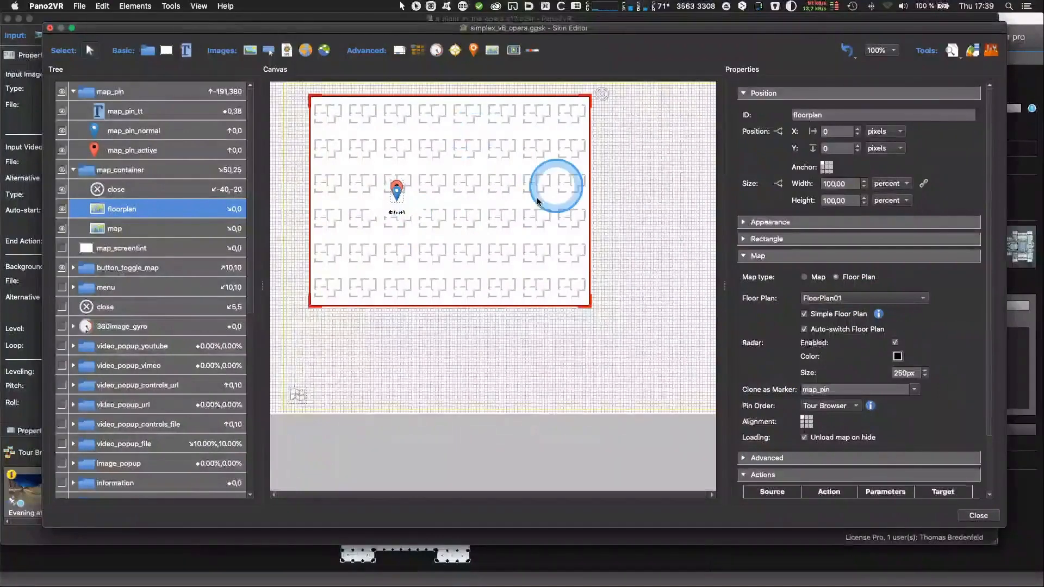
# Briefly hide the floorplan element to compare it with the map beneath, and check its options with Simple Floor Plan turned off.
pyautogui.click(62, 209)
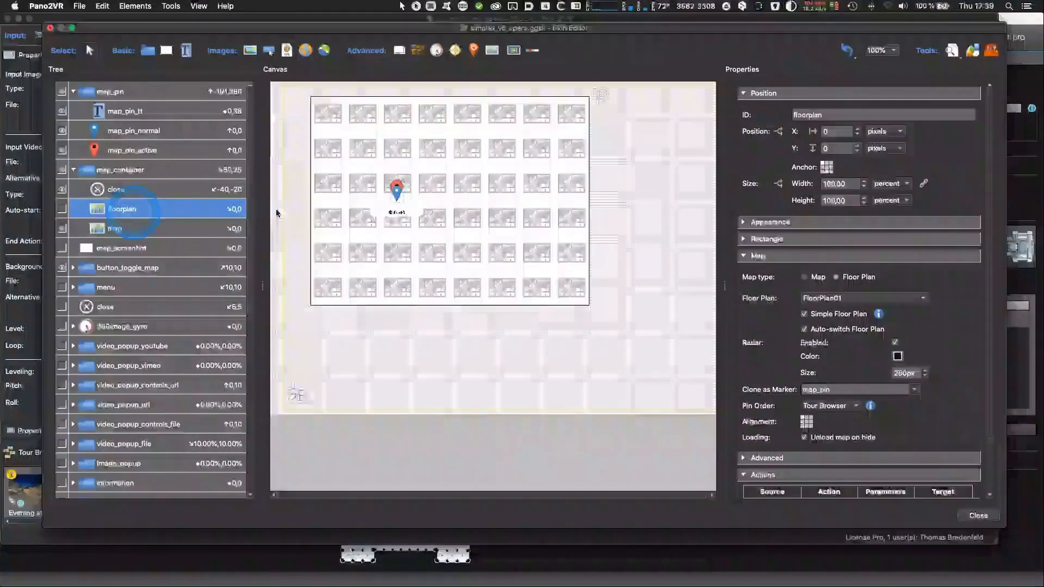
pyautogui.click(62, 209)
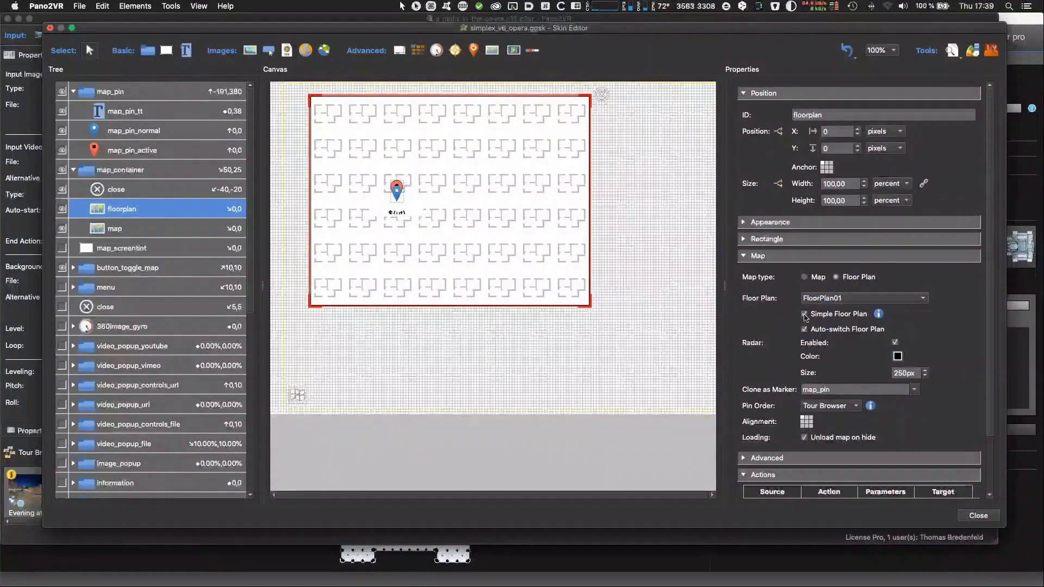
pyautogui.click(804, 314)
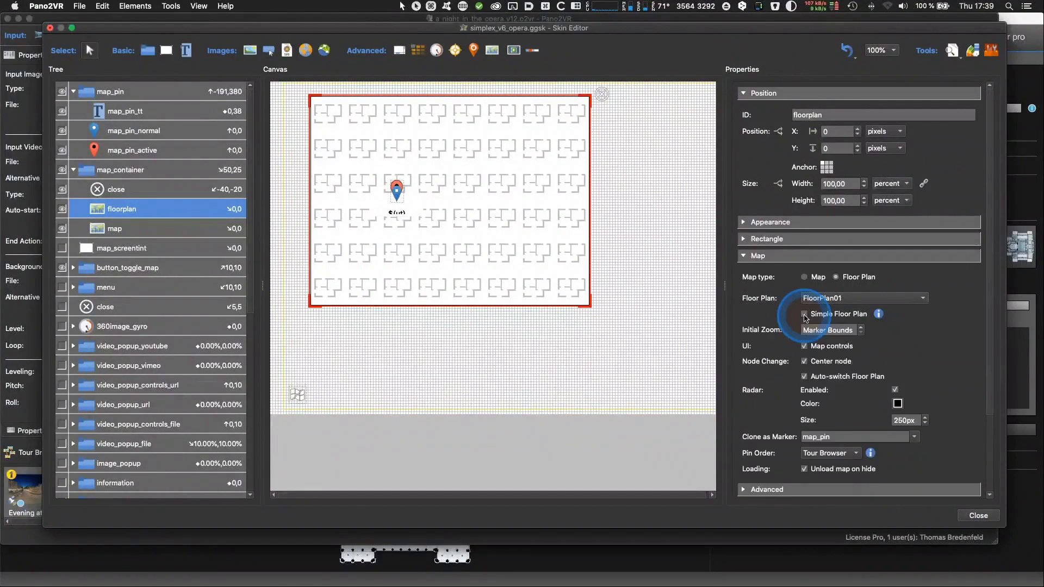
pyautogui.click(804, 315)
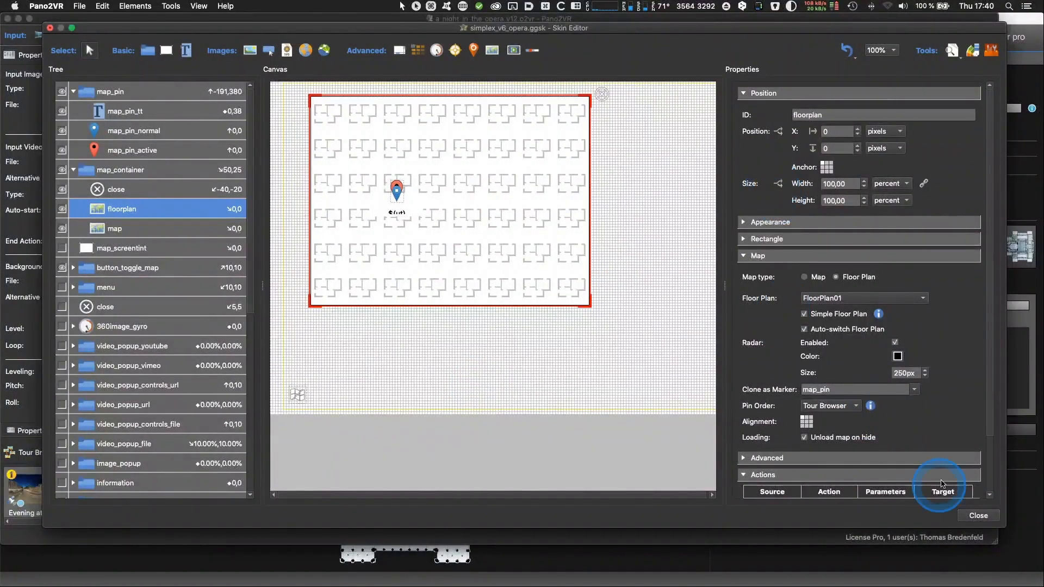
# Save the skin, preview the tour output in Firefox, and check the floor plan in the map overlay.
pyautogui.press('super+s')
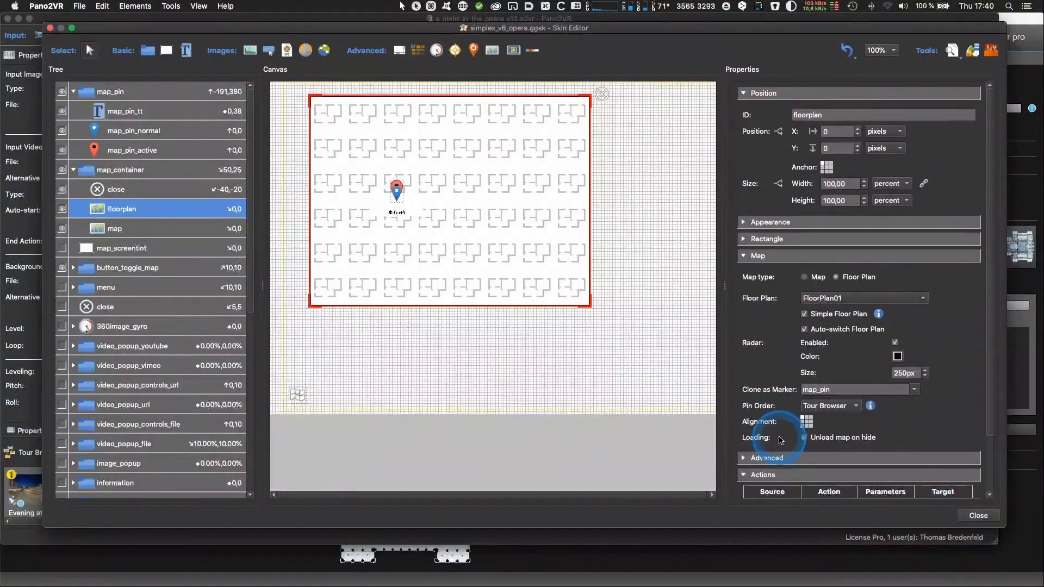
pyautogui.press('super+s')
pyautogui.press('alt+super+o')
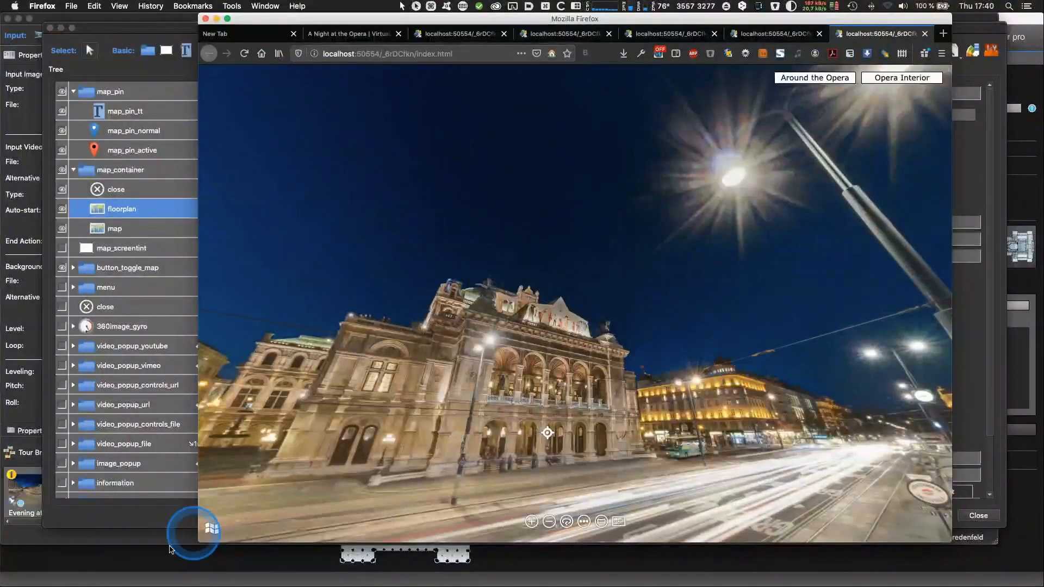
pyautogui.click(213, 527)
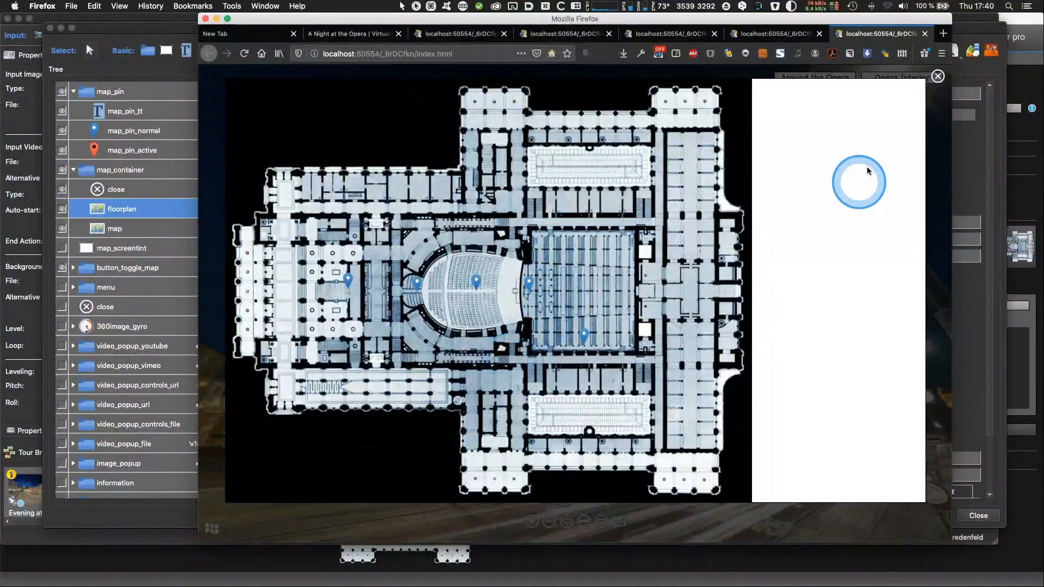
pyautogui.click(937, 76)
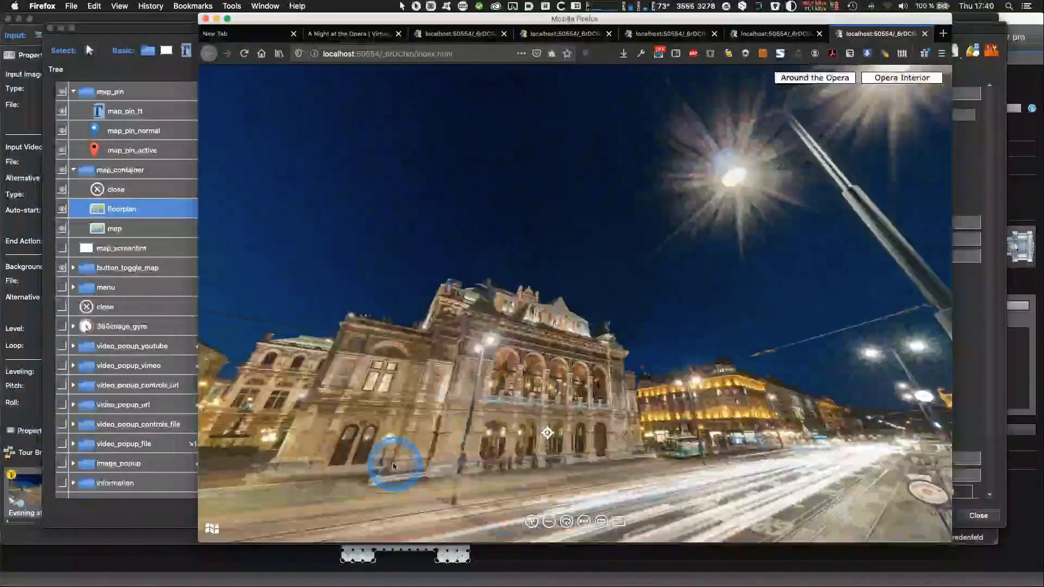
# Go to the opera's staircase panorama in the preview and check its active pin and radar on the floor plan.
pyautogui.moveTo(396, 459); pyautogui.dragTo(517, 431)
pyautogui.click(831, 418)
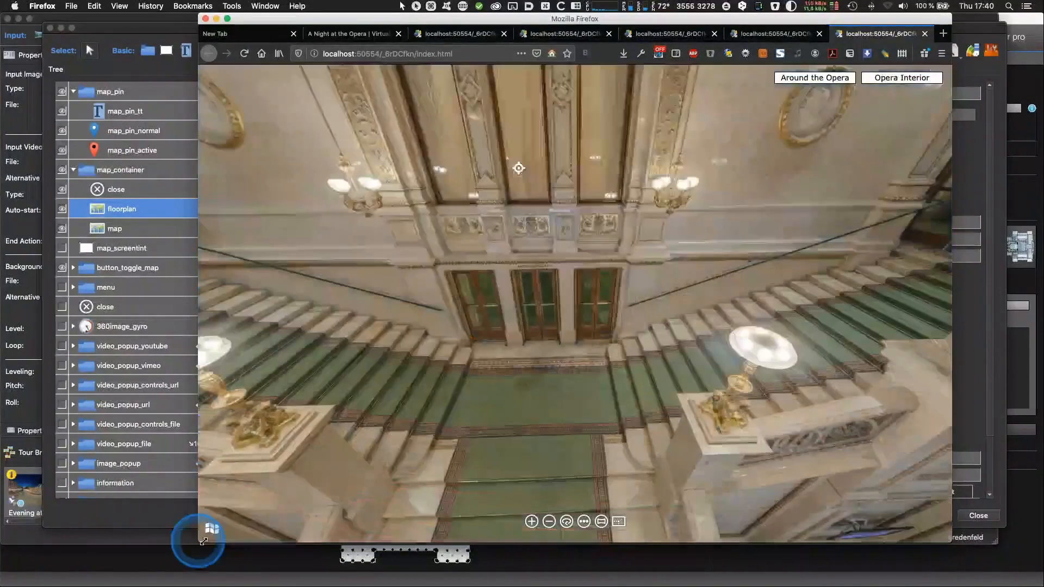
pyautogui.click(207, 537)
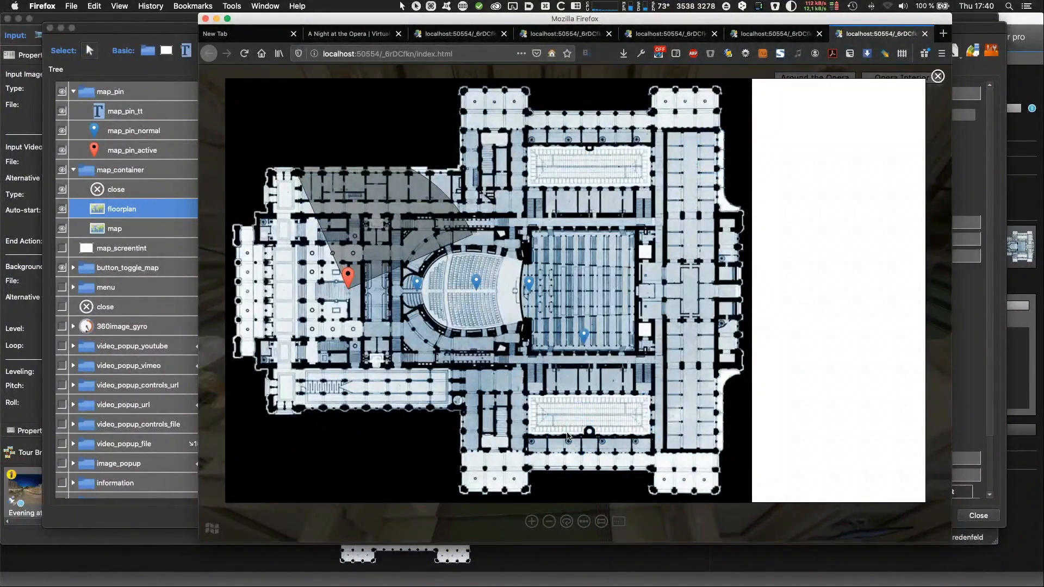
pyautogui.click(937, 76)
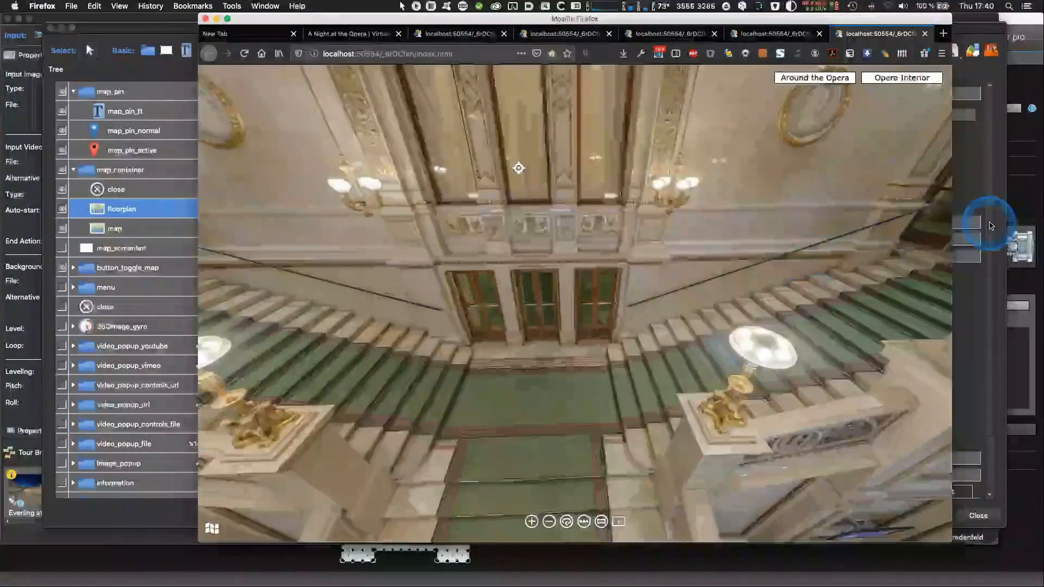
# Return to the Skin Editor and open the visibility logic block of the map element.
pyautogui.click(986, 223)
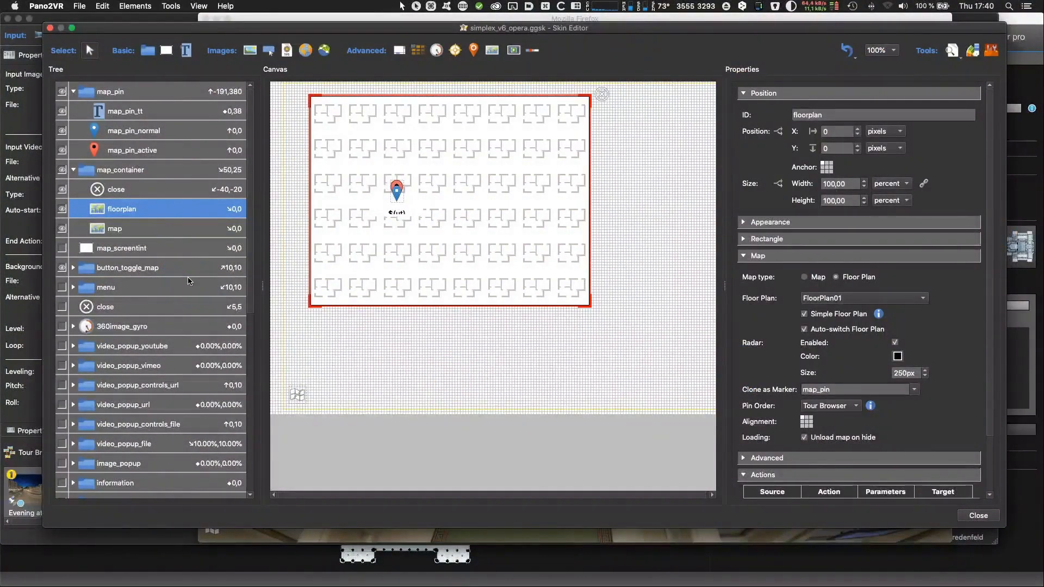
pyautogui.click(112, 234)
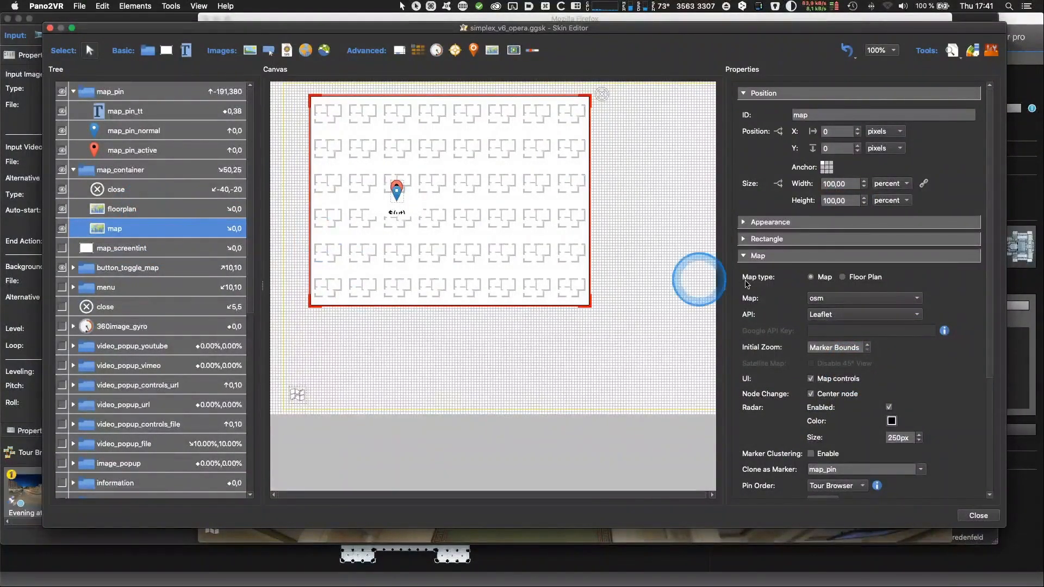
pyautogui.click(743, 222)
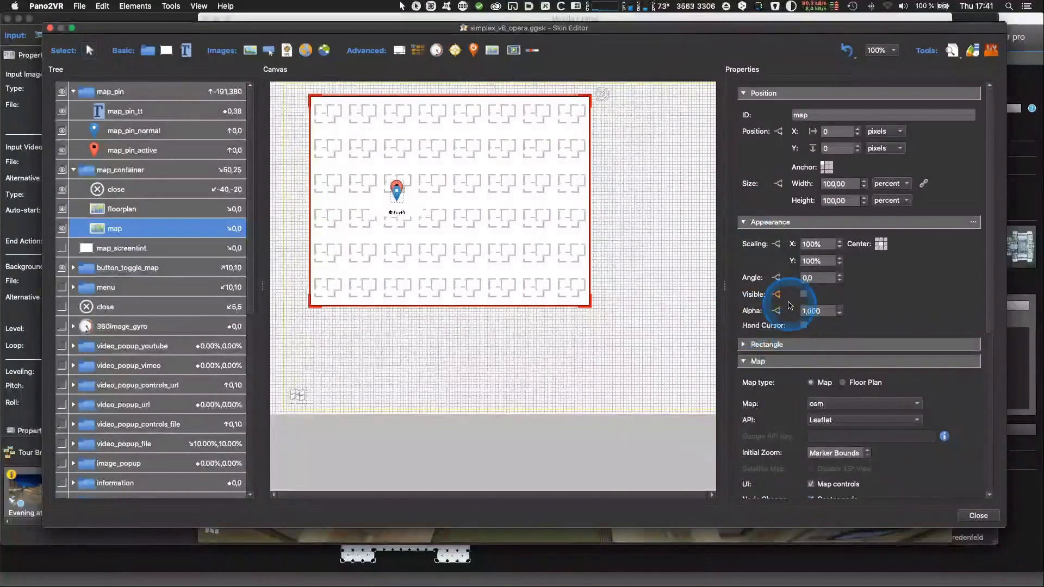
pyautogui.click(776, 294)
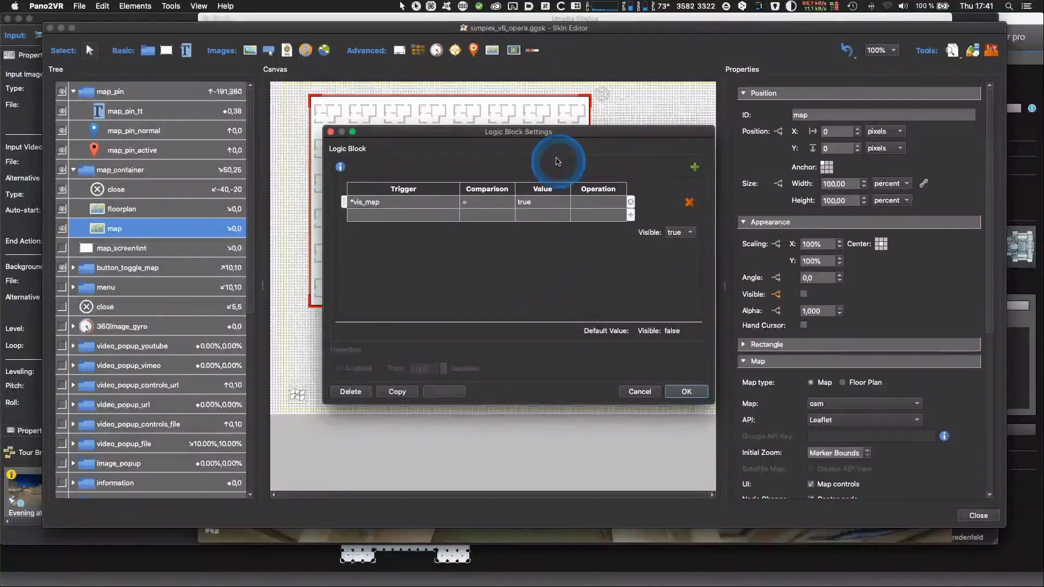
pyautogui.moveTo(545, 136); pyautogui.dragTo(596, 175)
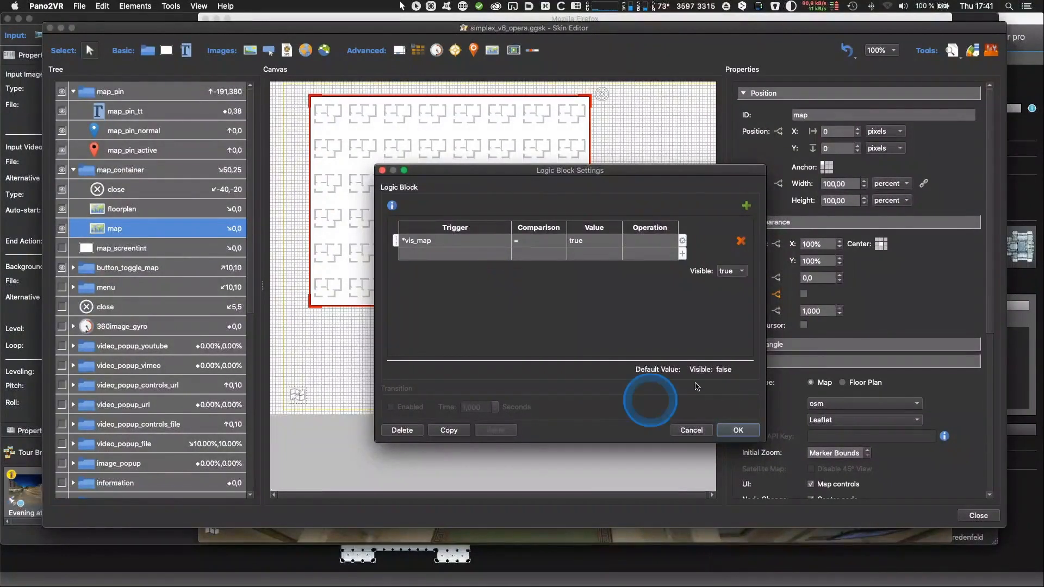
# Add an And condition to the map element's visibility logic requiring Tags to contain around, and confirm it.
pyautogui.click(682, 253)
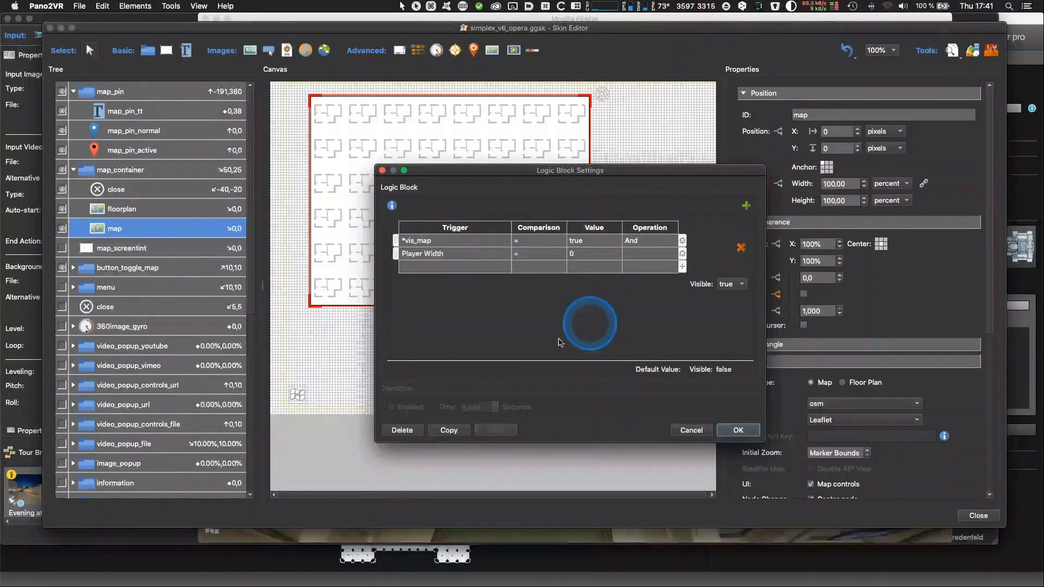
pyautogui.click(462, 254)
pyautogui.moveTo(448, 298)
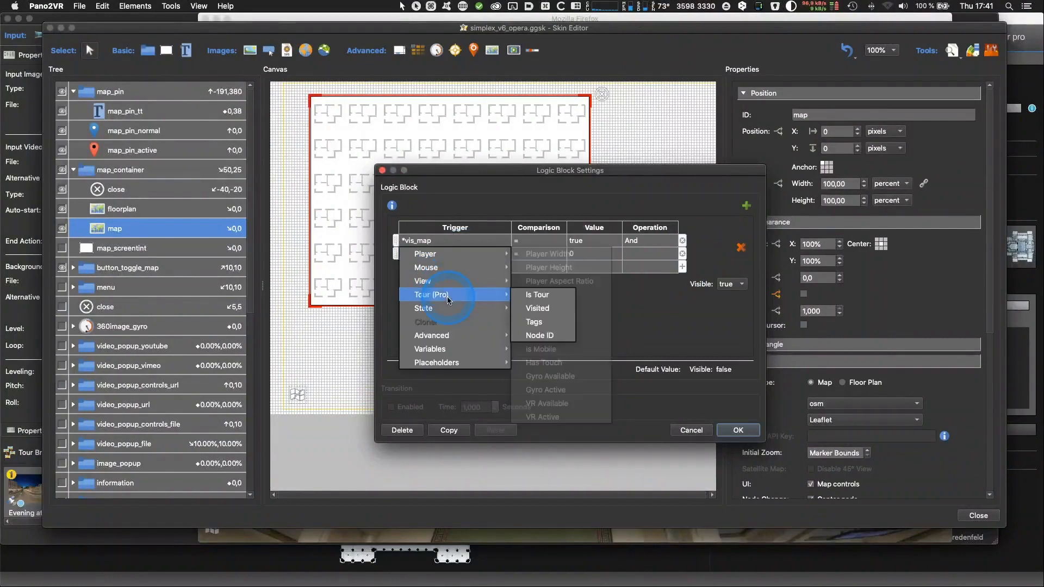
pyautogui.click(534, 321)
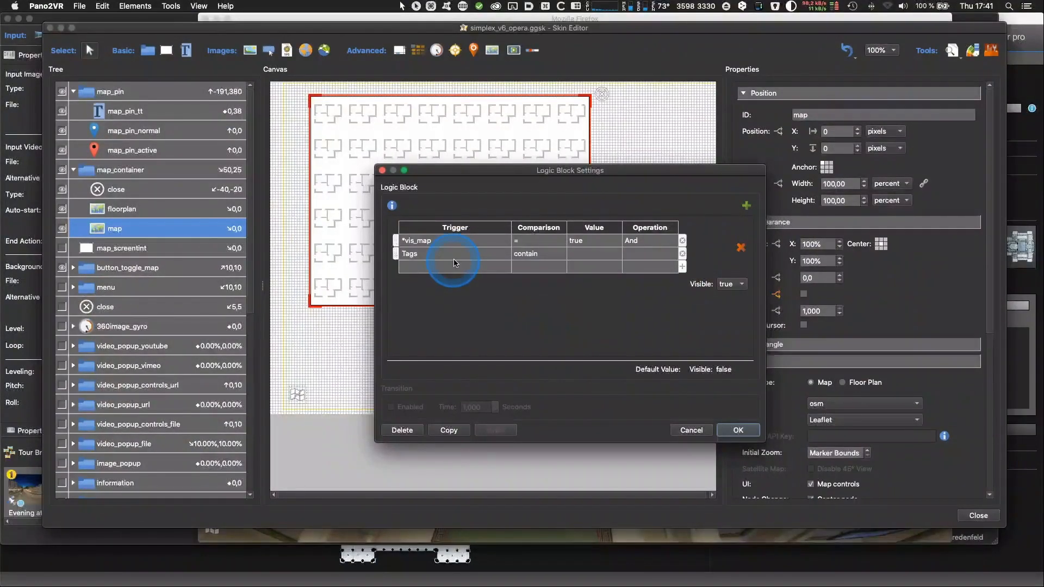
pyautogui.click(582, 257)
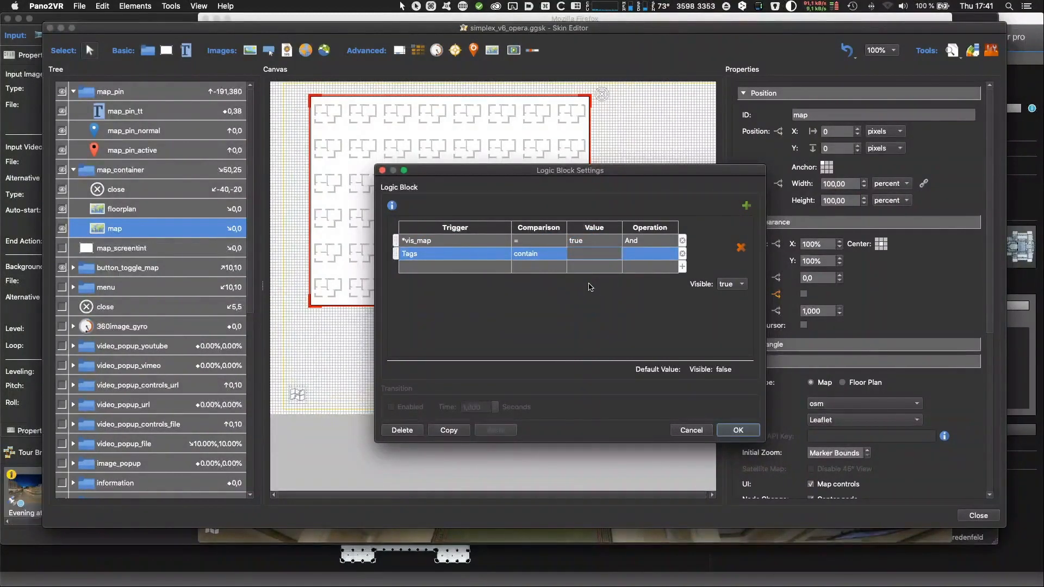
pyautogui.click(595, 267)
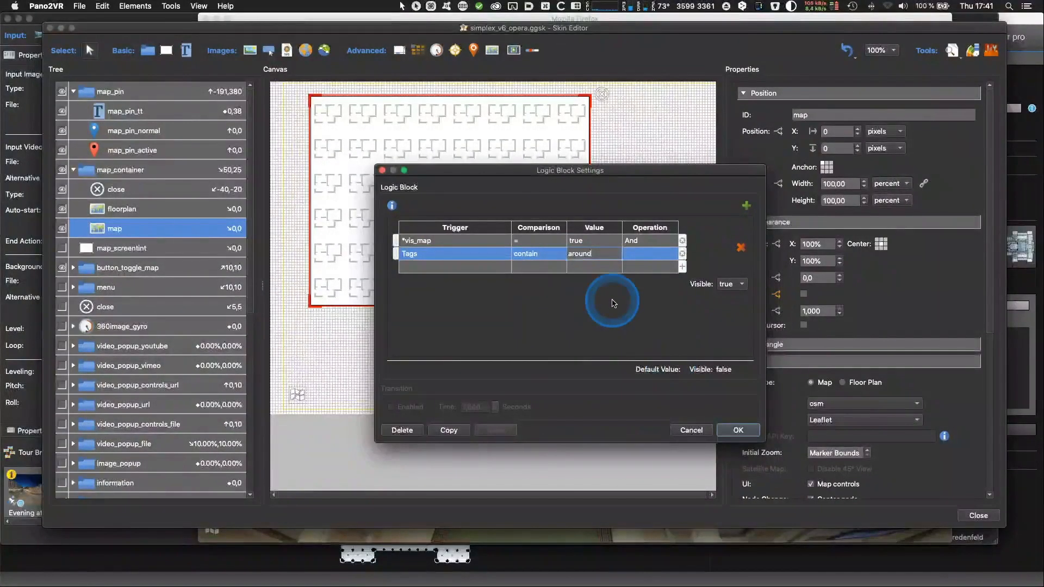
pyautogui.click(613, 303)
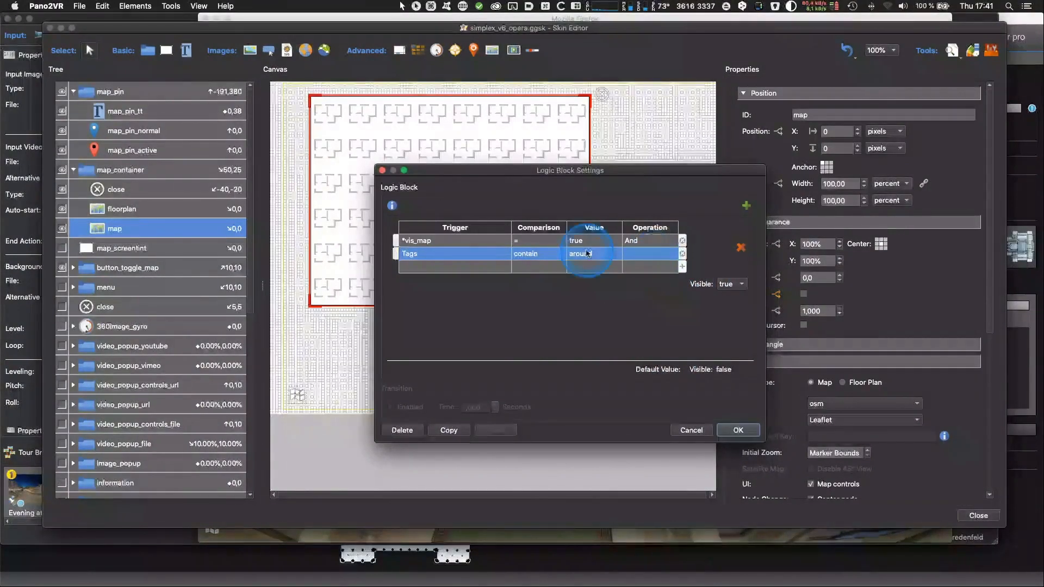
pyautogui.click(737, 431)
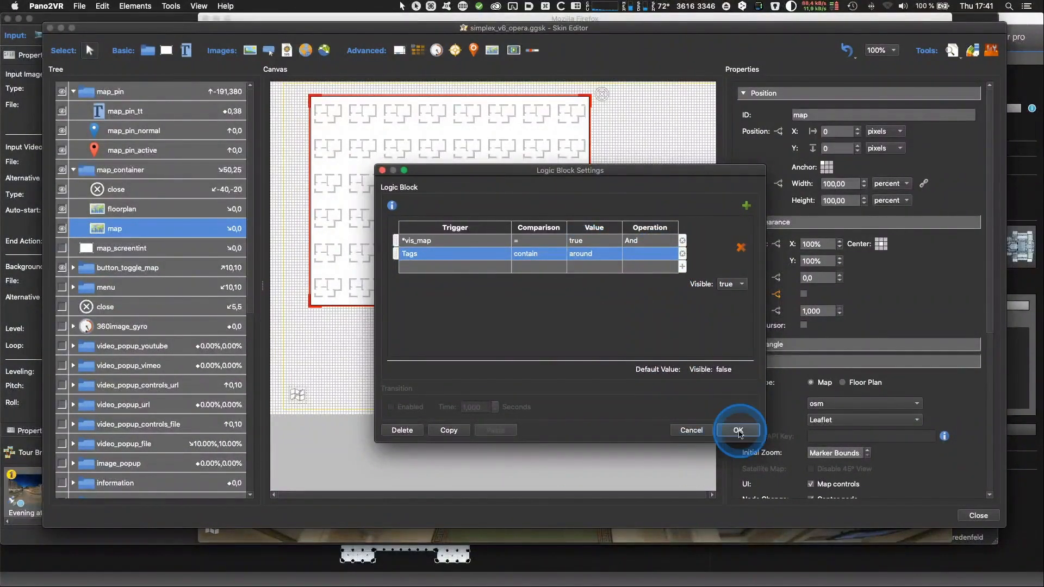
# Close the skin, check the tags of the Opera Karajan Square and Opera Main Stage nodes, and reopen the skin.
pyautogui.click(978, 516)
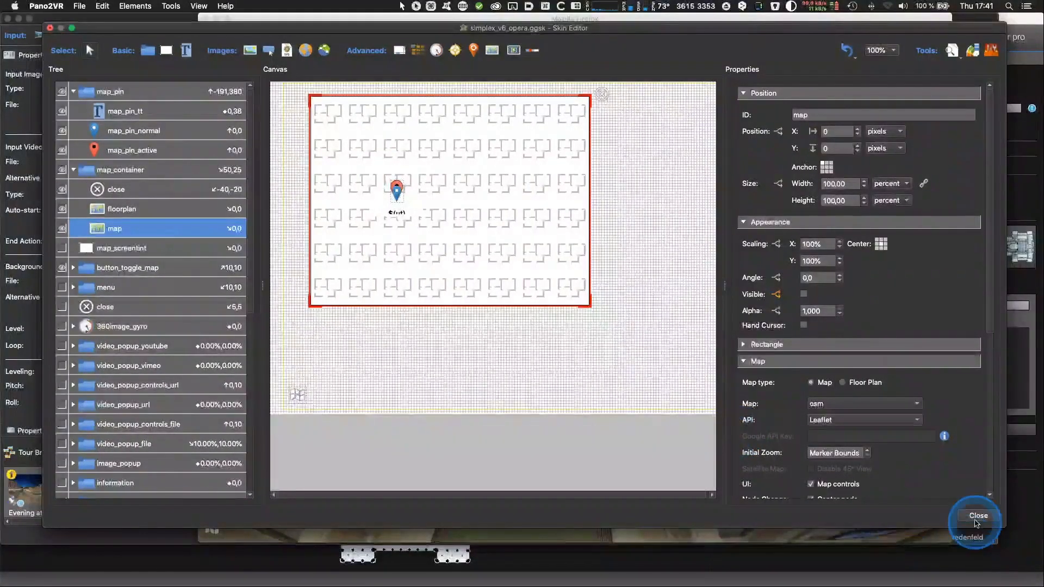
pyautogui.click(589, 285)
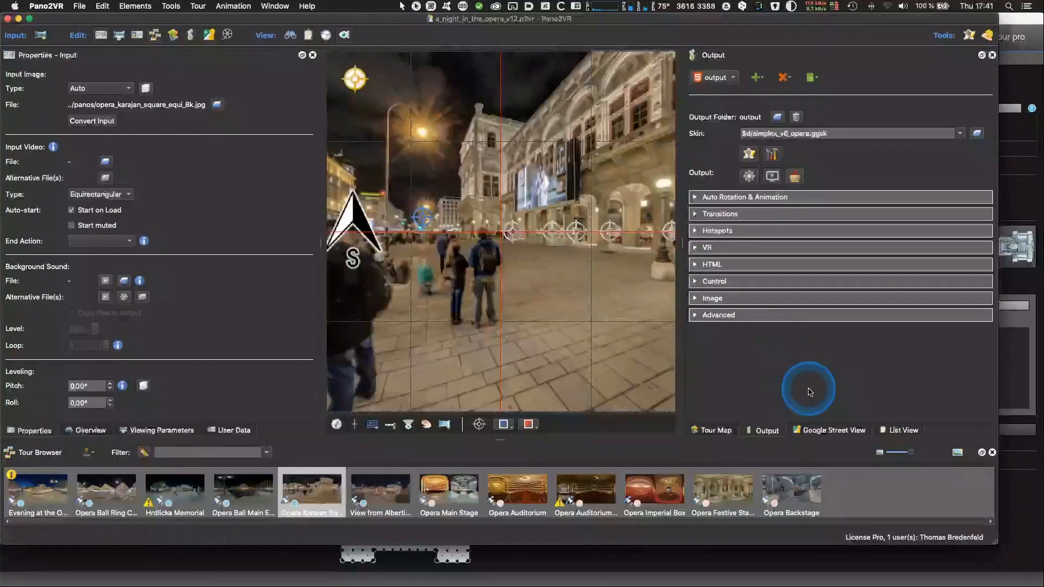
pyautogui.click(233, 429)
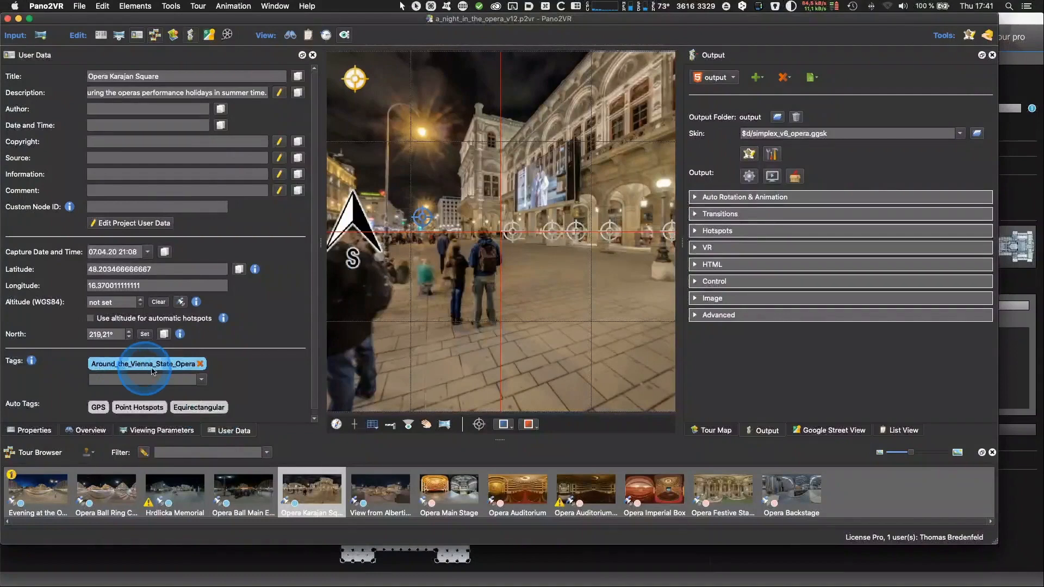
pyautogui.click(448, 489)
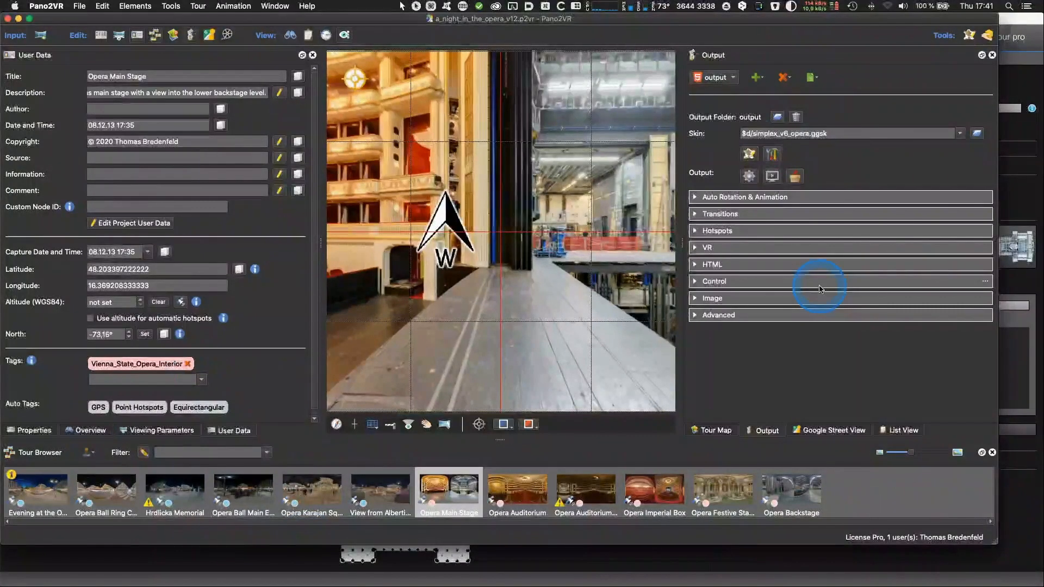
pyautogui.click(749, 154)
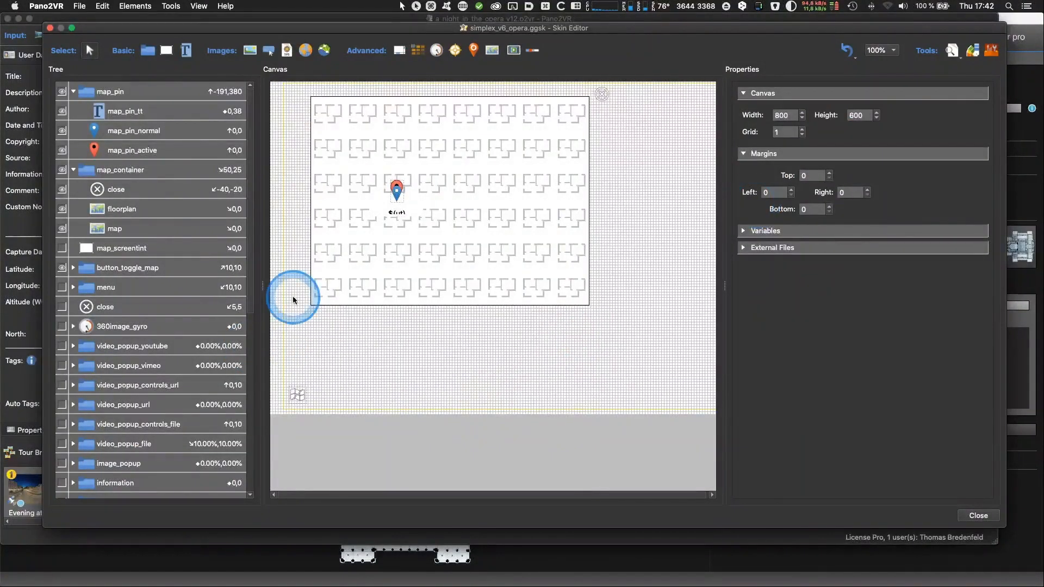
# In the map element's visibility logic block, change the Tags contain value to Around with a capital A and confirm.
pyautogui.click(125, 231)
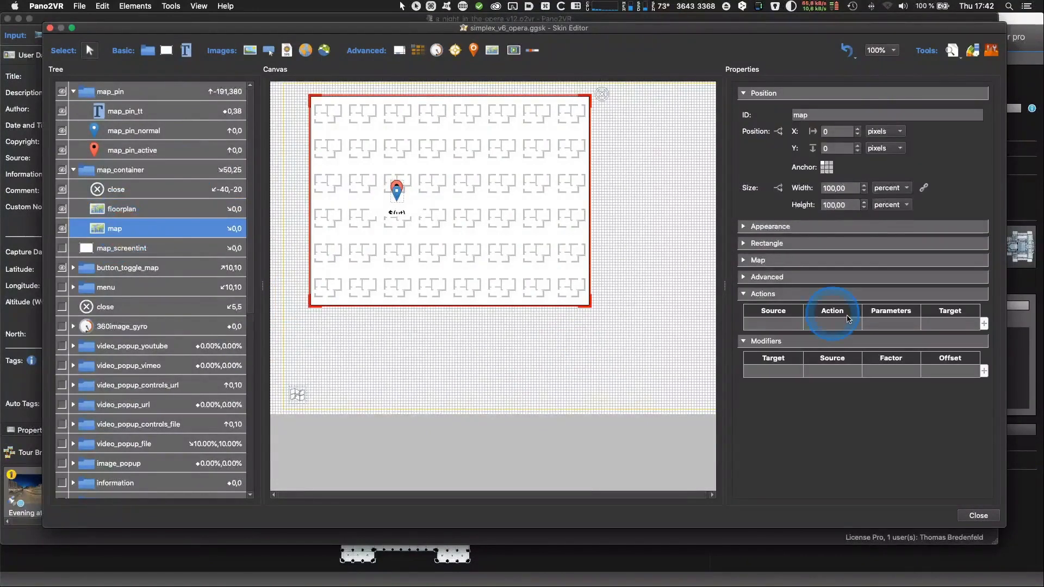
pyautogui.click(744, 226)
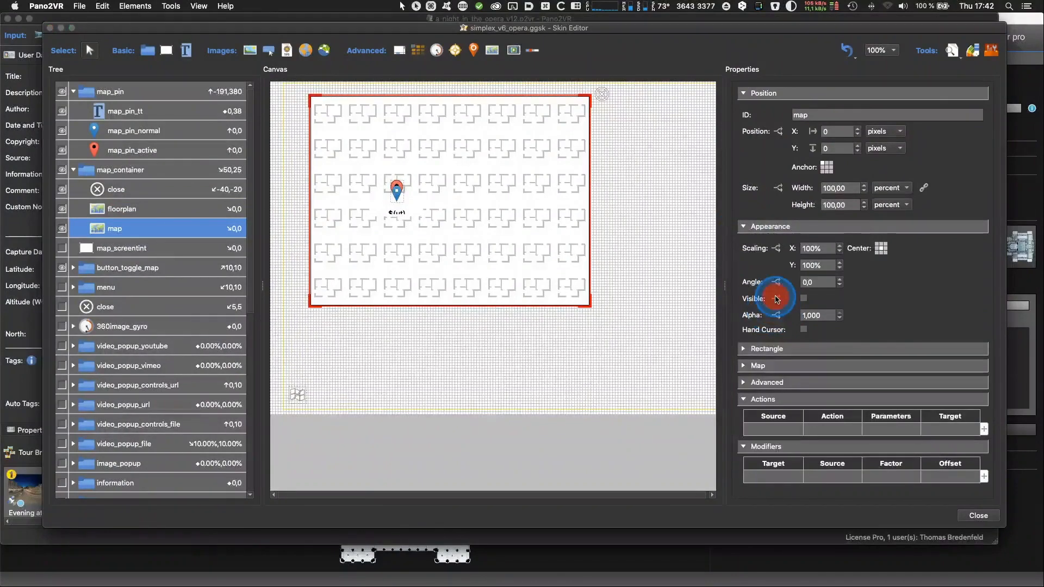
pyautogui.click(776, 298)
pyautogui.click(520, 215)
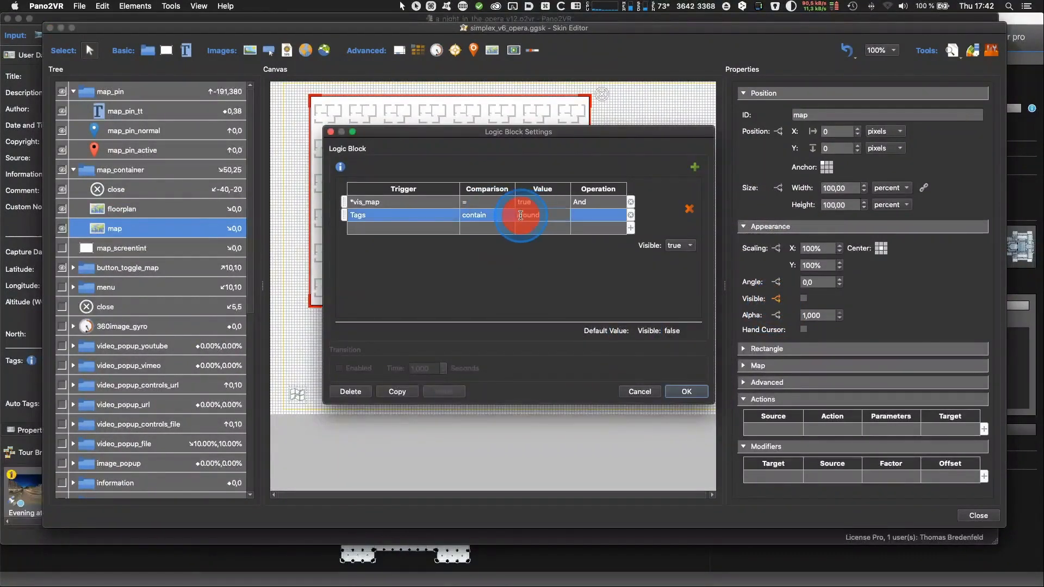
pyautogui.click(518, 215)
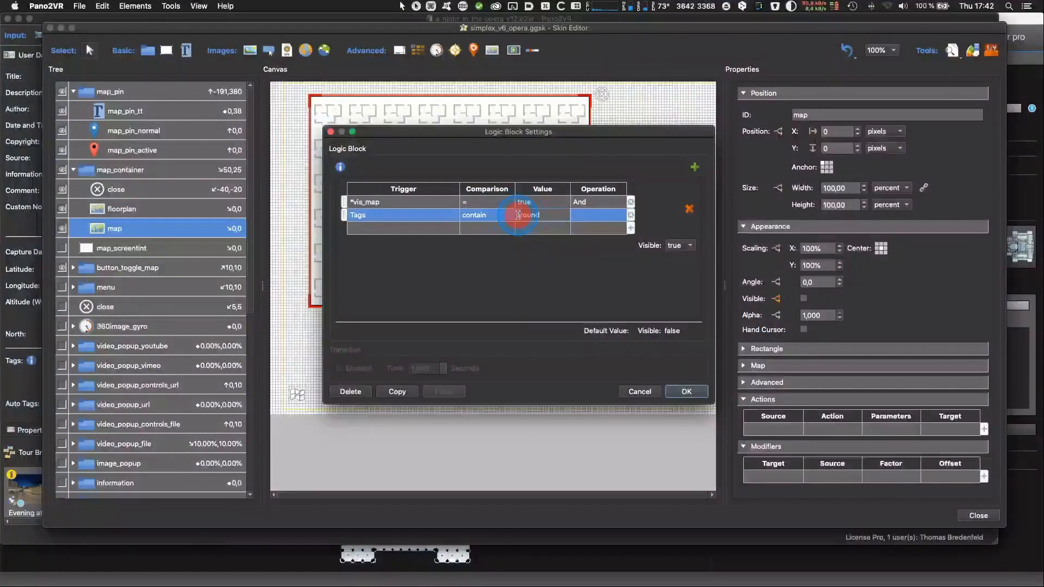
pyautogui.write('A')
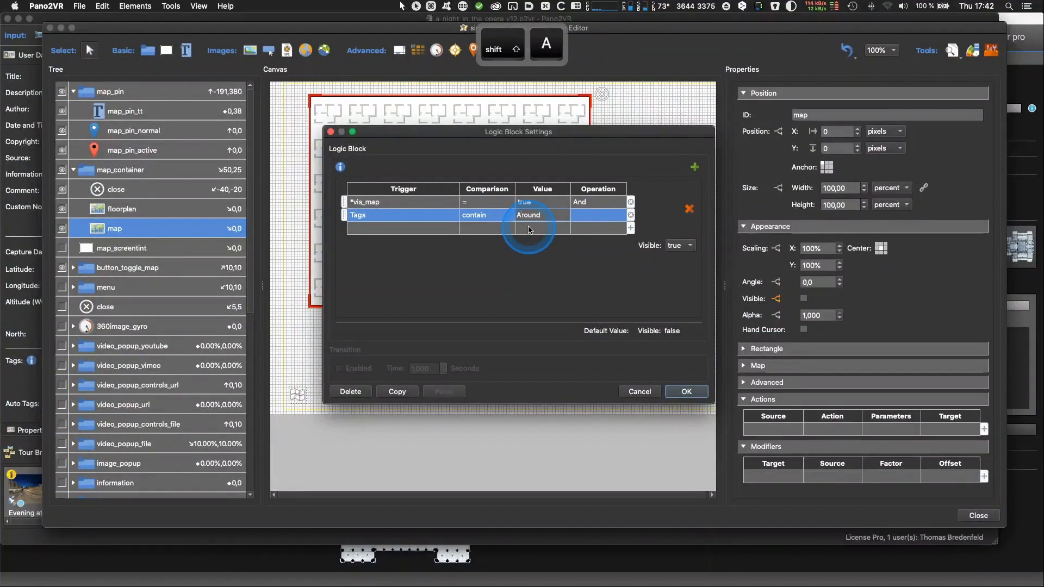
pyautogui.click(499, 289)
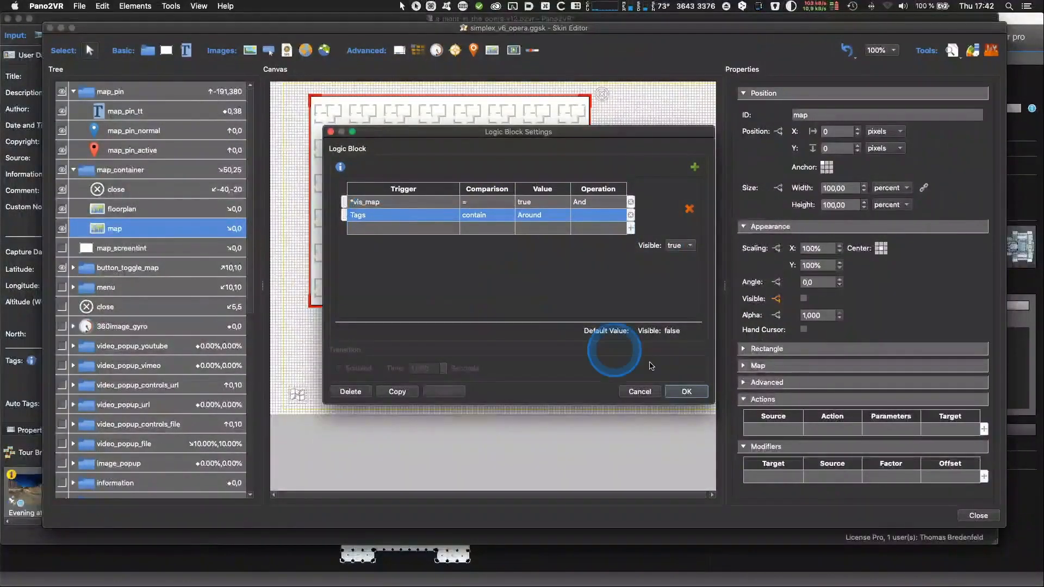
pyautogui.click(686, 391)
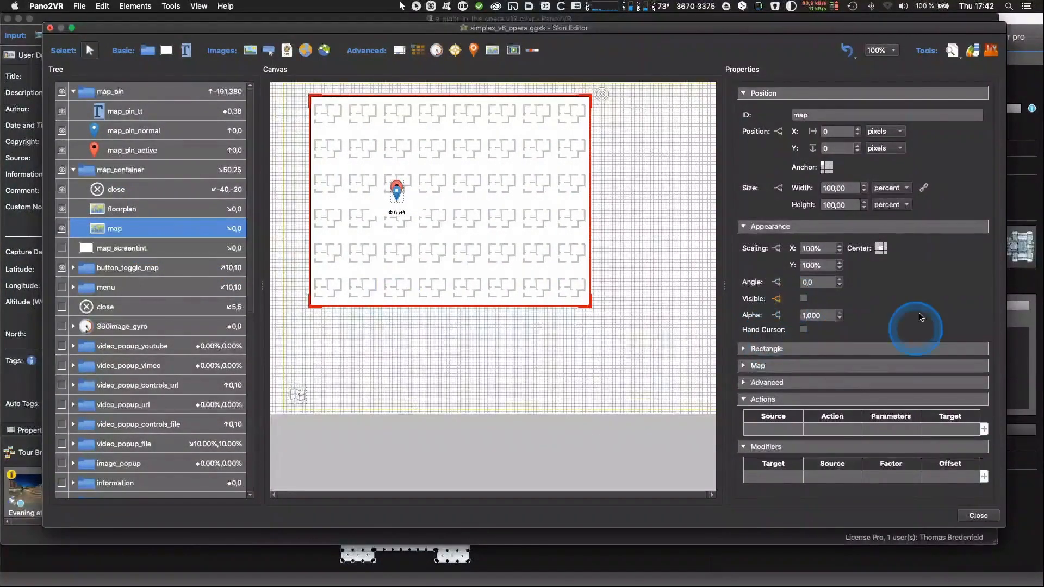
# Add an And condition to the floorplan element's visibility logic requiring Tags to contain Interior, and confirm it.
pyautogui.click(180, 220)
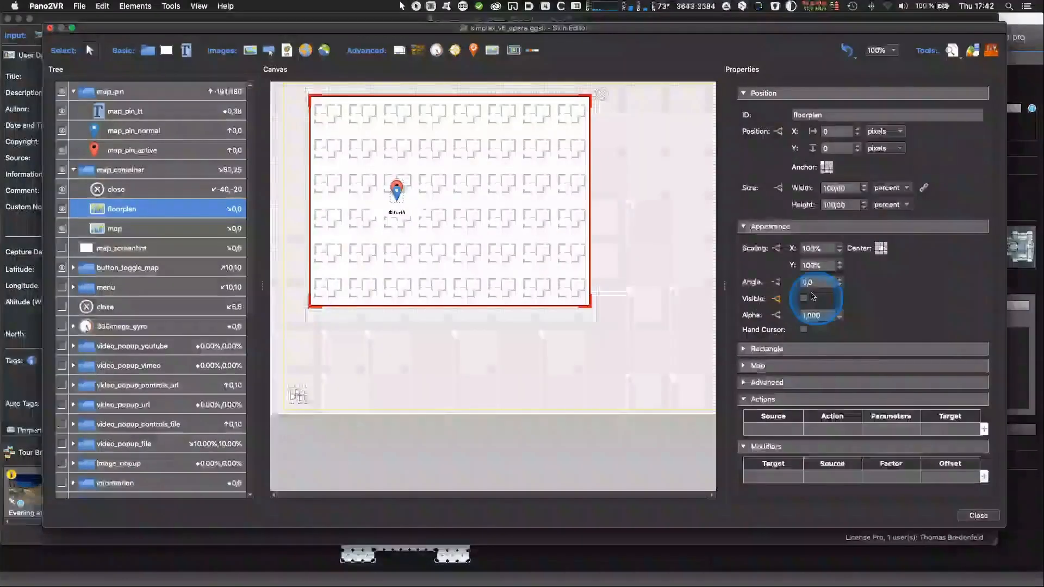
pyautogui.click(776, 298)
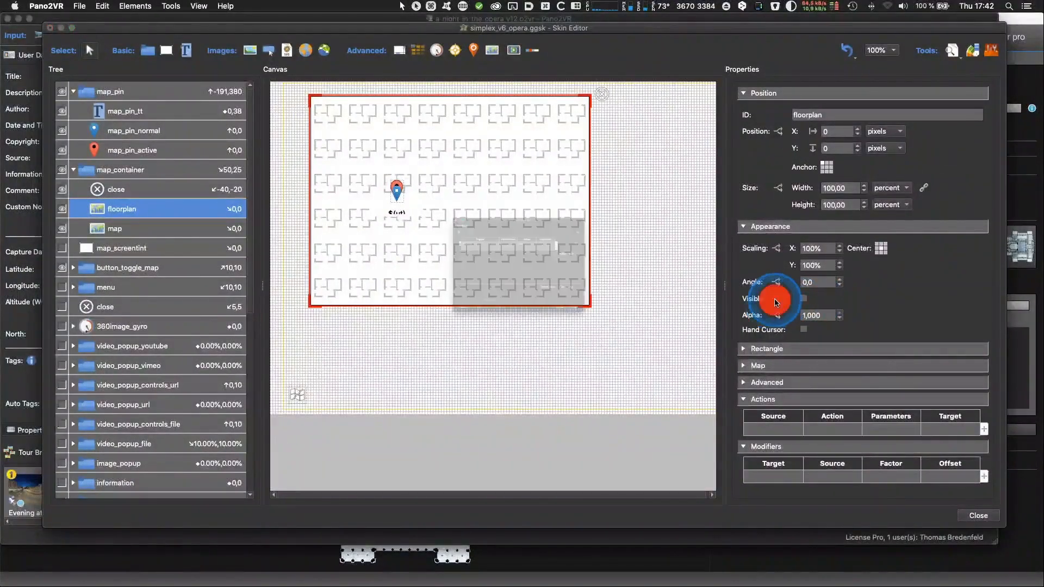
pyautogui.click(630, 216)
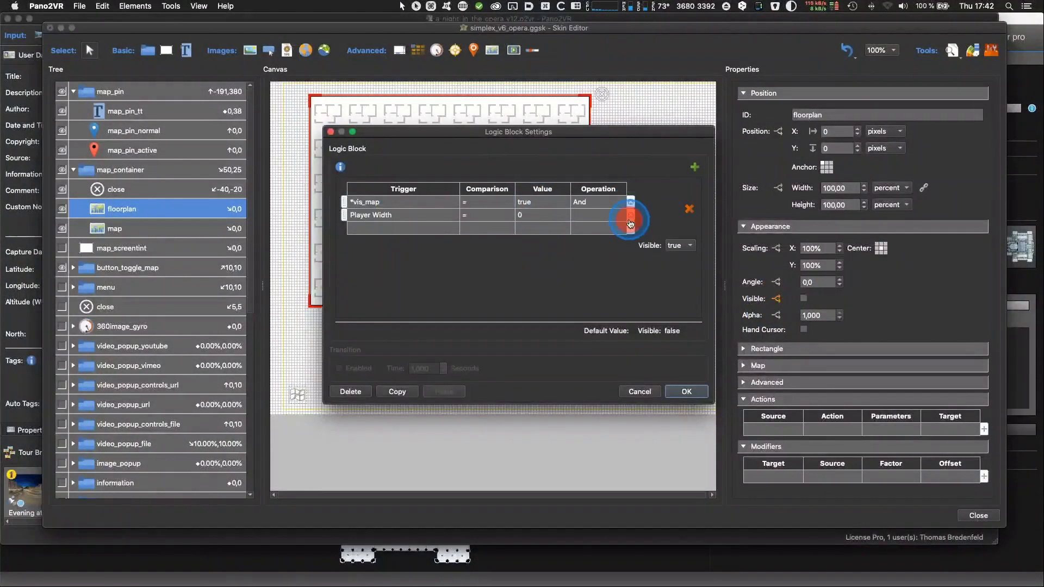
pyautogui.click(401, 215)
pyautogui.moveTo(402, 255)
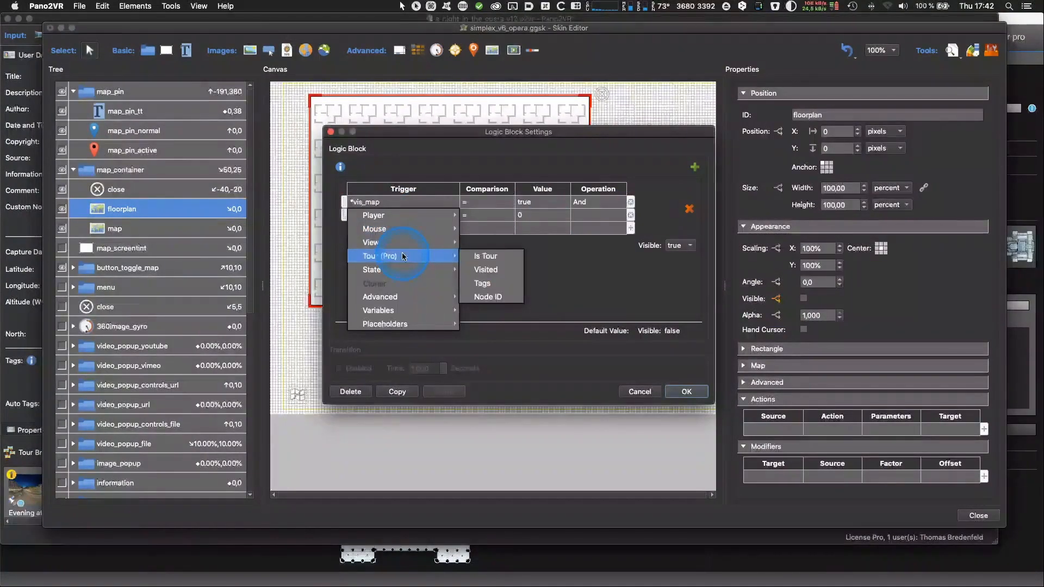
pyautogui.click(495, 283)
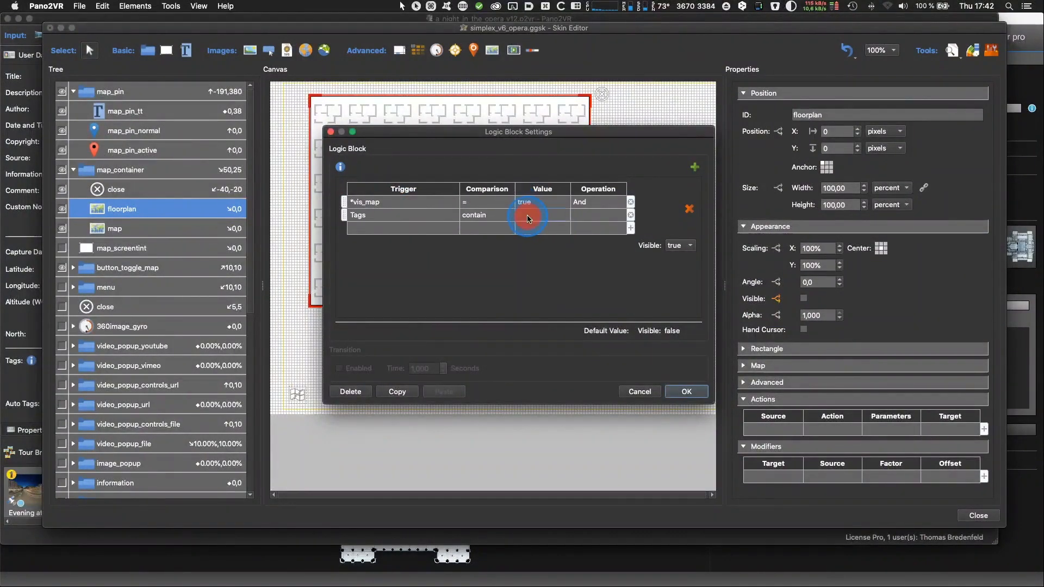
pyautogui.click(527, 217)
pyautogui.write('INter')
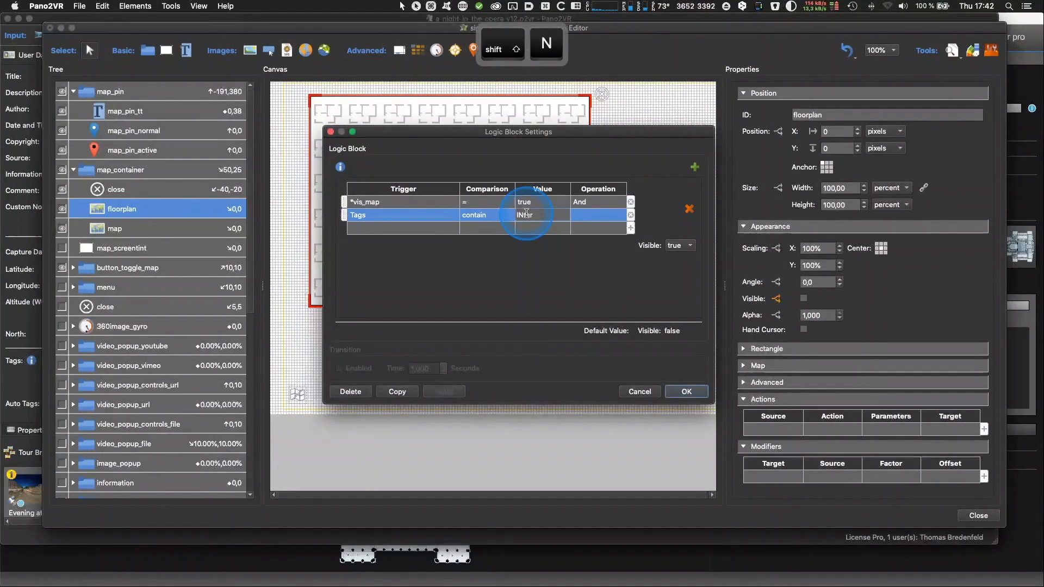
pyautogui.write('ior')
pyautogui.moveTo(524, 214); pyautogui.dragTo(518, 216)
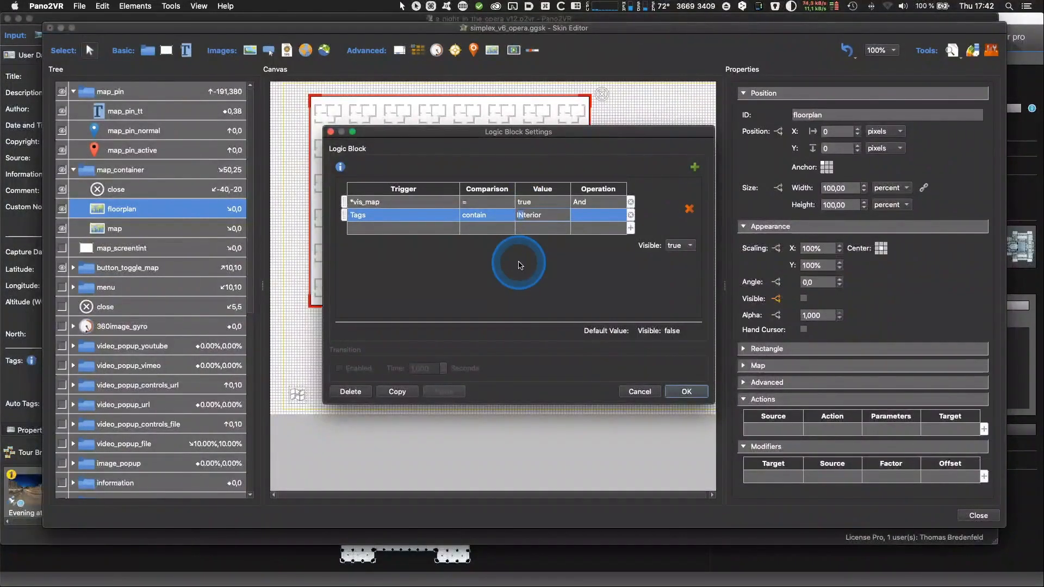
pyautogui.write('n')
pyautogui.click(518, 265)
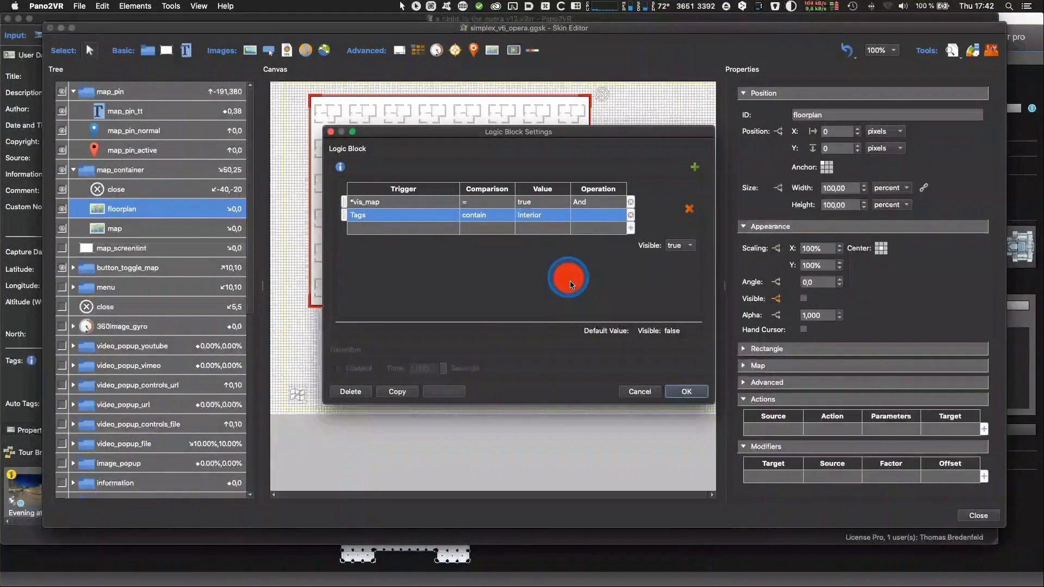
pyautogui.click(686, 392)
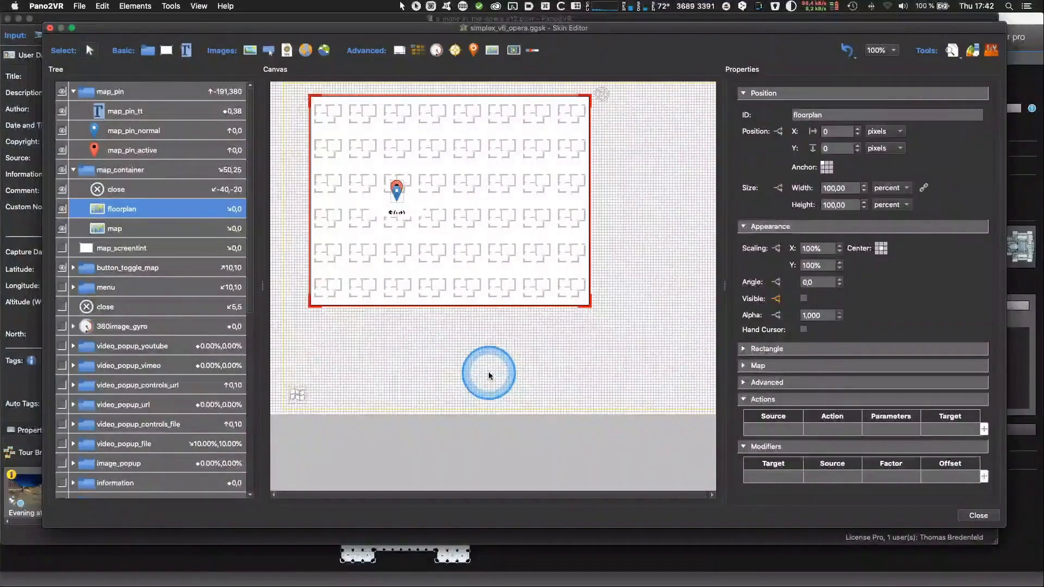
# In the browser preview, open and close the map overlay in the exterior panorama from two viewing directions to test the tag condition.
pyautogui.press('super+w')
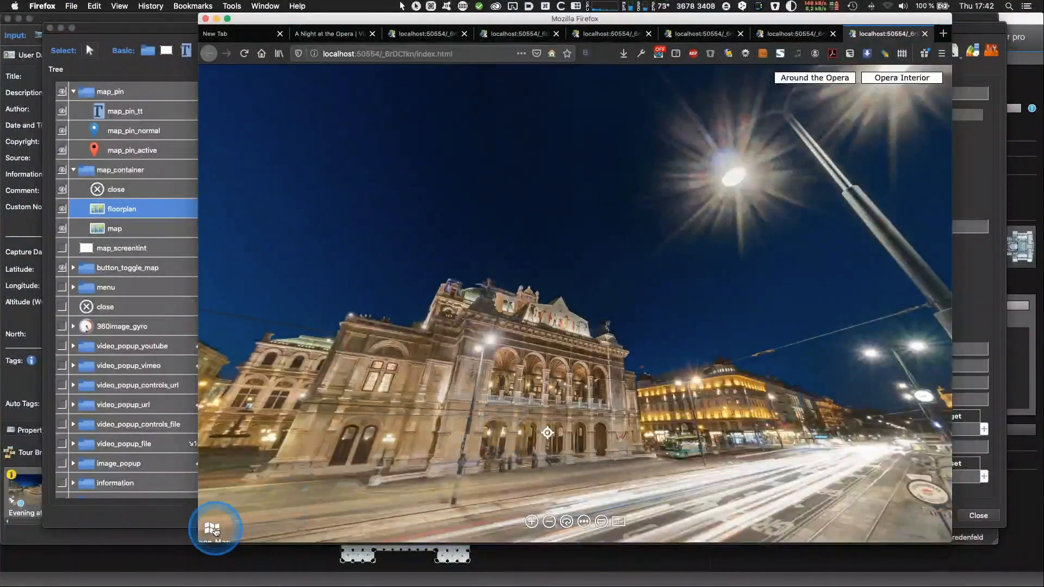
pyautogui.click(213, 528)
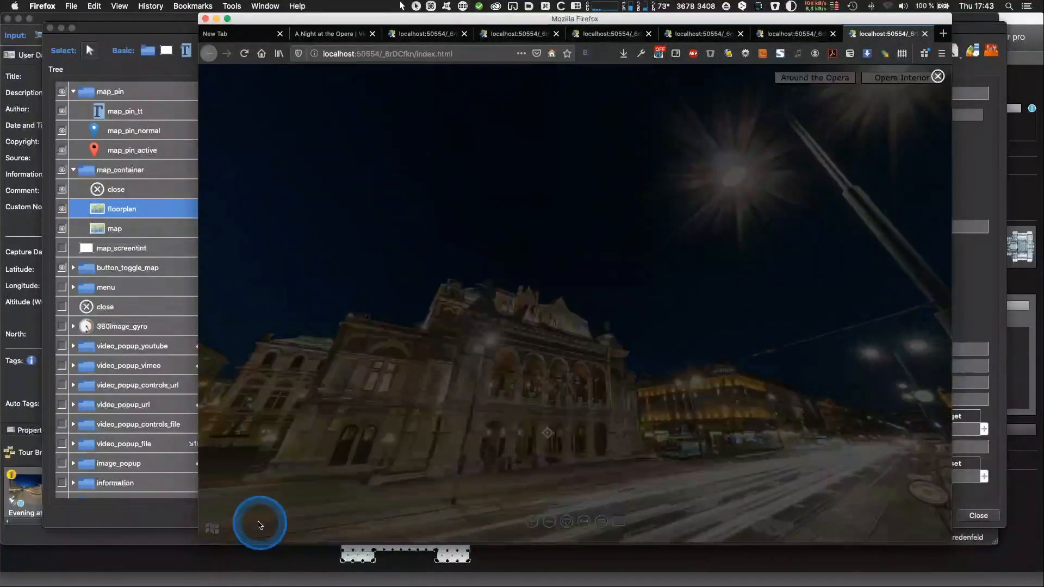
pyautogui.click(616, 418)
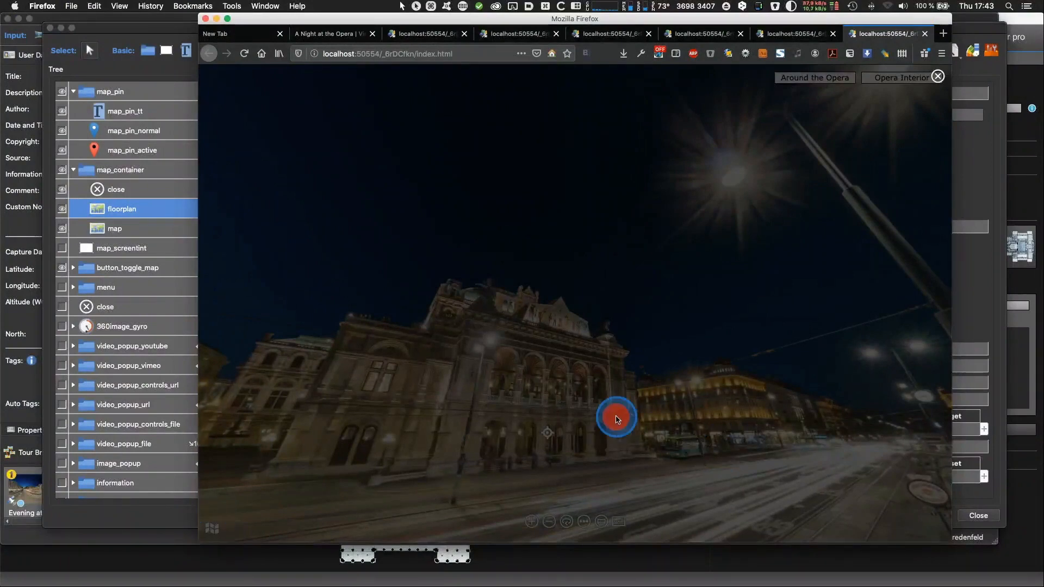
pyautogui.click(938, 76)
pyautogui.moveTo(766, 429); pyautogui.dragTo(242, 508)
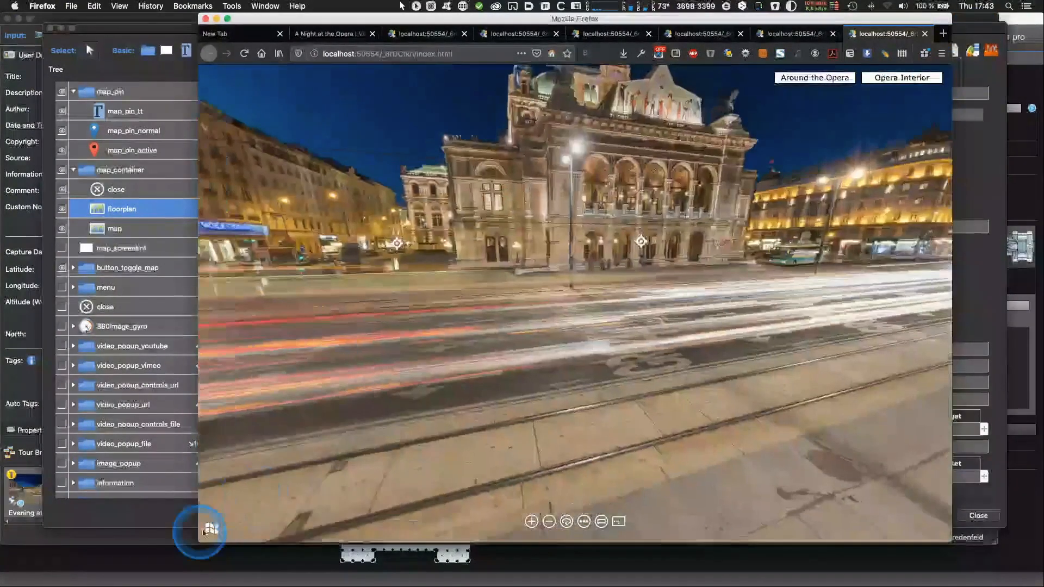
pyautogui.click(211, 527)
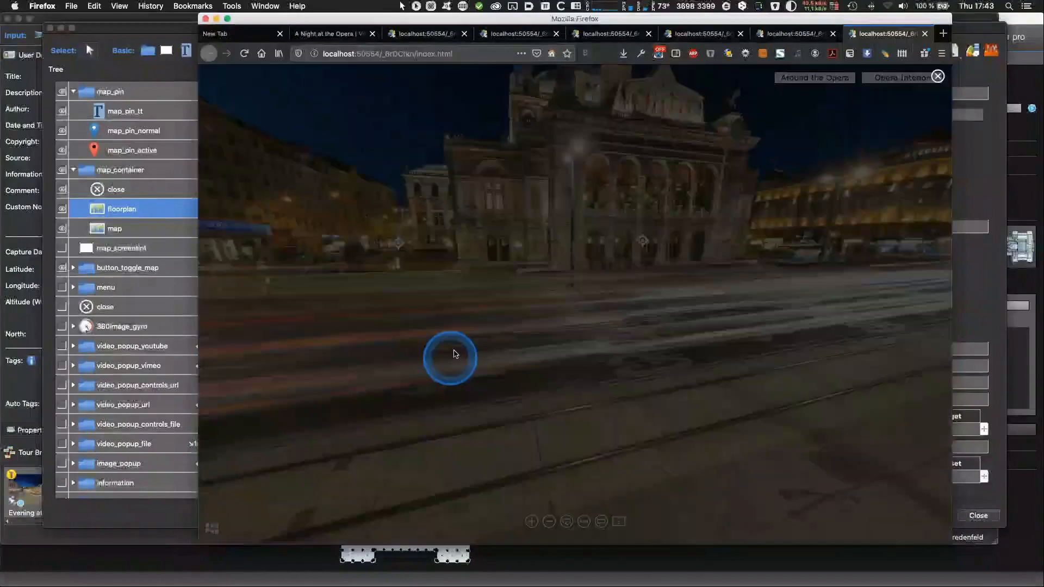
pyautogui.click(938, 76)
# Return to the Skin Editor, review the floorplan element's visibility logic, and close it without changes.
pyautogui.click(978, 187)
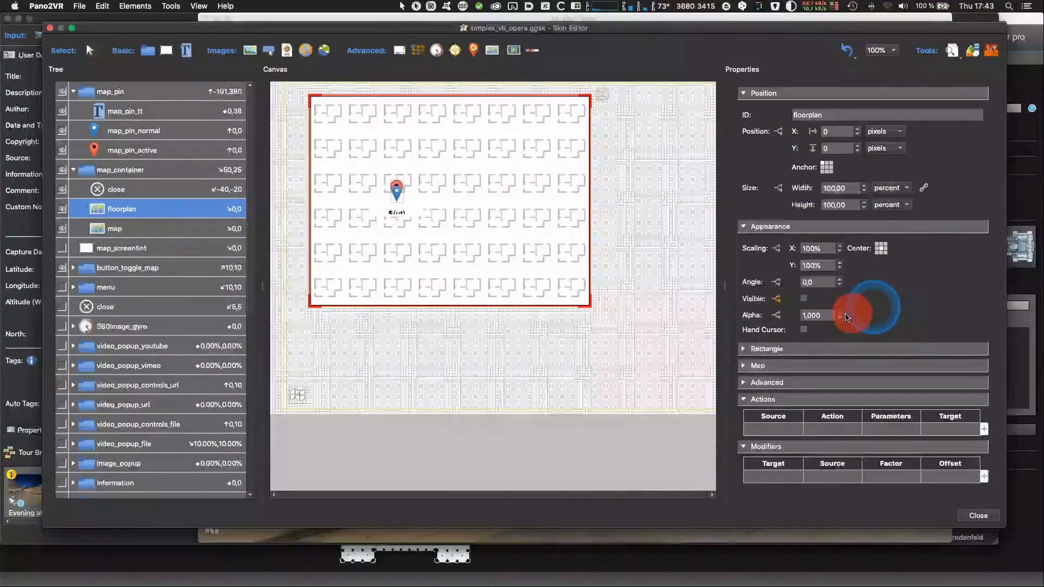
pyautogui.click(776, 298)
pyautogui.click(373, 214)
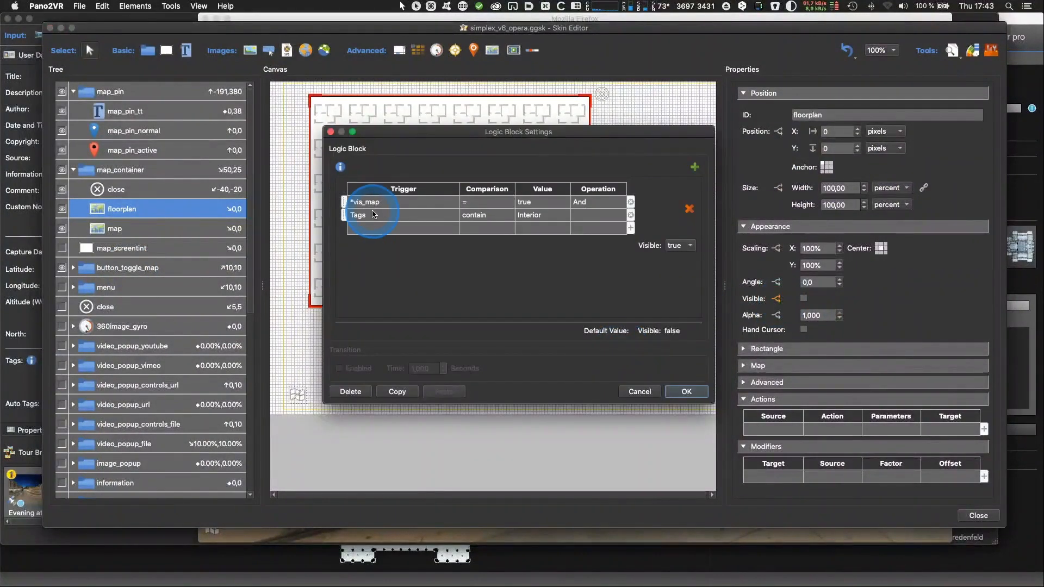
pyautogui.click(435, 258)
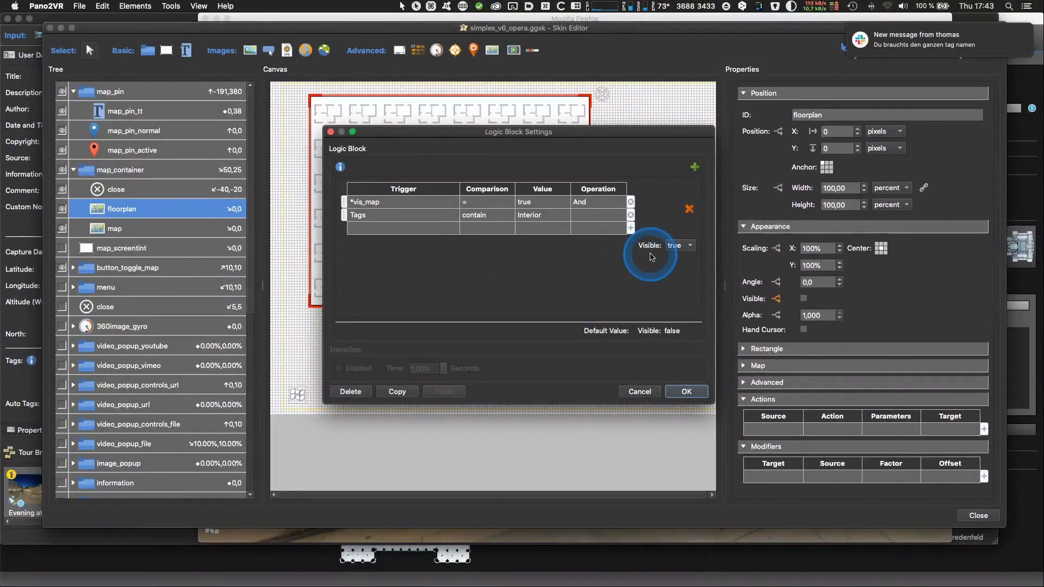
pyautogui.click(635, 392)
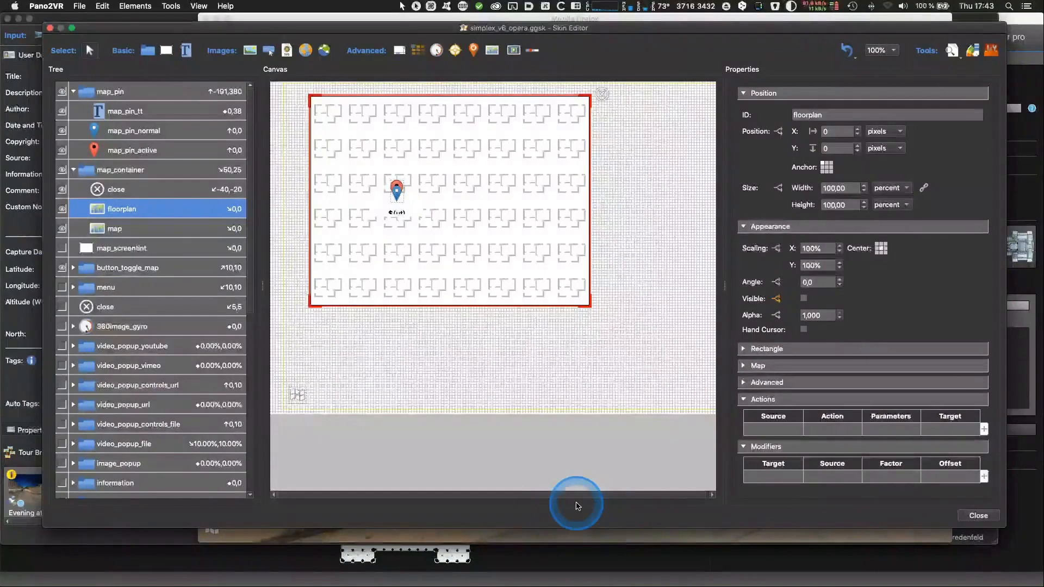
# Close the skin and add the tag outdoor to the Evening at the Opera Ring node.
pyautogui.click(978, 516)
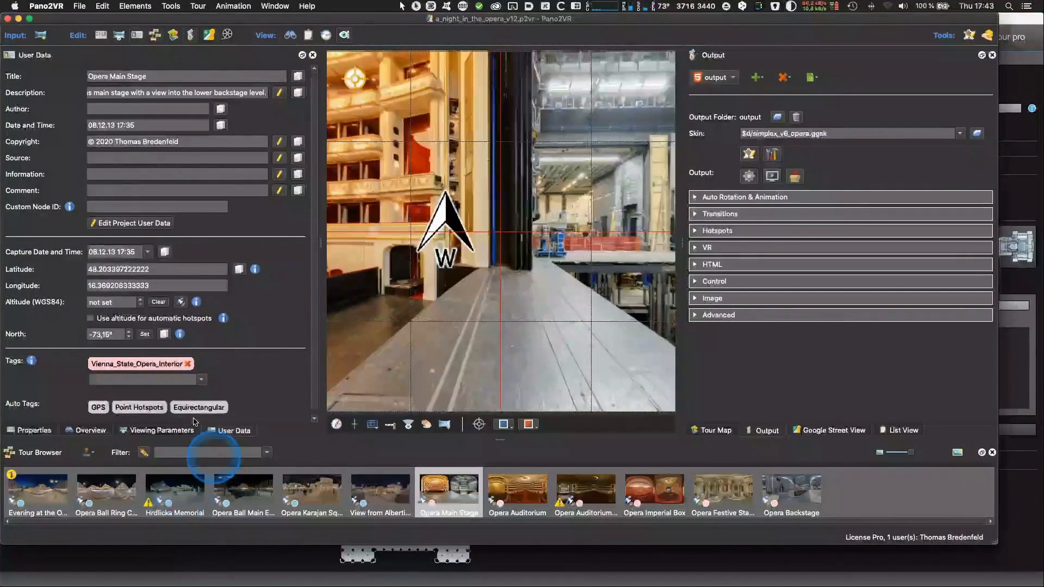
pyautogui.click(35, 499)
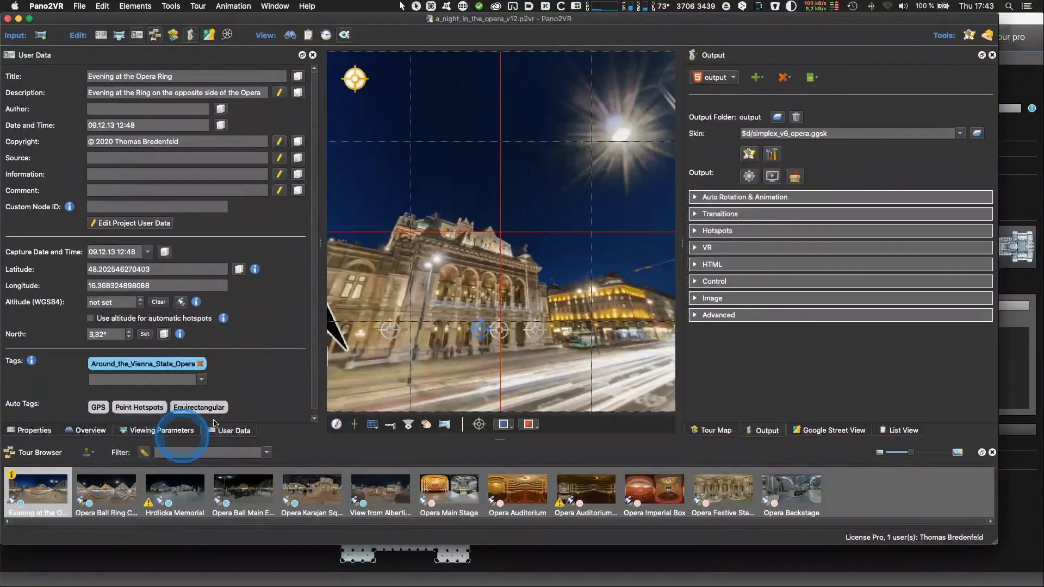
pyautogui.click(114, 382)
pyautogui.write('in')
pyautogui.write('out')
pyautogui.write('door')
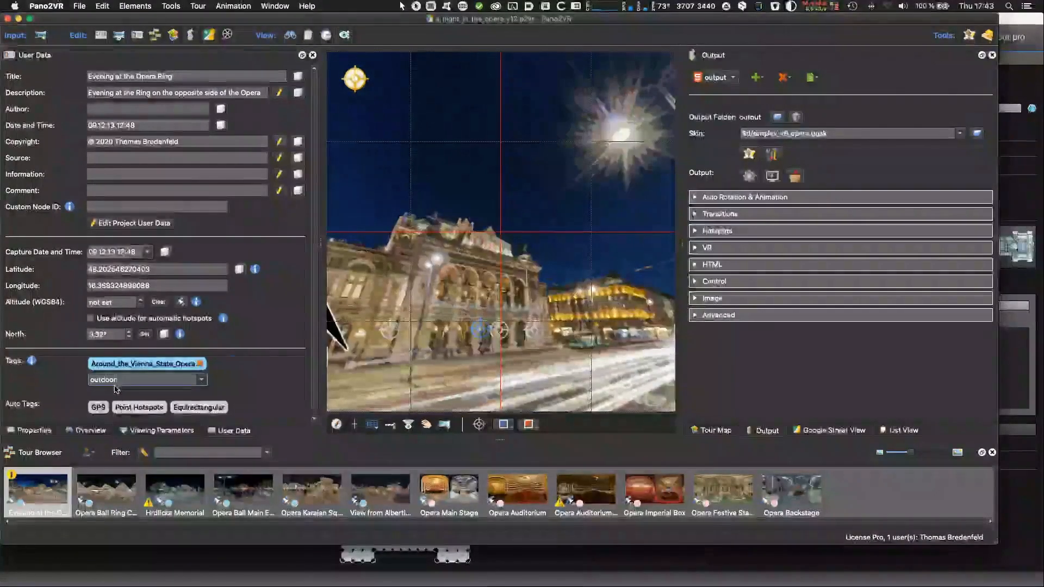
pyautogui.click(257, 383)
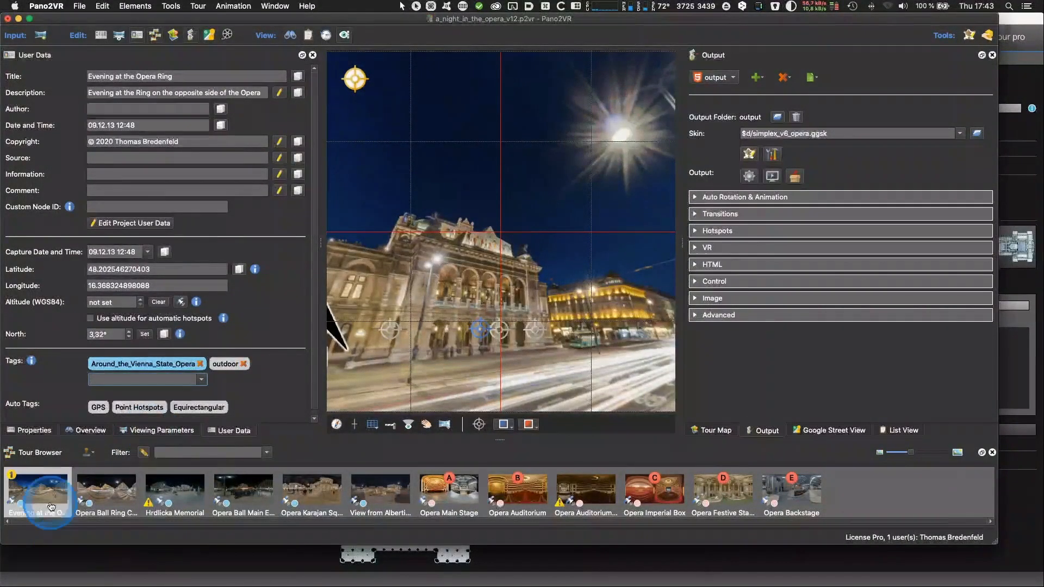
# Assign a green color to the outdoor tag.
pyautogui.rightClick(225, 364)
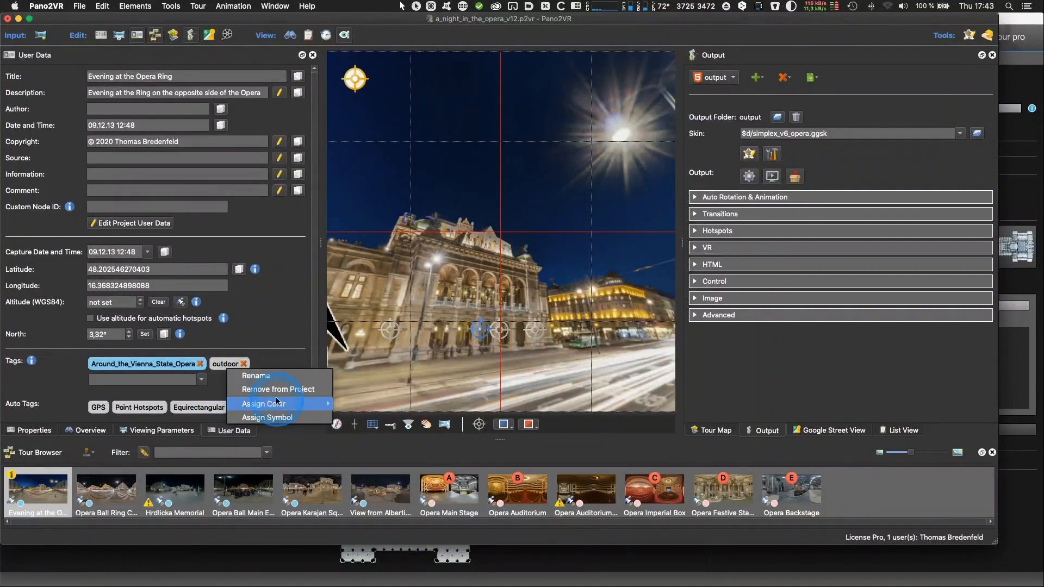
pyautogui.moveTo(275, 404)
pyautogui.click(366, 445)
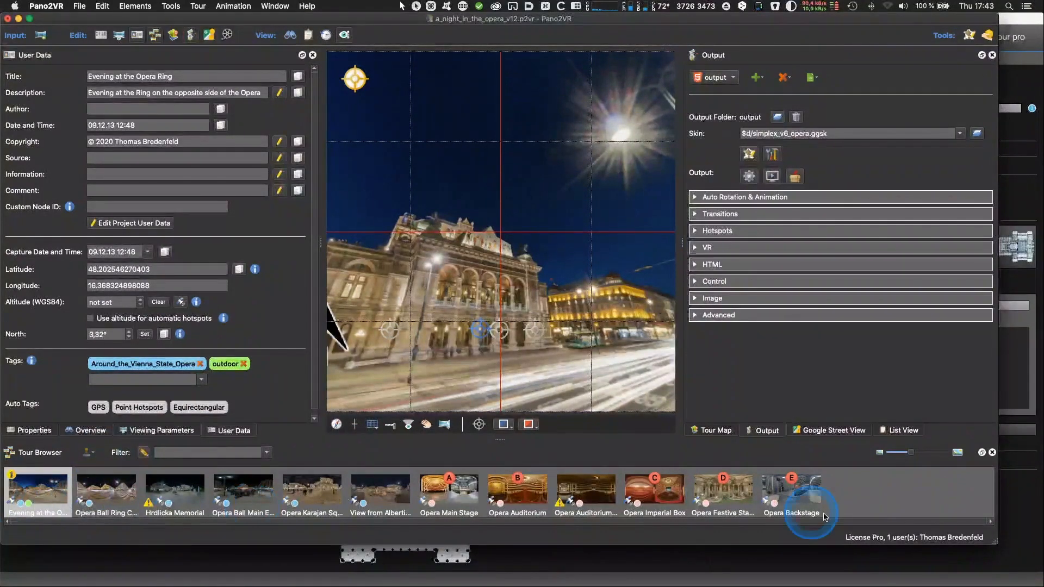
# Assign the outdoor tag to the other five exterior nodes in the Tour Browser, and end tag assignment.
pyautogui.click(90, 453)
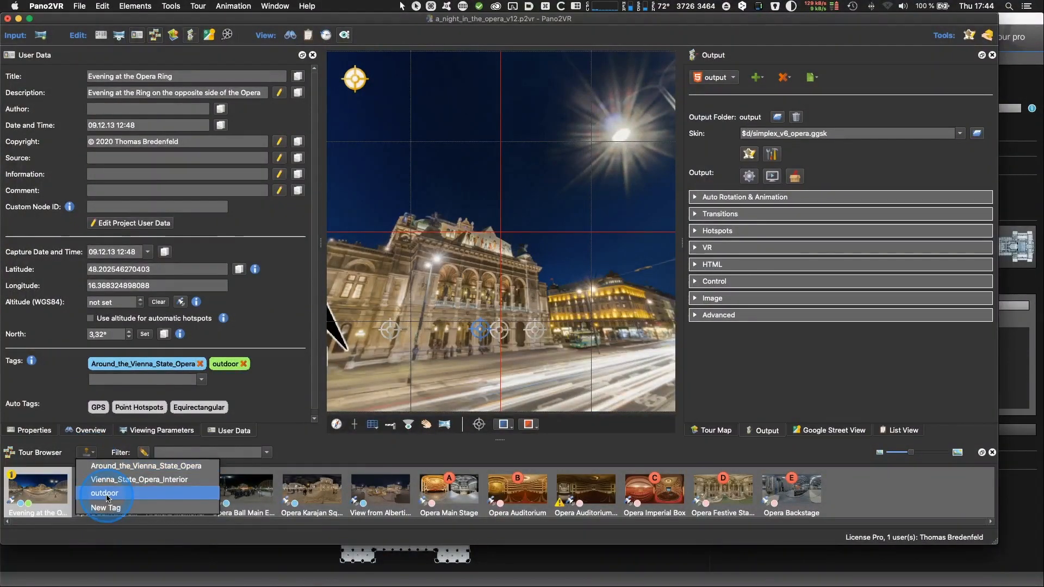
pyautogui.click(109, 493)
pyautogui.click(125, 511)
pyautogui.click(117, 492)
pyautogui.click(177, 493)
pyautogui.click(243, 494)
pyautogui.click(305, 494)
pyautogui.click(385, 488)
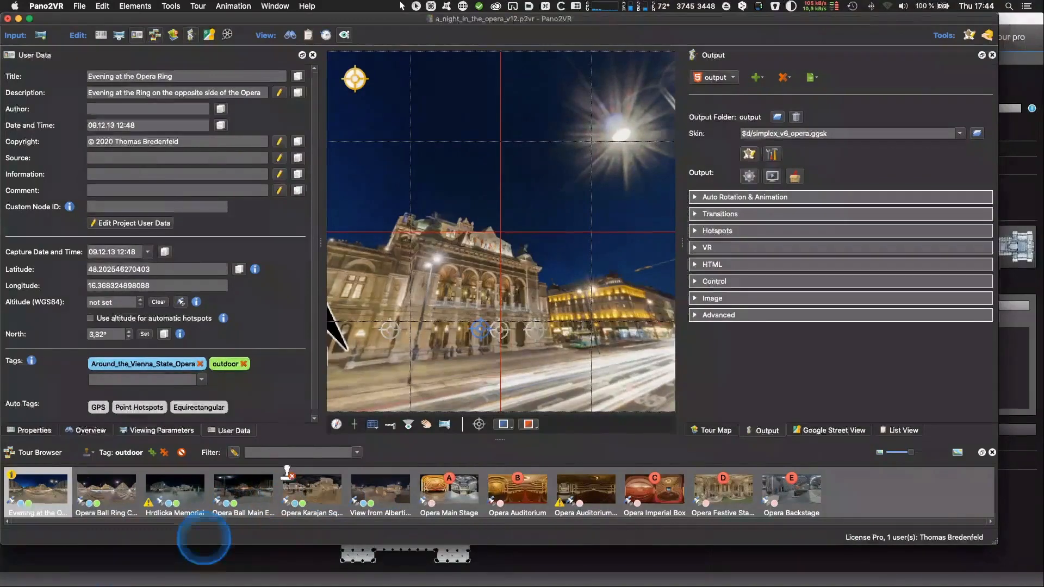
pyautogui.click(181, 452)
# Add the tag indoor to the Opera Main Stage node.
pyautogui.click(444, 496)
pyautogui.click(103, 380)
pyautogui.write('indoor')
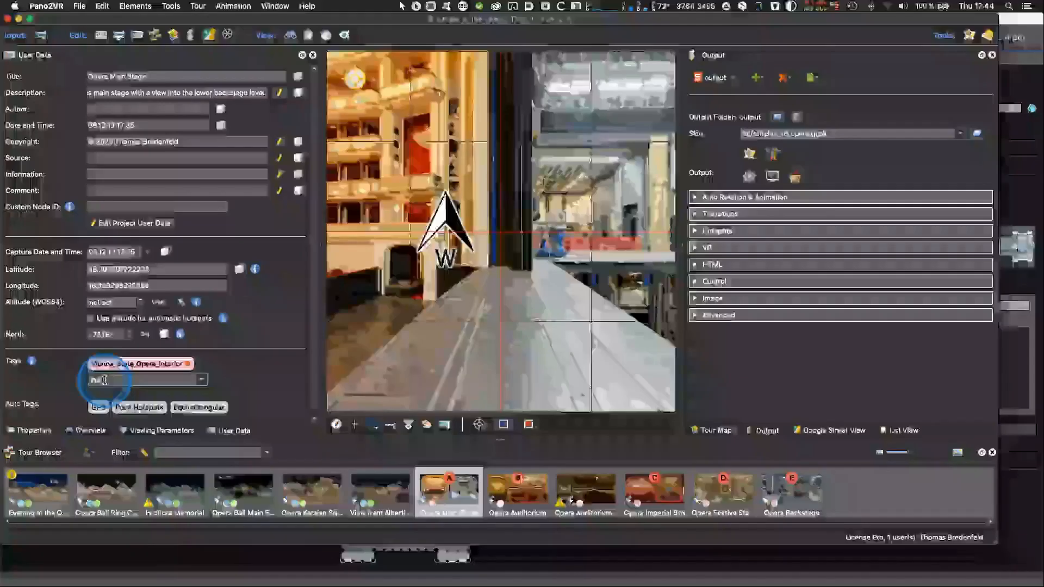
pyautogui.press('Return')
pyautogui.click(241, 380)
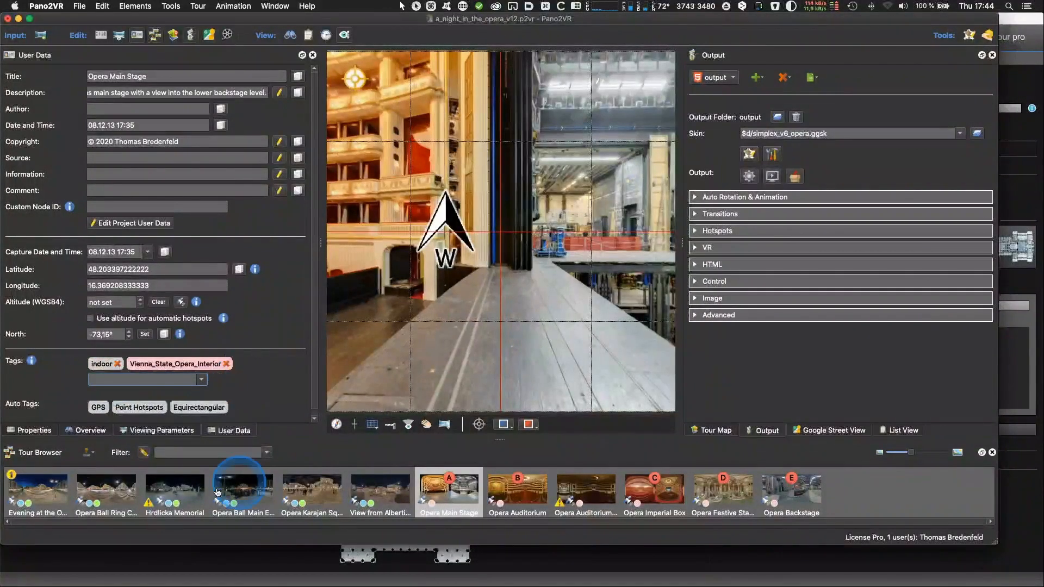
# Assign a yellow color to the indoor tag.
pyautogui.rightClick(96, 364)
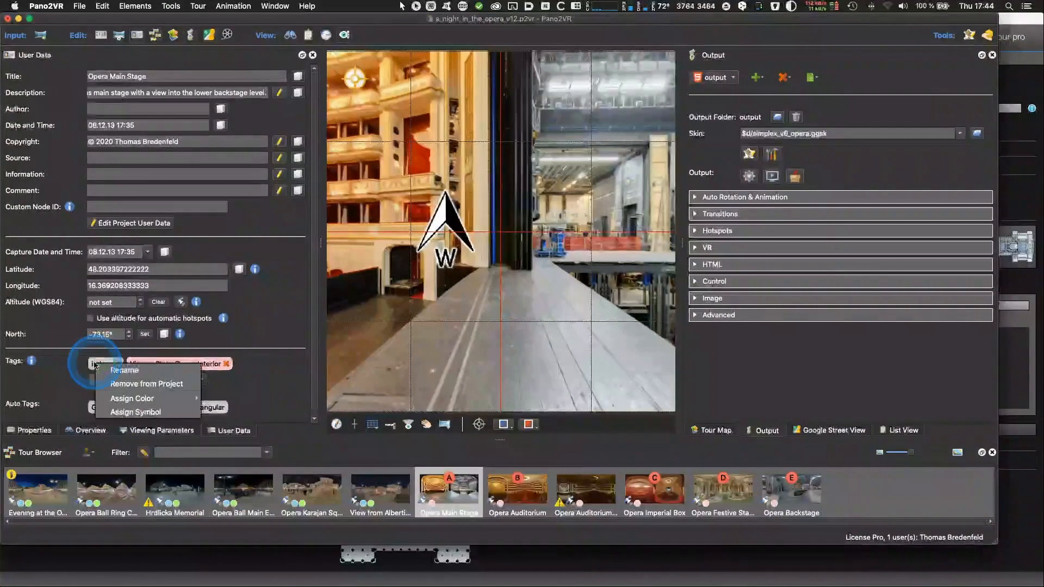
pyautogui.moveTo(152, 399)
pyautogui.click(254, 395)
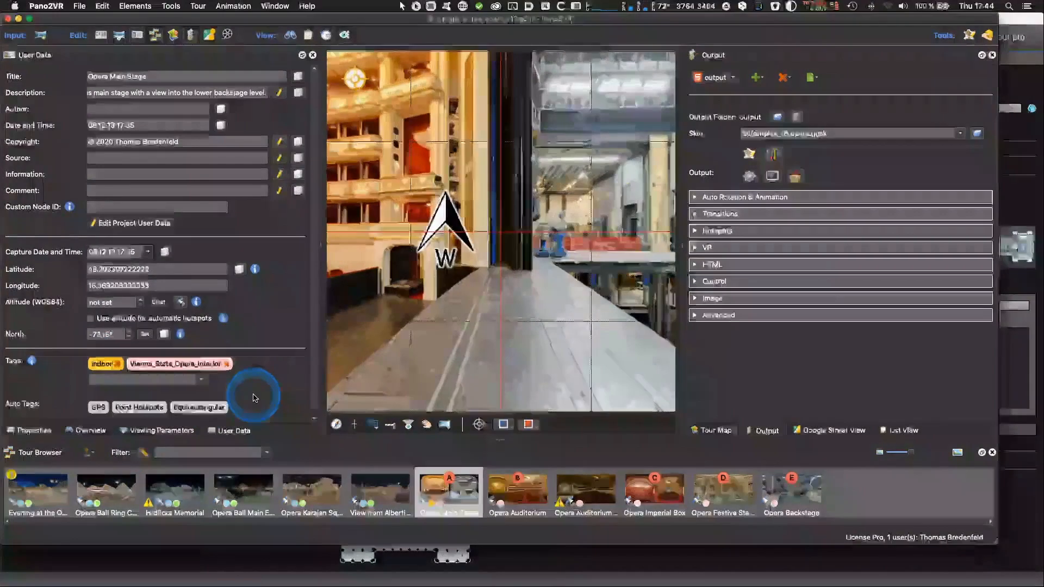
# Assign the indoor tag to the other five interior nodes in the Tour Browser, and end tag assignment.
pyautogui.click(87, 452)
pyautogui.click(116, 499)
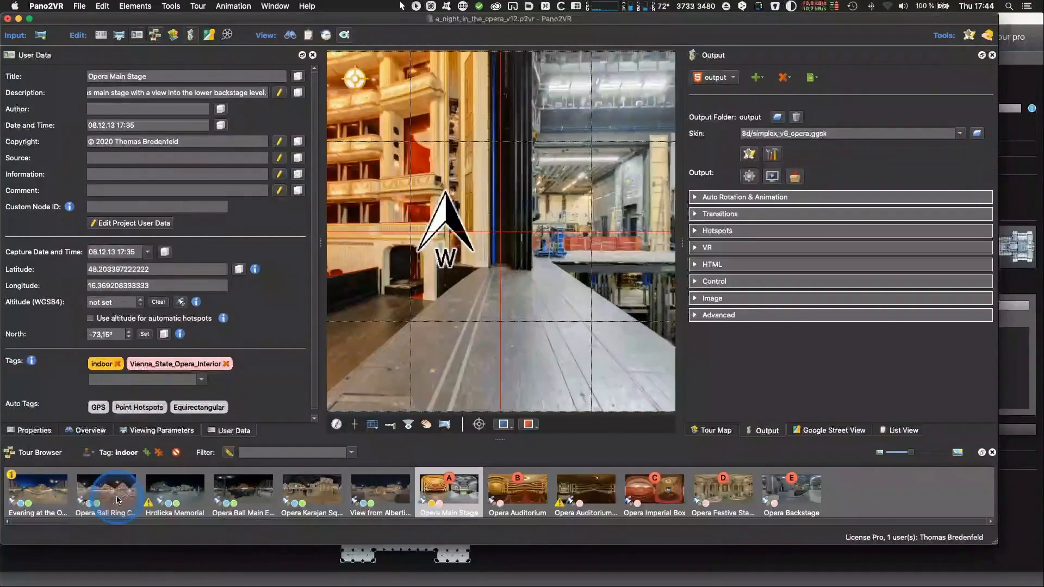
pyautogui.click(657, 491)
pyautogui.click(717, 493)
pyautogui.click(784, 495)
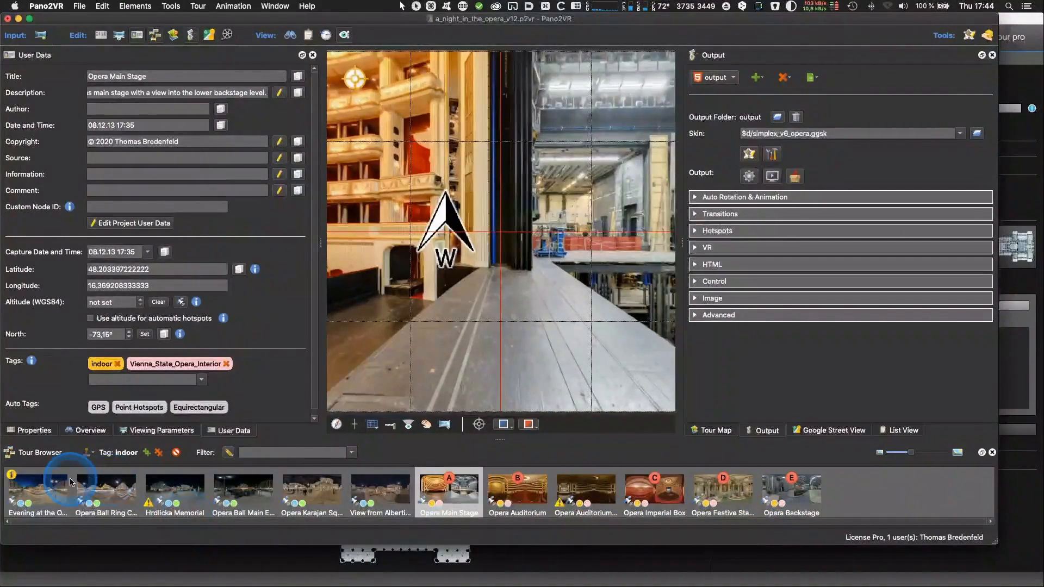
pyautogui.click(176, 452)
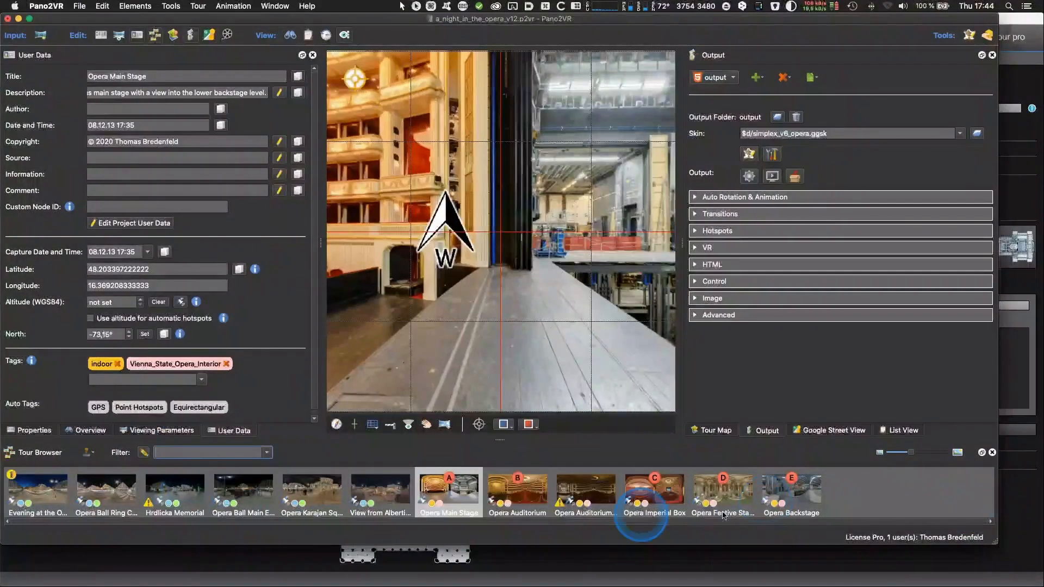
# Reopen the skin and set the tag value in the floorplan element's Visible logic block to indoor.
pyautogui.click(748, 154)
pyautogui.click(108, 175)
pyautogui.click(119, 212)
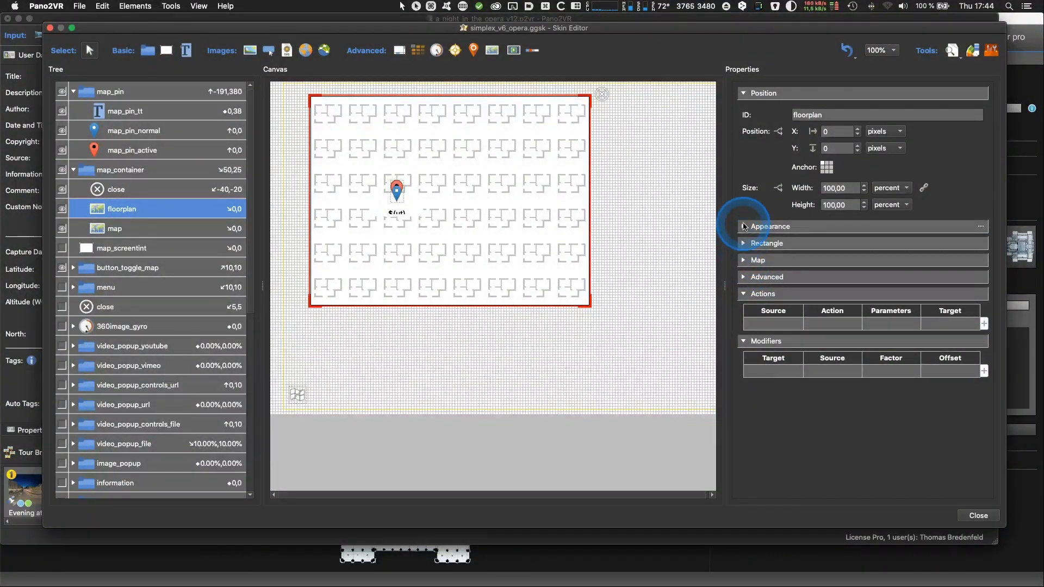
pyautogui.click(766, 226)
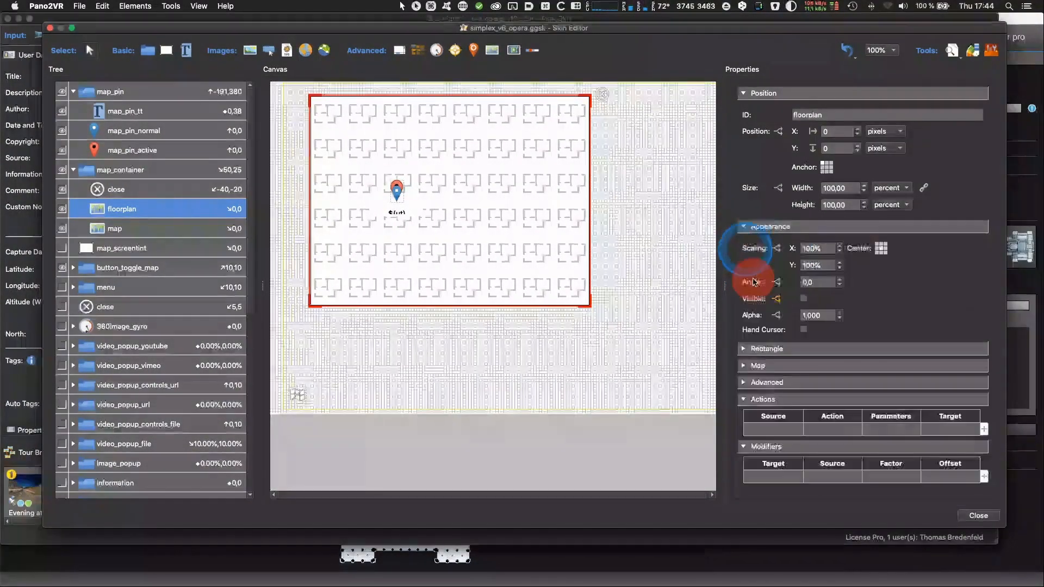
pyautogui.click(776, 299)
pyautogui.click(528, 214)
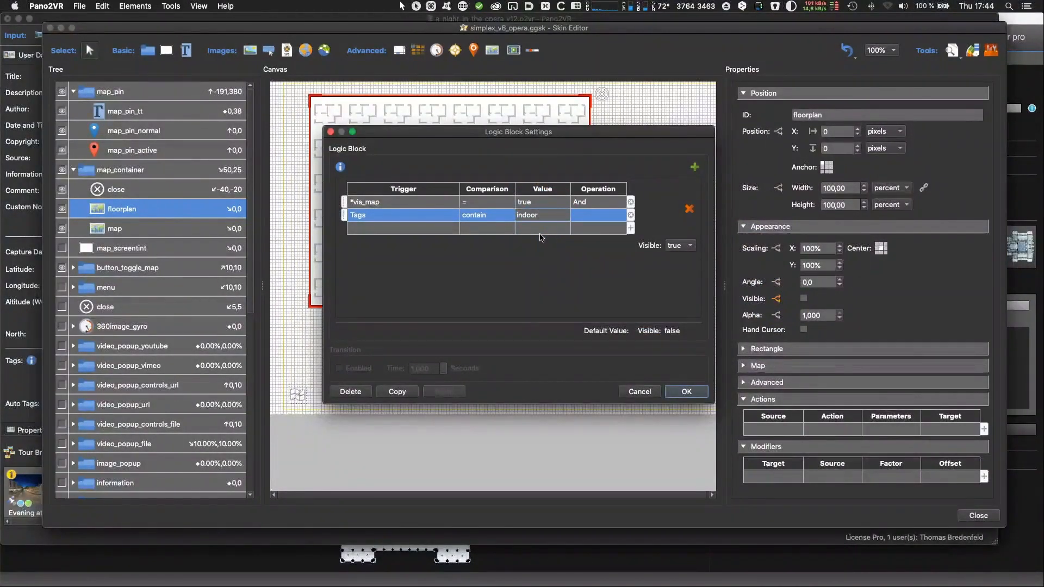
pyautogui.click(686, 391)
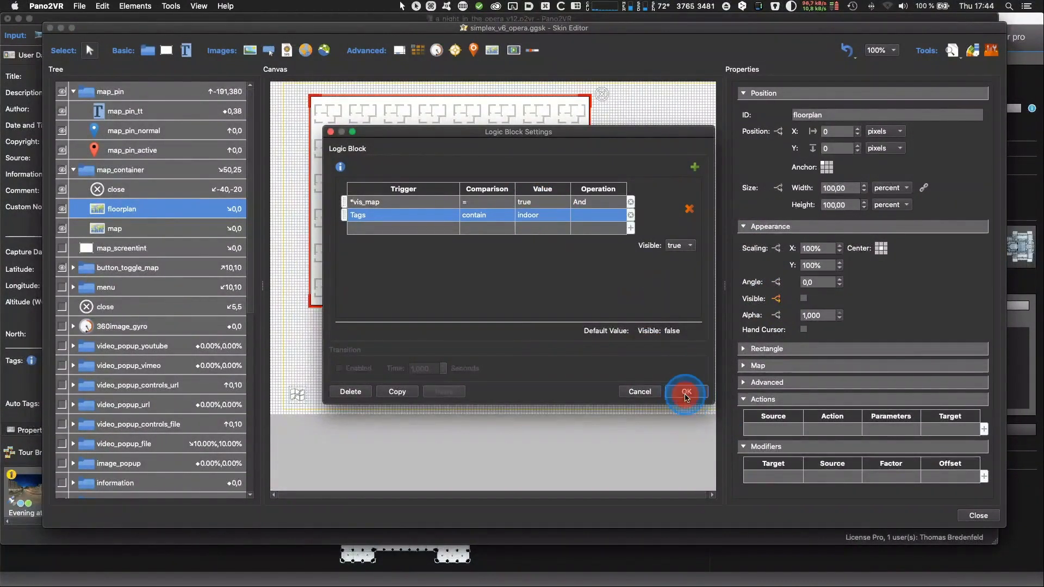
# Set the tag value in the map element's Visible logic block to outdoor.
pyautogui.click(97, 227)
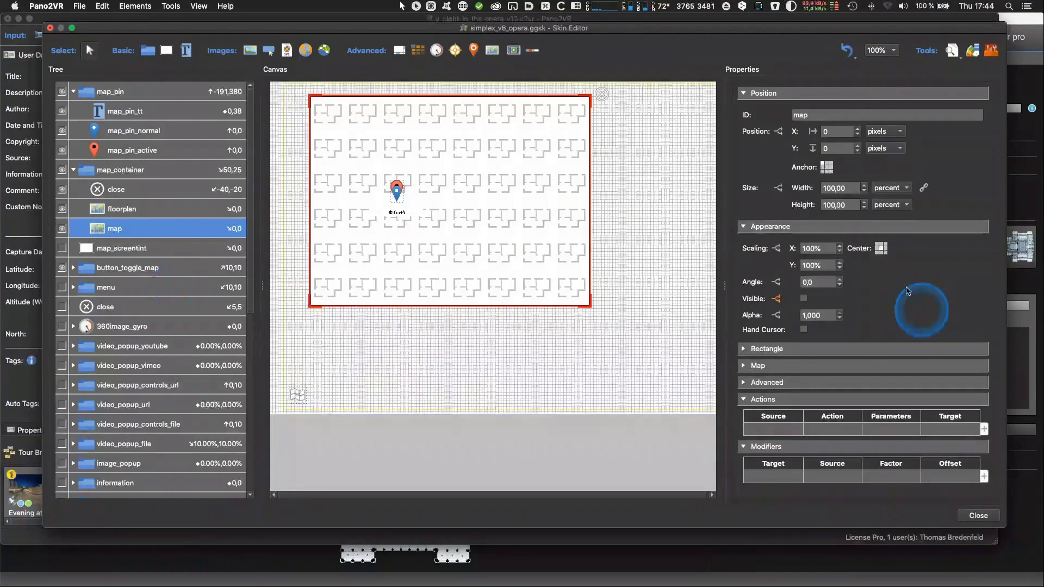
pyautogui.click(775, 299)
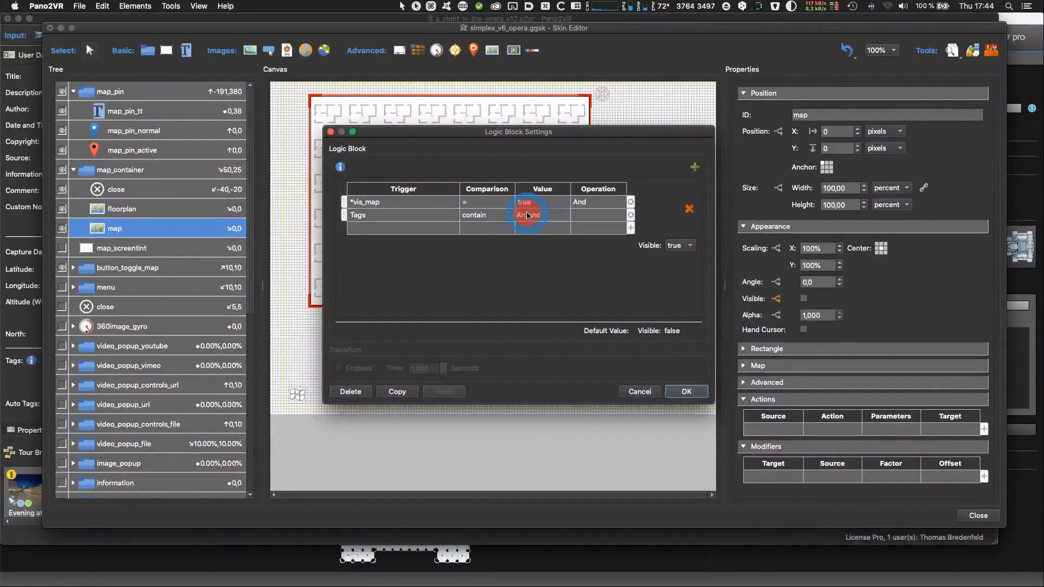
pyautogui.doubleClick(526, 216)
pyautogui.write('outdoor')
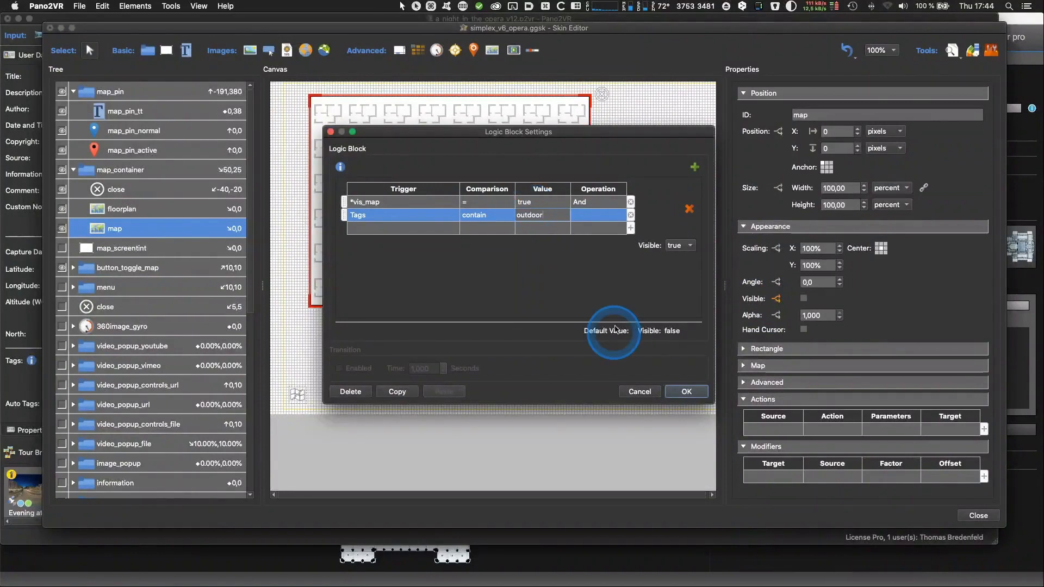
pyautogui.click(685, 390)
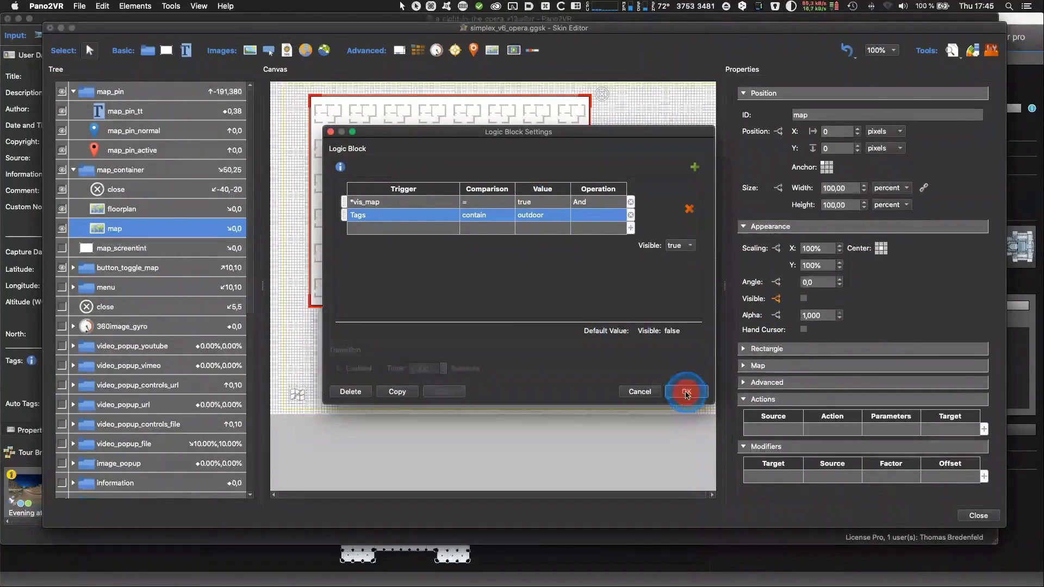
# Save the skin, generate the tour output, and go from its street map to the Opera Main Stage node.
pyautogui.press('super+alt+s')
pyautogui.press('super+g')
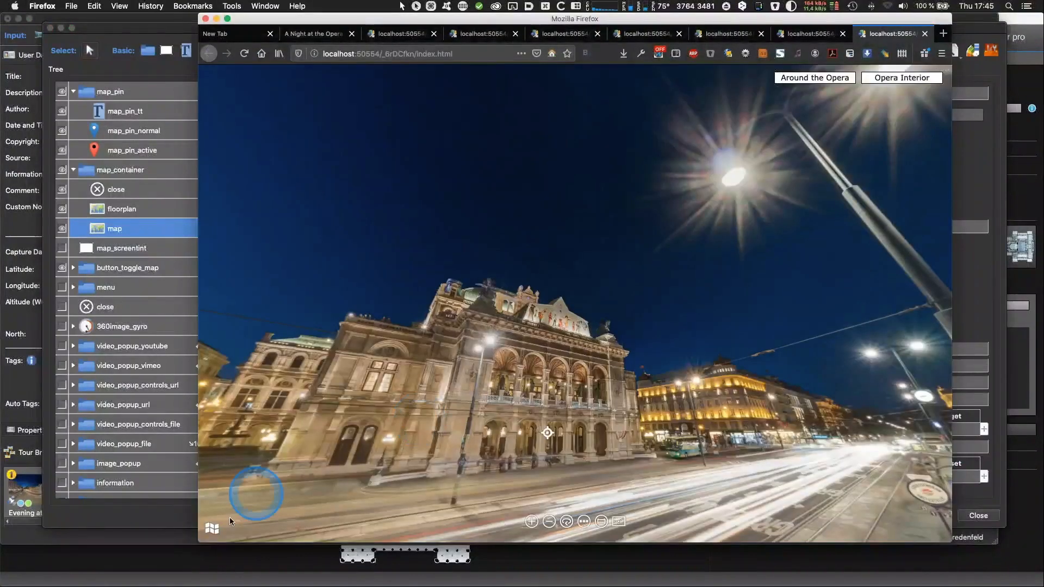
pyautogui.click(212, 527)
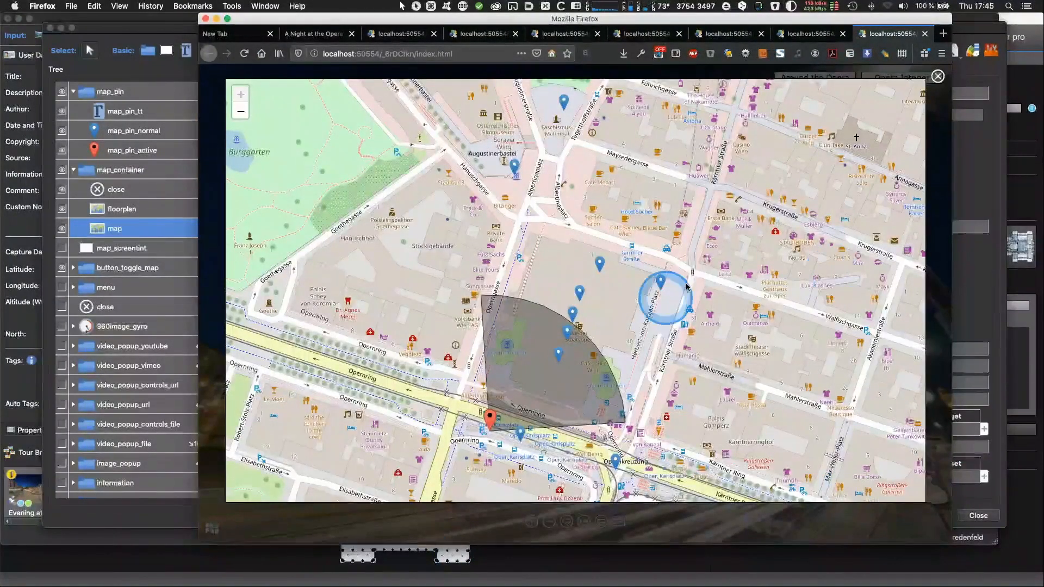
pyautogui.click(579, 293)
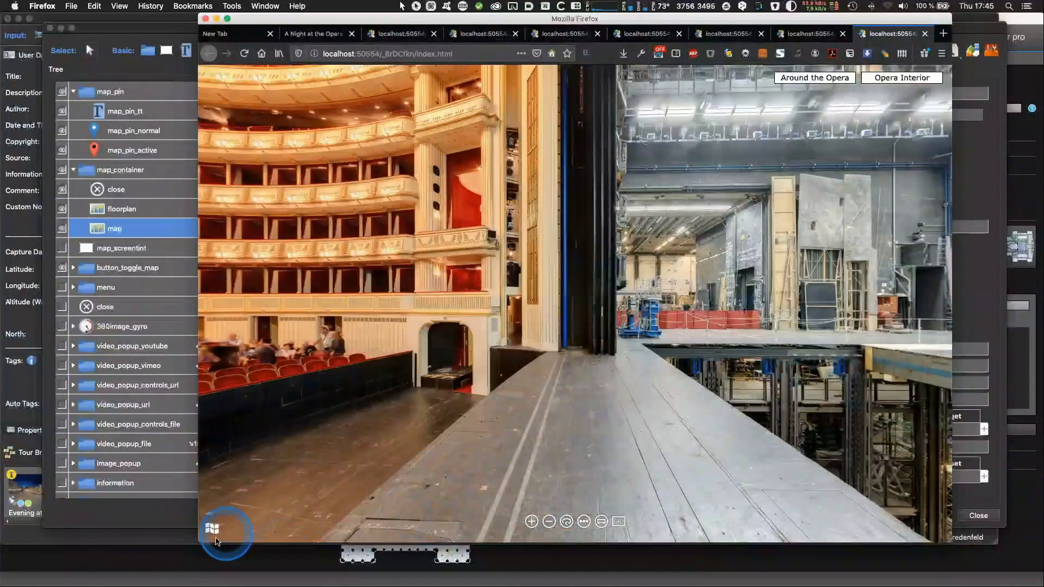
# Open the floor plan in the tour preview, go to the Opera Backstage node, and look around the panorama.
pyautogui.click(214, 538)
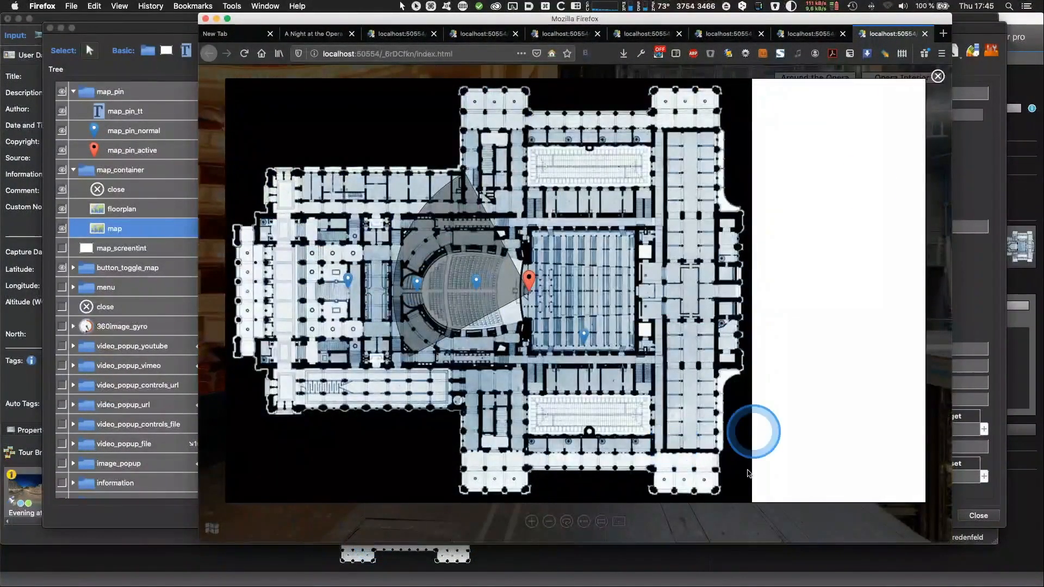
pyautogui.click(583, 336)
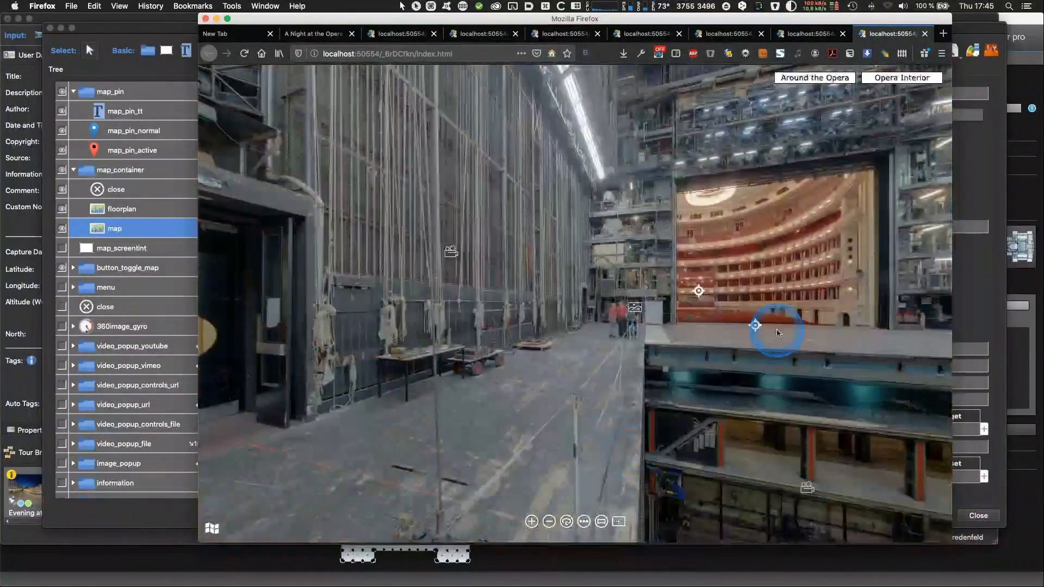
pyautogui.moveTo(776, 329); pyautogui.dragTo(472, 356)
pyautogui.moveTo(643, 431); pyautogui.dragTo(756, 388)
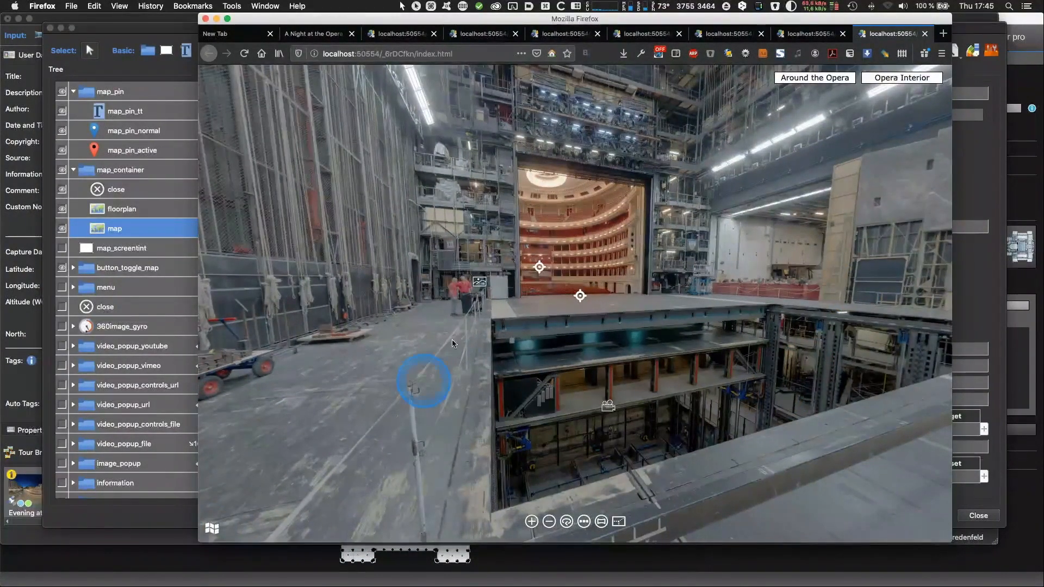
pyautogui.moveTo(517, 366); pyautogui.dragTo(716, 396)
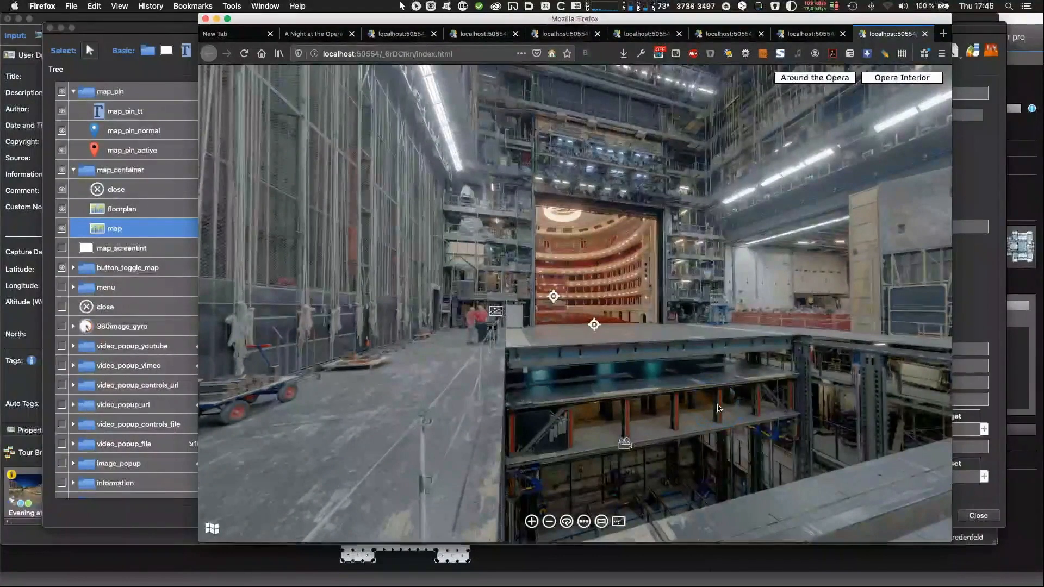
# Return to the Skin Editor and examine the skin's canvas variables, including vis_map and the map-closing options.
pyautogui.click(148, 30)
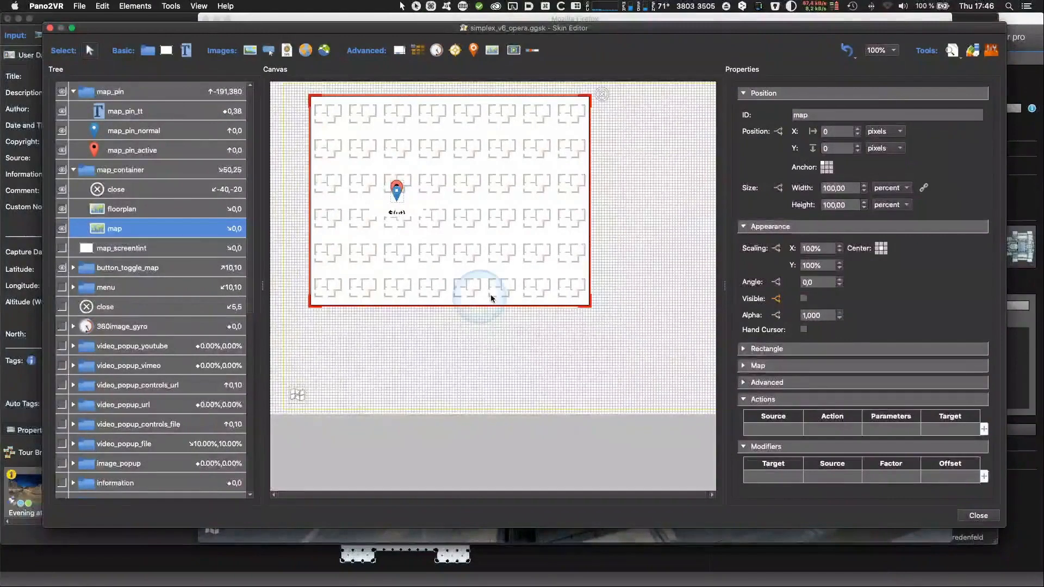
pyautogui.click(660, 432)
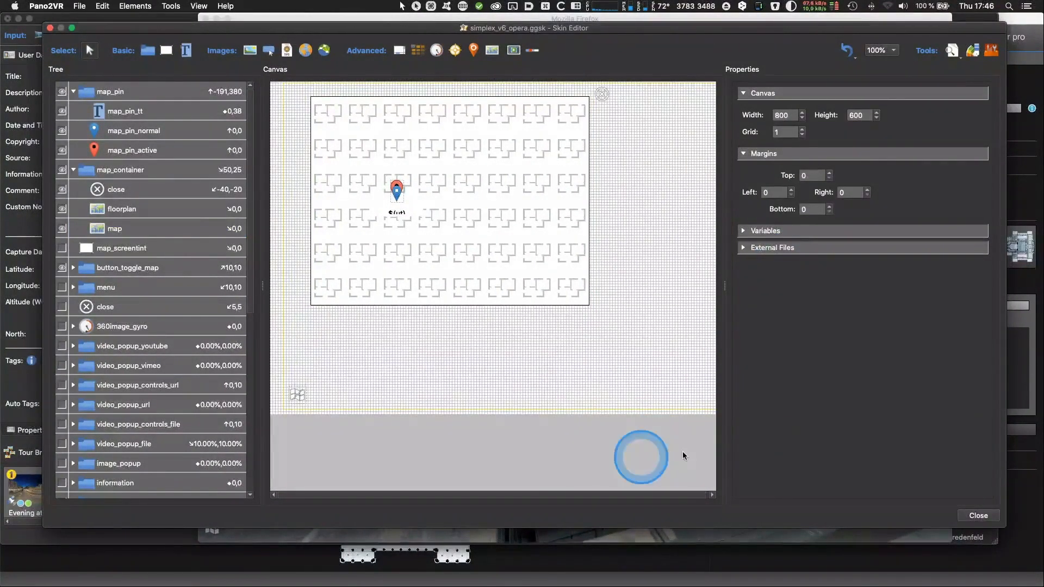
pyautogui.click(744, 234)
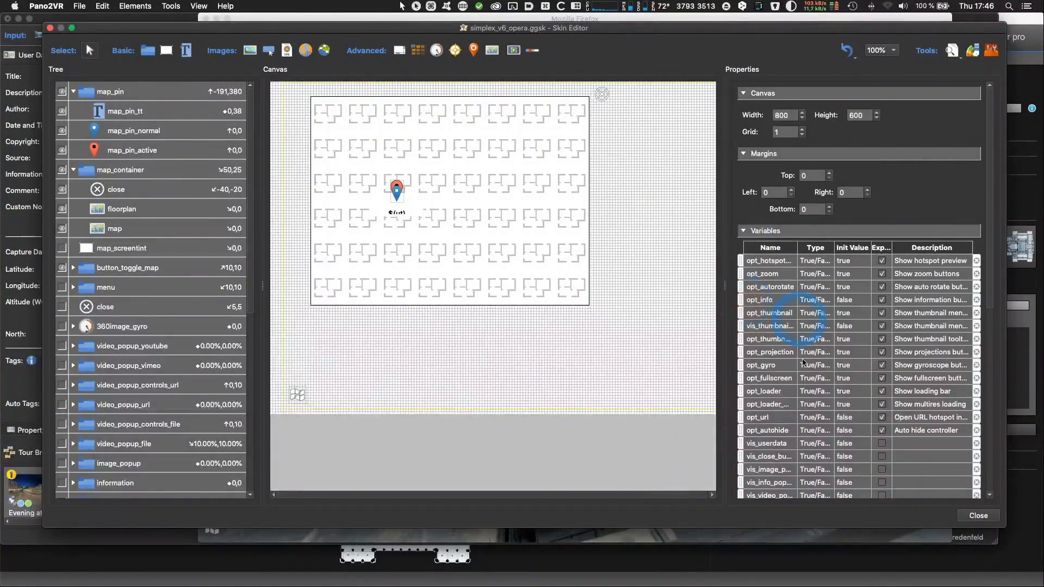
pyautogui.scroll(-4, 793, 381)
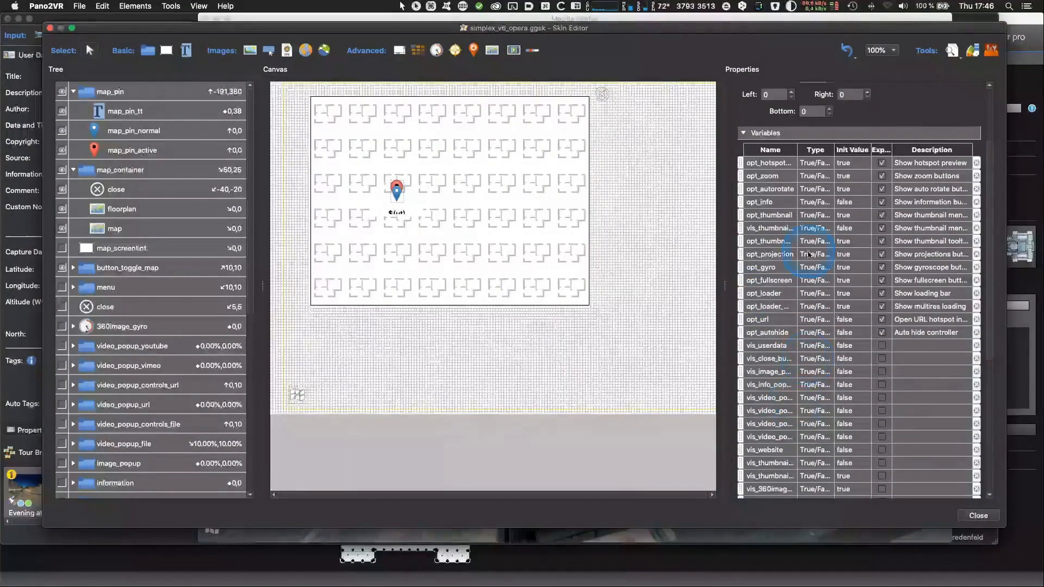
pyautogui.scroll(-3, 815, 275)
pyautogui.scroll(-3, 870, 272)
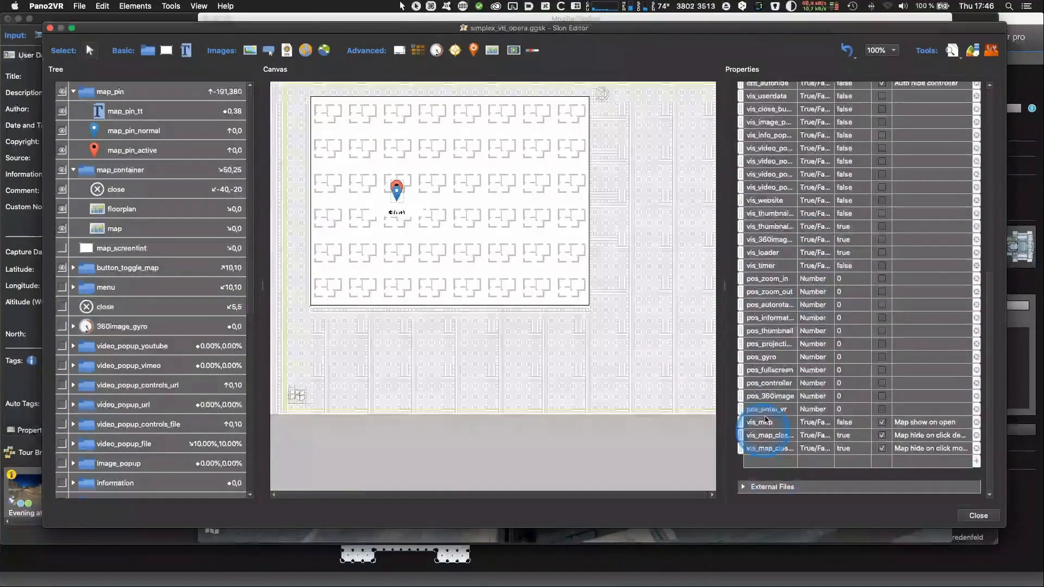
pyautogui.scroll(10, 776, 407)
pyautogui.scroll(-10, 786, 418)
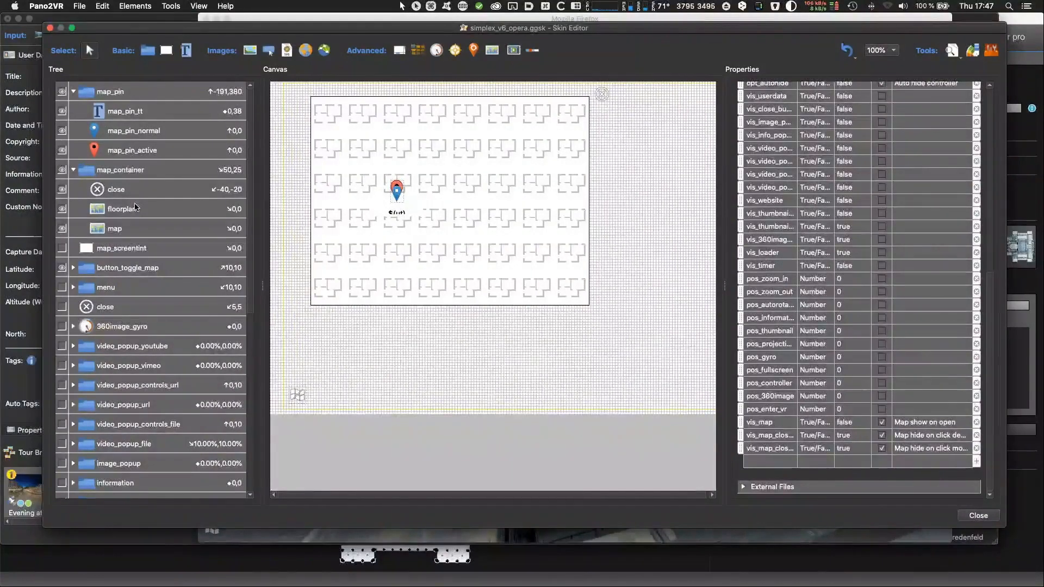
# Collapse the map_pin and map_container groups in the skin's element tree.
pyautogui.click(125, 192)
pyautogui.click(73, 91)
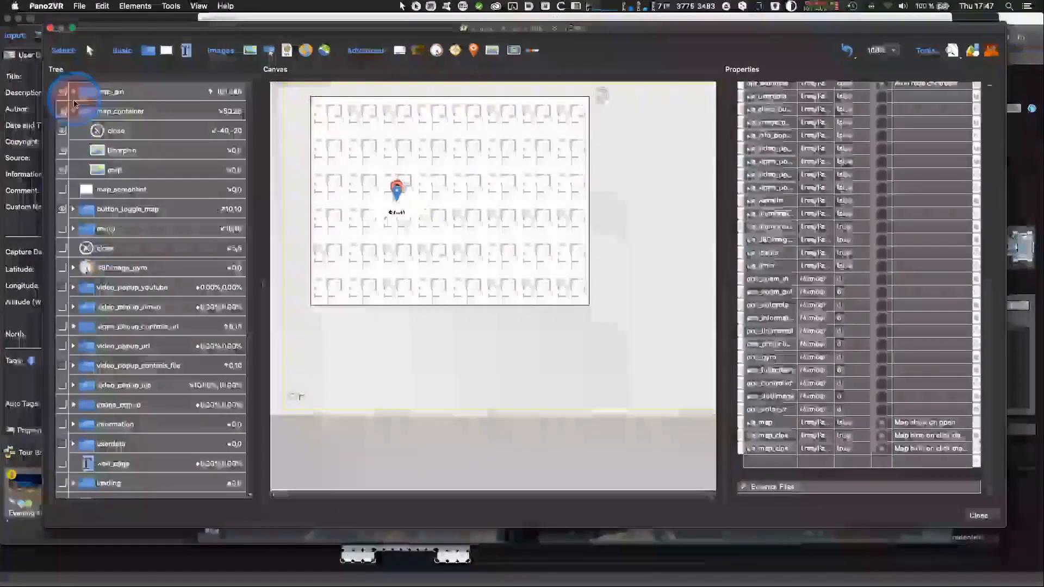
pyautogui.click(74, 112)
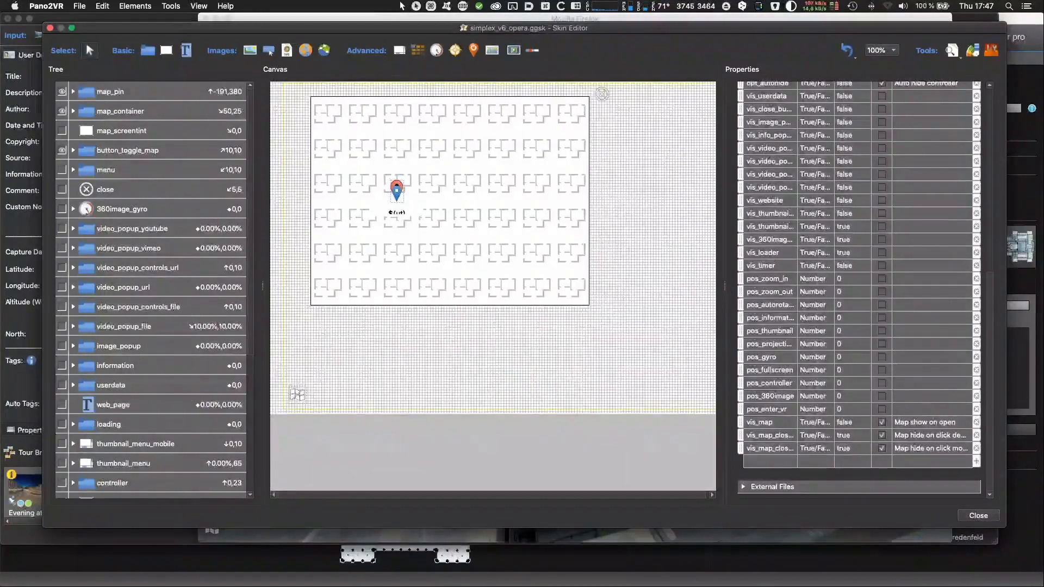
pyautogui.press('super+Tab')
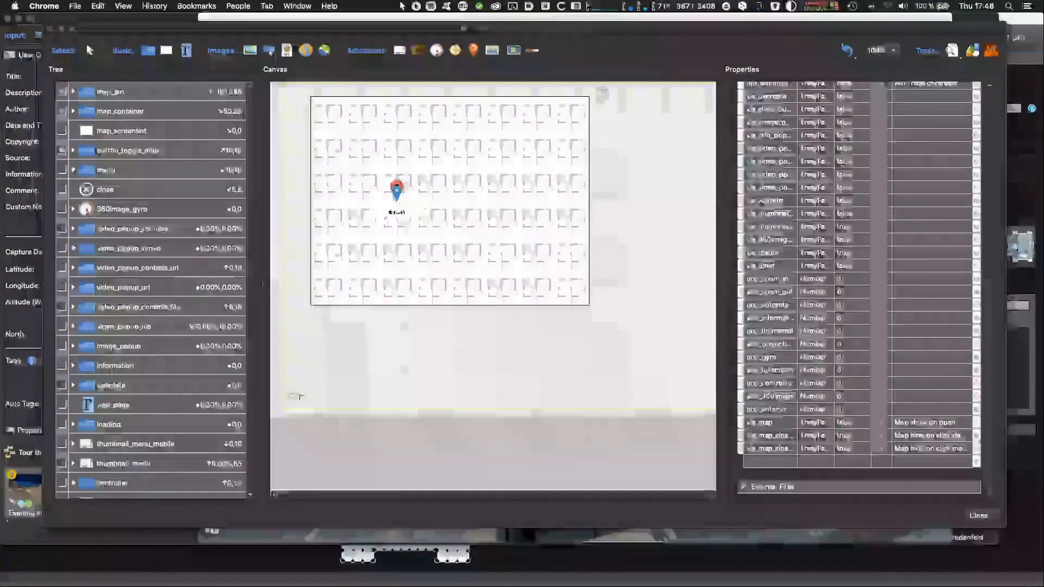
pyautogui.click(612, 403)
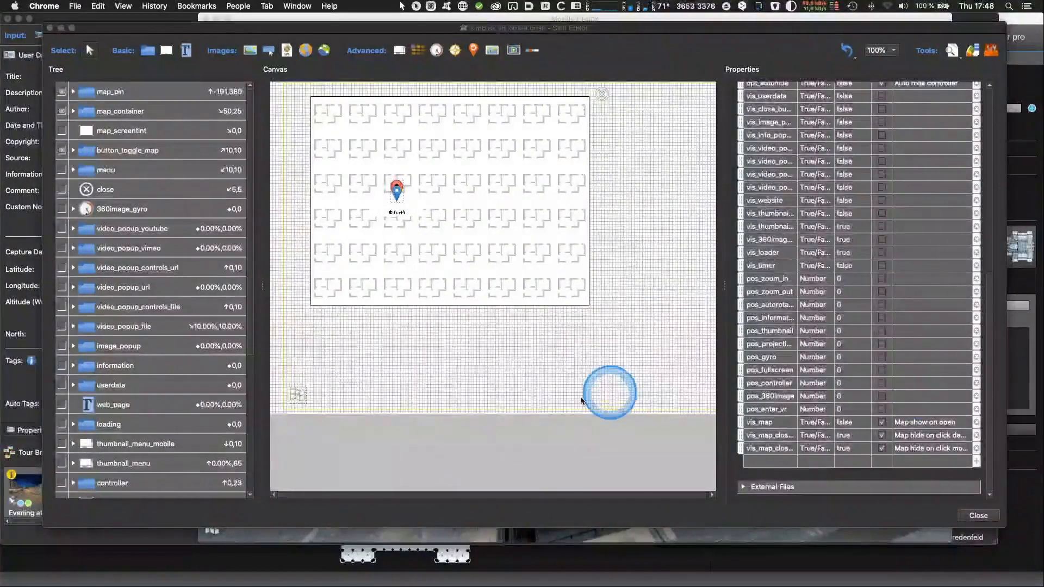
# Add a size logic condition to the floorplan element for Player Width <= 990.
pyautogui.click(557, 299)
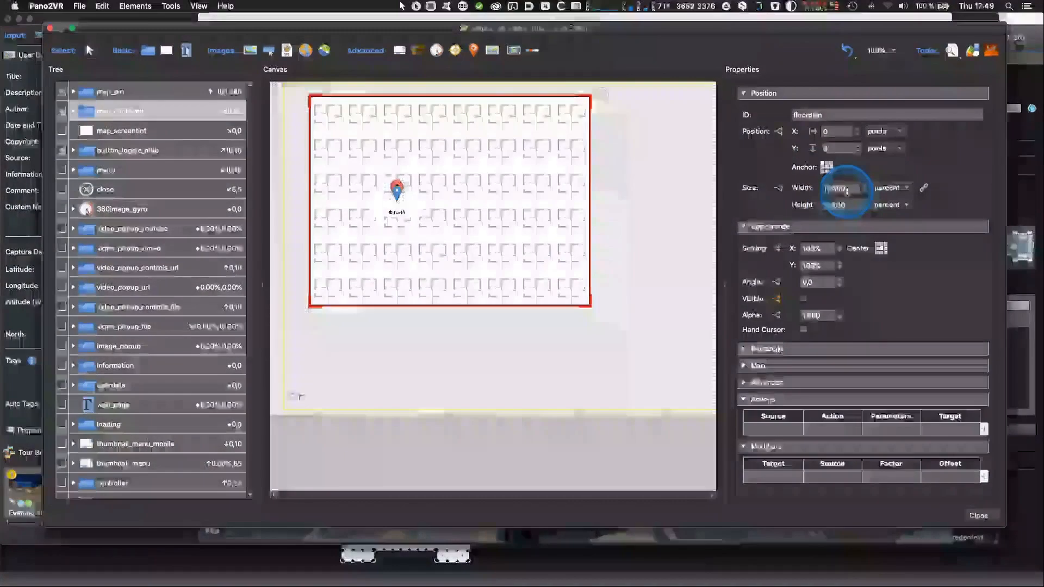
pyautogui.click(777, 188)
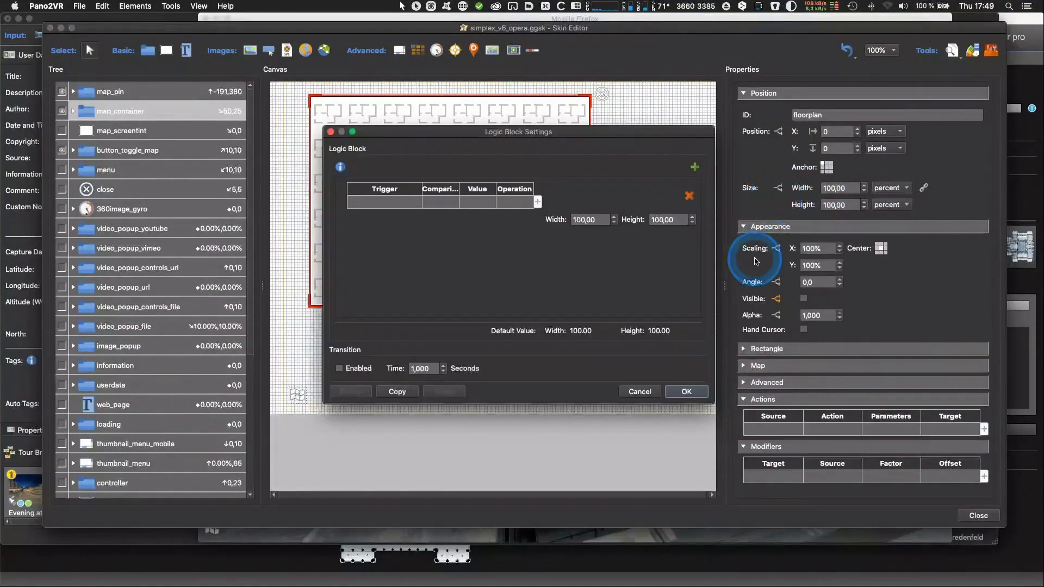
pyautogui.click(408, 204)
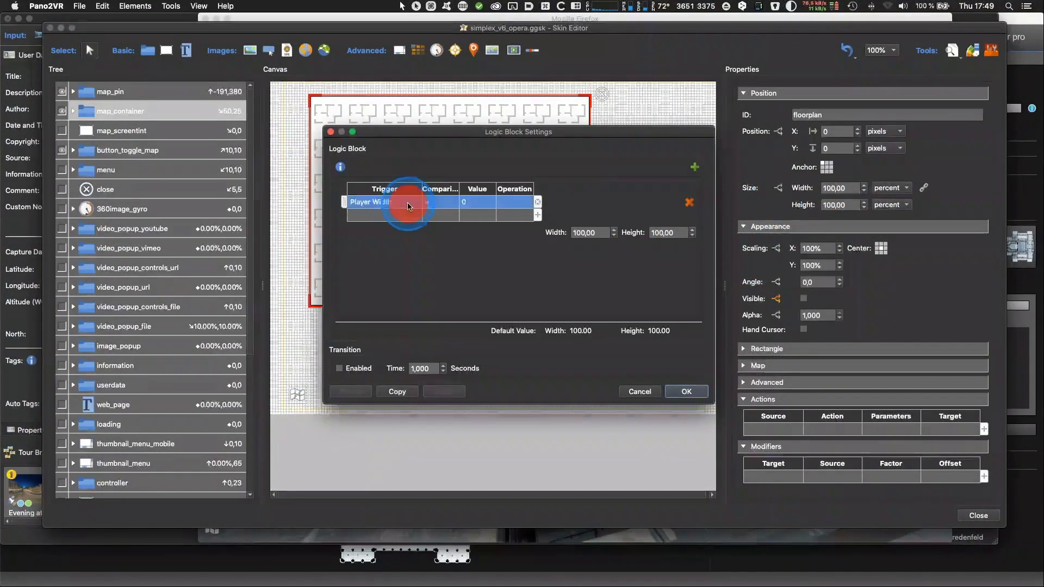
pyautogui.click(409, 203)
pyautogui.click(486, 267)
pyautogui.doubleClick(474, 202)
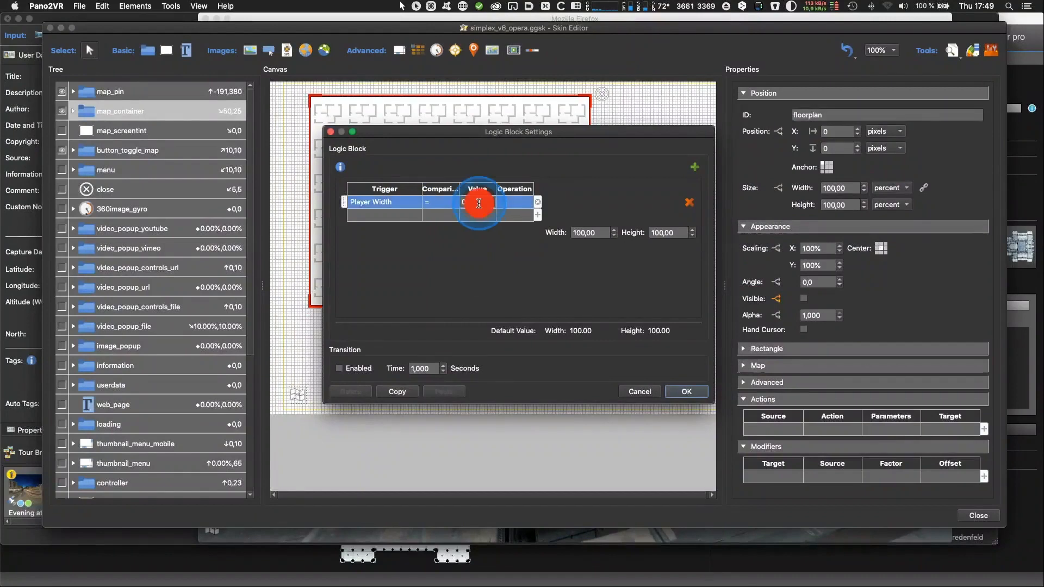
pyautogui.click(425, 198)
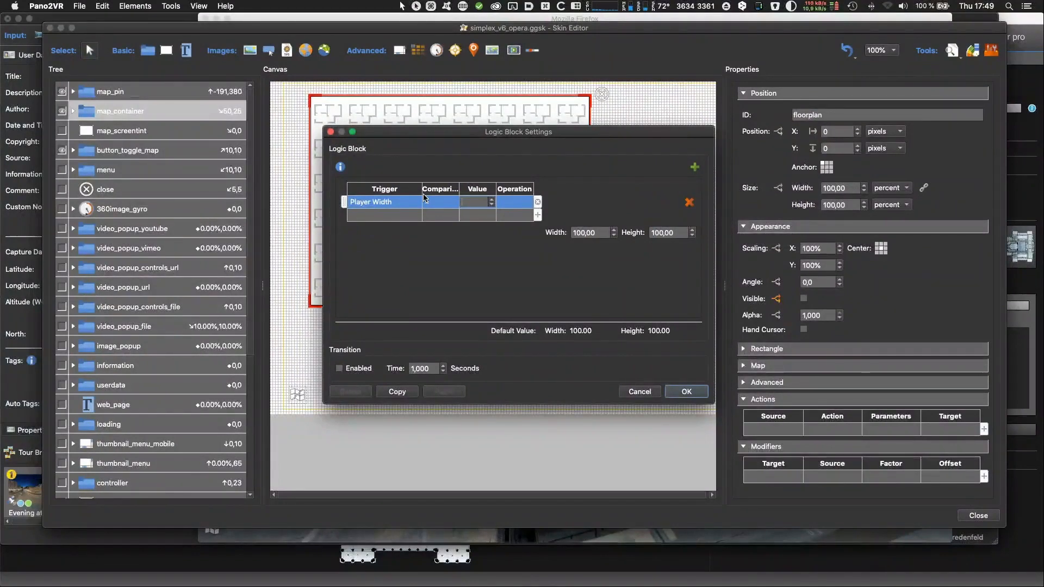
pyautogui.write('990')
pyautogui.click(440, 206)
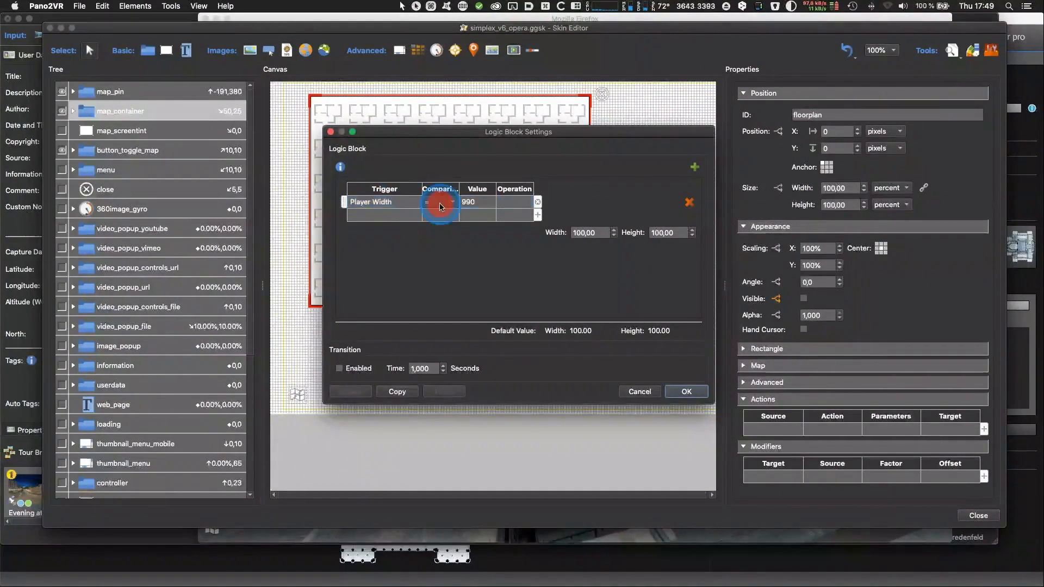
pyautogui.click(440, 206)
pyautogui.click(433, 243)
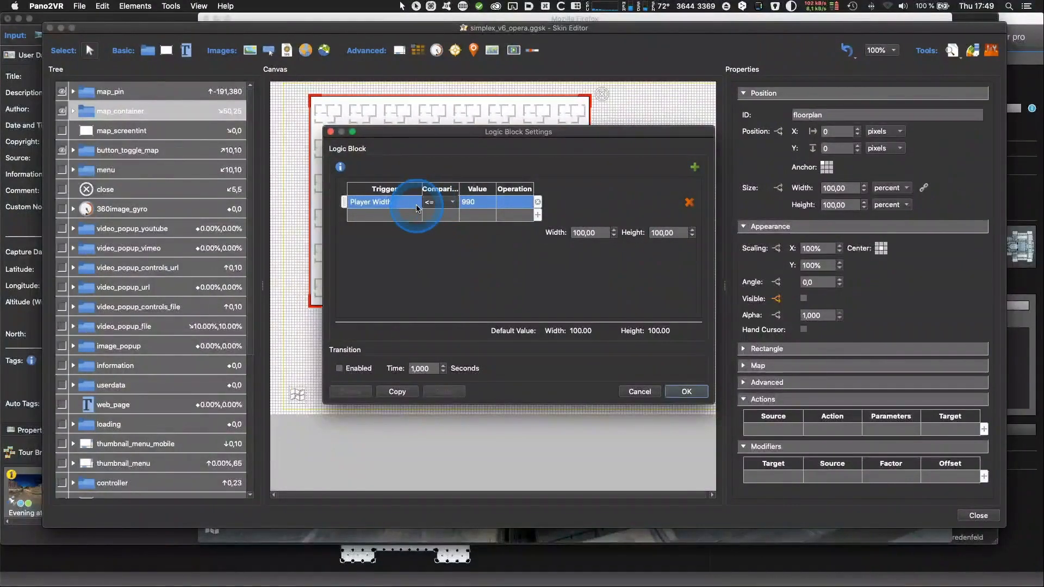
# Set the floorplan's width and height to 80 percent for the player-width condition.
pyautogui.moveTo(598, 232); pyautogui.dragTo(521, 227)
pyautogui.write('80')
pyautogui.press('Tab')
pyautogui.write('80')
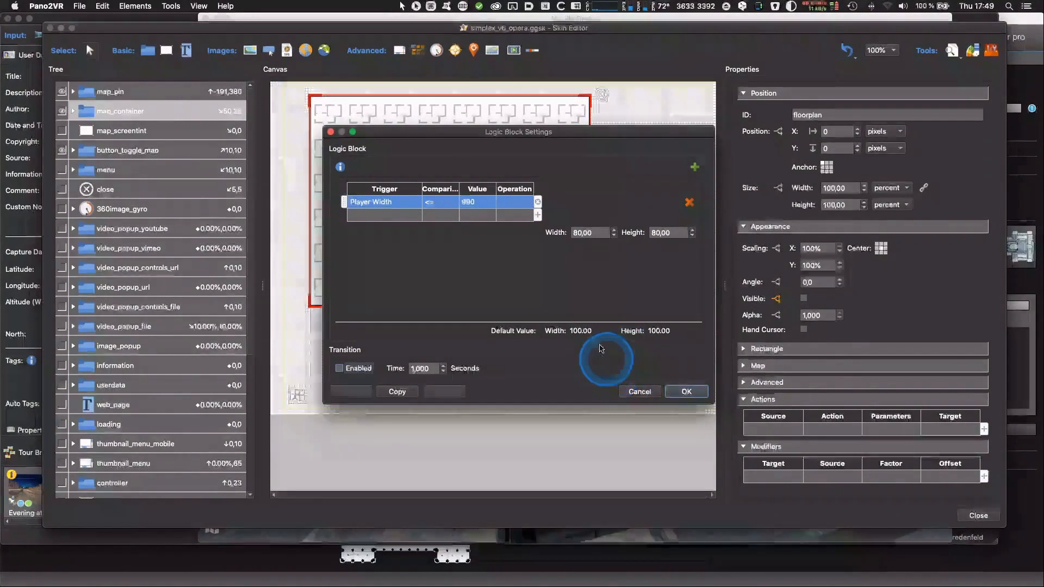
# Examine the Player triggers available for the floorplan's size condition, including Is Mobile, Has Touch and gyro and VR options, and discard the logic block.
pyautogui.click(402, 204)
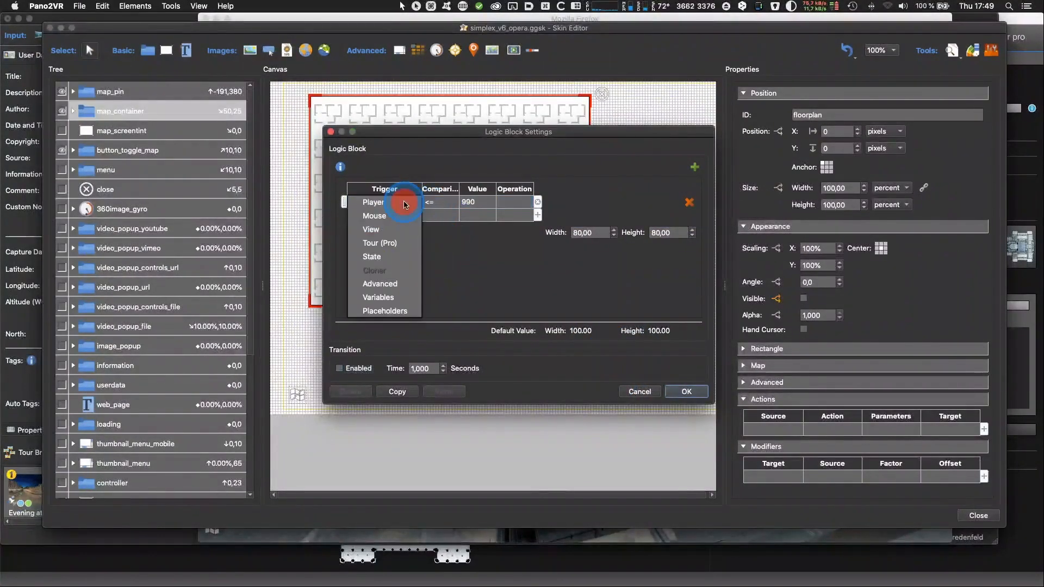
pyautogui.moveTo(401, 207)
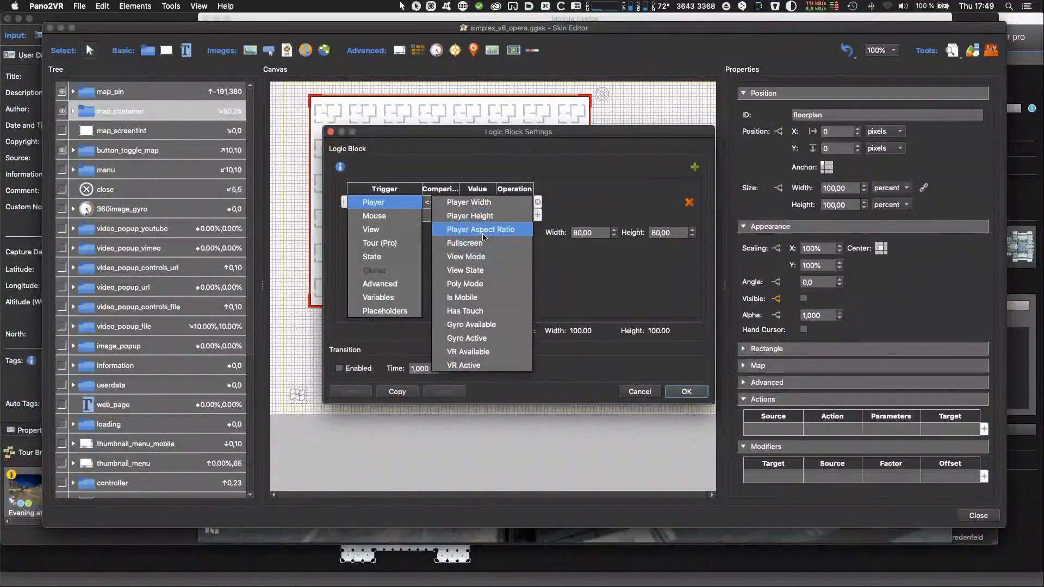
pyautogui.click(472, 308)
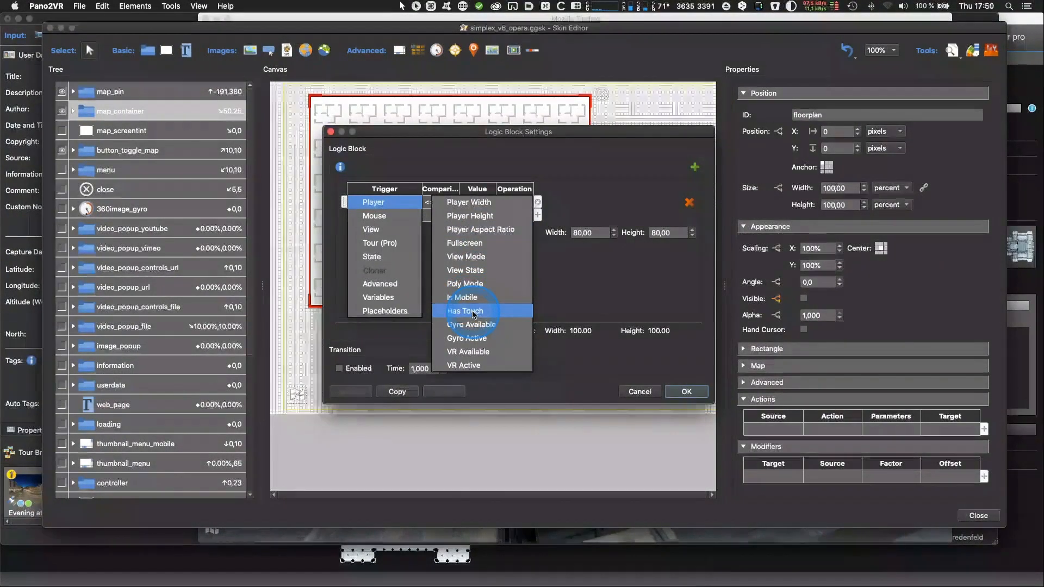
pyautogui.click(470, 300)
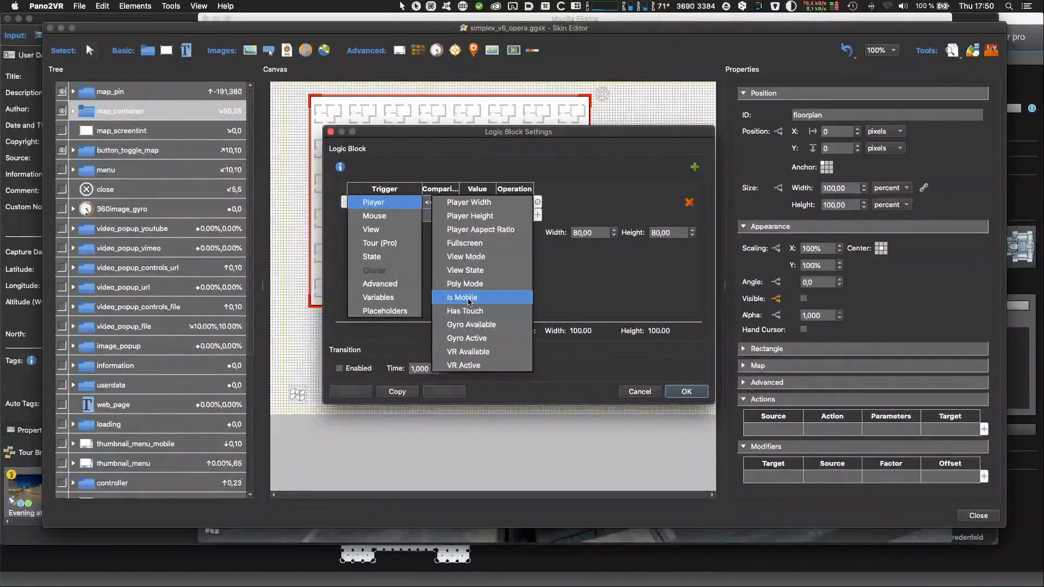
pyautogui.click(474, 324)
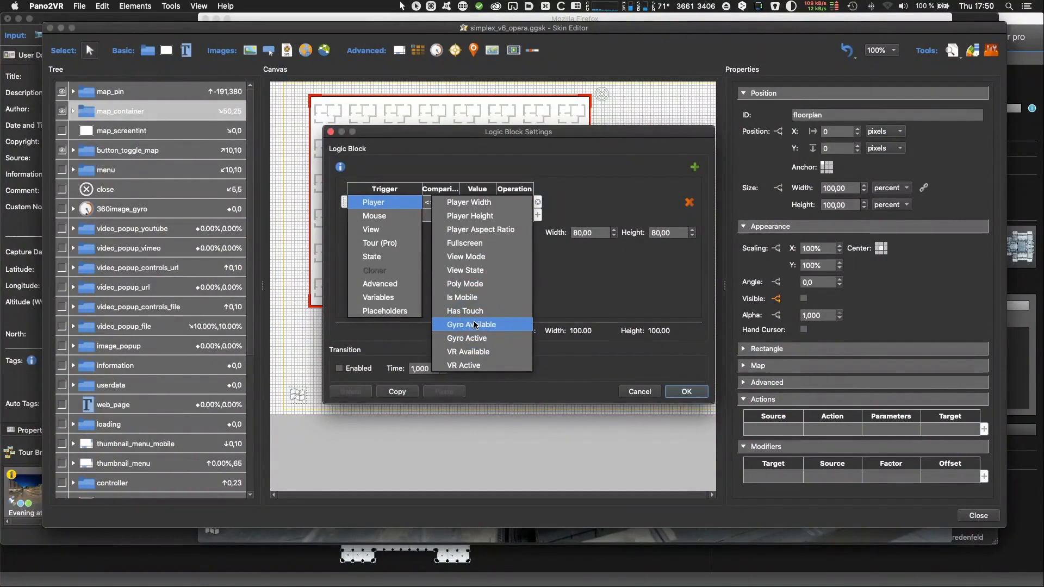
pyautogui.click(481, 339)
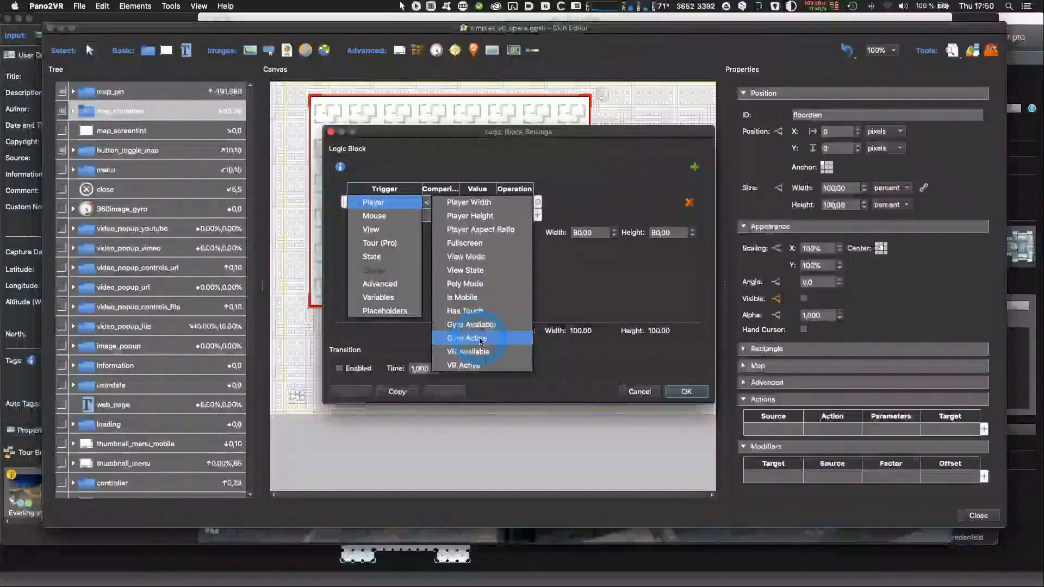
pyautogui.click(467, 371)
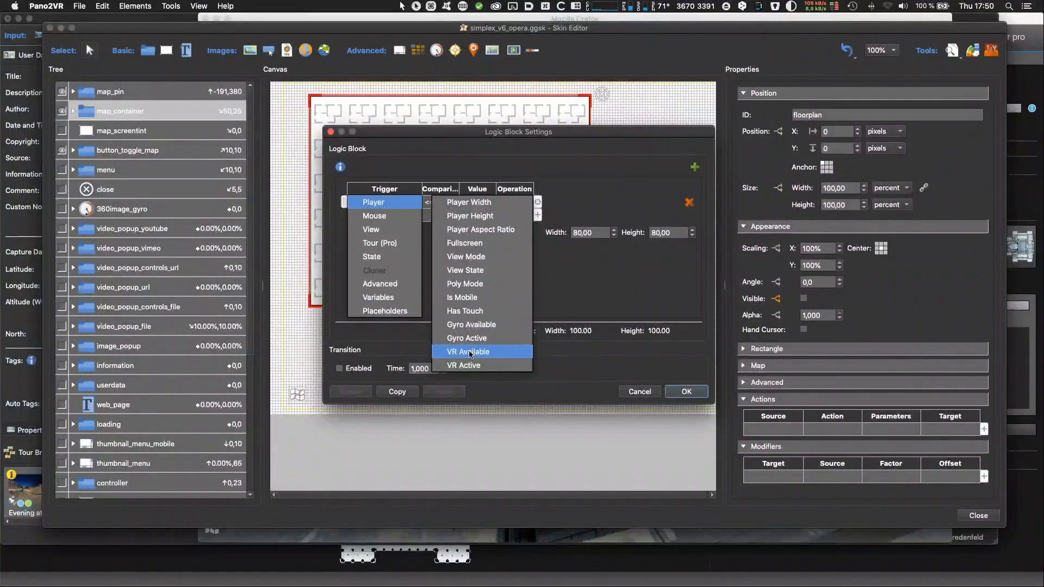
pyautogui.click(474, 206)
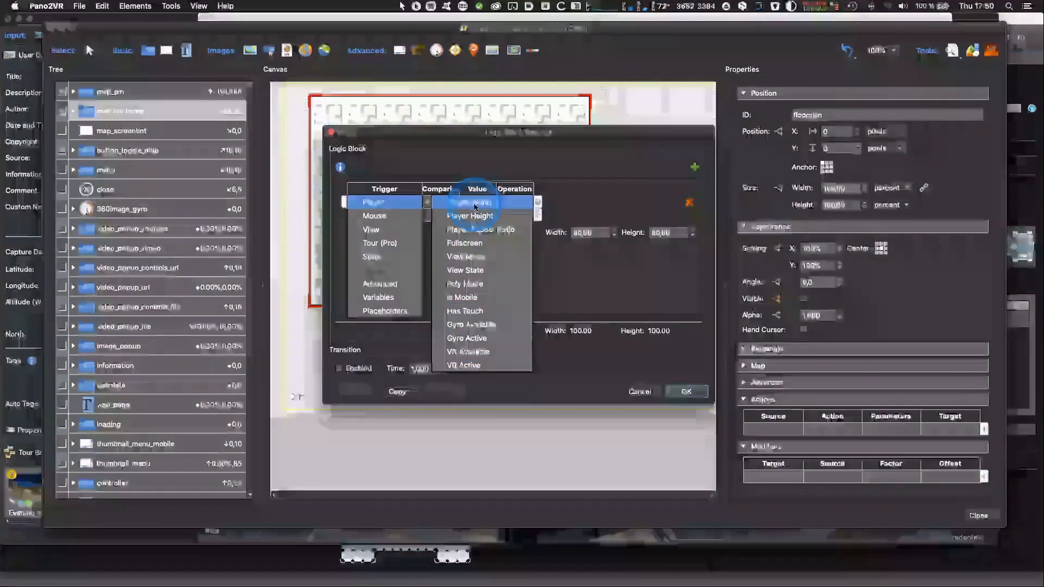
pyautogui.click(582, 191)
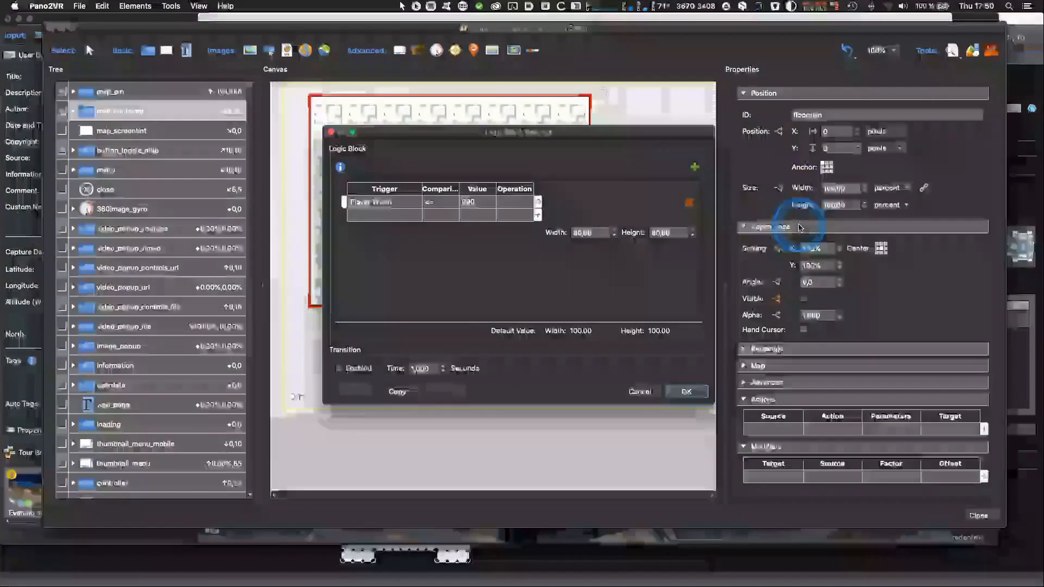
pyautogui.click(631, 392)
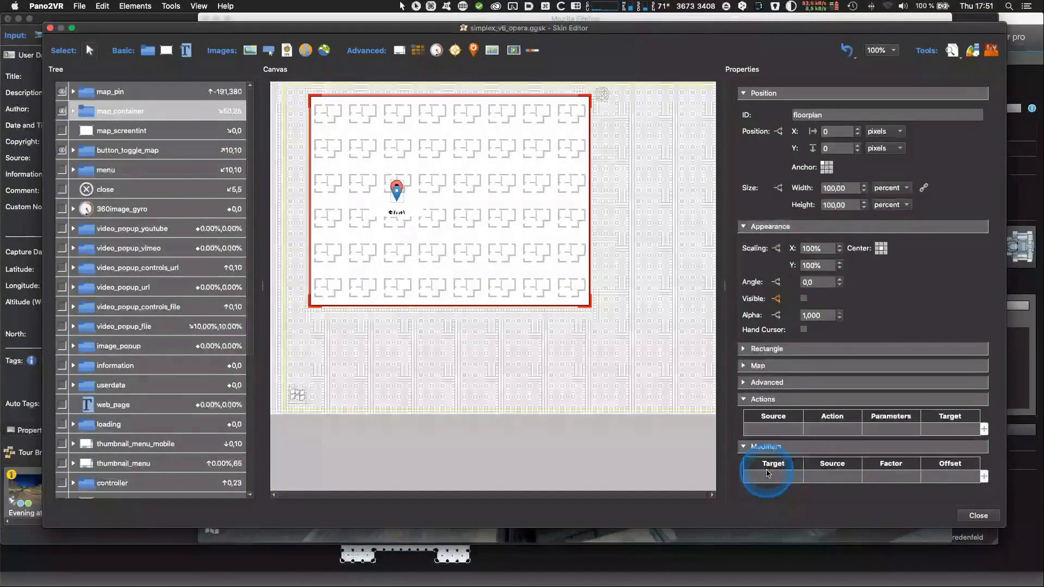
# Check the tour preview's local address in Firefox, return to the Skin Editor and close it.
pyautogui.press('super+Tab')
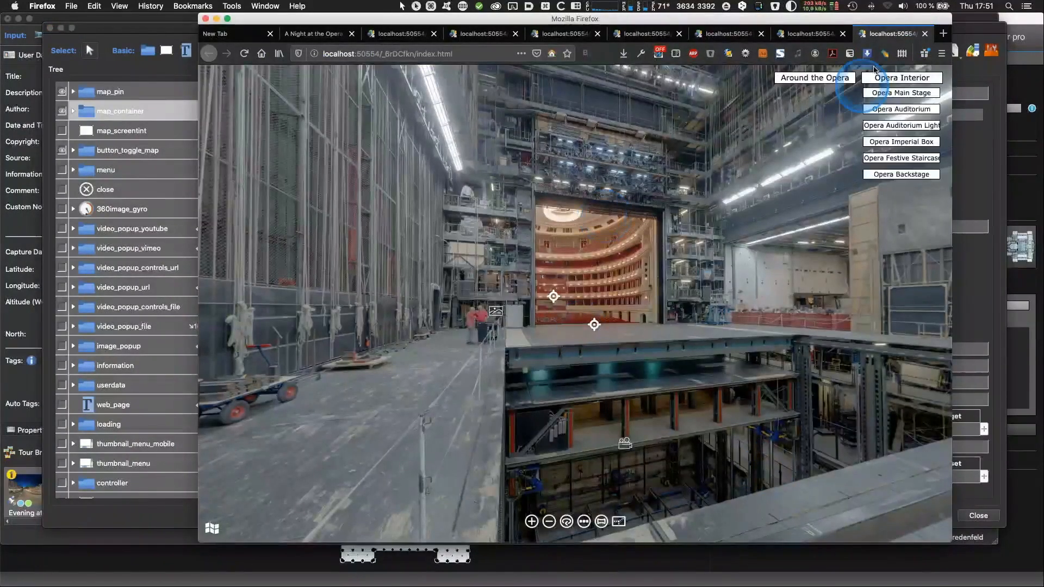
pyautogui.click(461, 54)
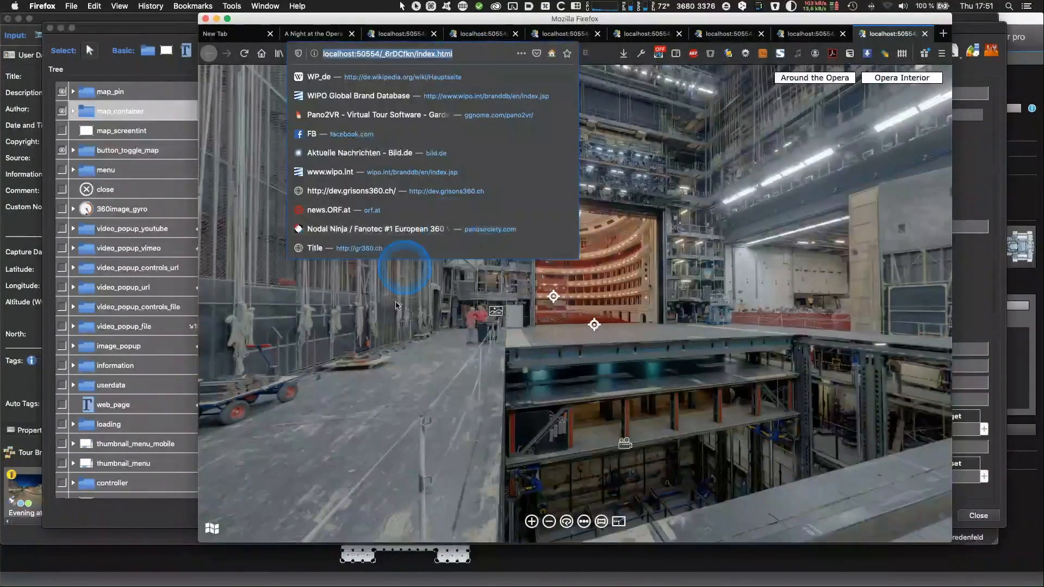
pyautogui.click(101, 89)
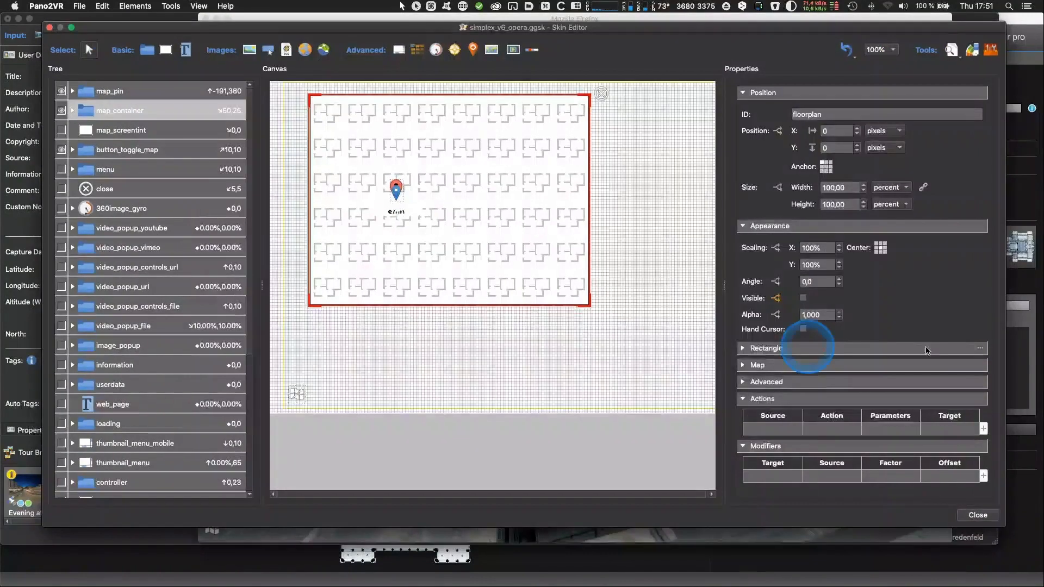
pyautogui.click(977, 515)
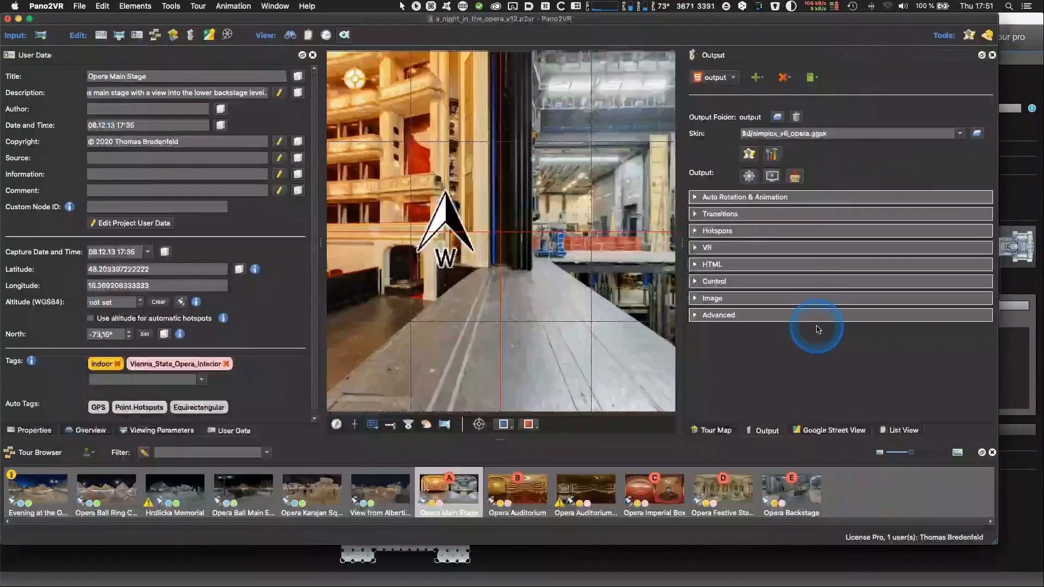
# Reveal the output folder in Finder, select index.html, and enlarge the window to show the folder columns and file preview.
pyautogui.rightClick(745, 121)
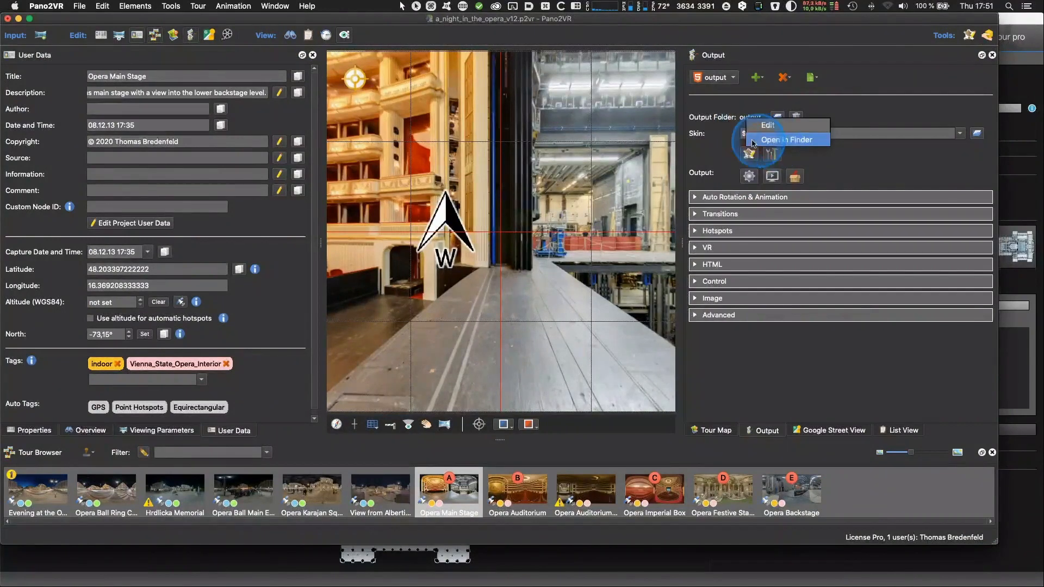
pyautogui.click(804, 139)
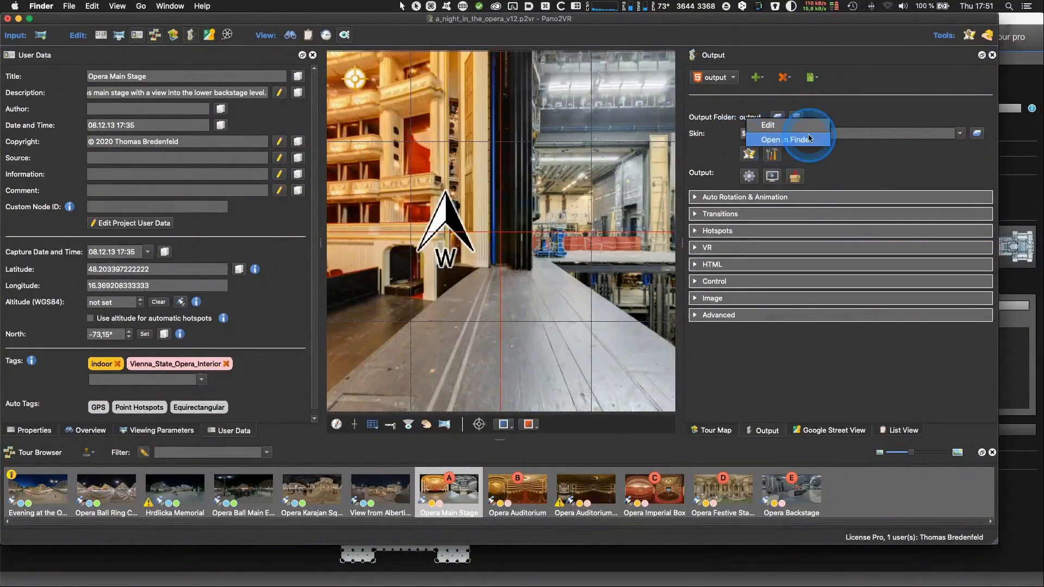
pyautogui.moveTo(589, 166); pyautogui.dragTo(454, 62)
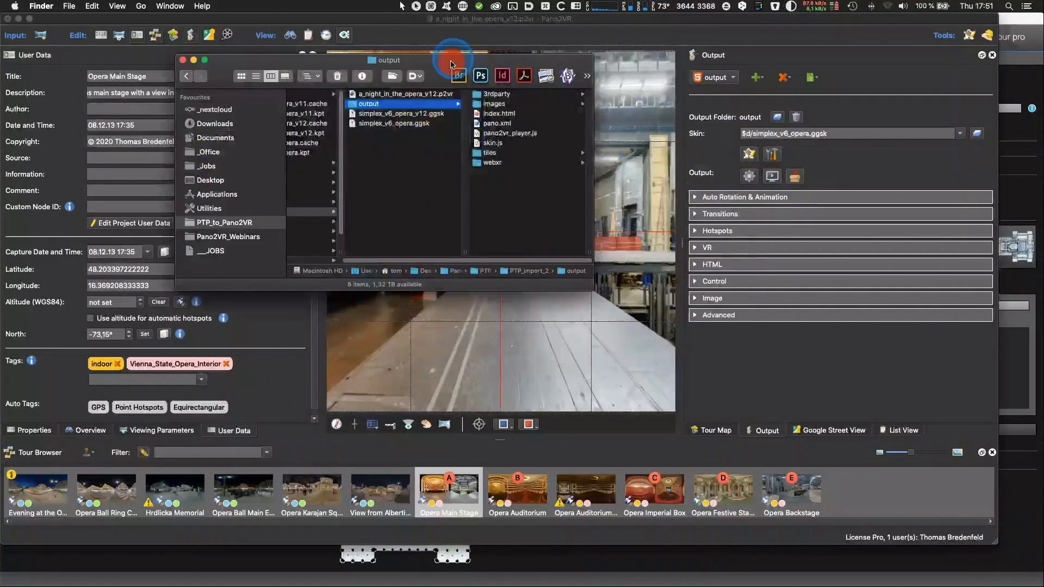
pyautogui.click(497, 112)
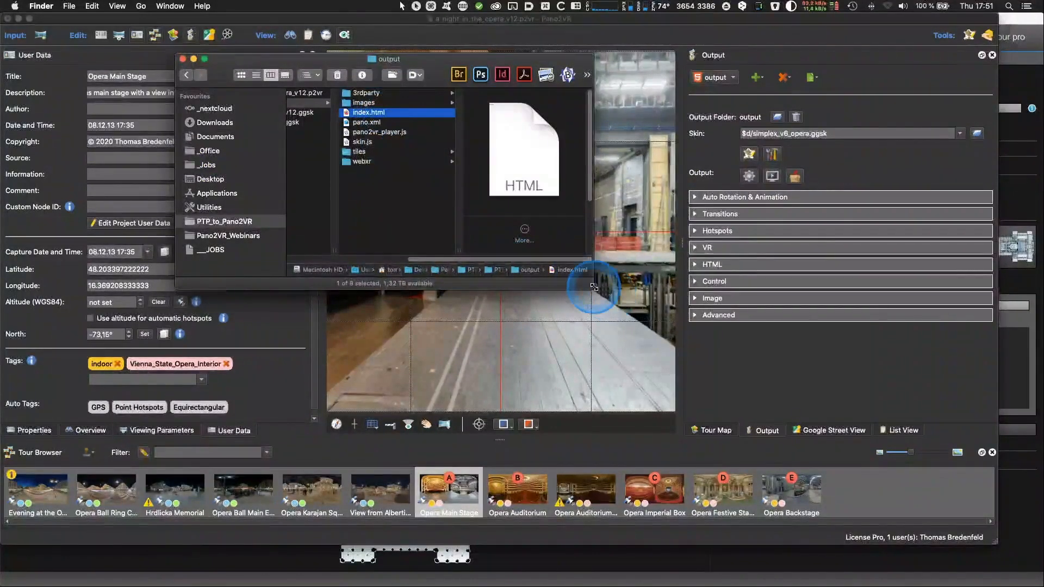
pyautogui.moveTo(591, 287); pyautogui.dragTo(792, 386)
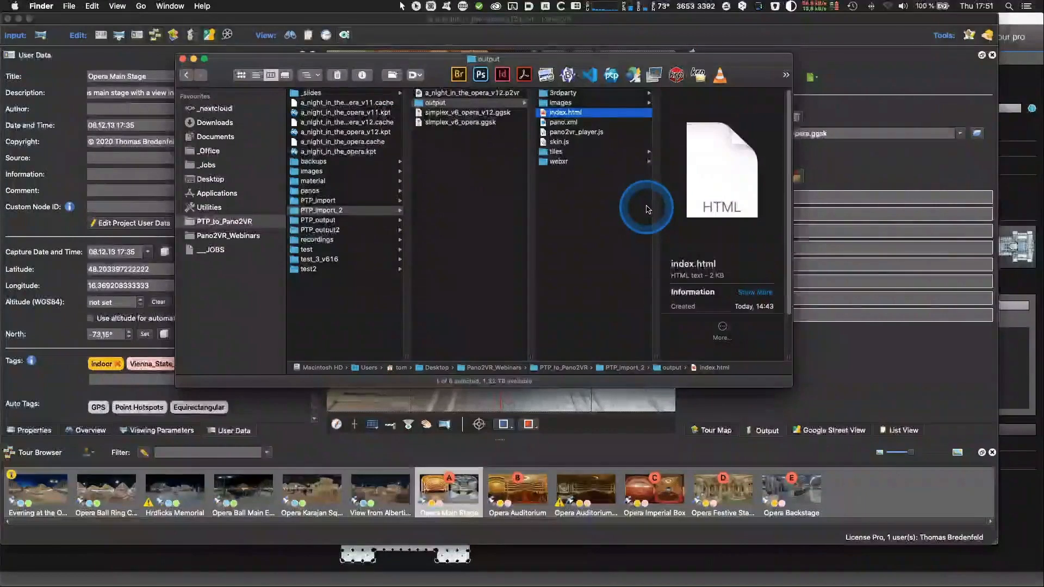
# Preview the generated pano.xml, pano2vr_player.js and skin.js files in the output folder.
pyautogui.click(560, 121)
pyautogui.moveTo(605, 55); pyautogui.dragTo(601, 63)
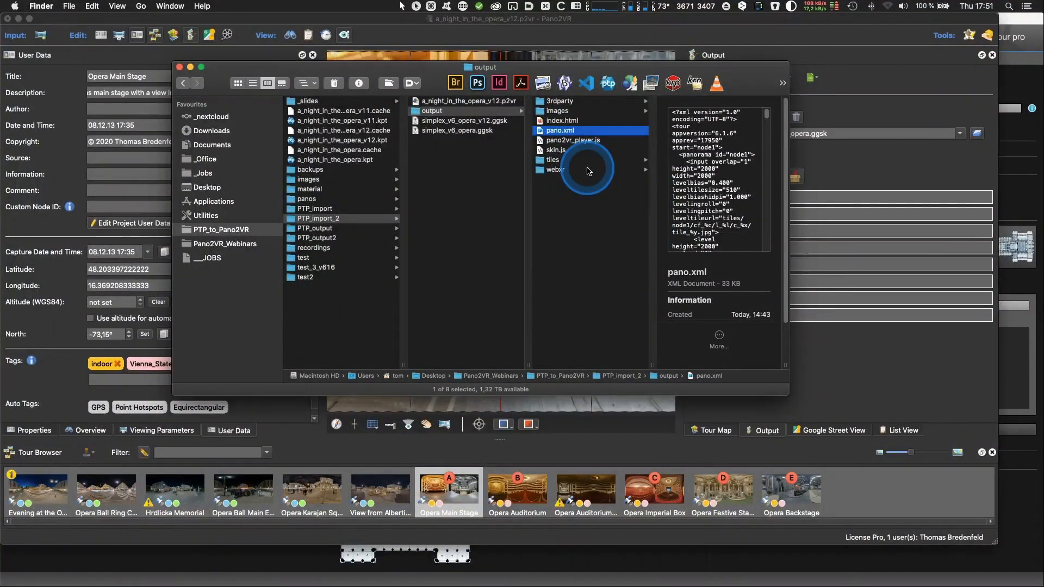
pyautogui.click(731, 207)
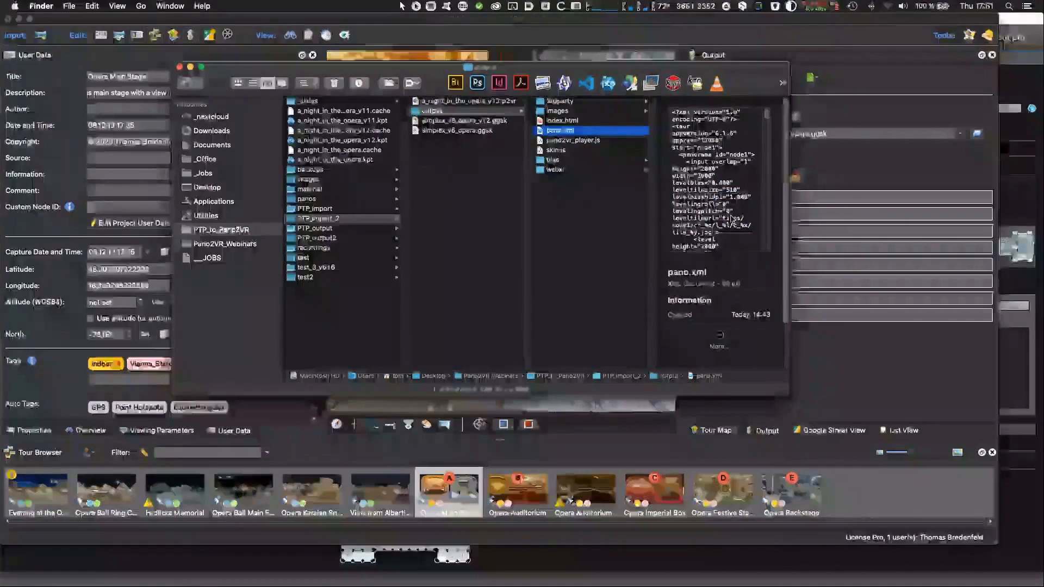
pyautogui.click(584, 141)
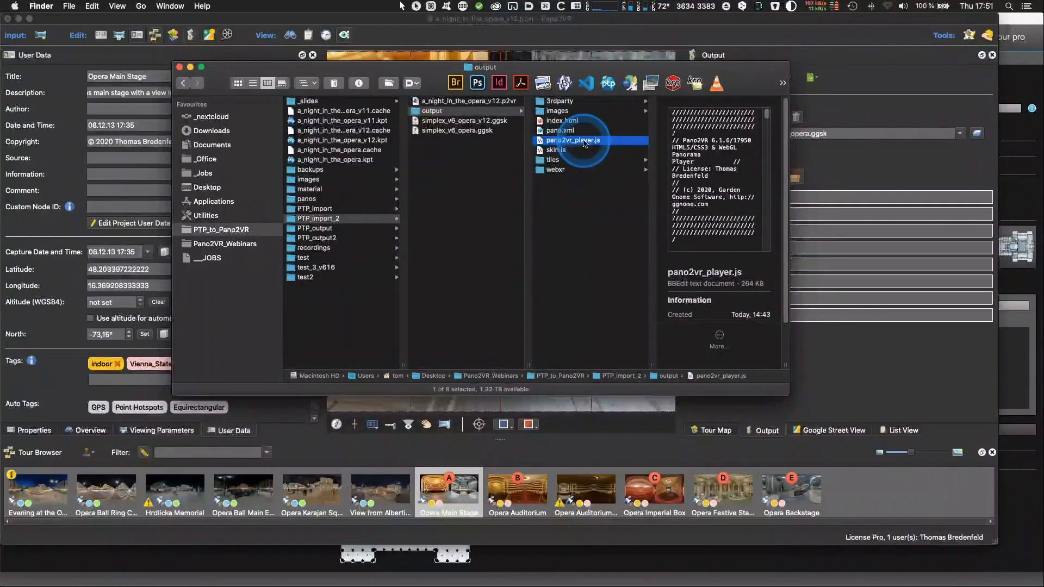
pyautogui.click(570, 151)
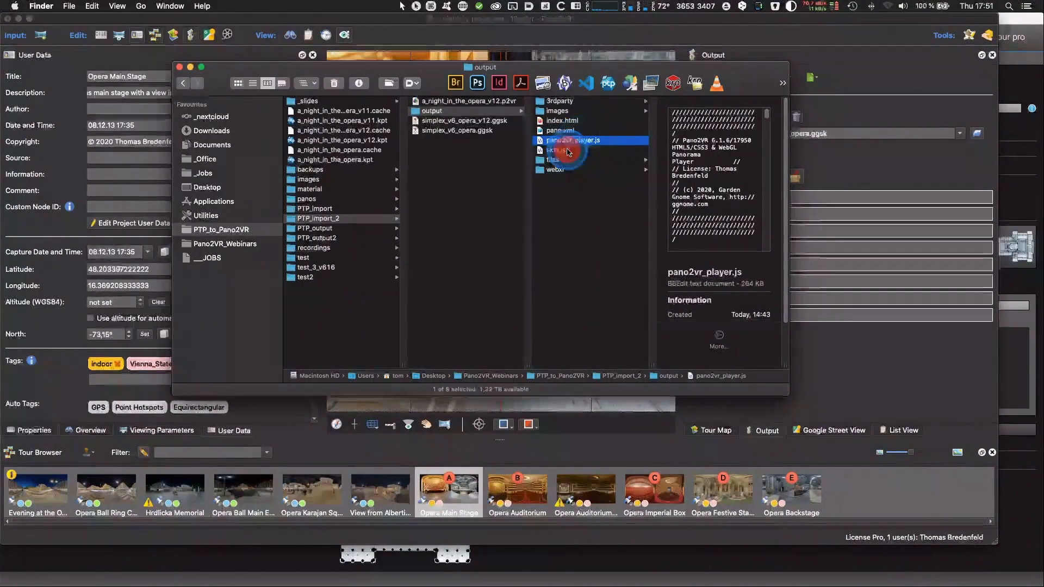
pyautogui.moveTo(621, 76); pyautogui.dragTo(647, 83)
# Inspect the node preview images in the output's images folder and select FloorPlan01_1.jpg in its maptiles subfolder.
pyautogui.click(582, 122)
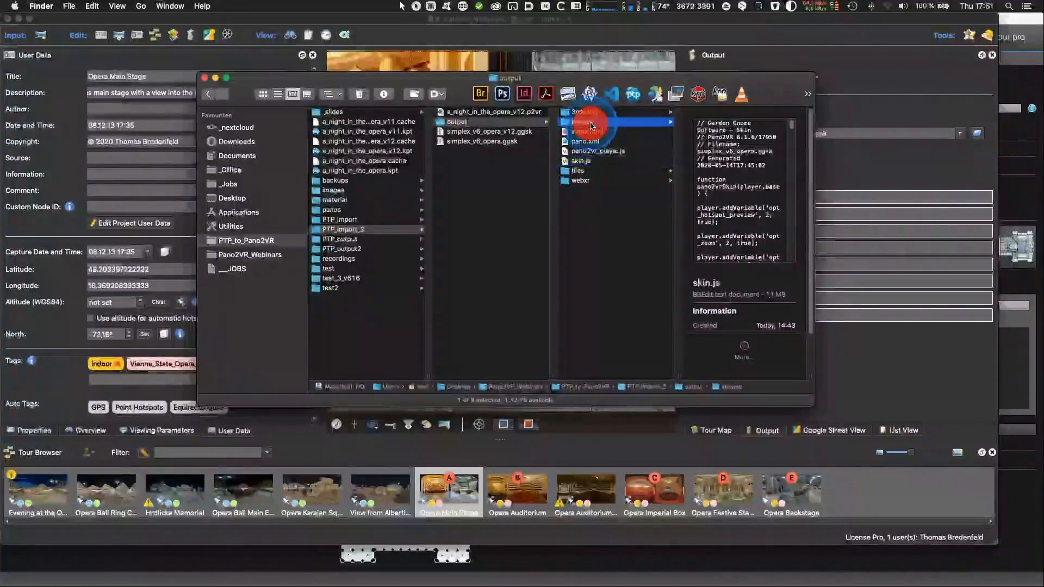
pyautogui.click(723, 199)
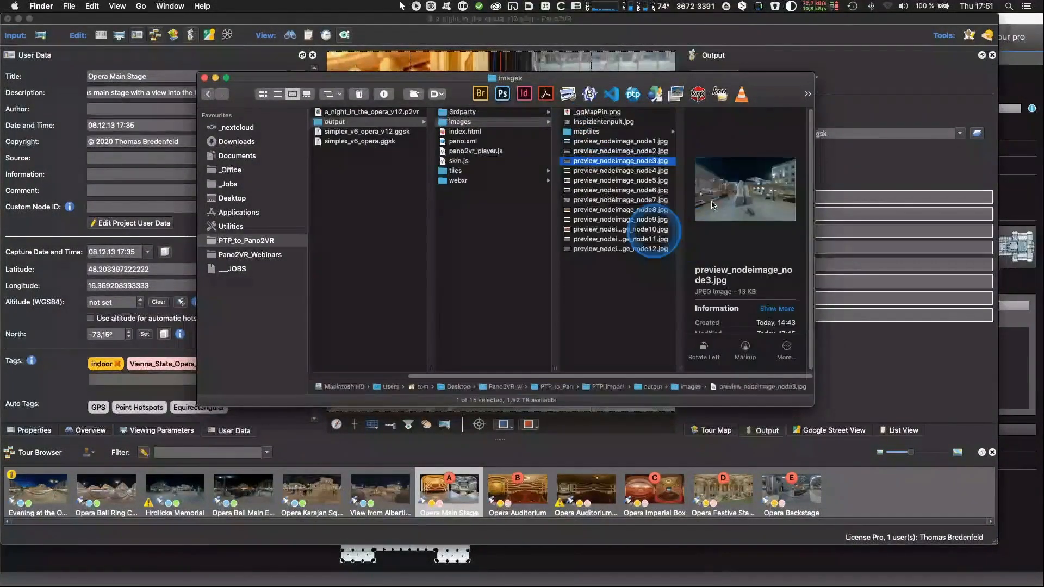
pyautogui.click(619, 170)
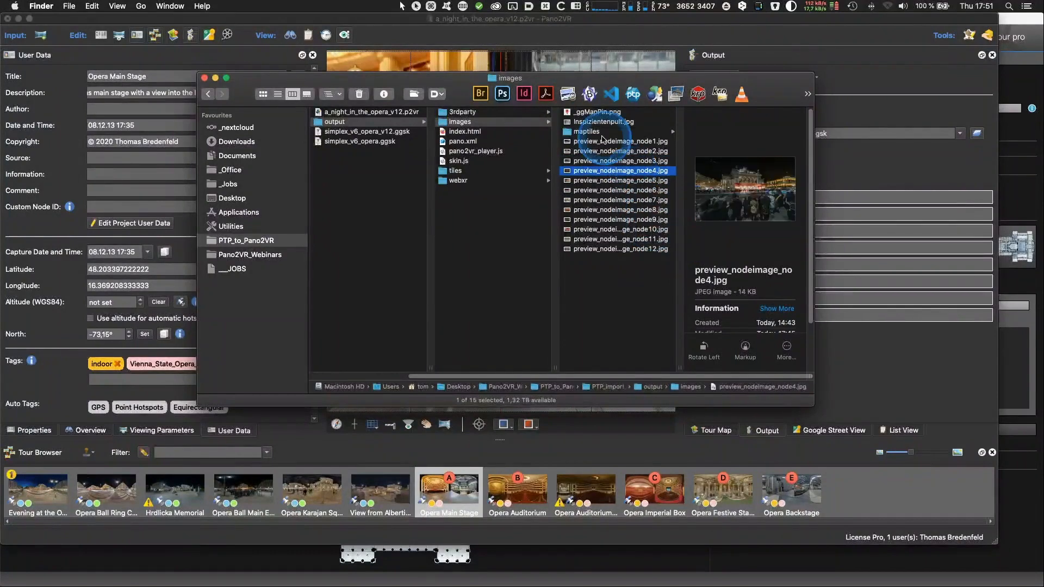
pyautogui.click(596, 131)
pyautogui.click(738, 114)
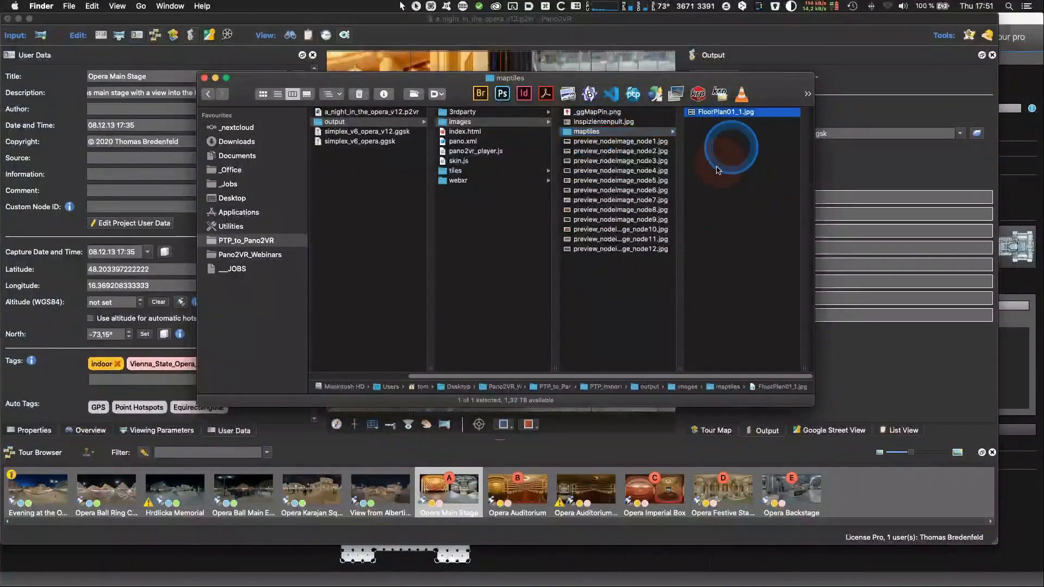
# Preview Inspizientenpult.jpg and _ggMapPin.png in the output's images folder, enlarging the Finder window to show the file details.
pyautogui.click(530, 121)
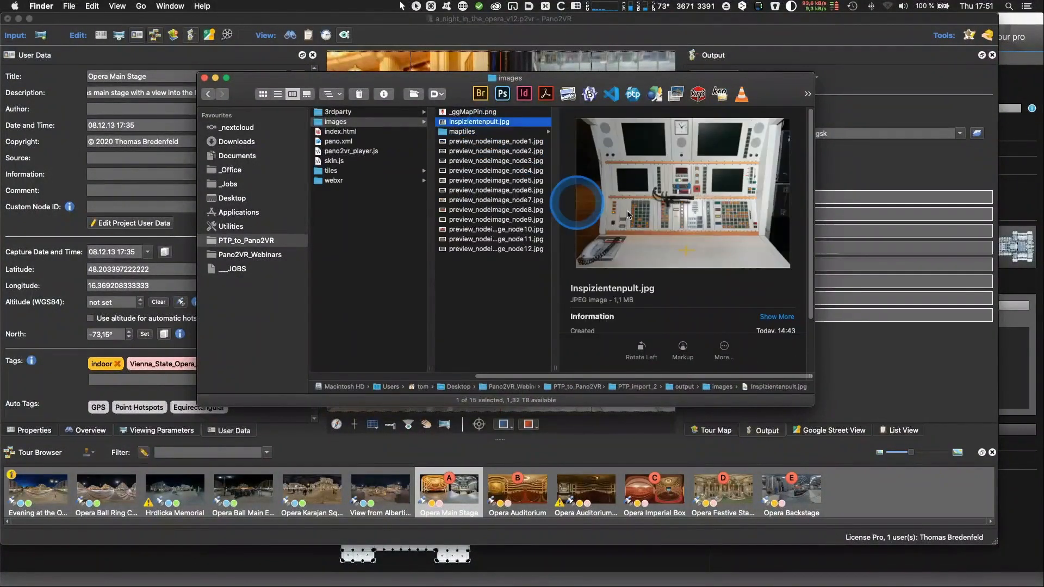
pyautogui.click(462, 111)
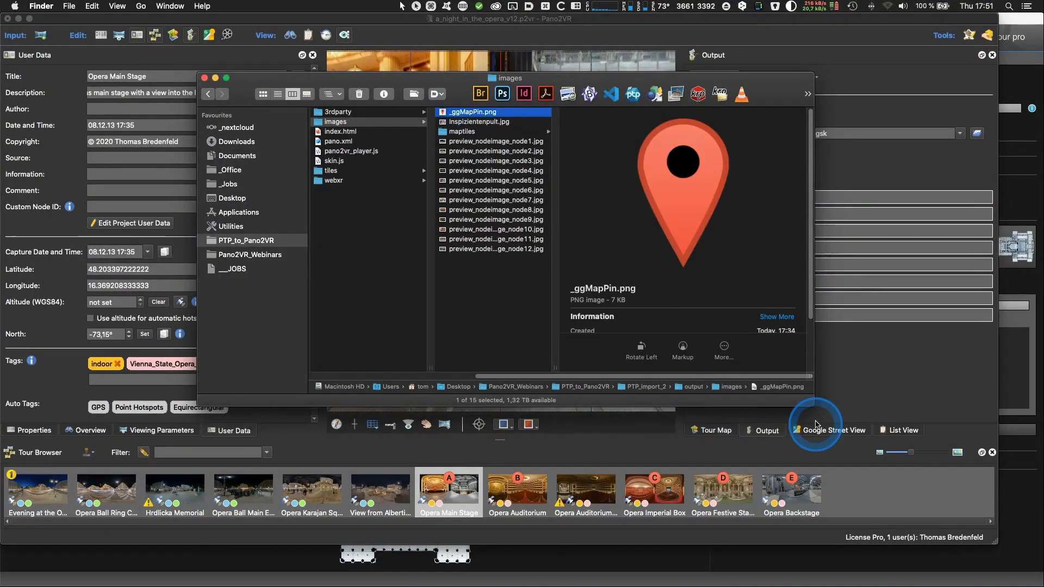
pyautogui.moveTo(814, 406); pyautogui.dragTo(954, 455)
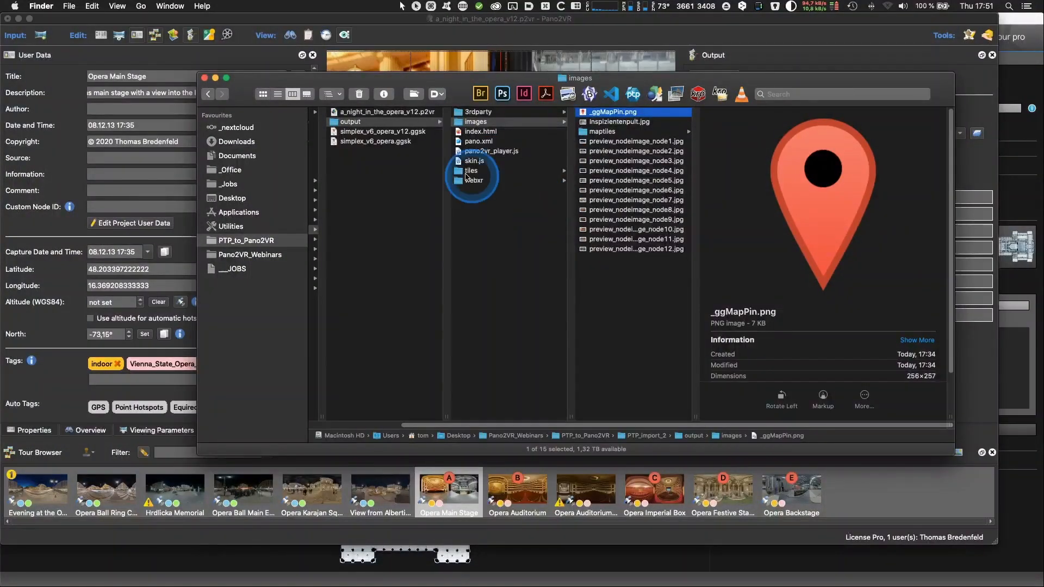
# Browse the output's tiles folder down through node1, cf_2 and l_0, and inspect the contents of the webxr folder.
pyautogui.click(468, 171)
pyautogui.click(598, 112)
pyautogui.click(720, 131)
pyautogui.click(837, 112)
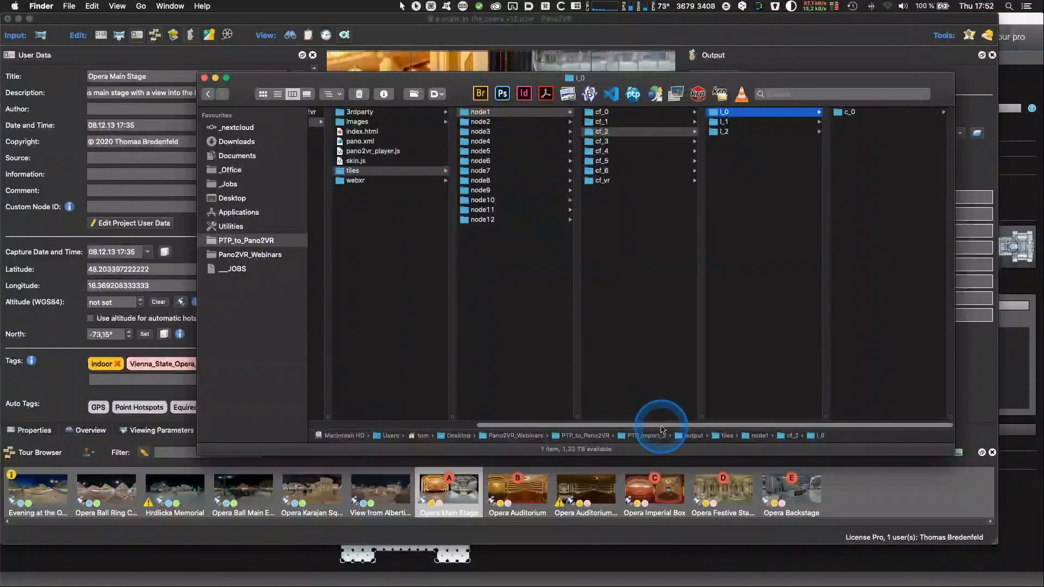
pyautogui.click(355, 180)
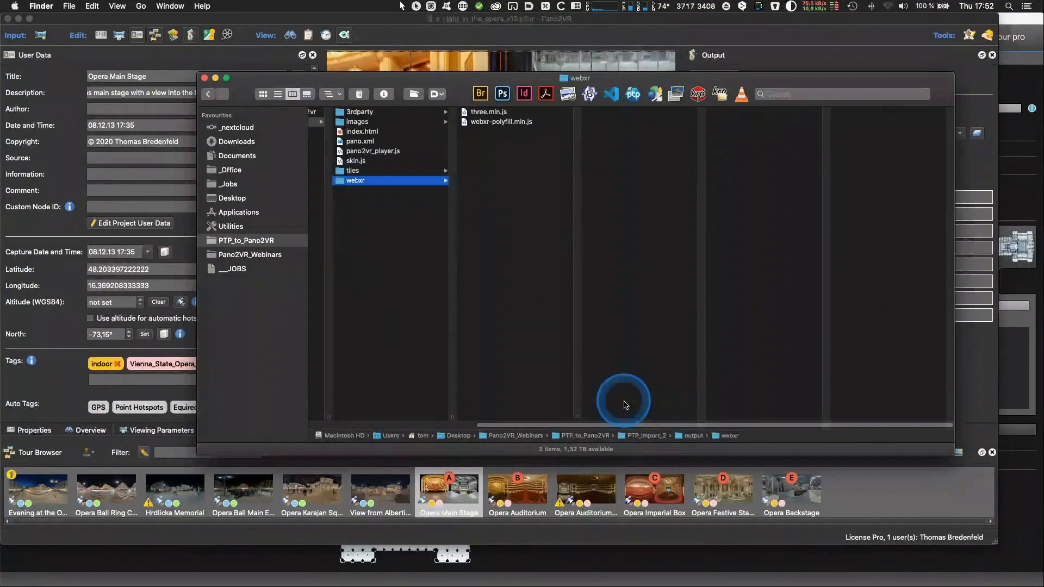
pyautogui.moveTo(617, 426); pyautogui.dragTo(369, 405)
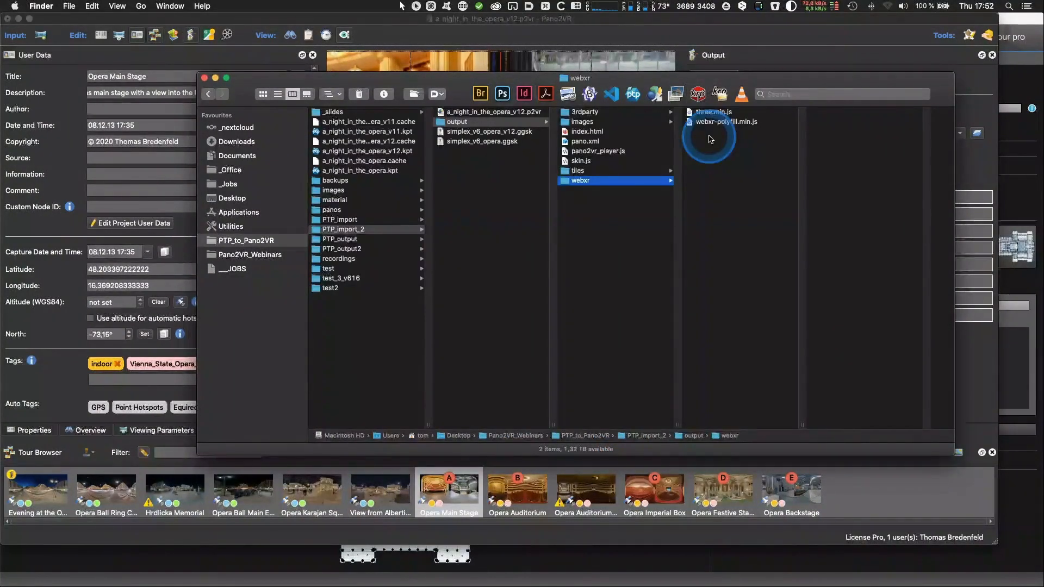
pyautogui.click(662, 373)
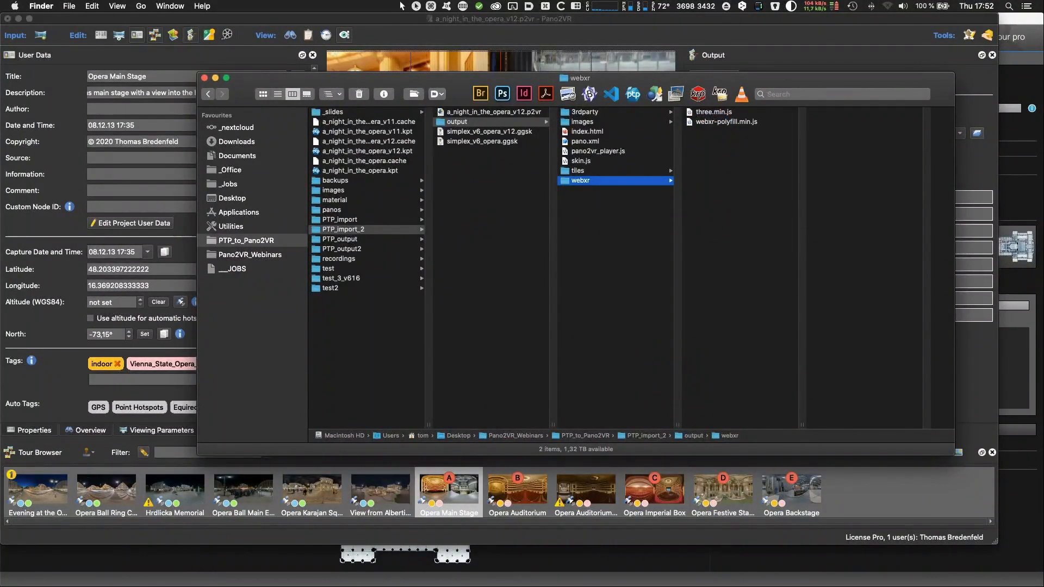
# Return to Pano2VR and view the Tour Browser's options for adding a panorama or project, without choosing any.
pyautogui.press('super+Tab')
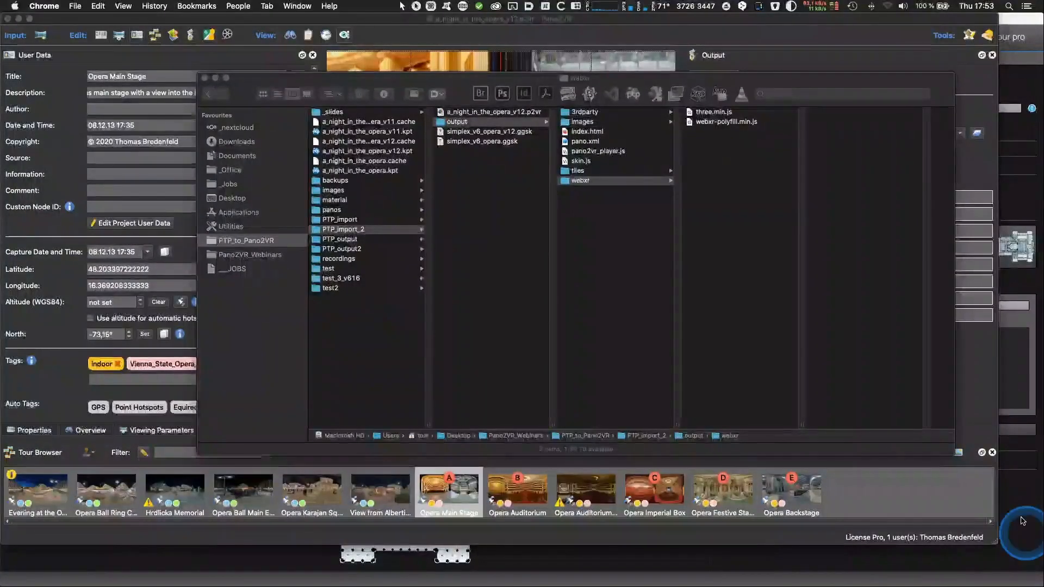
pyautogui.click(861, 506)
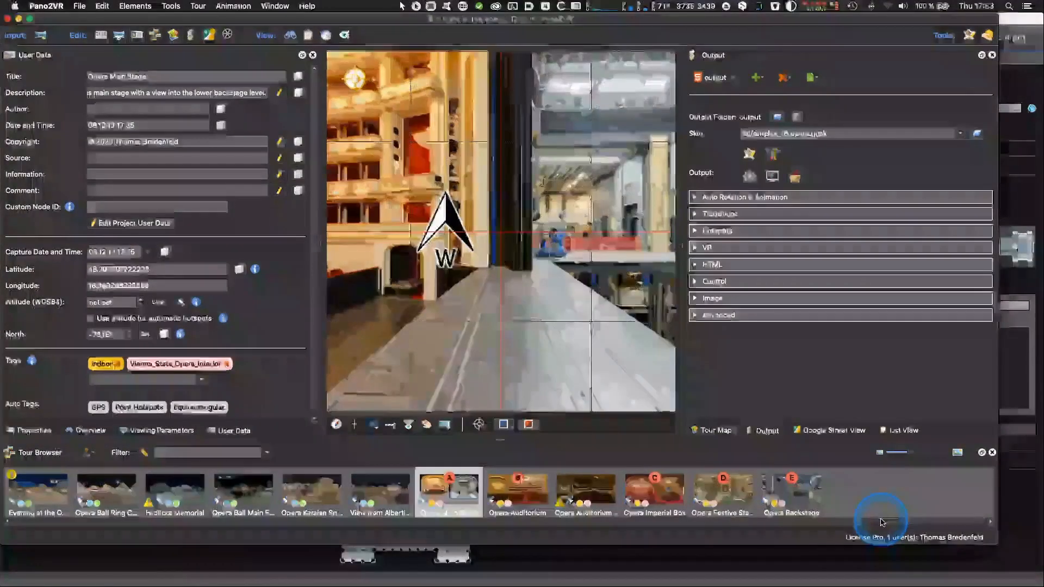
pyautogui.click(880, 519)
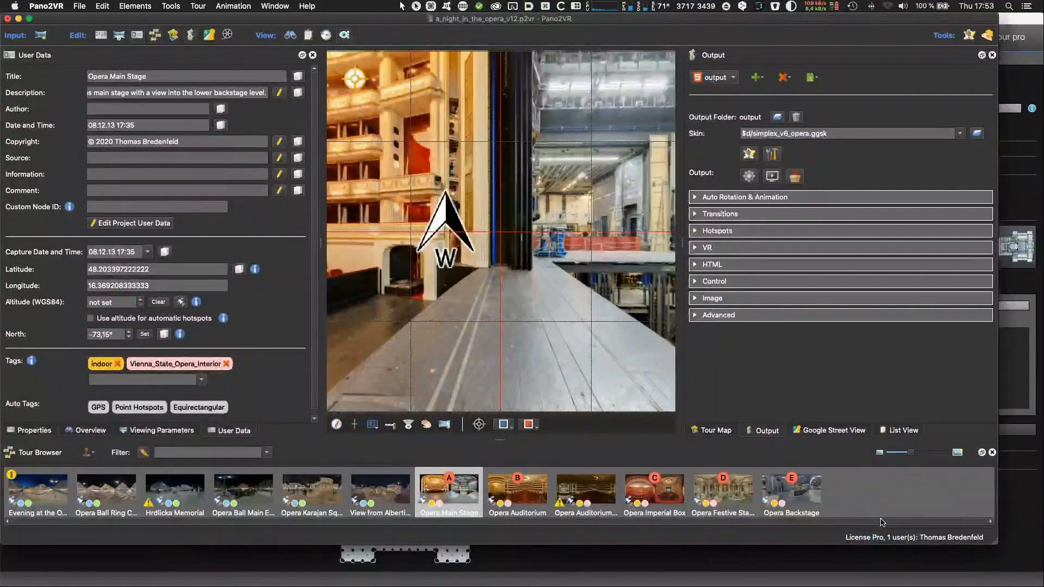
pyautogui.click(880, 519)
pyautogui.click(830, 488)
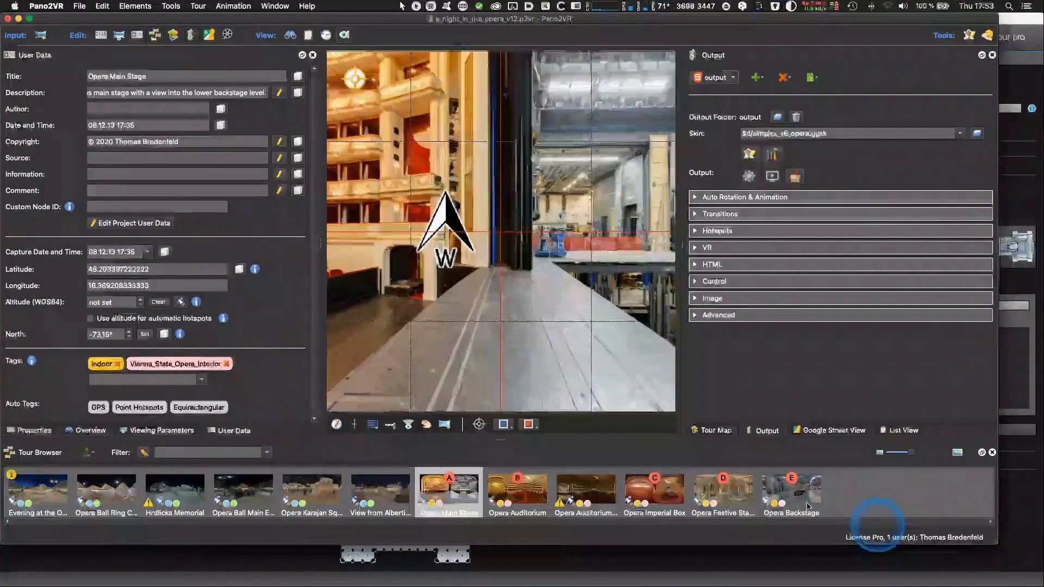
pyautogui.rightClick(845, 506)
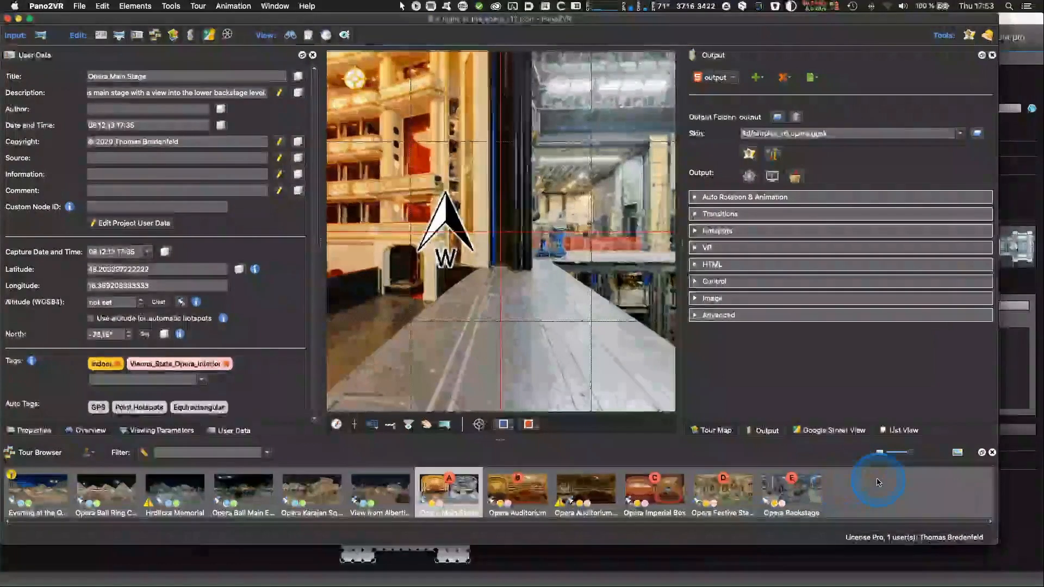
pyautogui.rightClick(873, 477)
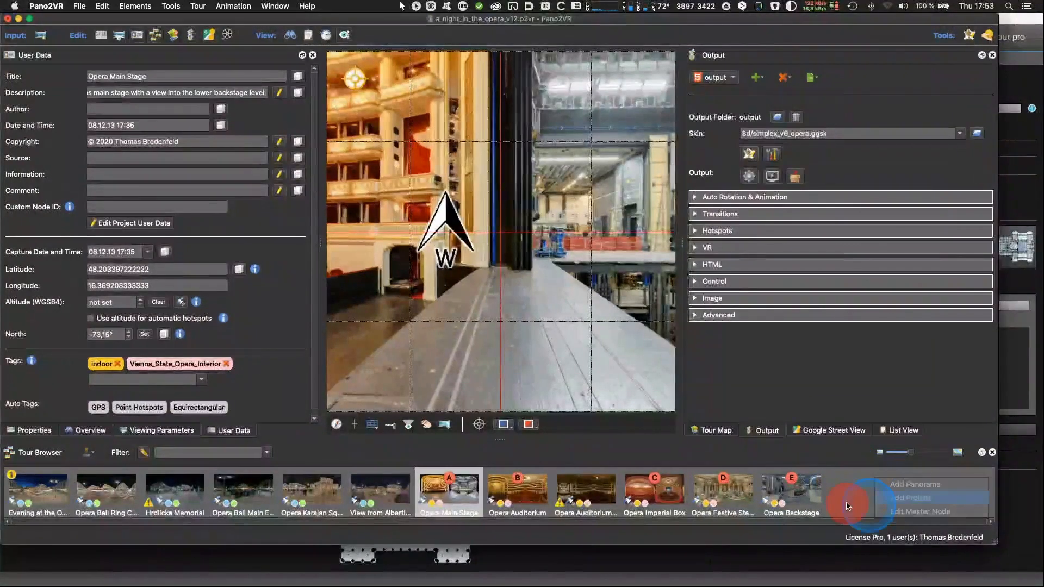
pyautogui.click(664, 330)
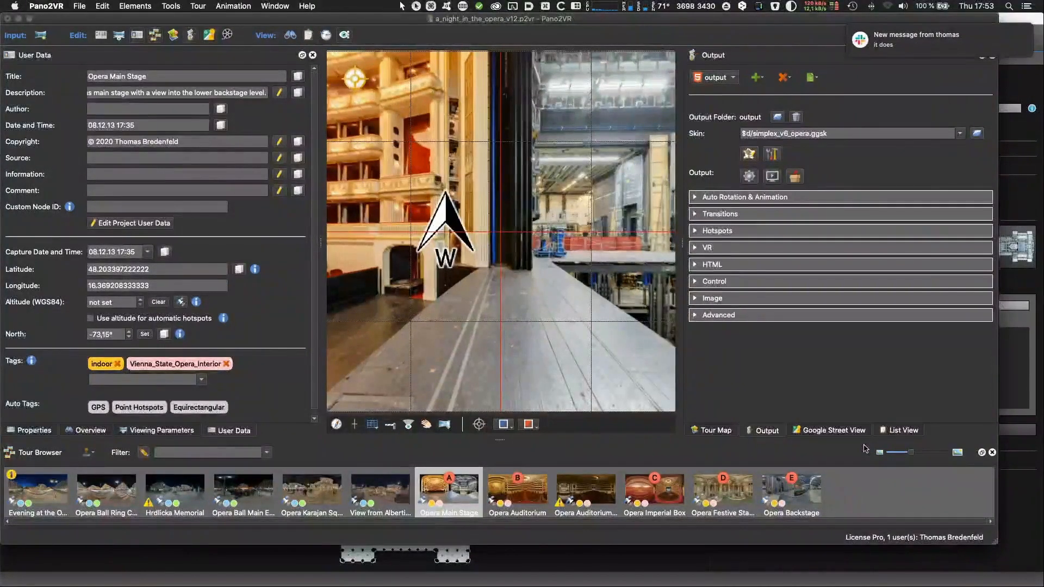
pyautogui.click(849, 455)
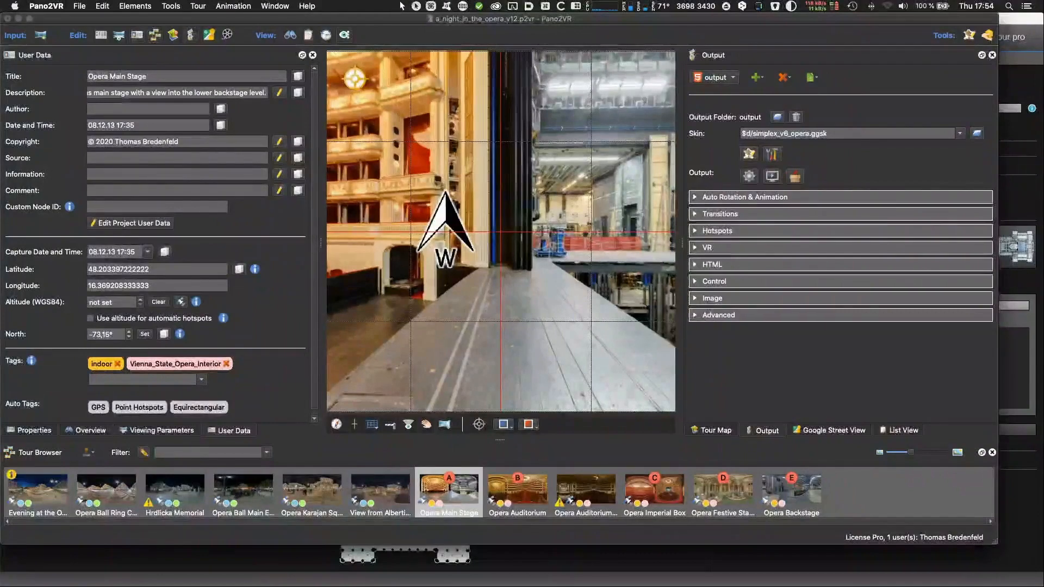
# Check the Vienna State Opera Interior floor plan in Panotour Pro and return to Pano2VR.
pyautogui.press('super+Tab')
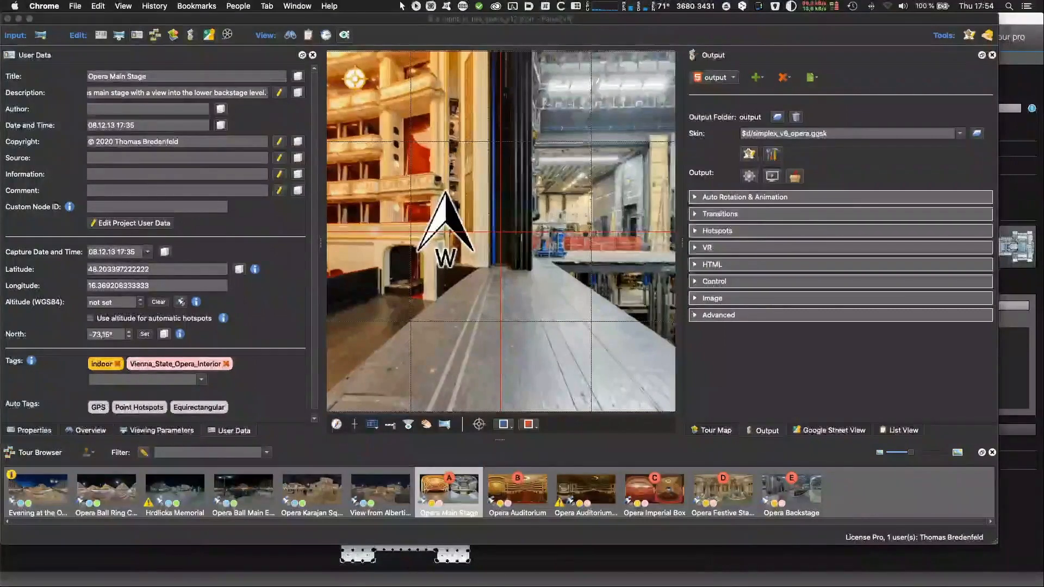
pyautogui.click(1011, 27)
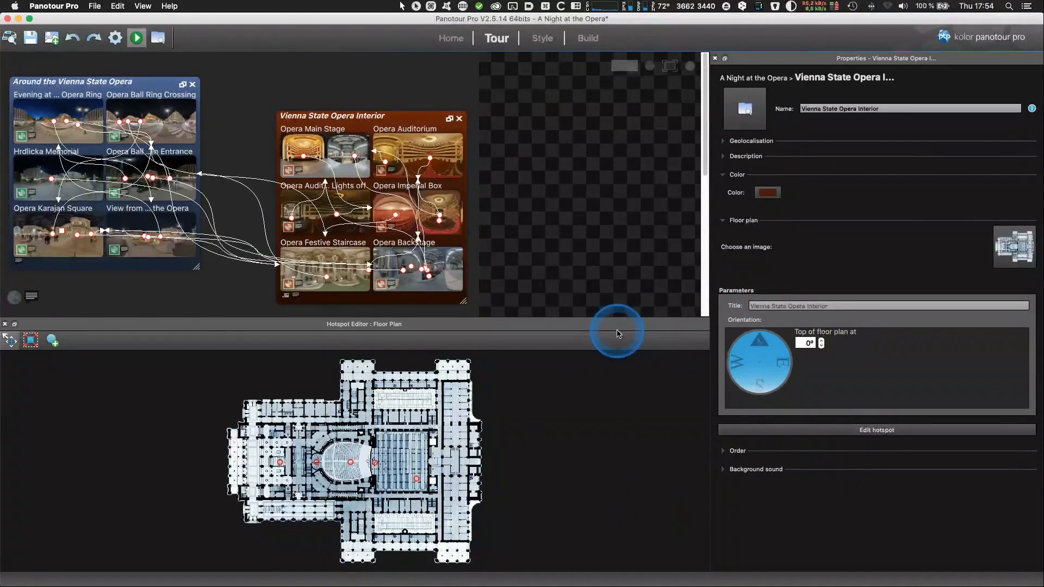
pyautogui.press('super+Tab')
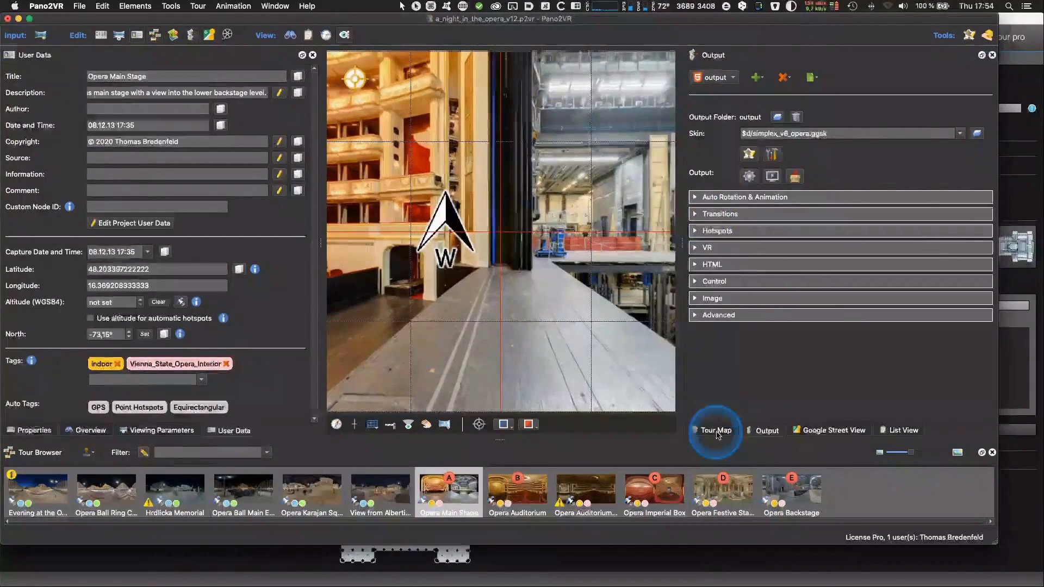
# Georeference the Opera Floorplan map by placing it on the opera building, declining to calculate the existing nodes' GPS locations from it.
pyautogui.click(716, 430)
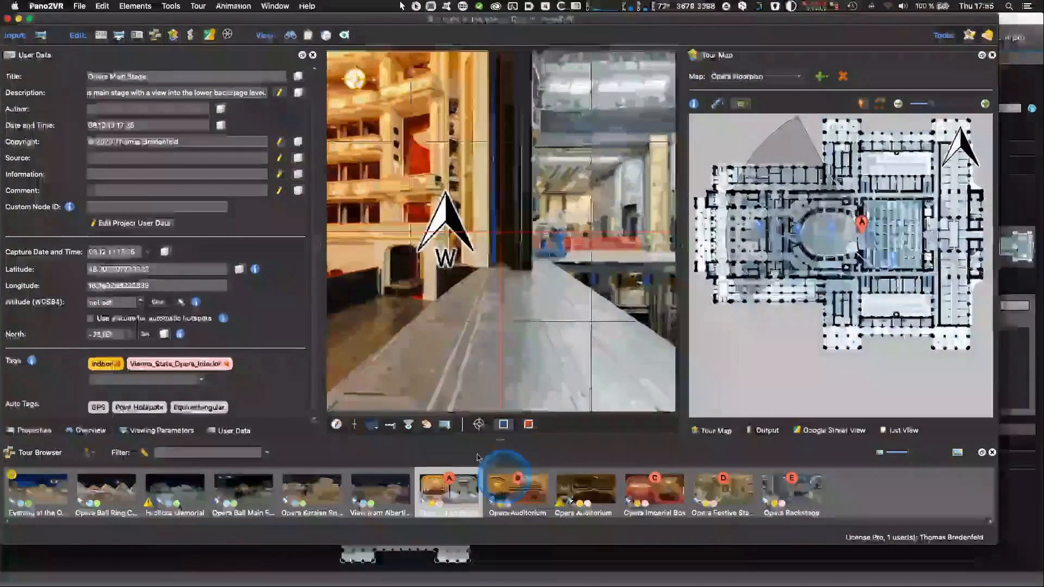
pyautogui.click(34, 434)
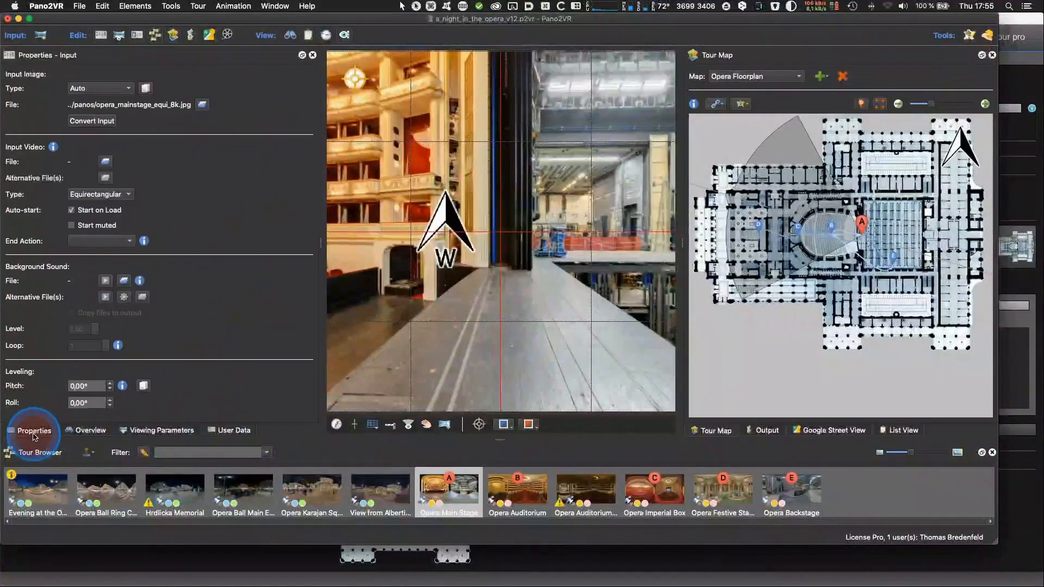
pyautogui.click(827, 366)
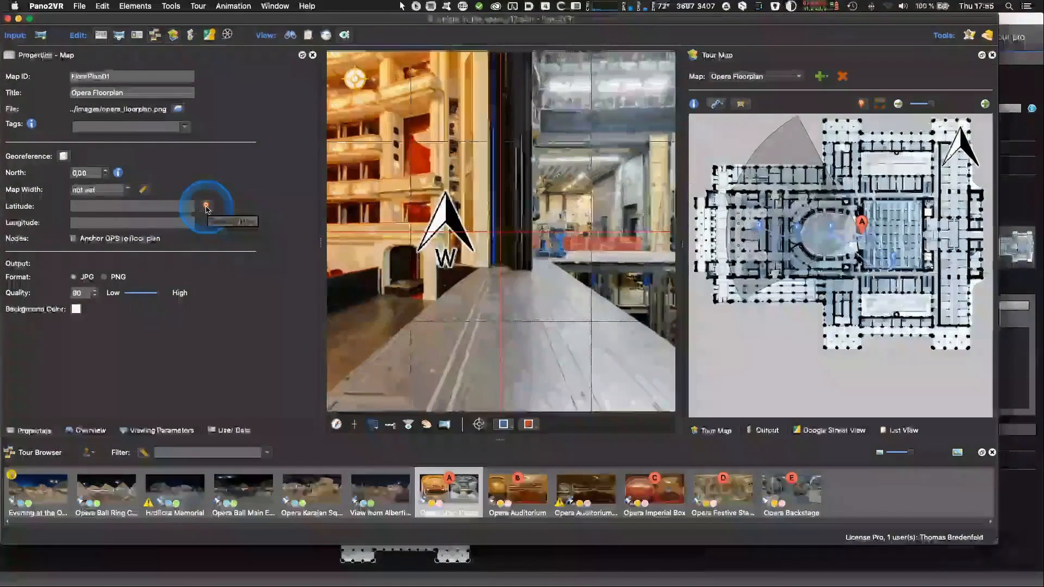
pyautogui.click(207, 208)
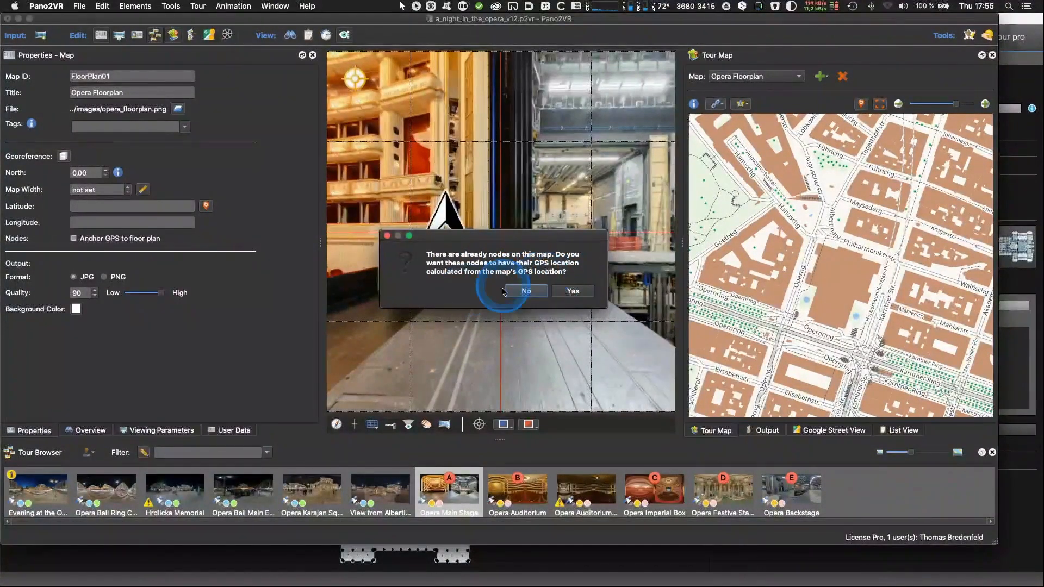
pyautogui.click(575, 292)
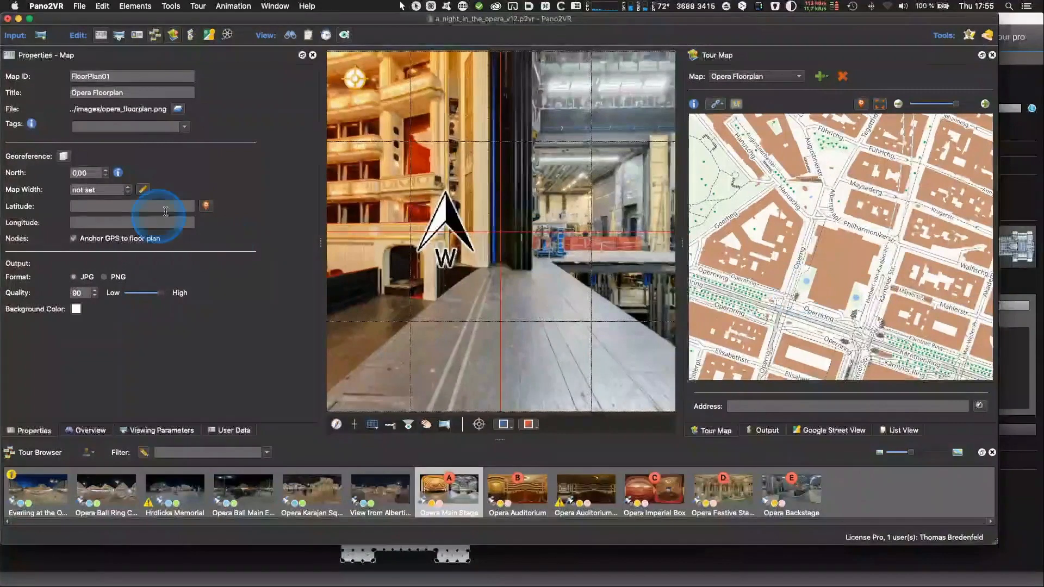
pyautogui.click(206, 207)
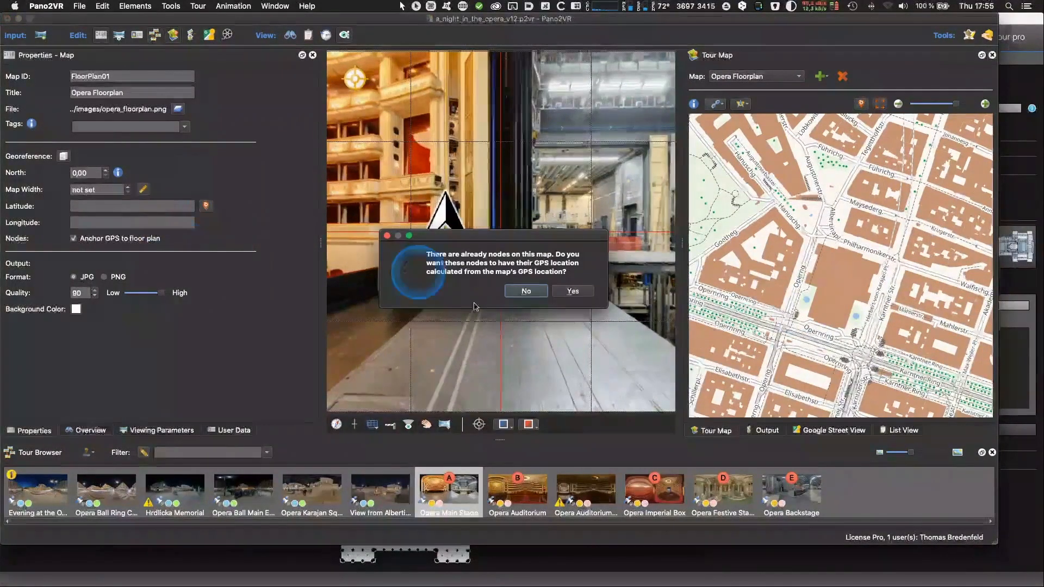
pyautogui.click(521, 292)
pyautogui.click(837, 266)
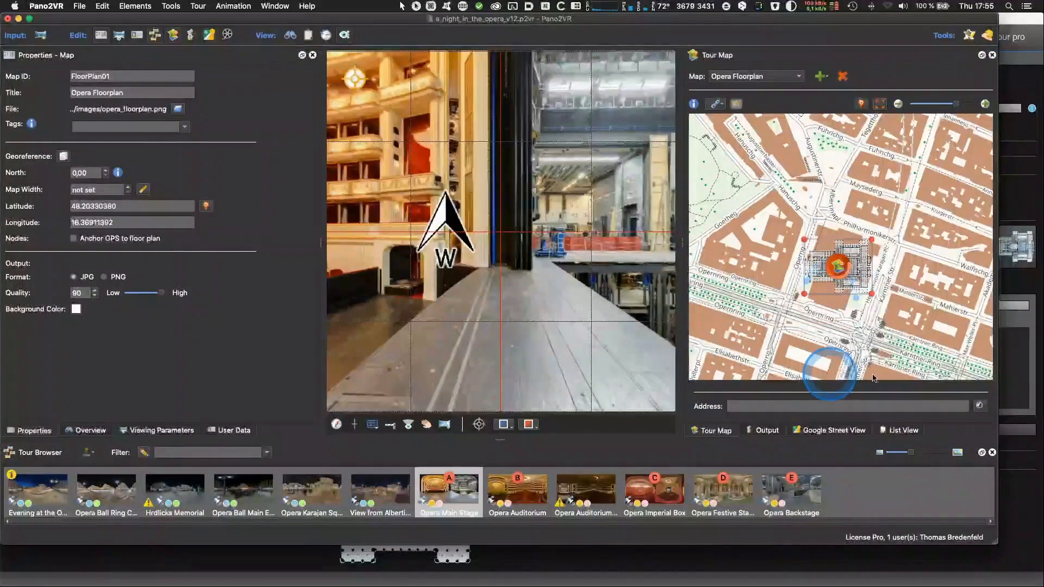
# Widen the Tour Map and fit the floor plan to the opera building's outline, rotated to about 71° north and about 123.42 m wide.
pyautogui.scroll(3, 864, 274)
pyautogui.scroll(1, 863, 273)
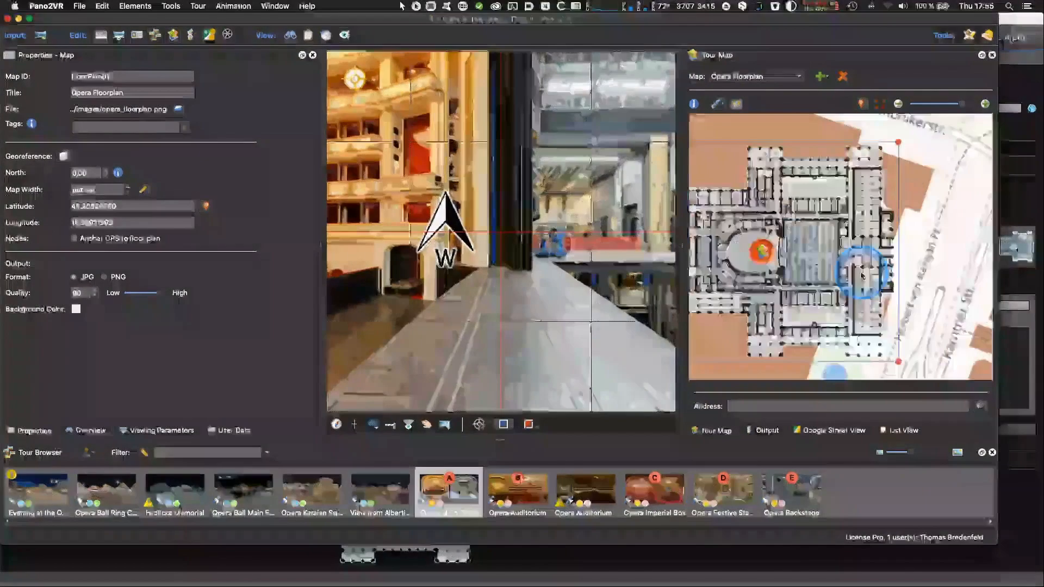
pyautogui.scroll(-1, 860, 276)
pyautogui.moveTo(681, 243); pyautogui.dragTo(405, 250)
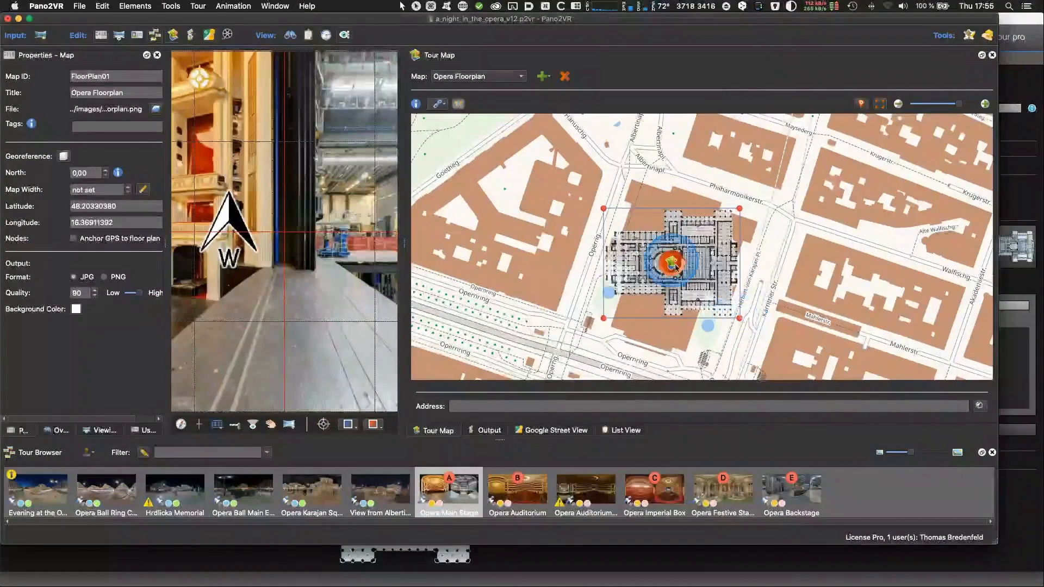
pyautogui.moveTo(674, 263); pyautogui.dragTo(711, 212)
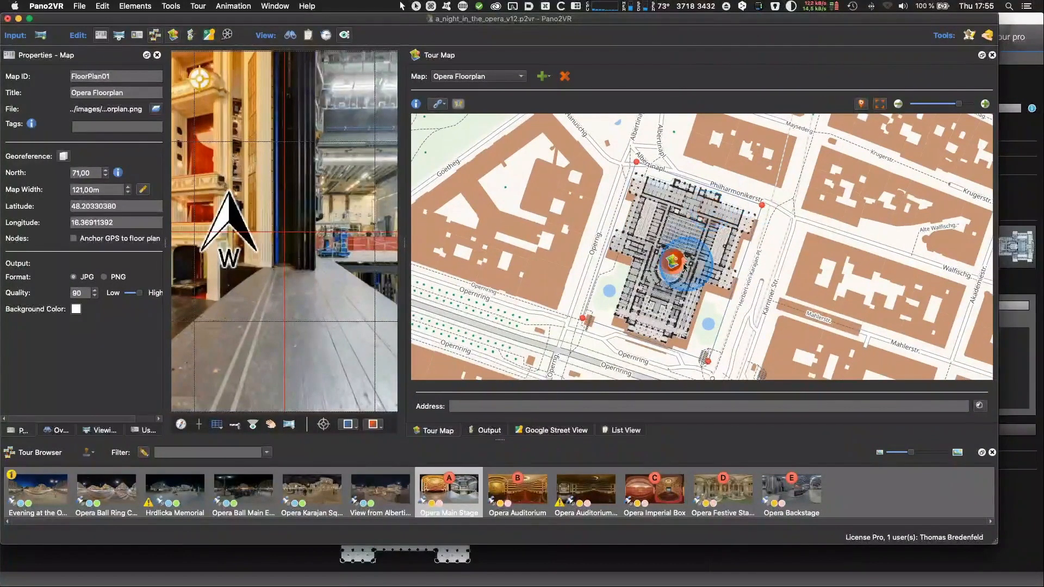
pyautogui.moveTo(676, 267); pyautogui.dragTo(677, 275)
pyautogui.moveTo(582, 326); pyautogui.dragTo(580, 327)
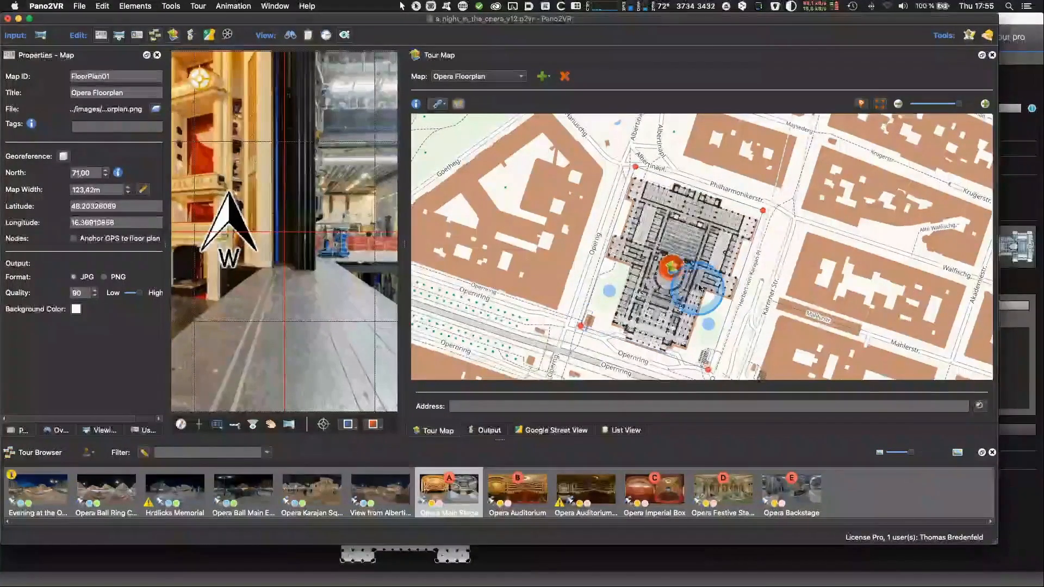
pyautogui.moveTo(673, 269); pyautogui.dragTo(673, 271)
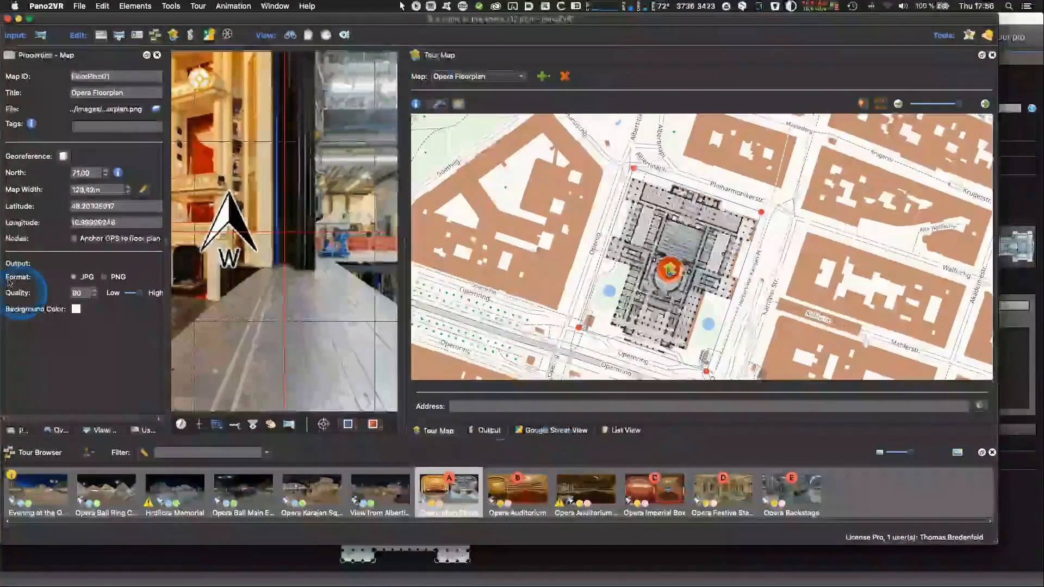
pyautogui.click(465, 187)
# Narrow the Tour Map again and change the background map behind the floor plan to OpenStreetMap.
pyautogui.moveTo(403, 233); pyautogui.dragTo(725, 236)
pyautogui.click(765, 431)
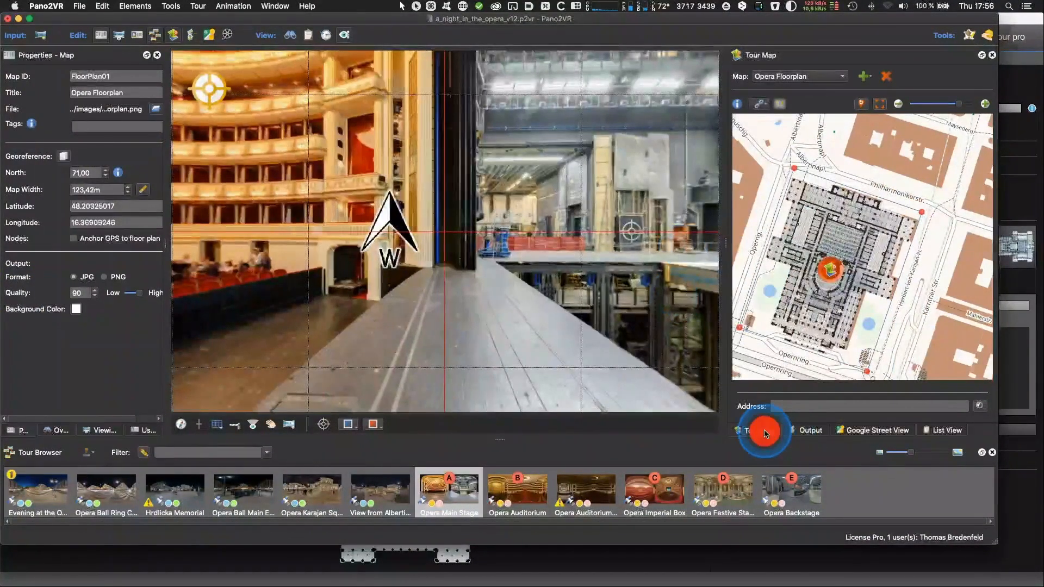
pyautogui.click(811, 81)
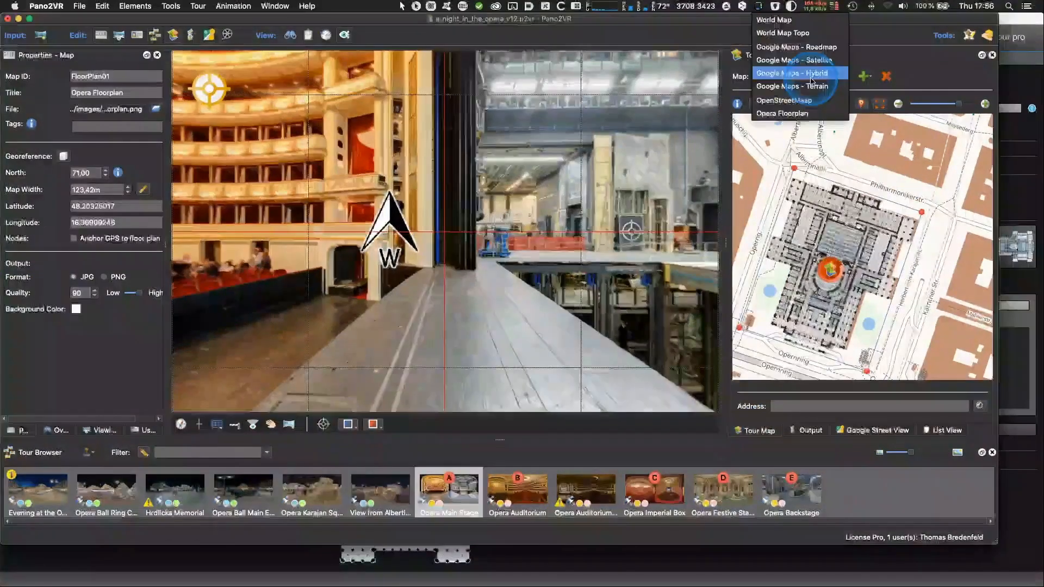
pyautogui.click(788, 100)
pyautogui.click(760, 299)
pyautogui.click(856, 356)
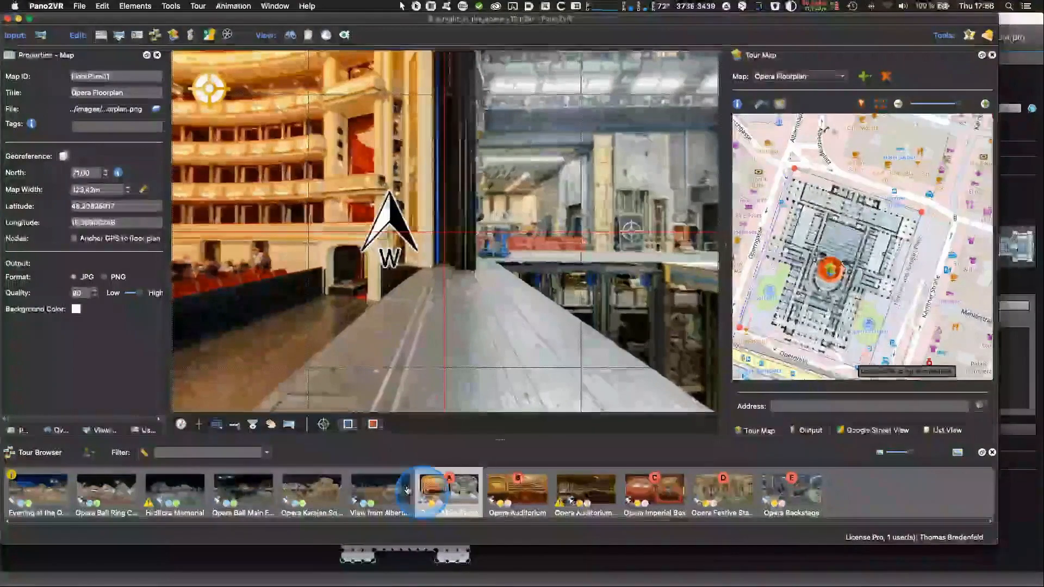
# Inspect the tags and GPS details of the Albertina Museum, Opera Main Stage and Opera Backstage nodes in the Tour Browser.
pyautogui.click(831, 269)
pyautogui.click(784, 433)
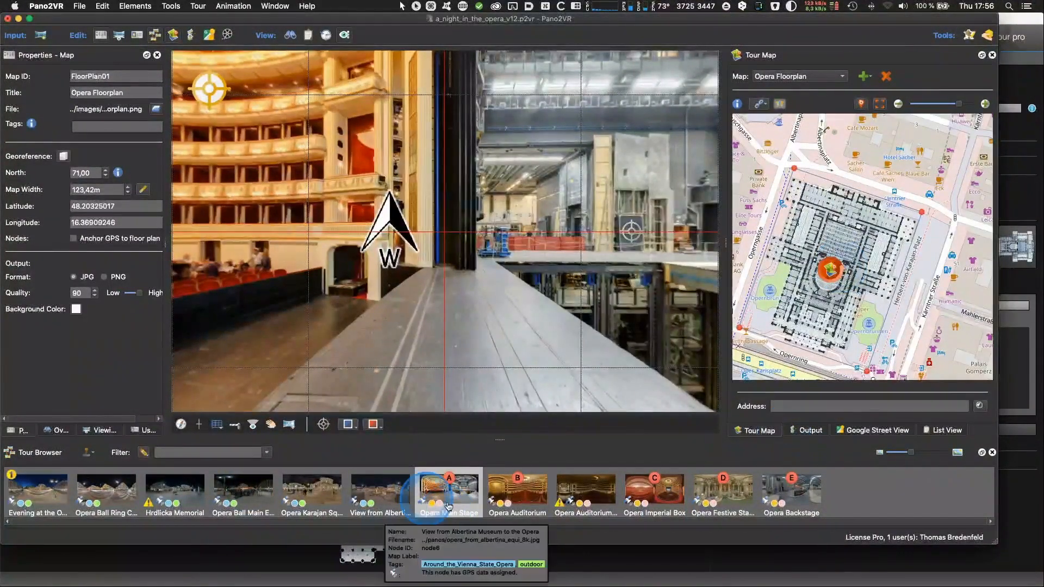
pyautogui.click(483, 495)
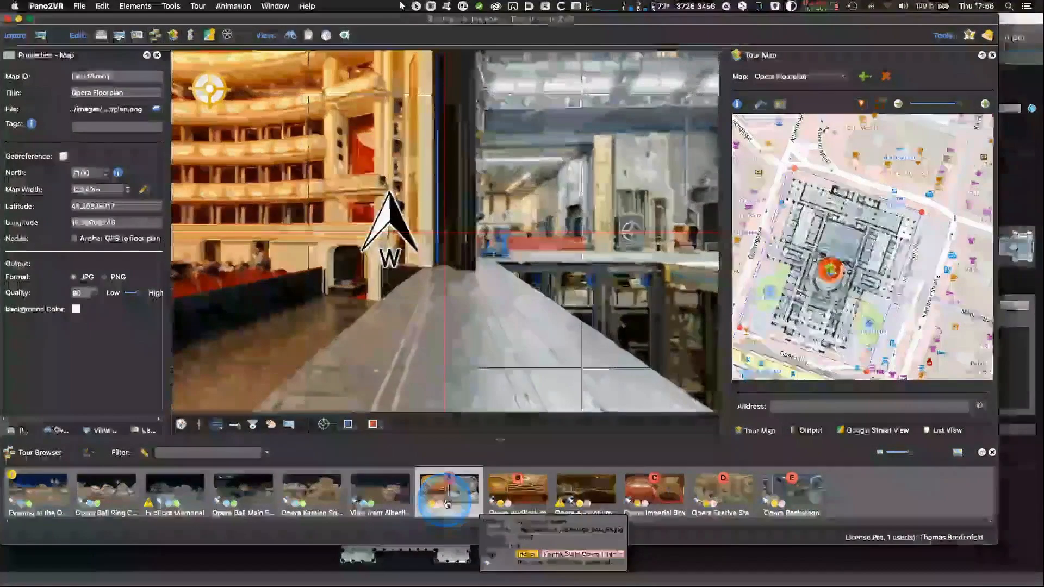
pyautogui.click(781, 493)
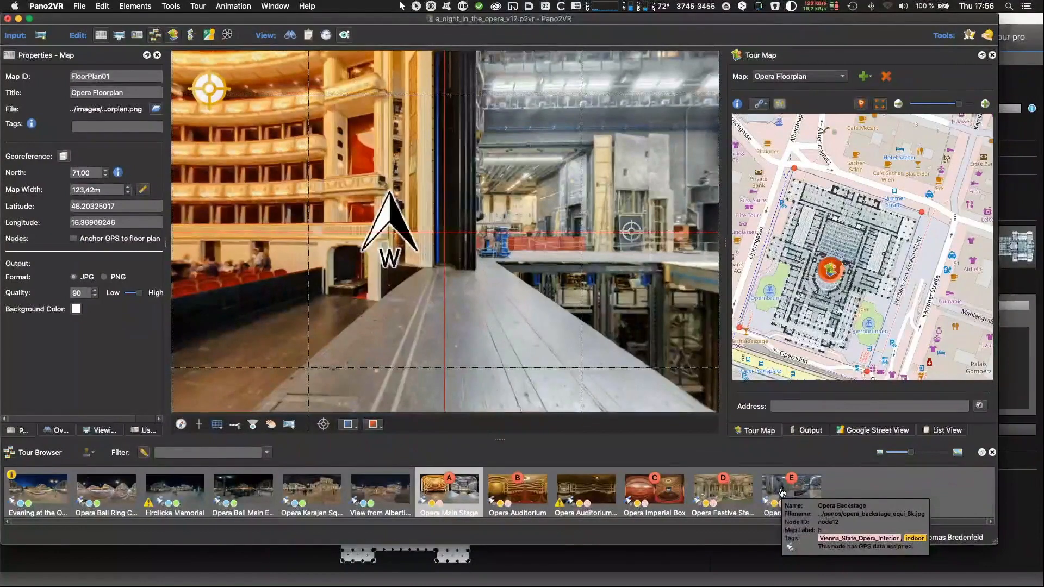
pyautogui.keyDown('super'); pyautogui.click(781, 493); pyautogui.keyUp('super')
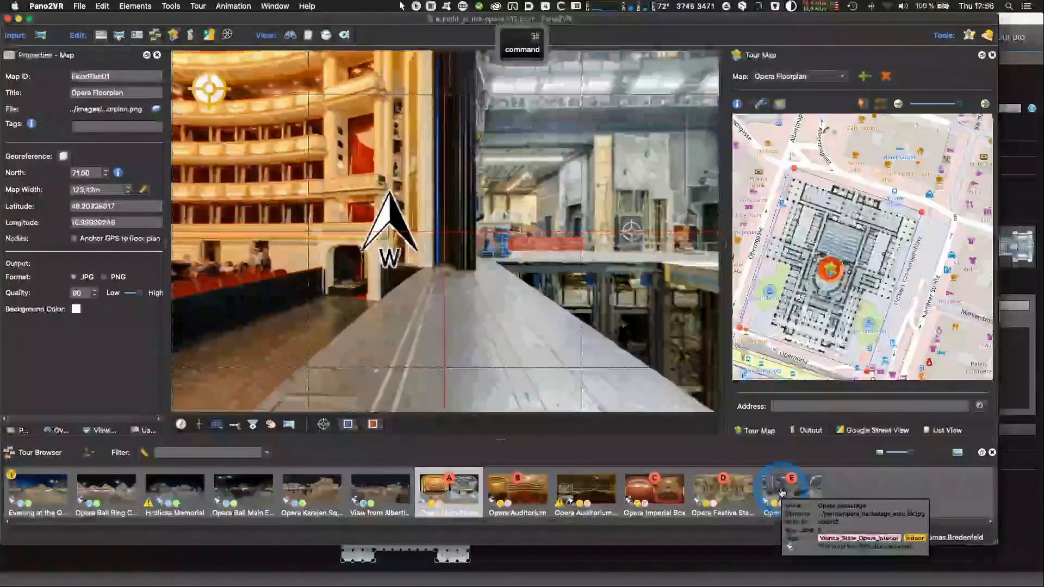
# Save the tour project and switch to Chrome.
pyautogui.press('super+s')
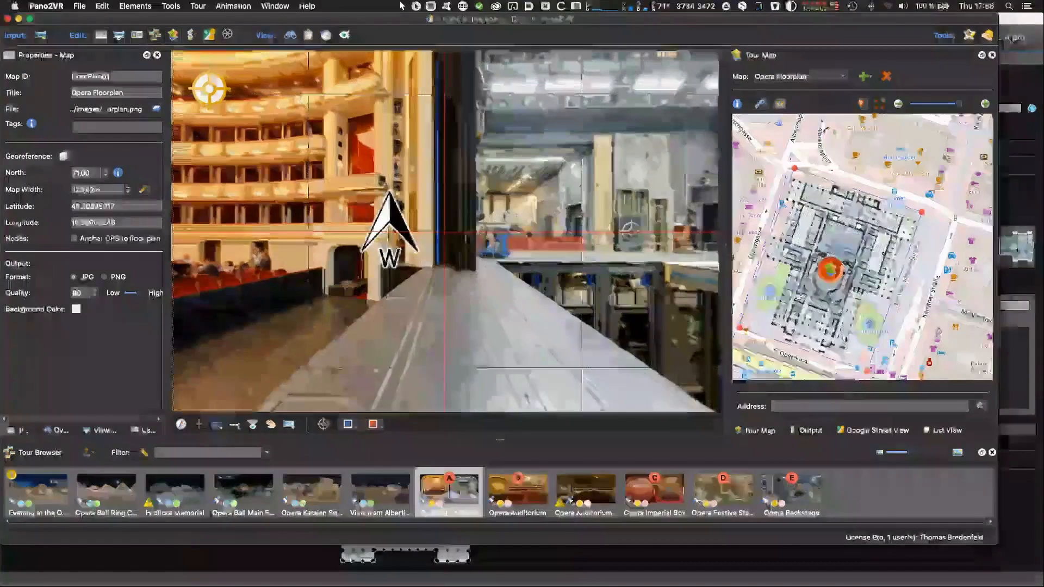
pyautogui.press('super+Tab')
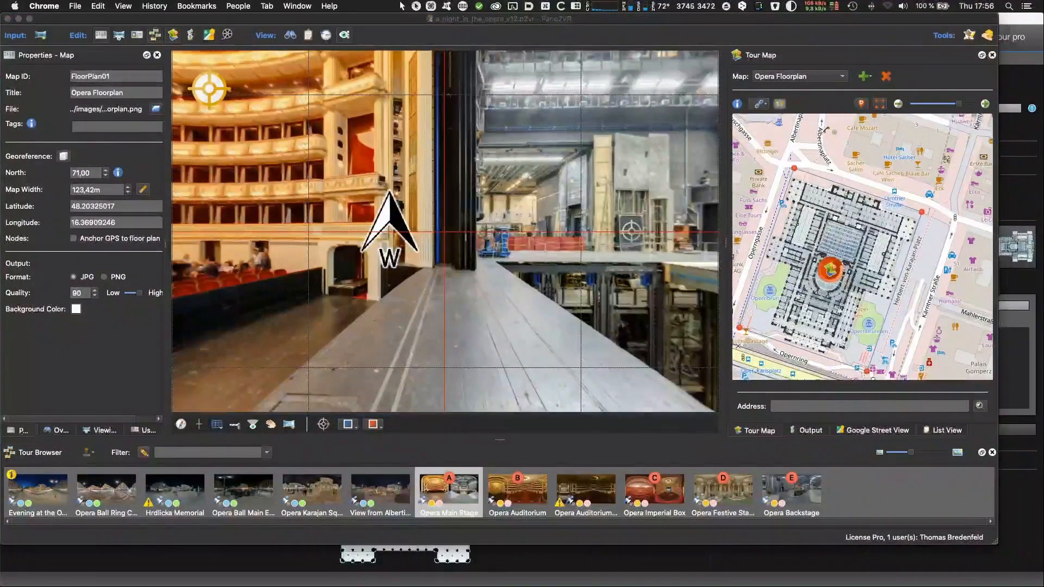